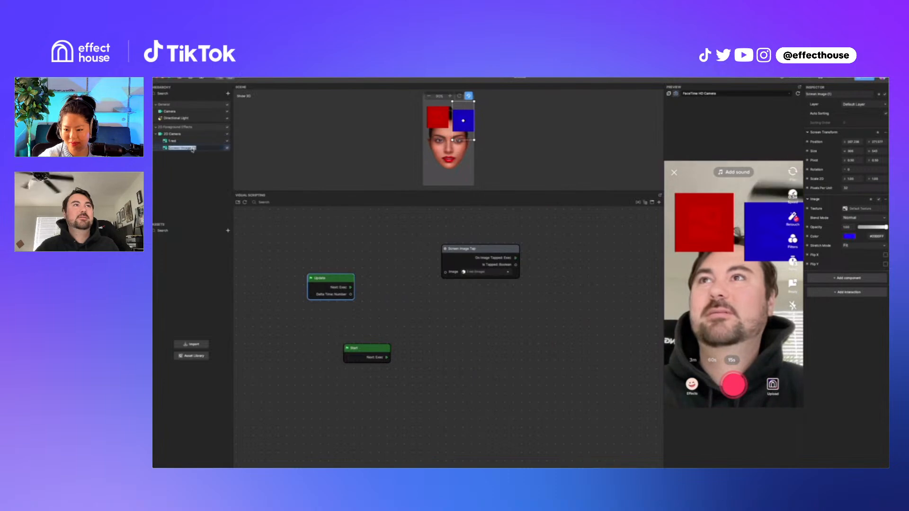
Rename the blue screen image as 2 blue
type("2 blue")
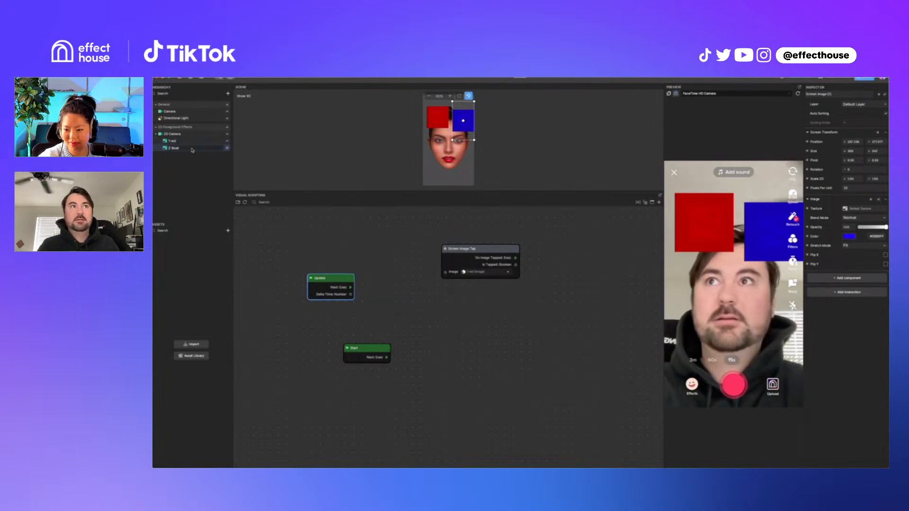
key("Return")
Duplicate the Screen Image Tap node, place the copy under the original and set its image to 2 blue
left_click(501, 248)
key("ctrl+c")
key("ctrl+v")
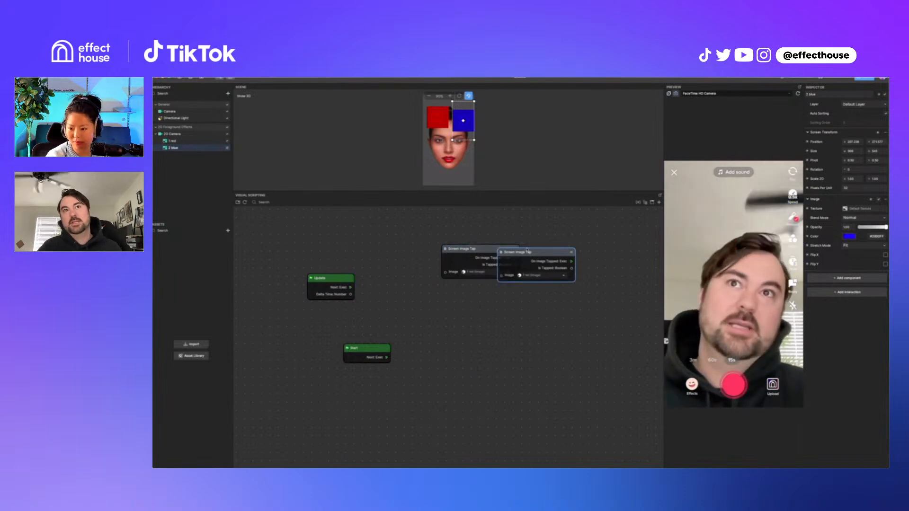
left_click_drag(547, 255, 494, 289)
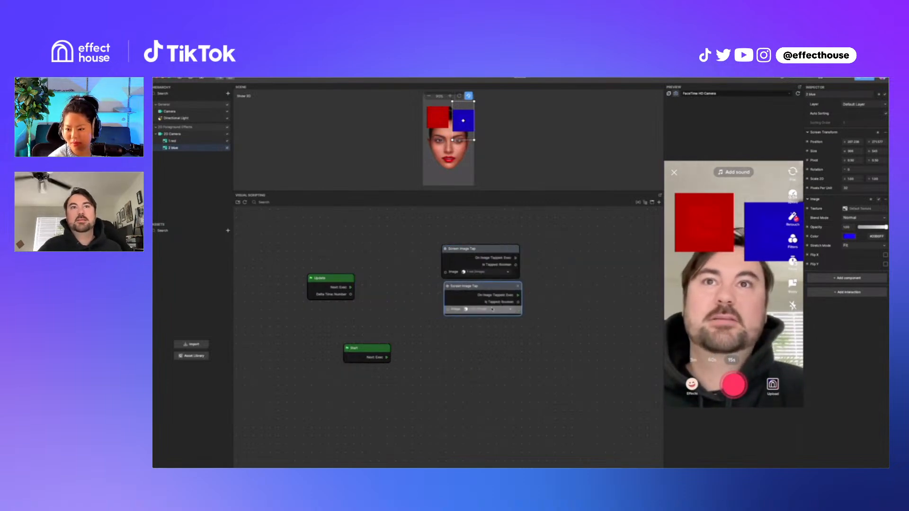
left_click(479, 309)
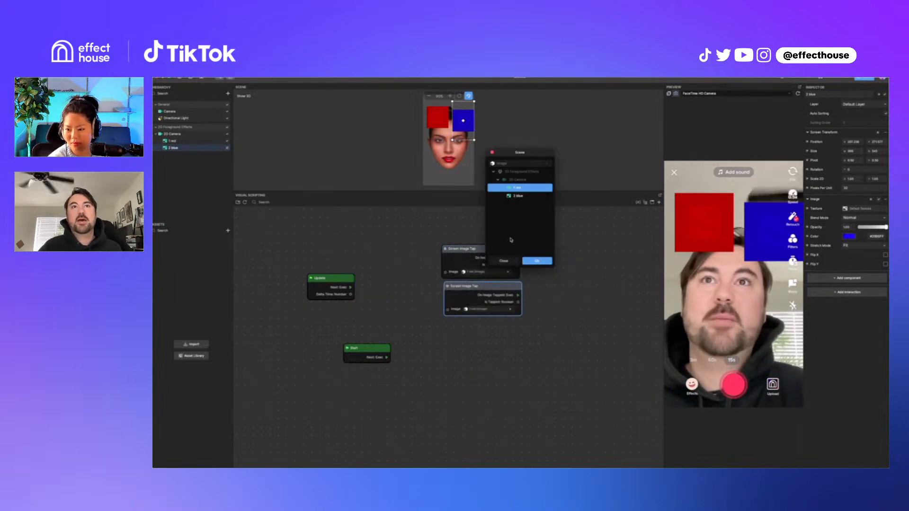
left_click(518, 195)
left_click(537, 261)
left_click_drag(500, 288, 498, 288)
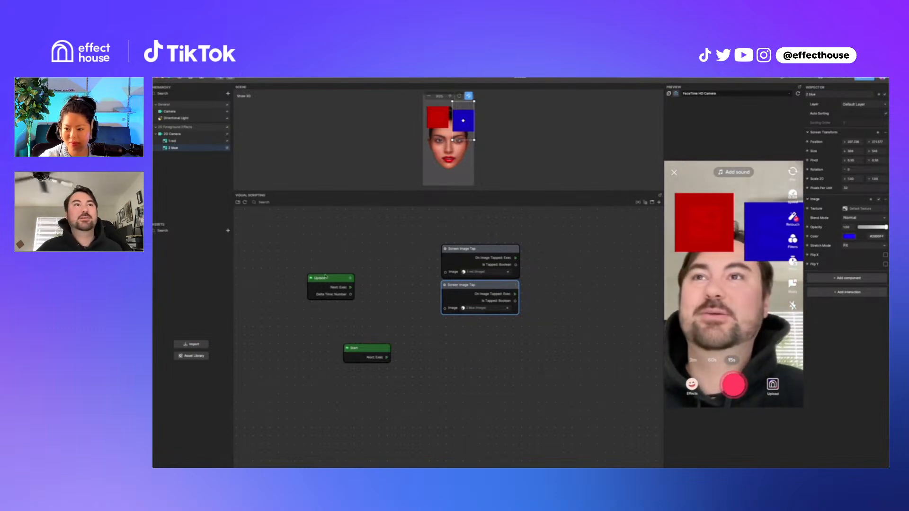
Shift the Update node and both Screen Image Tap nodes further left in the graph and add an Equal node
left_click_drag(327, 282, 319, 274)
left_click_drag(536, 355, 461, 249)
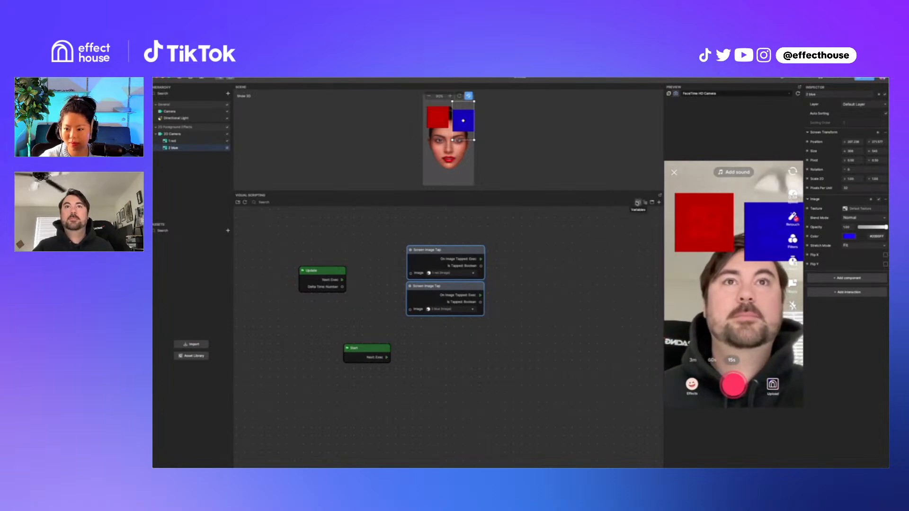
right_click(515, 261)
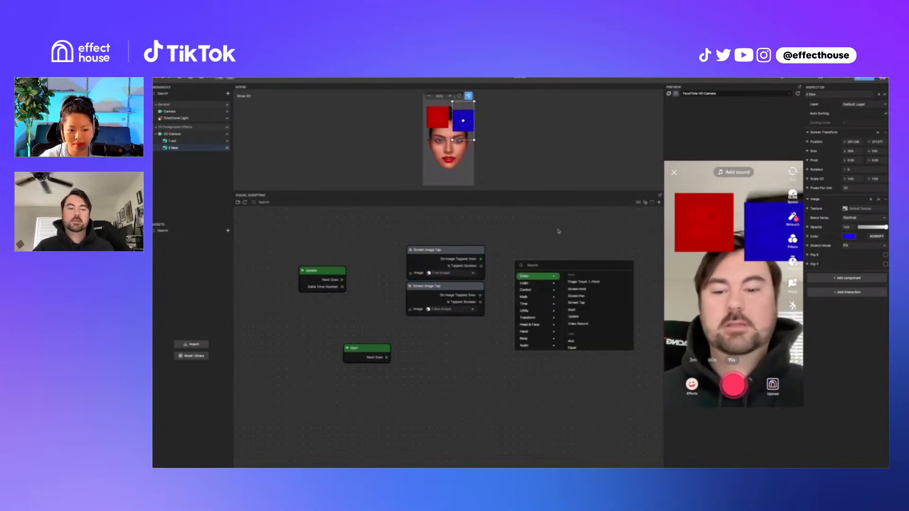
left_click(619, 215)
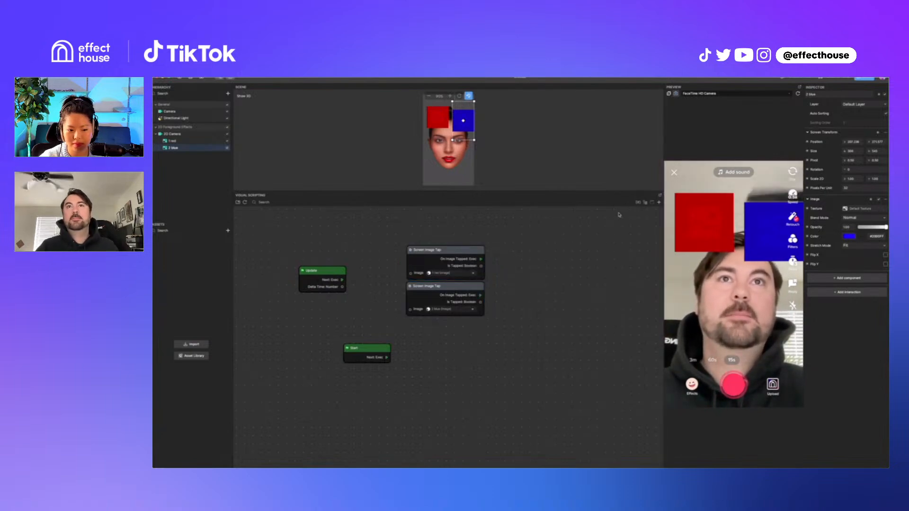
right_click(565, 254)
type("eq")
key("Return")
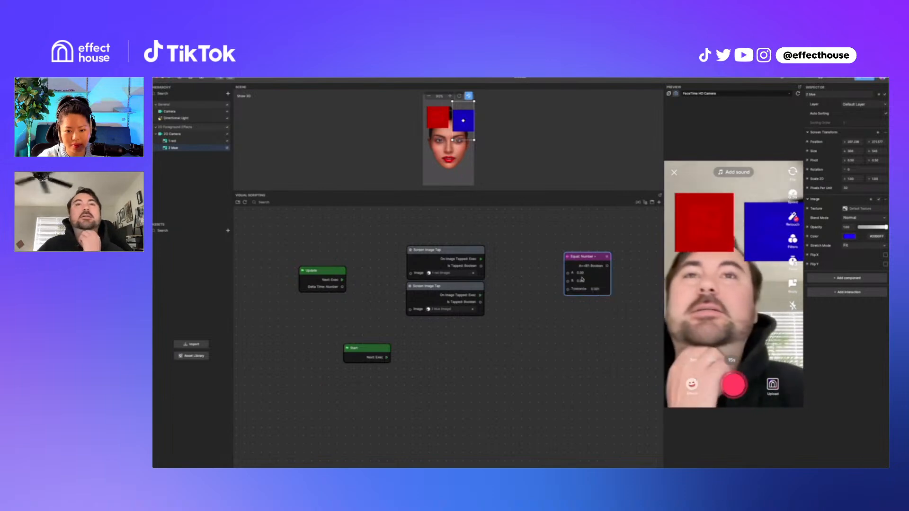
left_click_drag(490, 334, 417, 260)
Add a Counter node and connect its Current Number output to input B of the Equal node
right_click(506, 240)
type("coun")
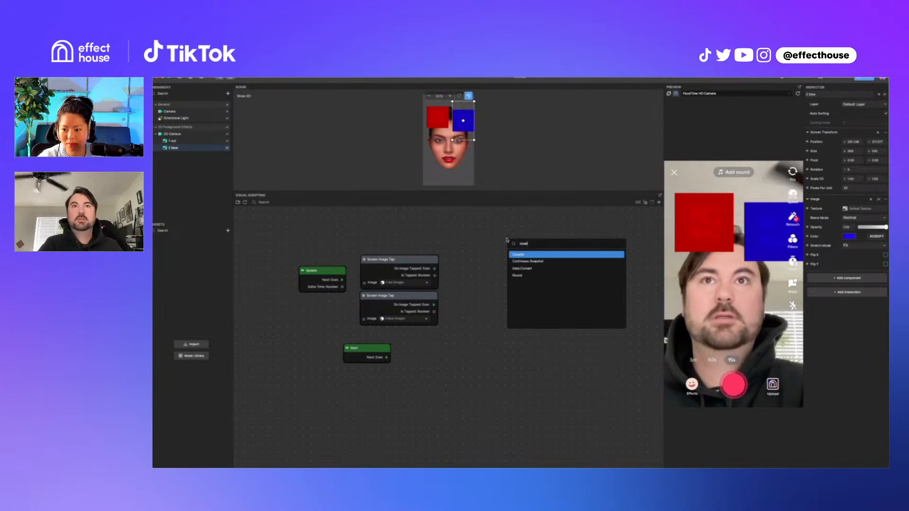
key("Return")
left_click_drag(535, 244, 519, 213)
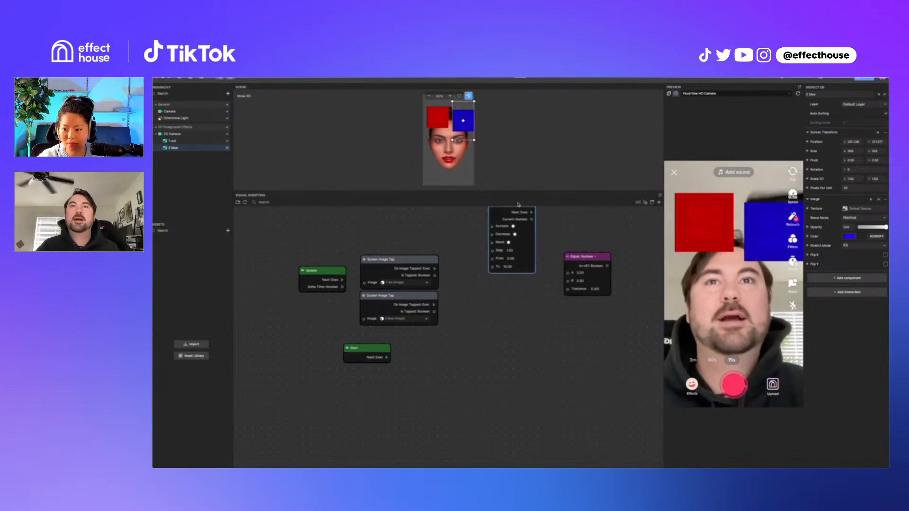
scroll(542, 365, "down", 3)
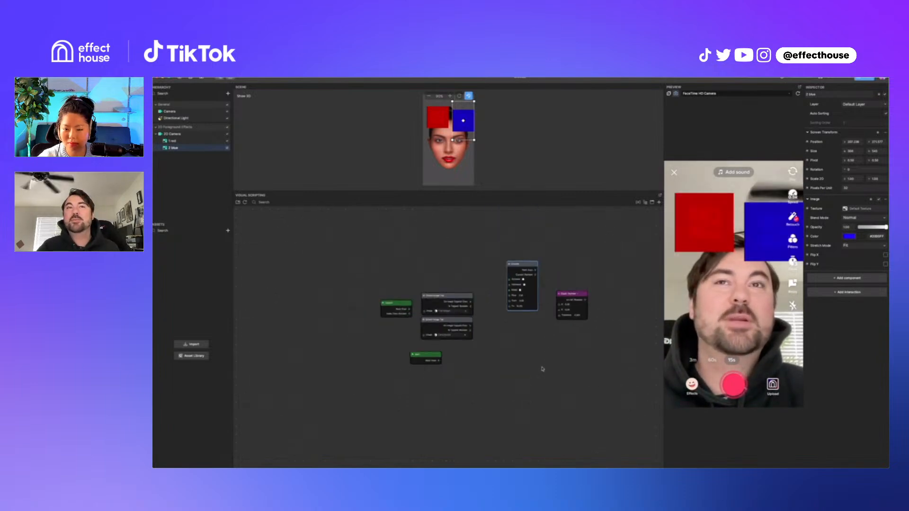
scroll(552, 316, "up", 2)
left_click_drag(534, 260, 564, 308)
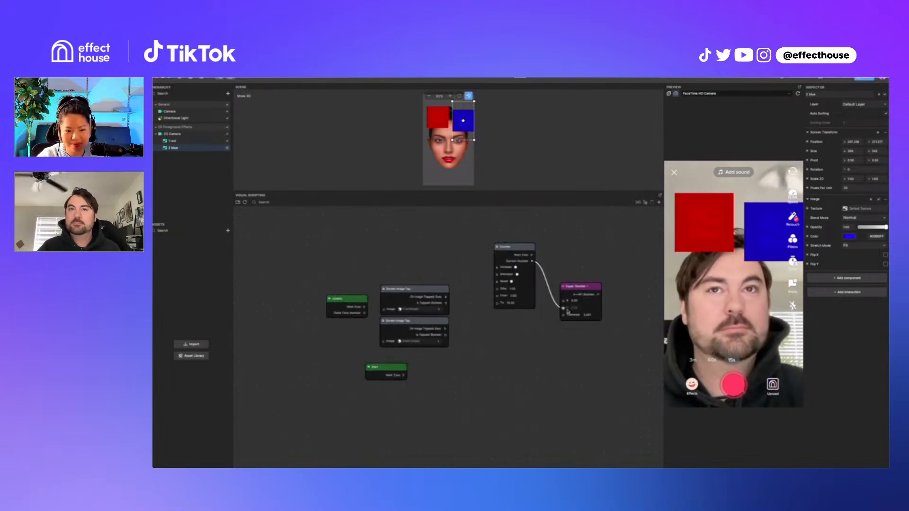
Spread out the graph by moving the Update and Screen Image Tap nodes further left and raising the Counter node
left_click_drag(465, 347, 427, 291)
left_click_drag(357, 303, 319, 299)
left_click_drag(460, 342, 401, 281)
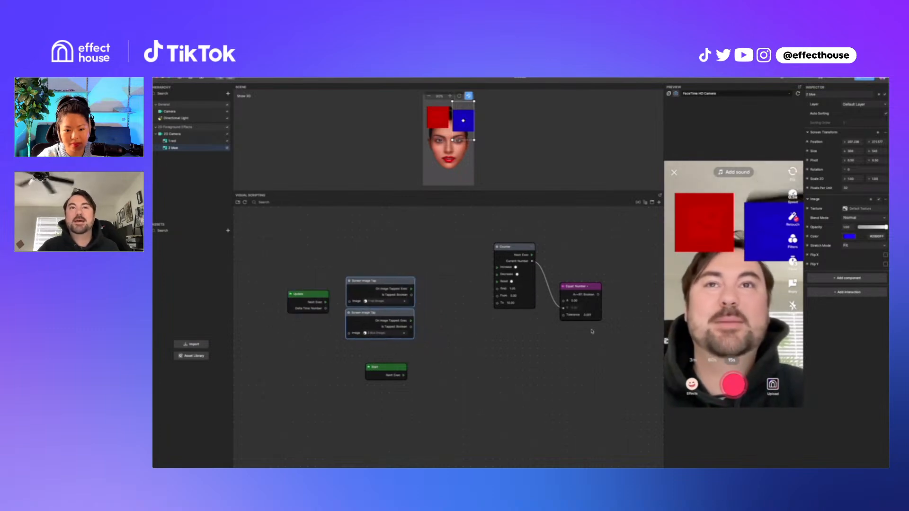
left_click_drag(518, 247, 502, 233)
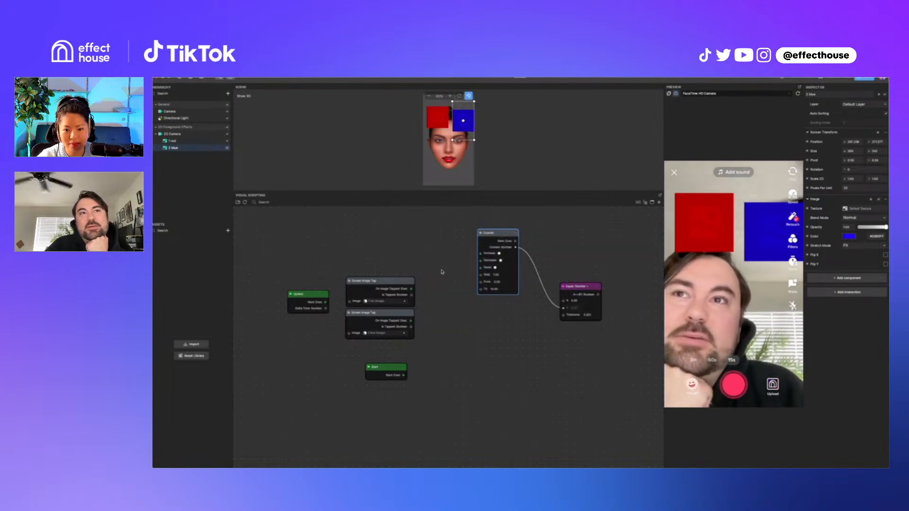
left_click_drag(501, 238, 518, 232)
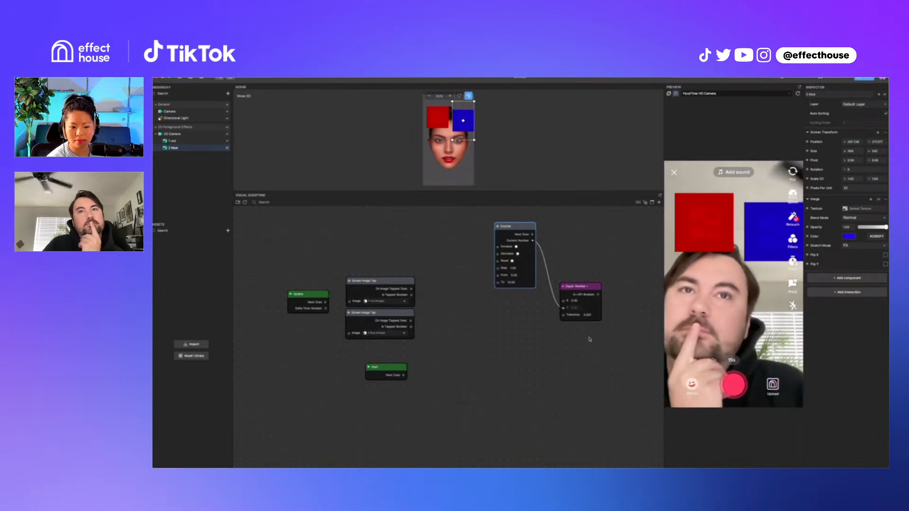
Create a single Number variable named Counter
left_click(638, 202)
left_click(279, 466)
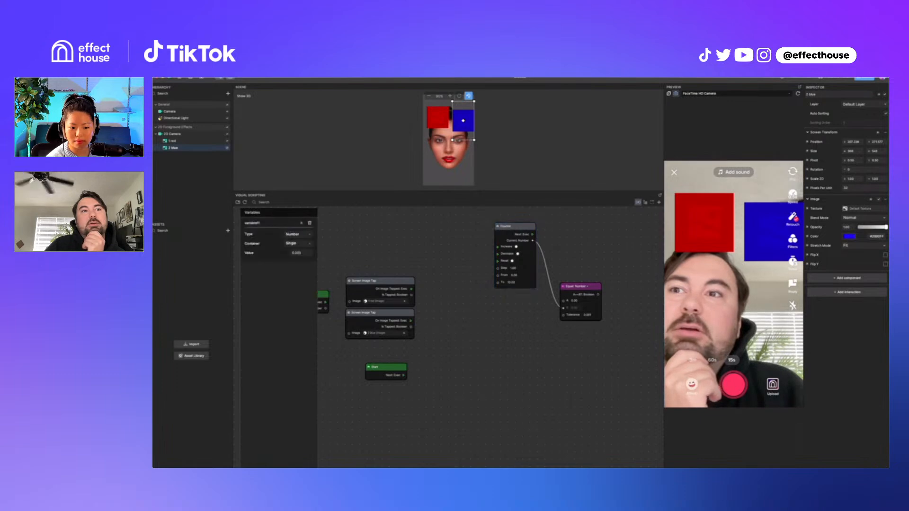
double_click(274, 224)
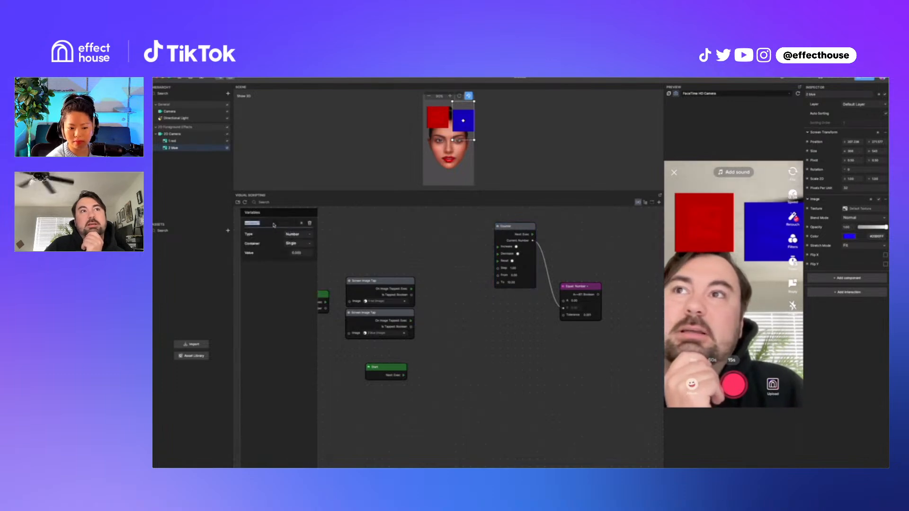
type("c")
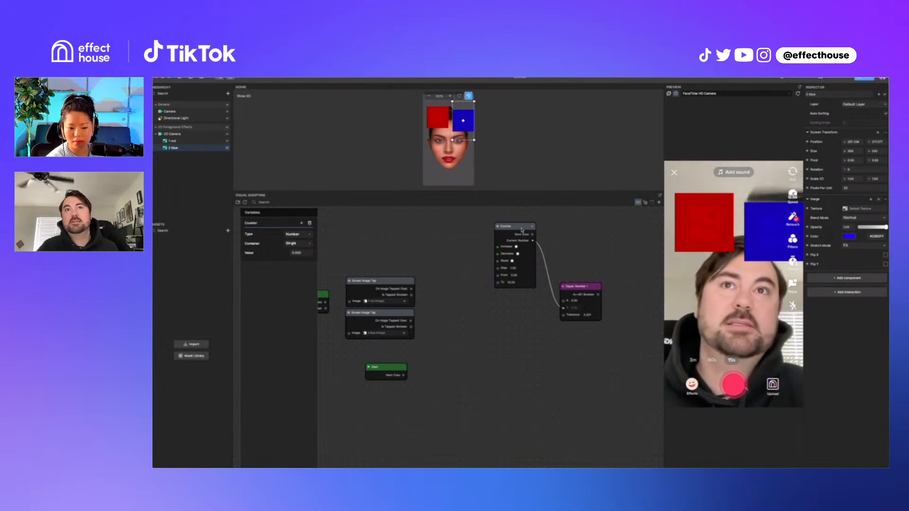
mouse_move(522, 229)
left_mouse_down()
mouse_move(524, 221)
mouse_move(516, 232)
mouse_move(533, 232)
mouse_move(490, 225)
mouse_move(511, 224)
left_mouse_up()
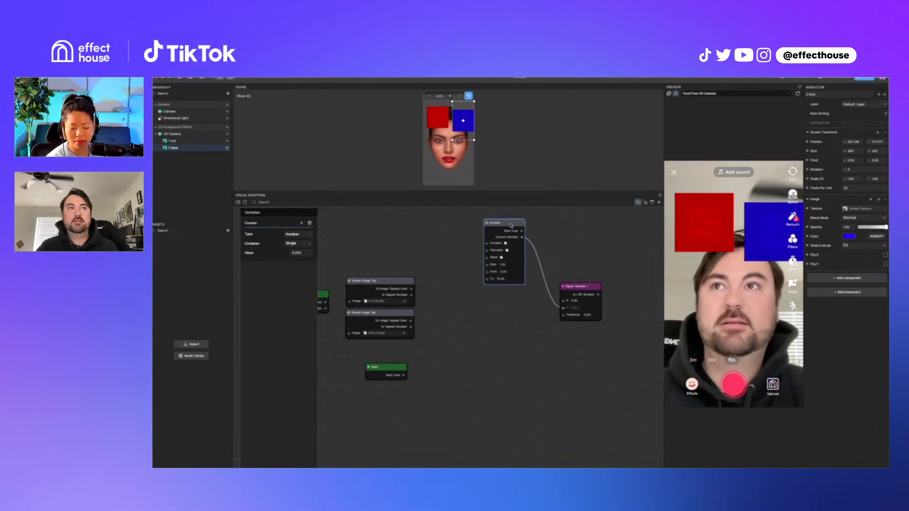
Add a set node and a get node for the Counter variable to the graph
left_click(301, 223)
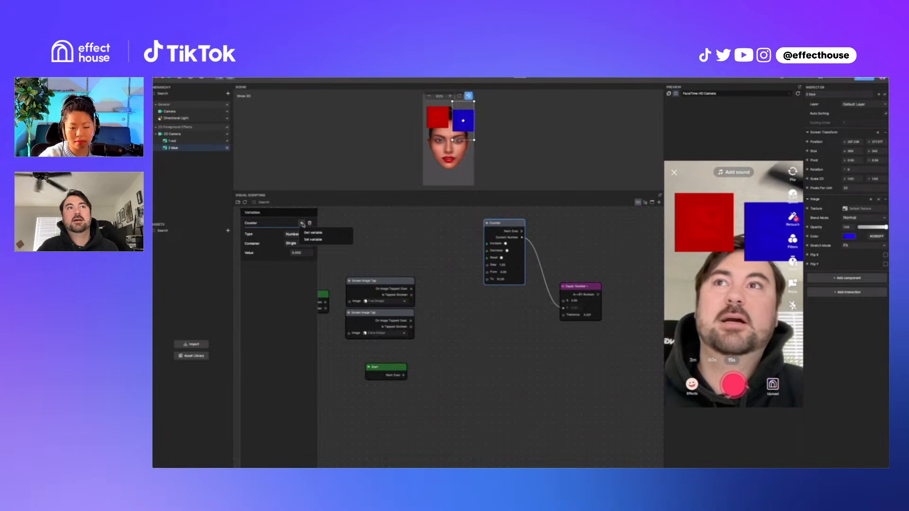
left_click(326, 239)
left_click(301, 223)
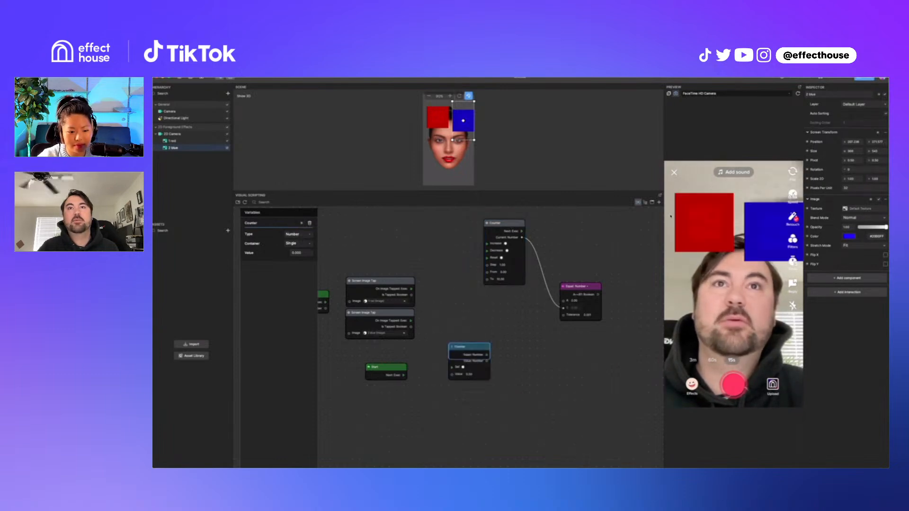
left_click(638, 202)
Delete the Counter node and place the variable's get and set nodes side by side above the Equal node
left_click(516, 229)
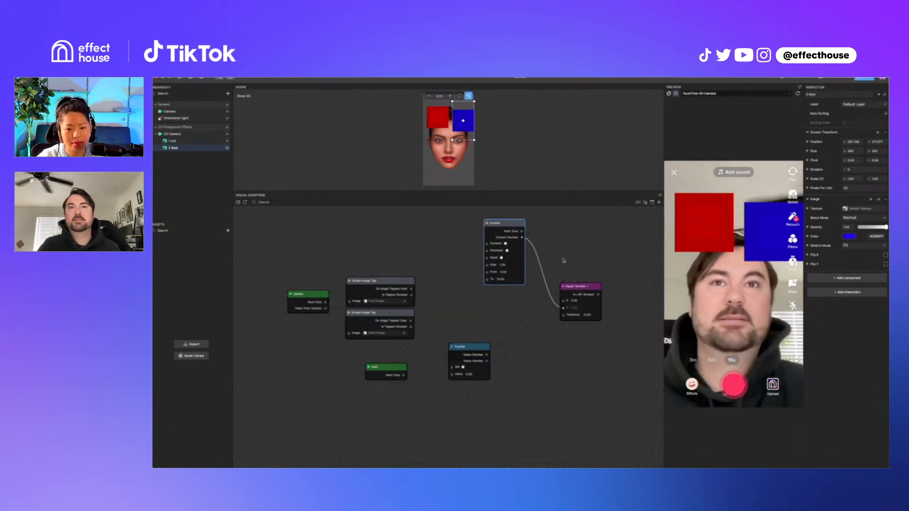
key("Delete")
left_click_drag(475, 348, 480, 237)
left_click_drag(476, 346, 554, 232)
Insert an Add node that adds 1 to the Counter variable's value and feeds the sum into the set node's Value
right_click(482, 275)
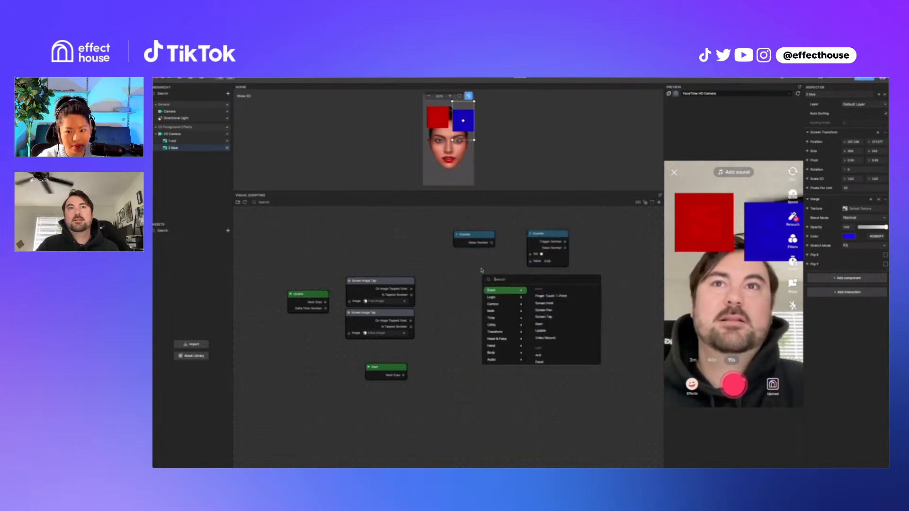
type("add")
key("Return")
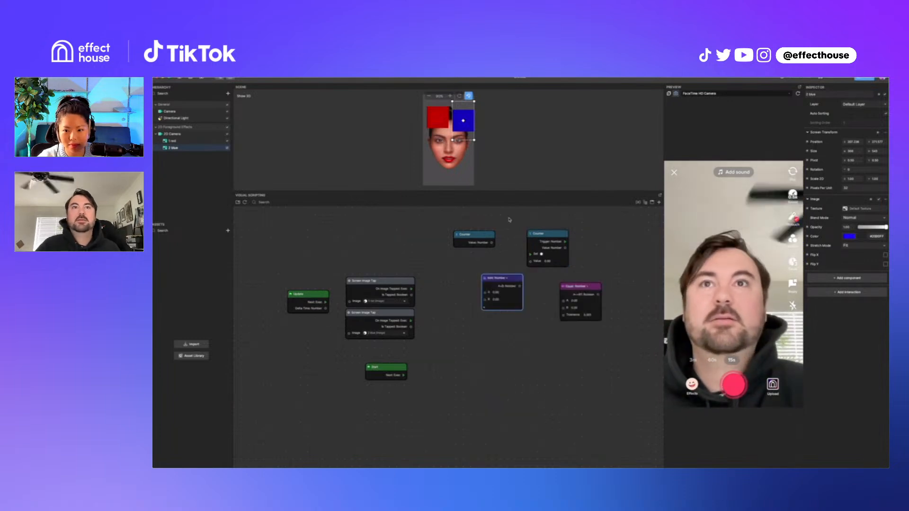
left_click_drag(492, 243, 485, 294)
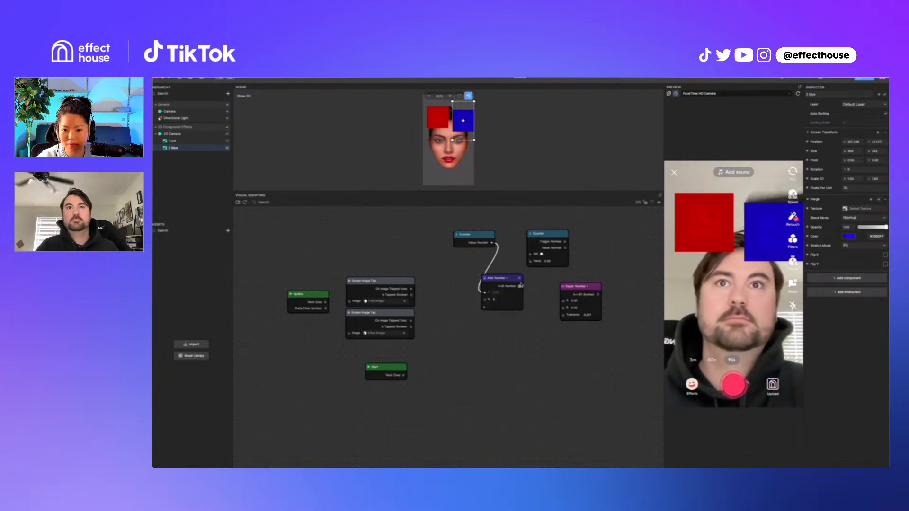
left_click_drag(521, 286, 459, 239)
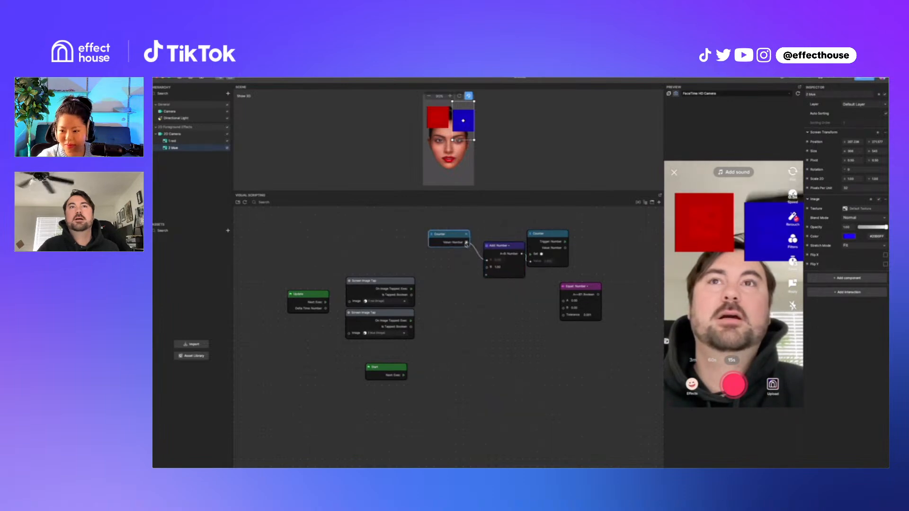
Paste a copy of the Counter get node beside the Equal node and connect its value to input B
key("super+v")
left_click_drag(479, 246, 598, 290)
left_click_drag(526, 304, 526, 309)
Group the copied Counter get node and the Equal node into a subgraph and open it
left_click_drag(594, 338, 538, 306)
right_click(538, 306)
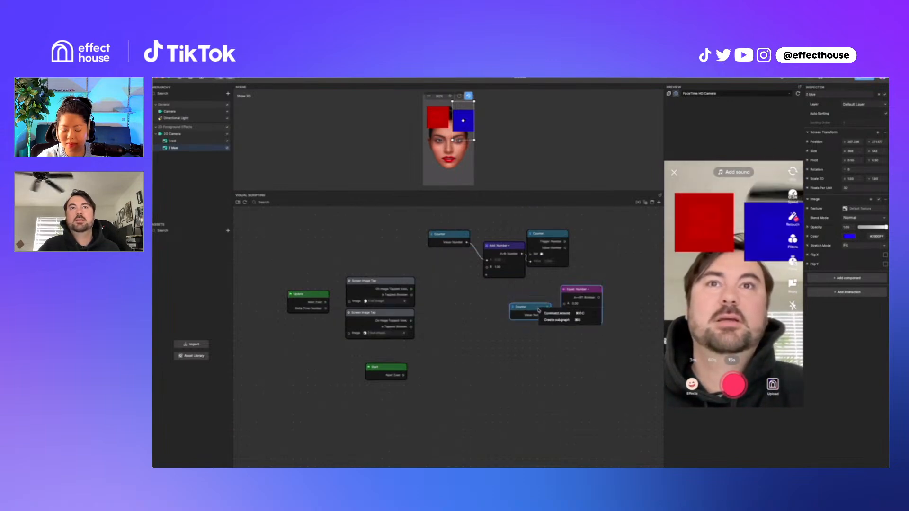
left_click(570, 321)
double_click(538, 302)
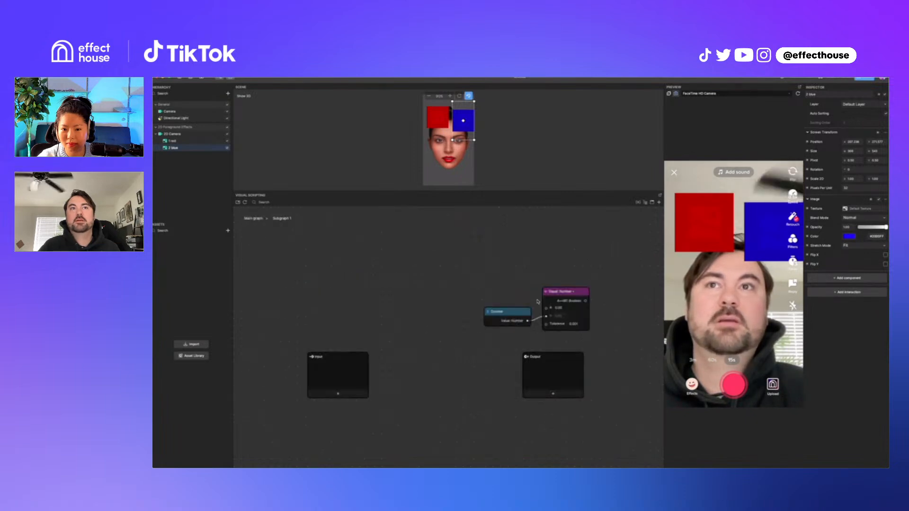
Give the subgraph an Exec input and a Number input, and move its Input node further up
left_click(338, 394)
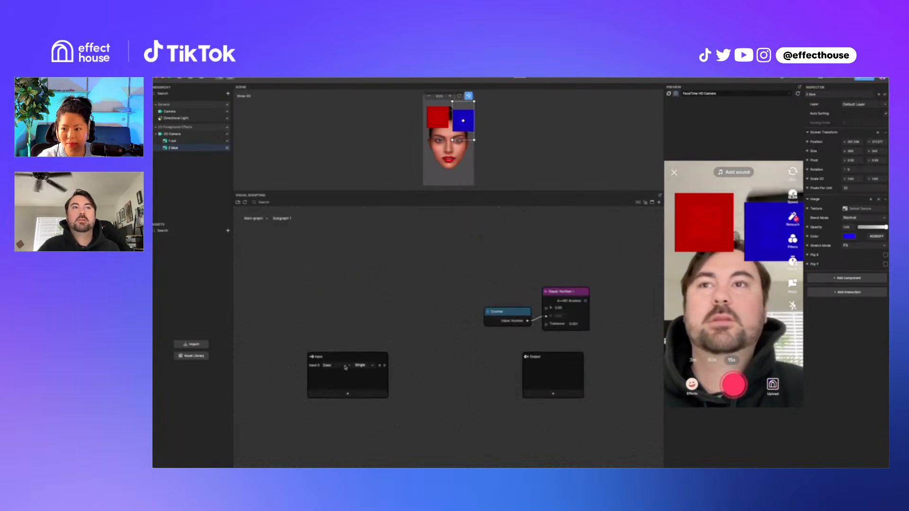
left_click_drag(343, 358, 349, 269)
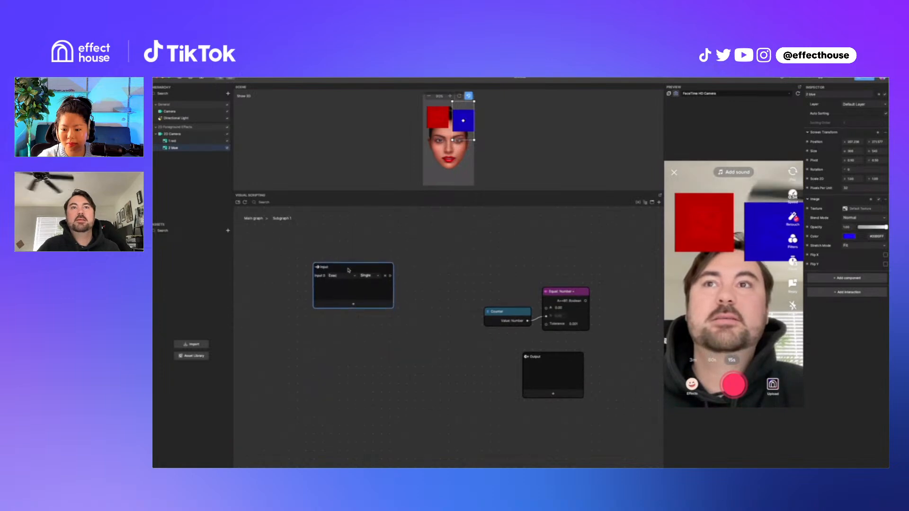
left_click(354, 305)
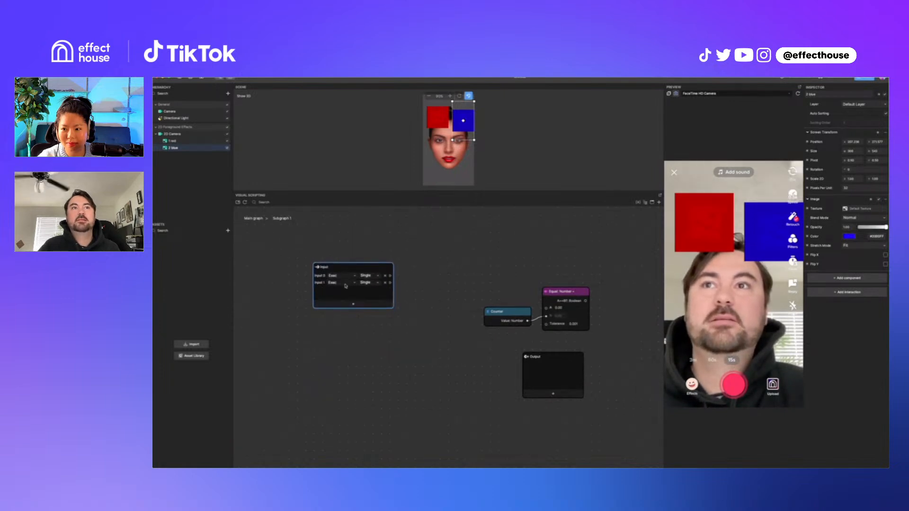
left_click(342, 284)
left_click(347, 296)
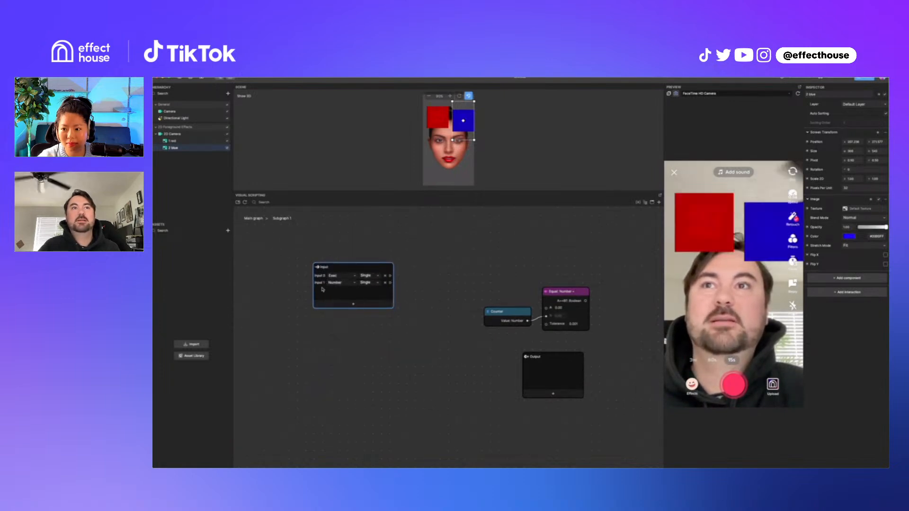
Rename the Exec input of the subgraph's Input node to Enter
double_click(322, 285)
double_click(322, 278)
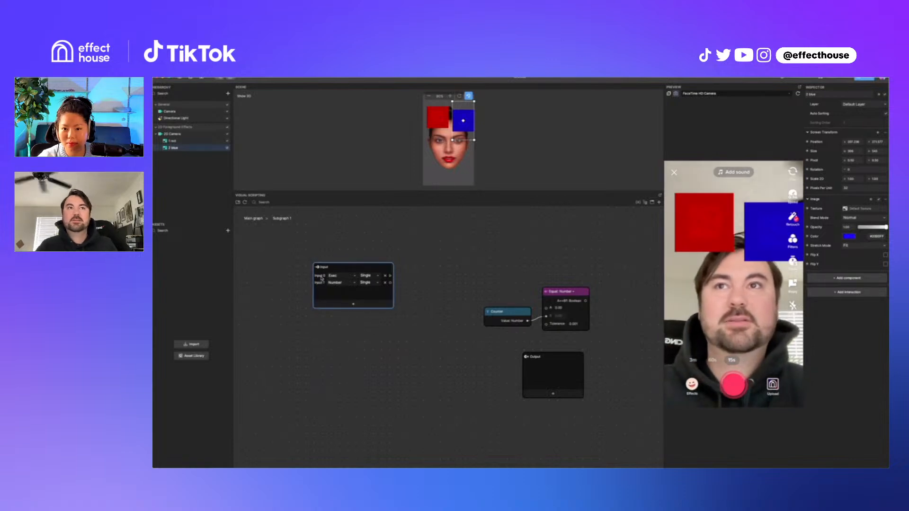
left_click_drag(325, 278, 304, 279)
type("Whe")
key("BackSpace")
key("BackSpace")
key("BackSpace")
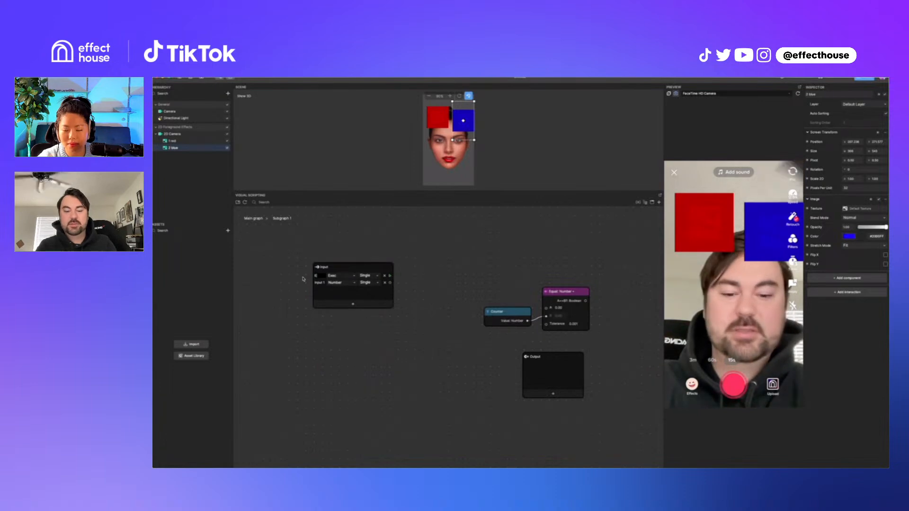
type("Enter")
key("Return")
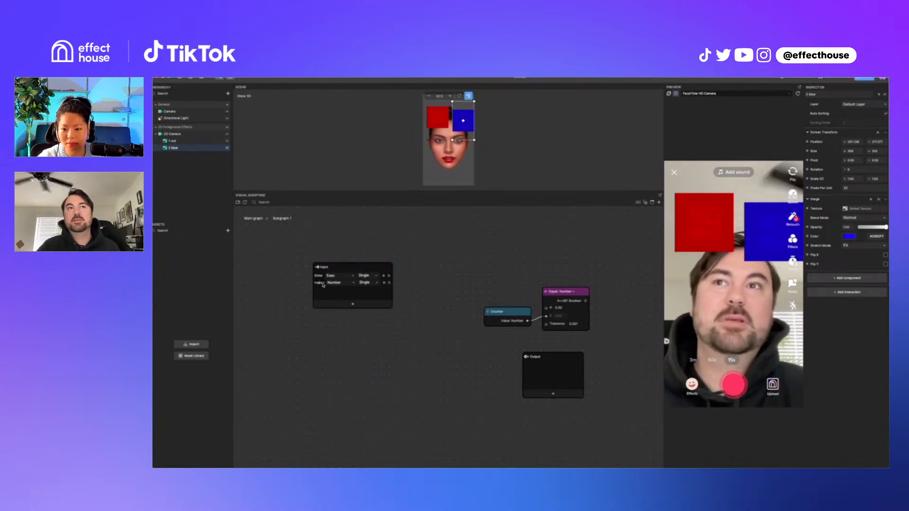
Rename the Number input to tapNumber and connect it to input A of the Equal node
double_click(323, 284)
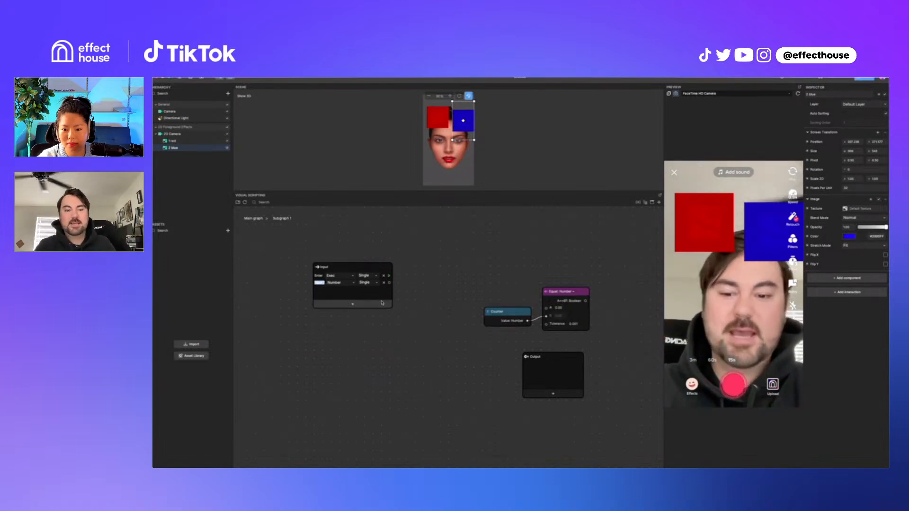
key("BackSpace")
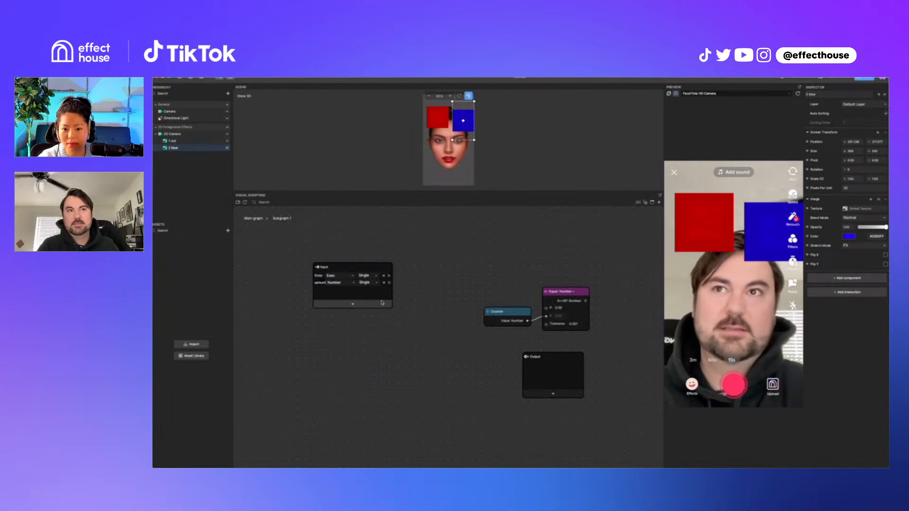
key("Return")
left_click_drag(385, 267, 488, 311)
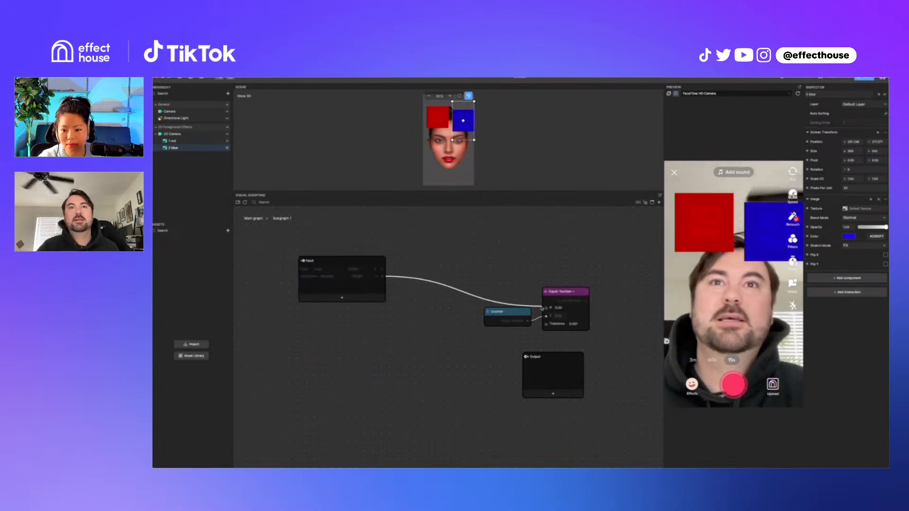
Move the Output node above the Equal node and add two outputs to it
left_click_drag(564, 379, 632, 261)
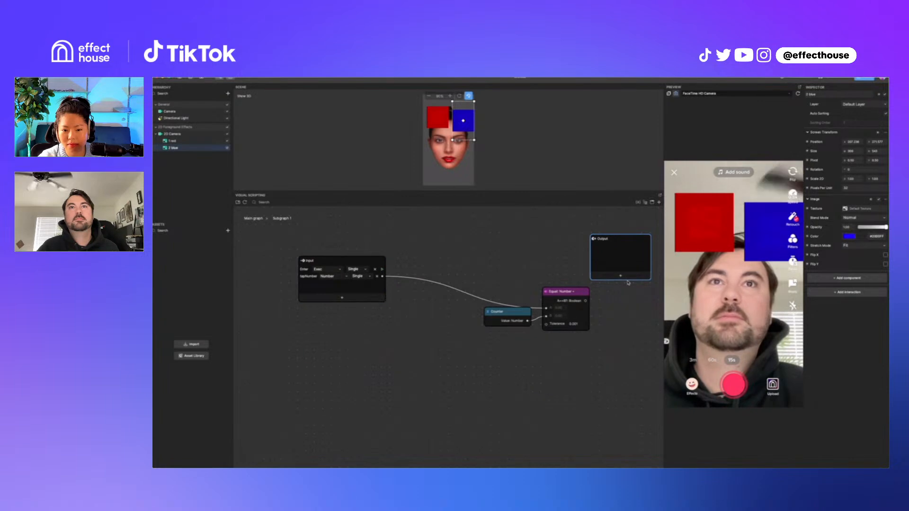
left_click(620, 276)
left_click(620, 275)
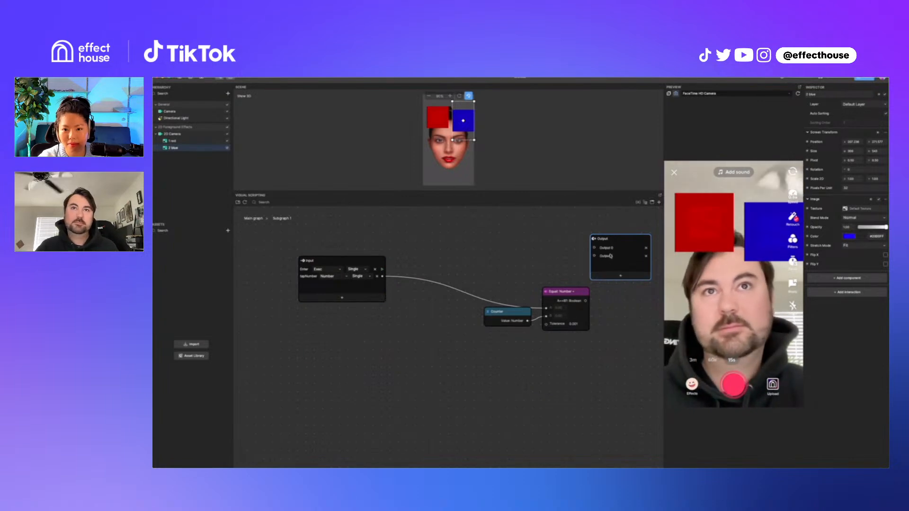
left_click(612, 248)
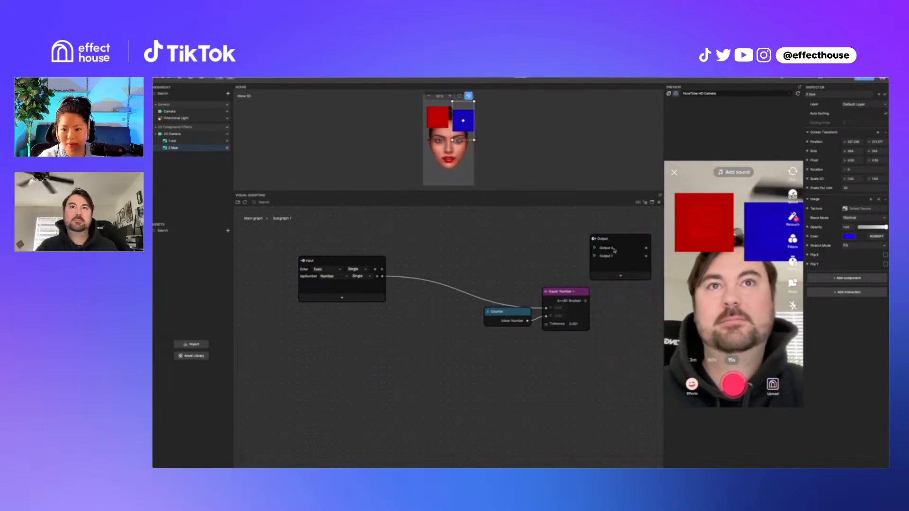
Copy the Counter set node from the main graph into the subgraph, placing it beyond the Equal node
left_click(254, 219)
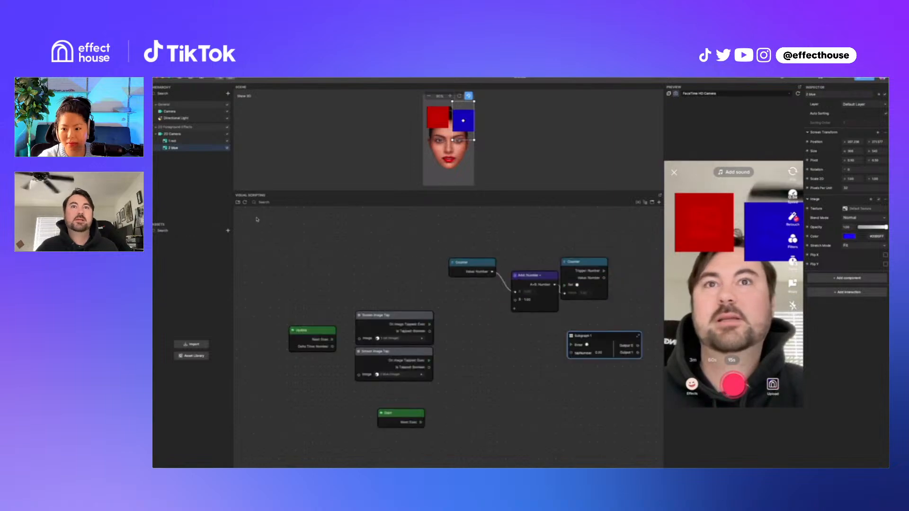
left_click(584, 260)
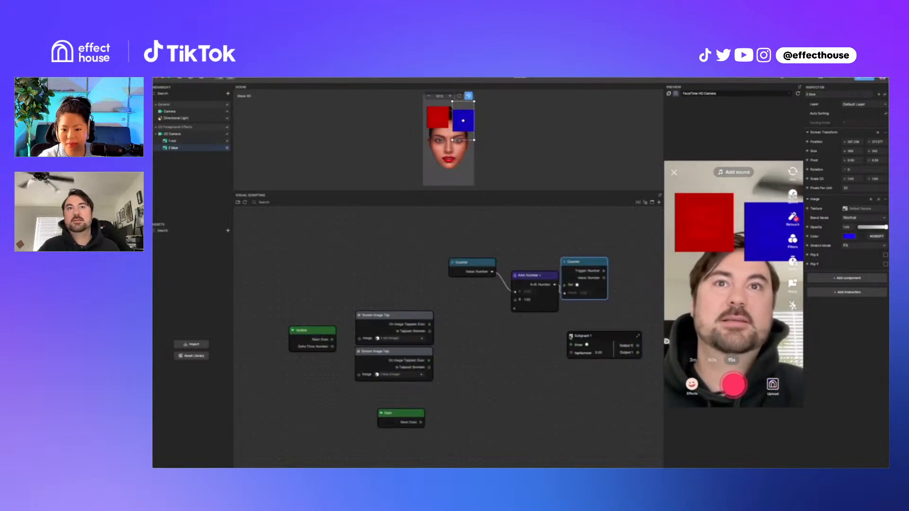
double_click(573, 337)
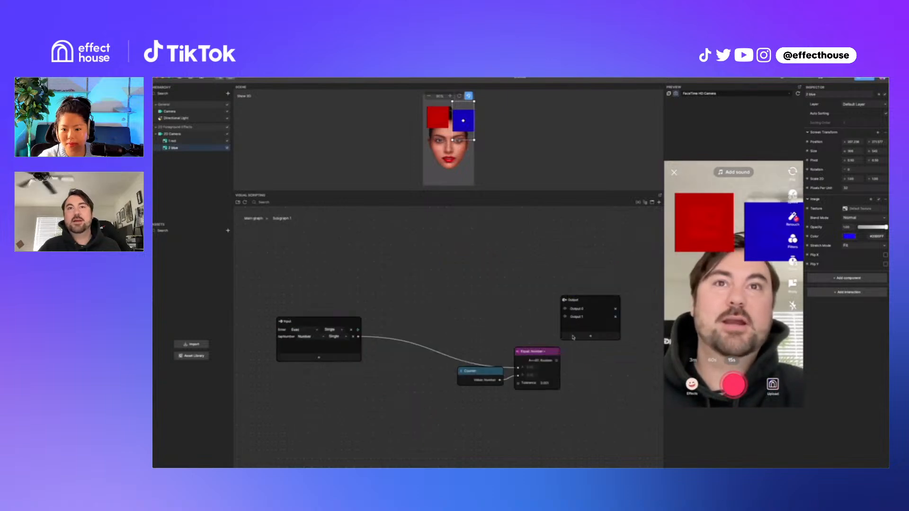
key("ctrl+v")
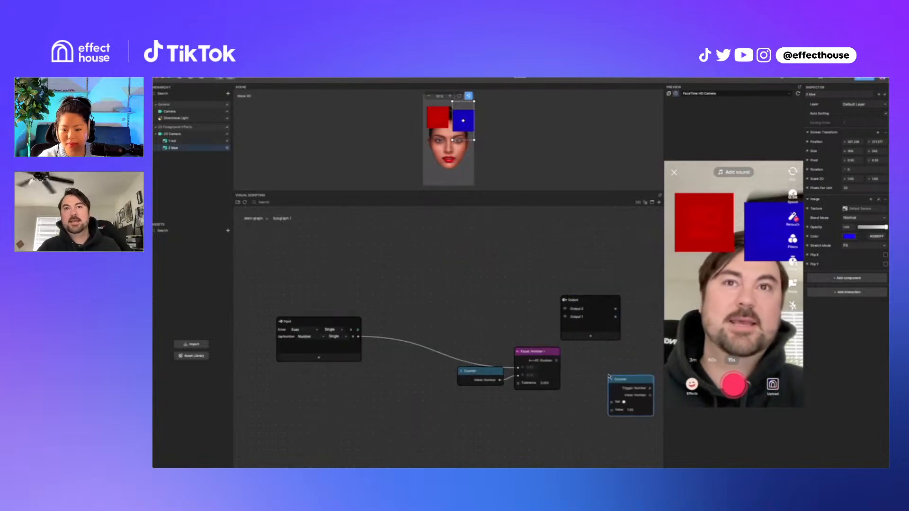
left_click_drag(628, 378, 609, 358)
middle_click_drag(568, 444, 531, 438)
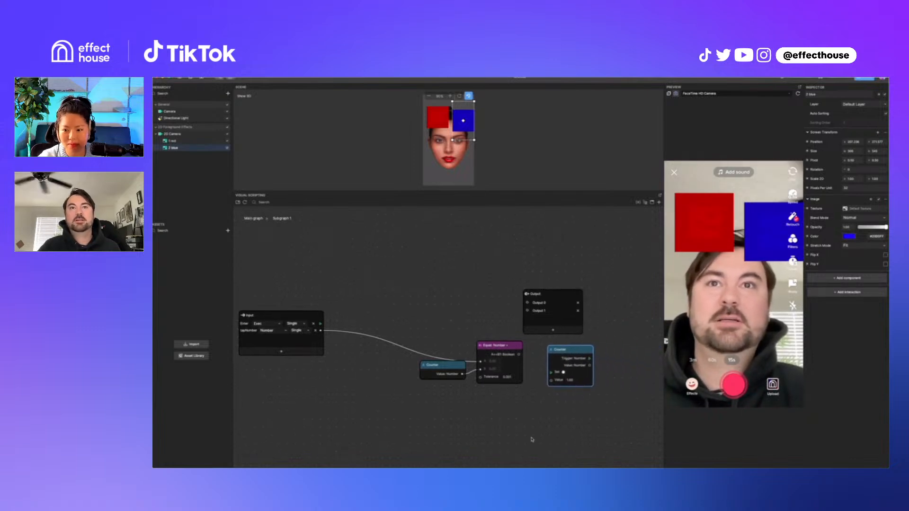
left_click_drag(582, 353, 610, 349)
Add an If node between the Equal and Counter set nodes, and move the Output node higher
right_click(543, 417)
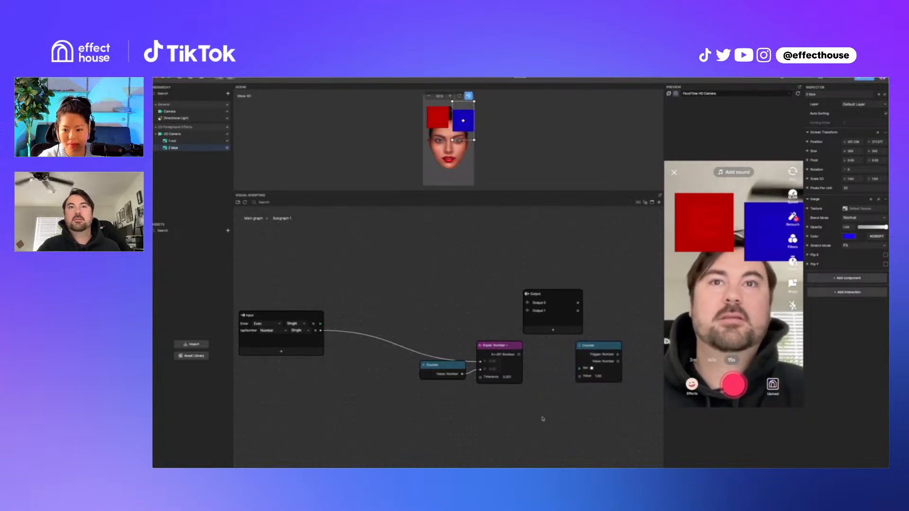
type("if")
key("Return")
left_click_drag(564, 421, 551, 340)
left_click_drag(562, 296, 561, 239)
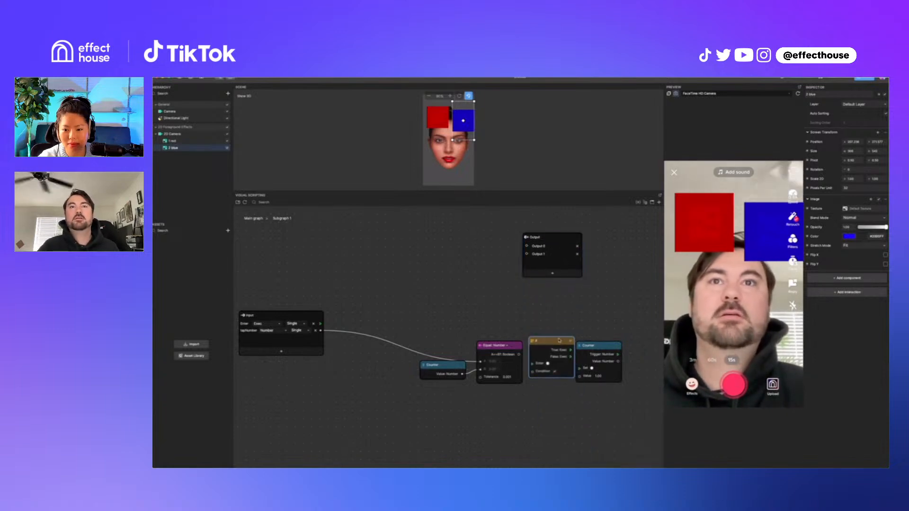
Connect the Enter input to the If node's Enter and the Equal result to its Condition
left_click_drag(560, 338, 557, 317)
left_click_drag(322, 324, 530, 343)
left_click_drag(562, 316, 563, 306)
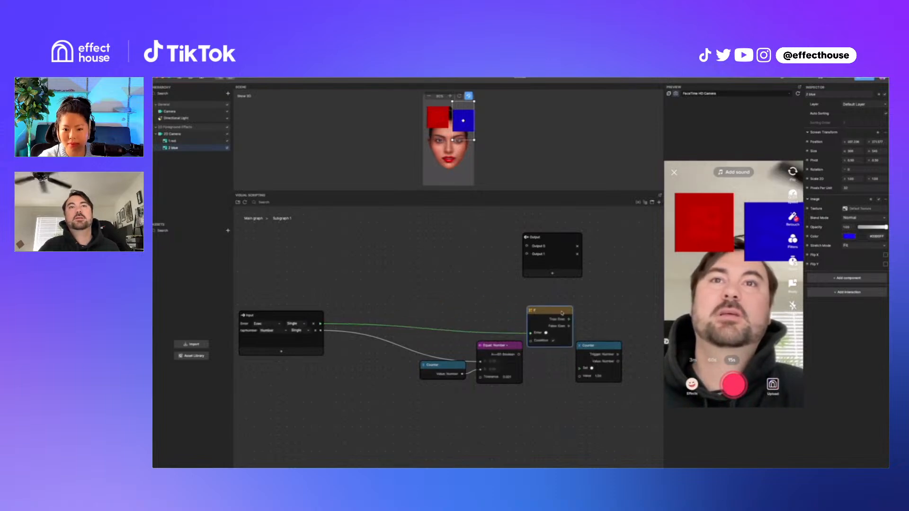
left_click_drag(520, 355, 532, 340)
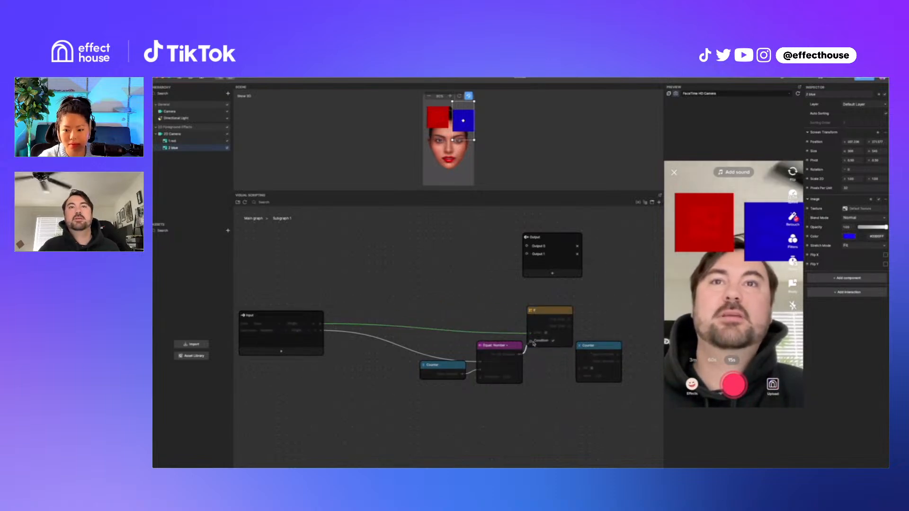
left_click_drag(444, 370, 441, 374)
Connect the If node's False output to the Counter set node's Set input, with the Value set to 0
left_click_drag(623, 345, 642, 305)
left_click_drag(565, 312, 608, 366)
left_click(616, 306)
left_click_drag(570, 318, 590, 386)
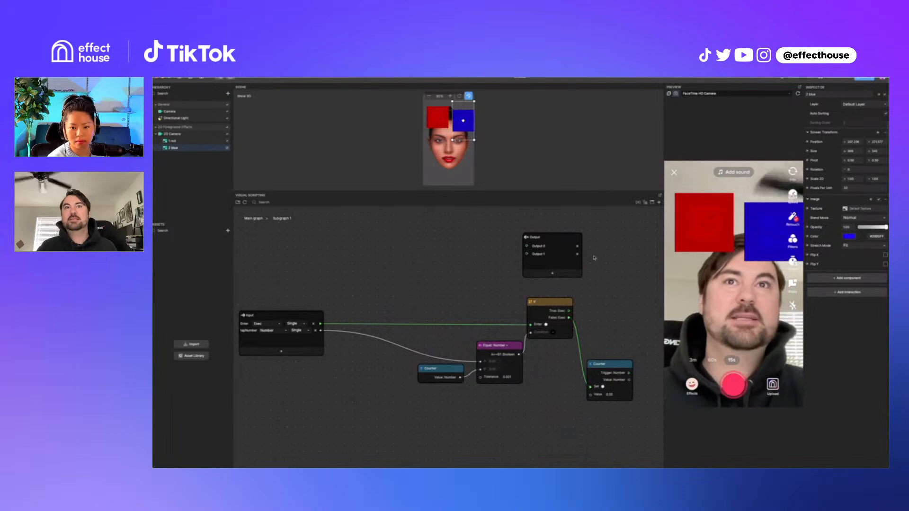
Rename Output 1 to fail and move the Output node beyond the If node
double_click(542, 255)
type("No")
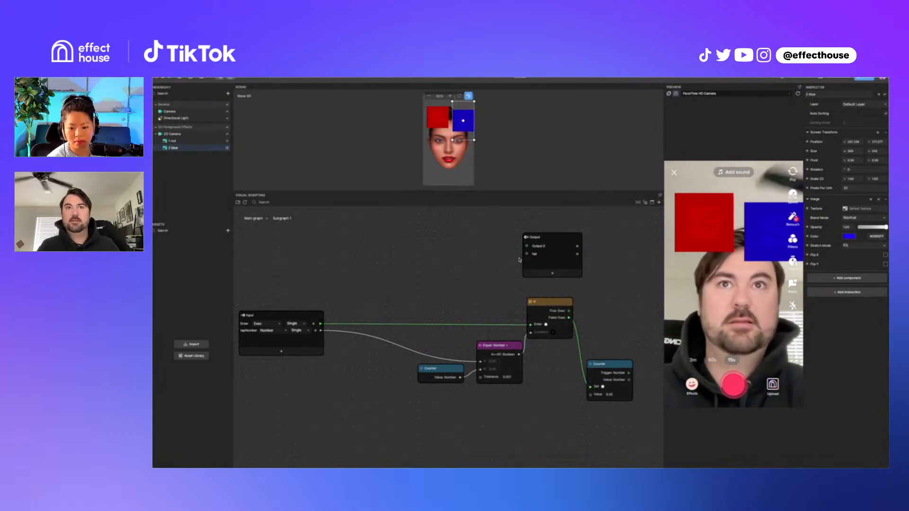
key("Return")
left_click_drag(550, 237, 649, 301)
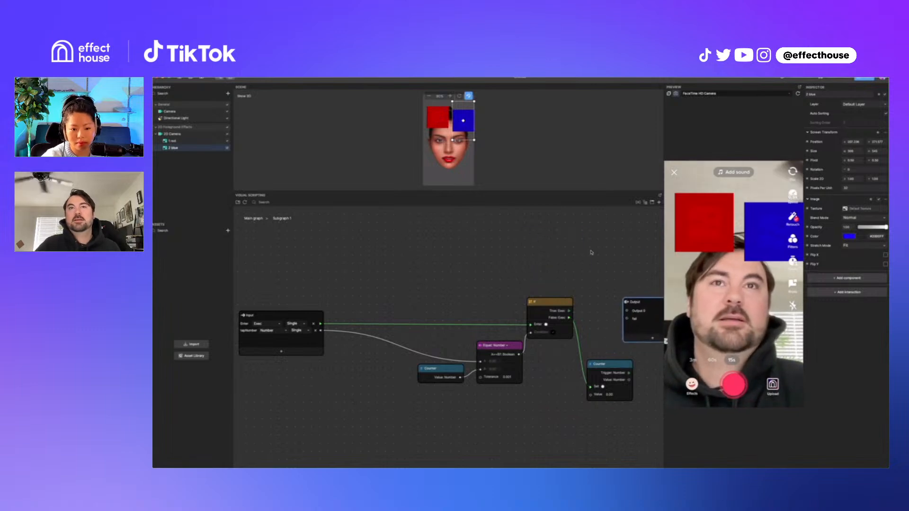
scroll(624, 272, "right", 10)
scroll(624, 272, "down", 2)
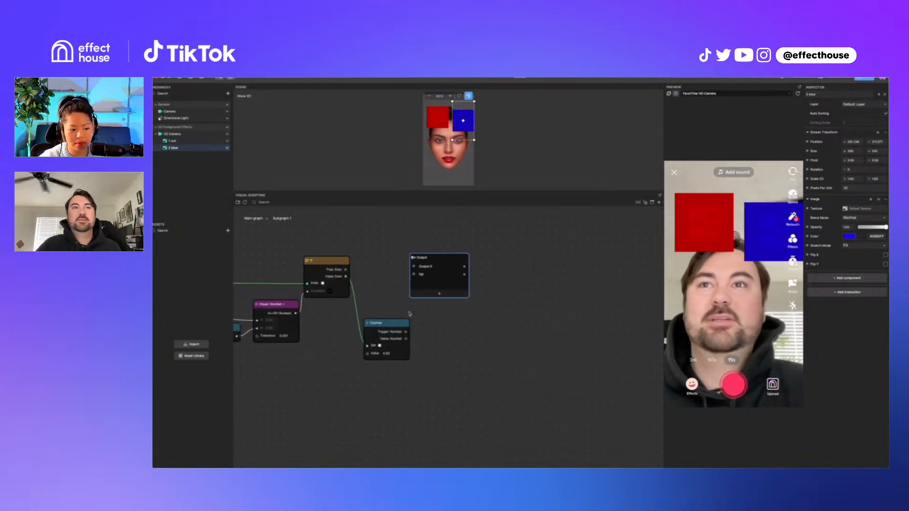
Move the Counter set node beside the If node, connect its trigger to fail, and rename Output 0 to Next
left_click_drag(386, 323, 408, 268)
left_click(433, 268)
double_click(429, 267)
type("Next")
key("Return")
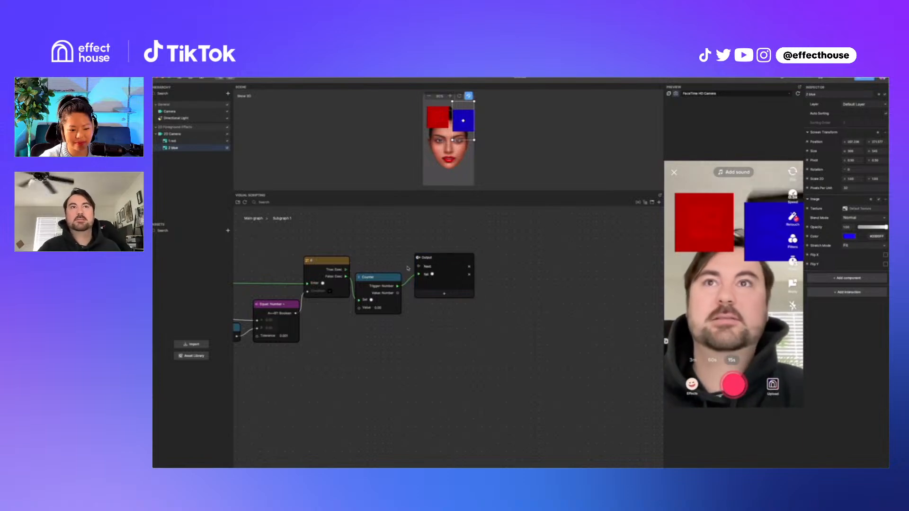
Cut the Counter get, Add and Counter set nodes from the main graph and paste them into the subgraph
scroll(453, 328, "left", 2)
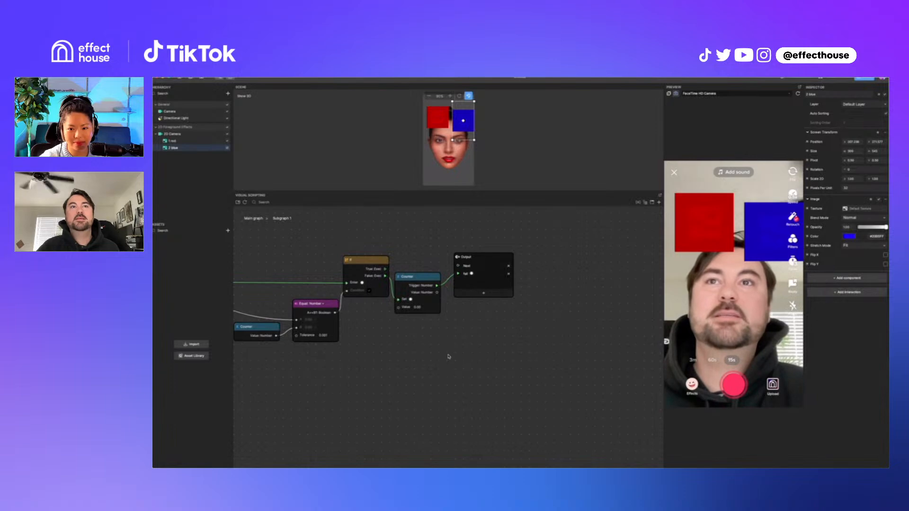
scroll(449, 357, "down", 4)
middle_click_drag(404, 372, 465, 373)
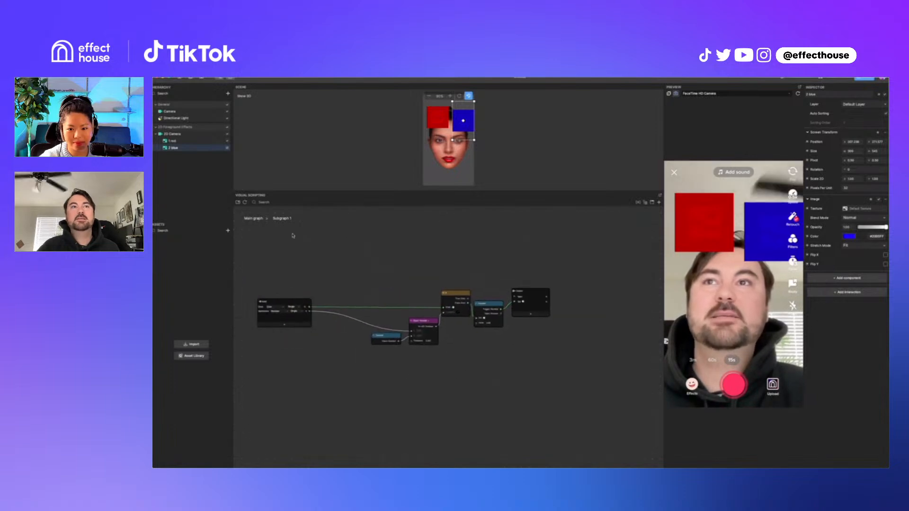
left_click(253, 218)
left_click_drag(571, 312, 464, 260)
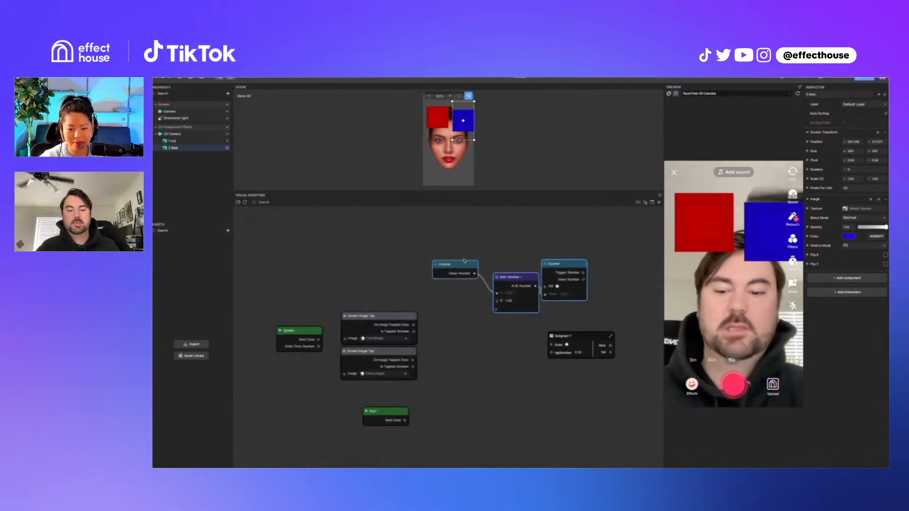
key("super+x")
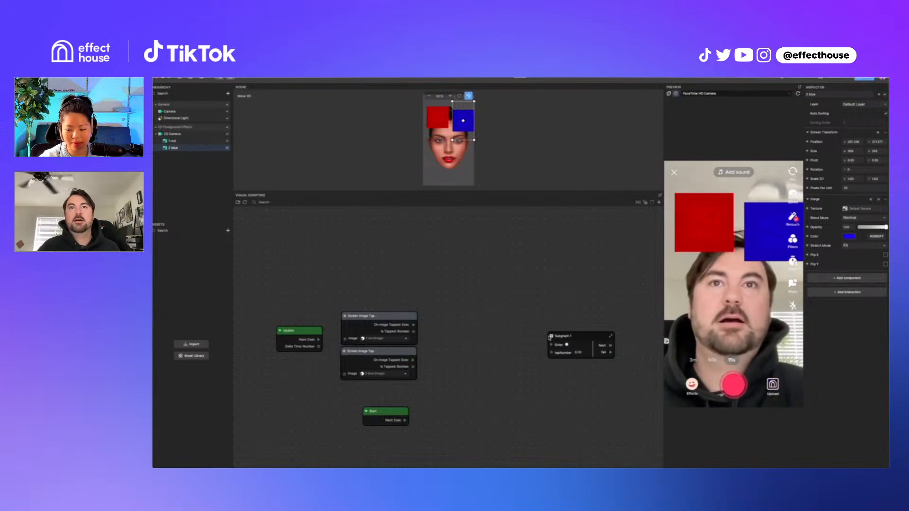
double_click(550, 337)
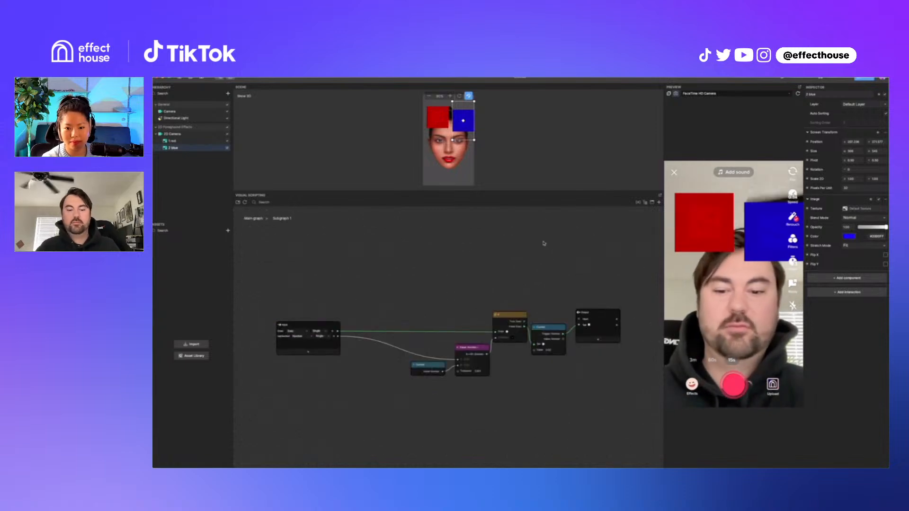
key("super+v")
Place the pasted Counter set node above the If branch, connect True to its Set input and its trigger to Next
left_click_drag(566, 248, 557, 278)
left_click(579, 278)
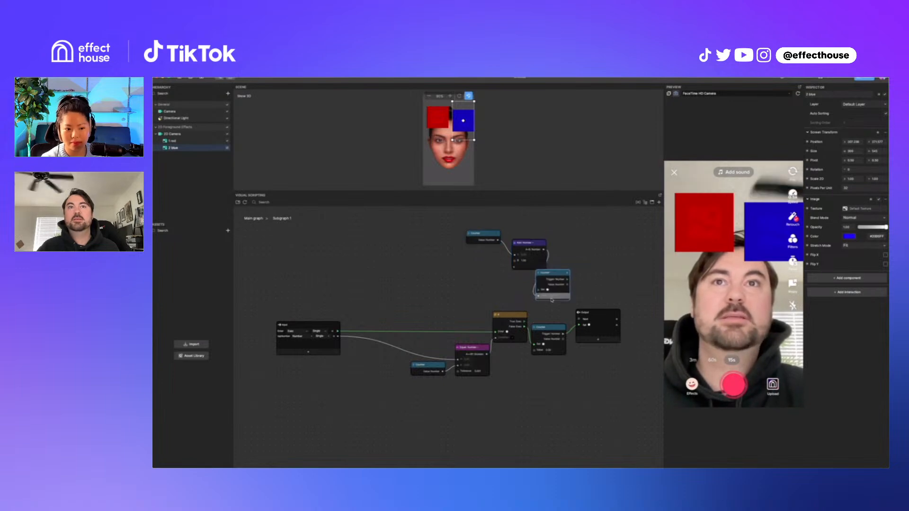
left_click_drag(524, 322, 579, 319)
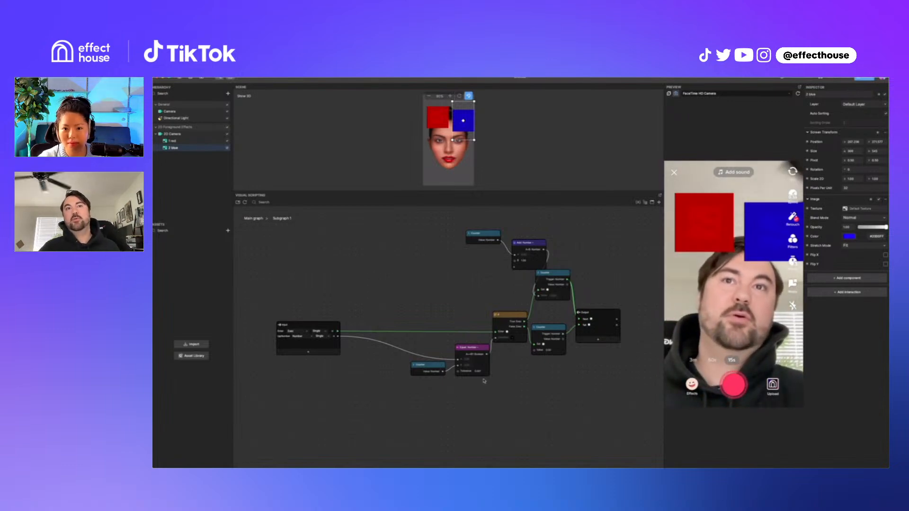
scroll(527, 320, "up", 1)
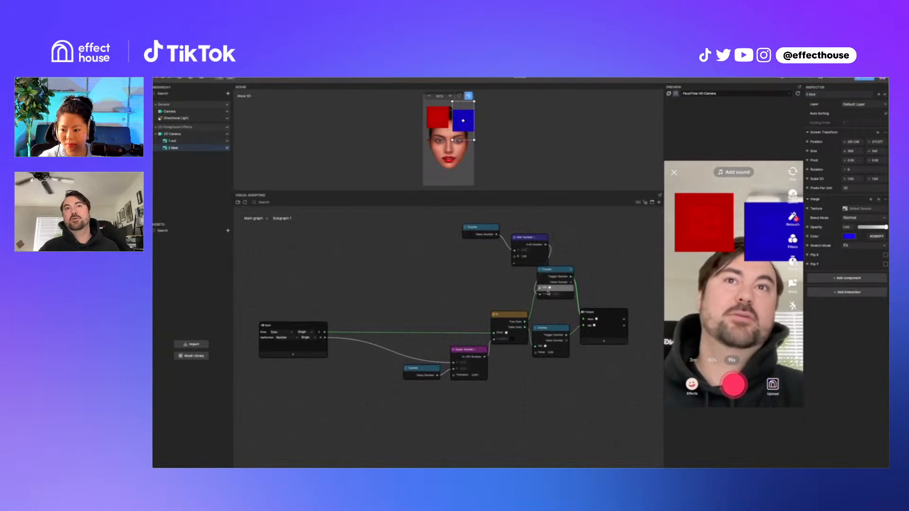
Return to the main graph, move Subgraph 1 closer to the tap nodes, and paste a copy of it directly beneath
left_click(254, 218)
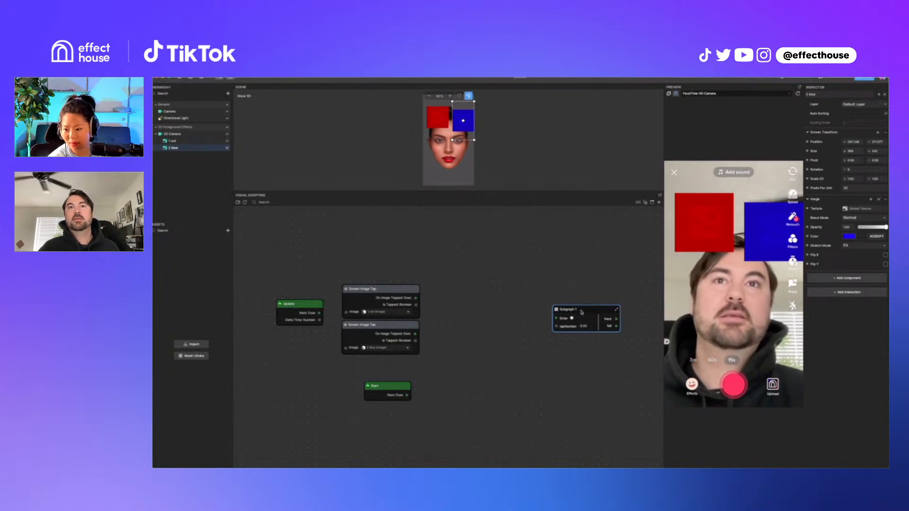
left_click_drag(583, 310, 550, 289)
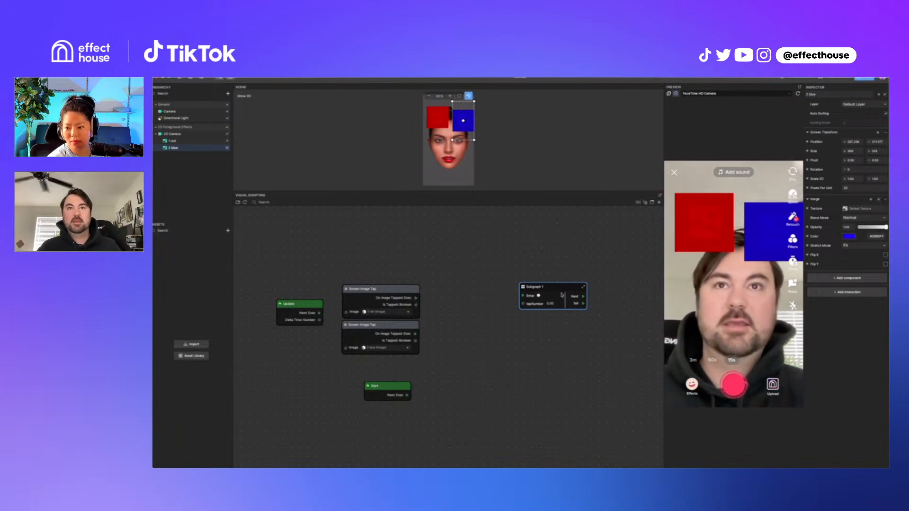
key("super+v")
left_click_drag(594, 298, 553, 318)
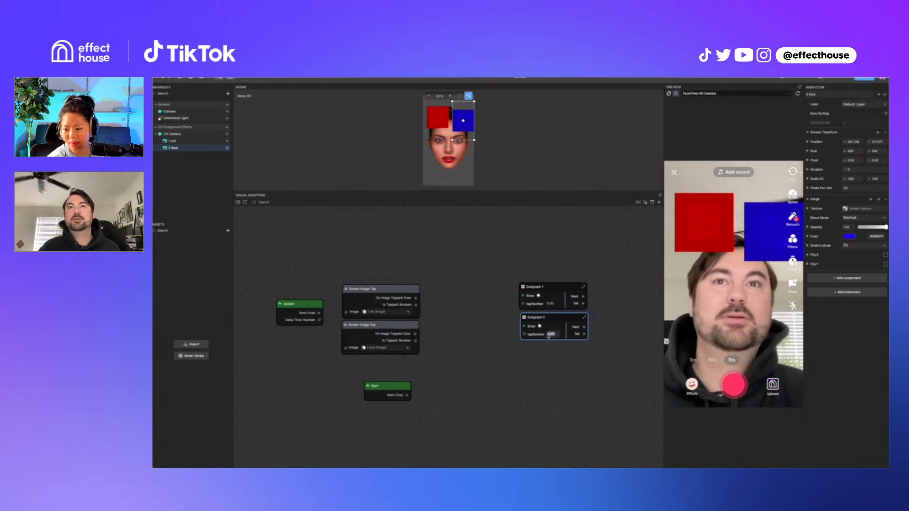
left_click(567, 353)
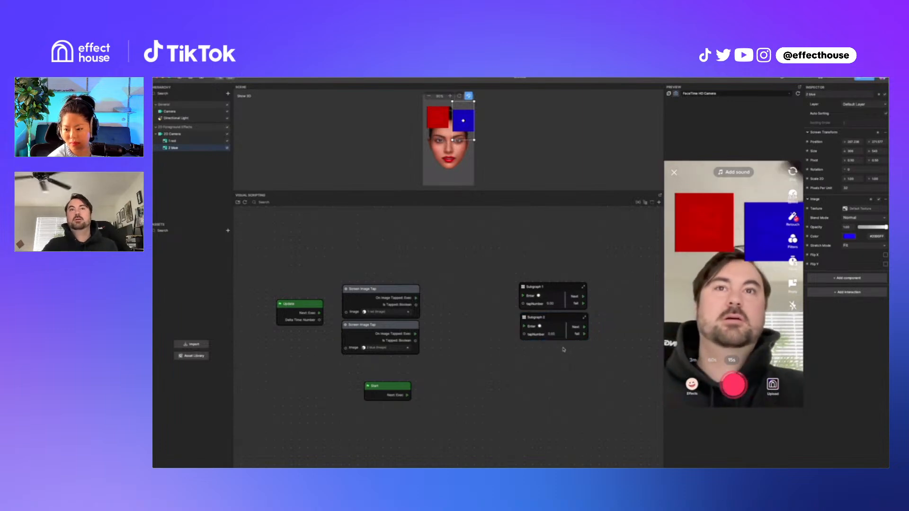
Set the second subgraph's tapNumber to 1 and connect each Screen Image Tap's On Image Tapped output to its subgraph's Enter
left_click_drag(559, 334, 536, 336)
type("1")
key("Return")
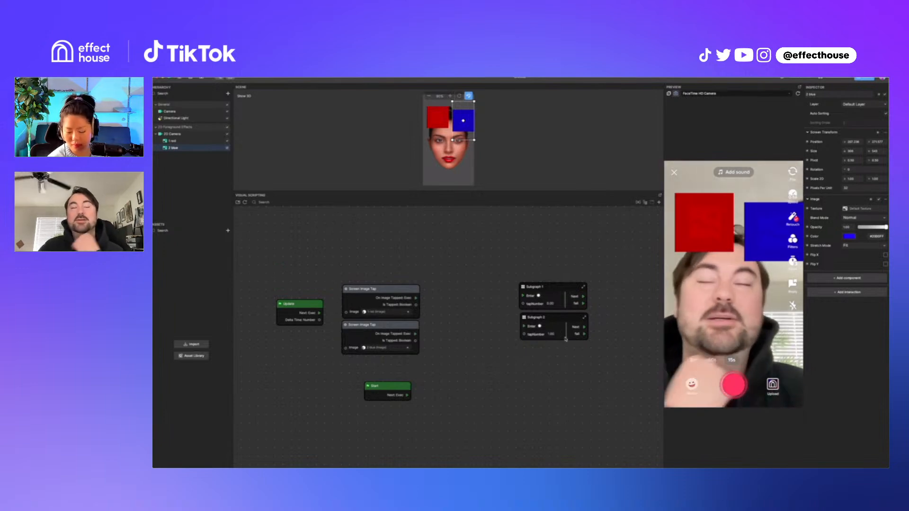
left_click_drag(570, 324, 566, 326)
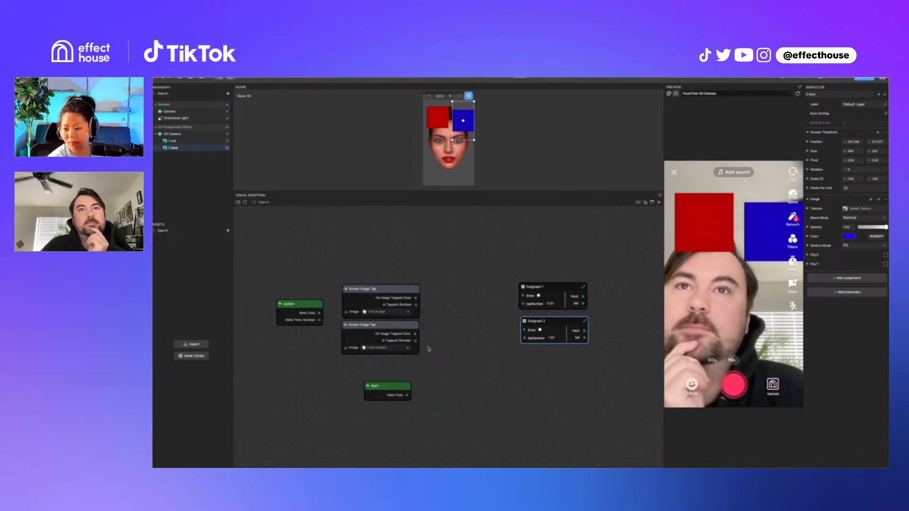
left_click_drag(415, 334, 524, 330)
left_click_drag(415, 298, 524, 296)
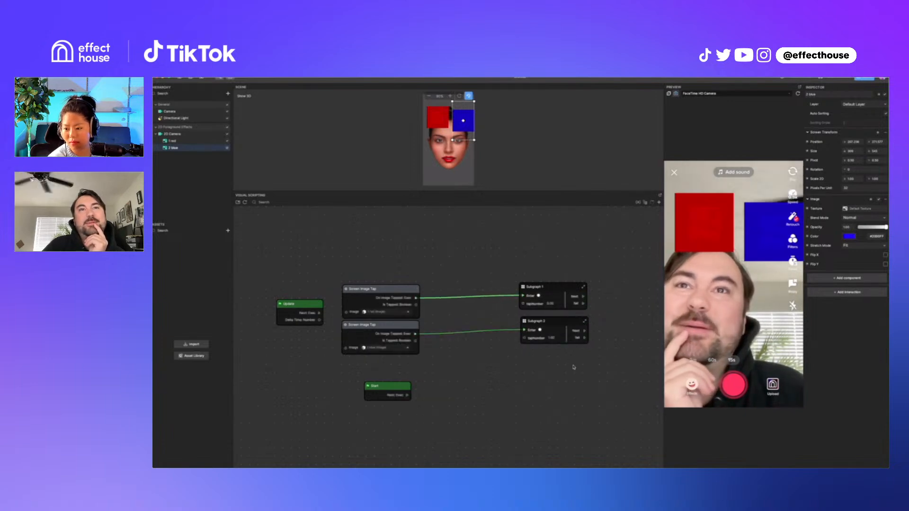
Move the Start node beneath the Update node and align both subgraphs level with their tap nodes
left_click_drag(387, 382, 305, 338)
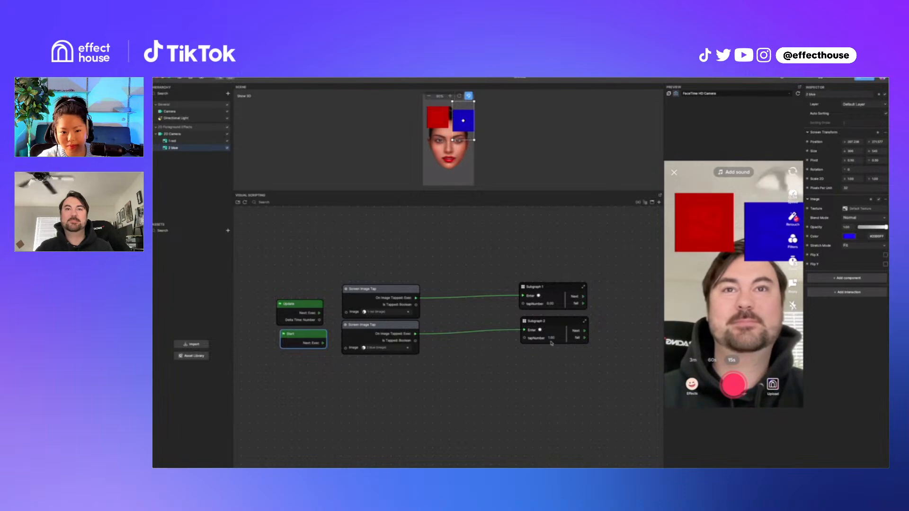
middle_click_drag(618, 378, 581, 382)
left_click_drag(541, 327, 539, 331)
left_click_drag(540, 286, 536, 289)
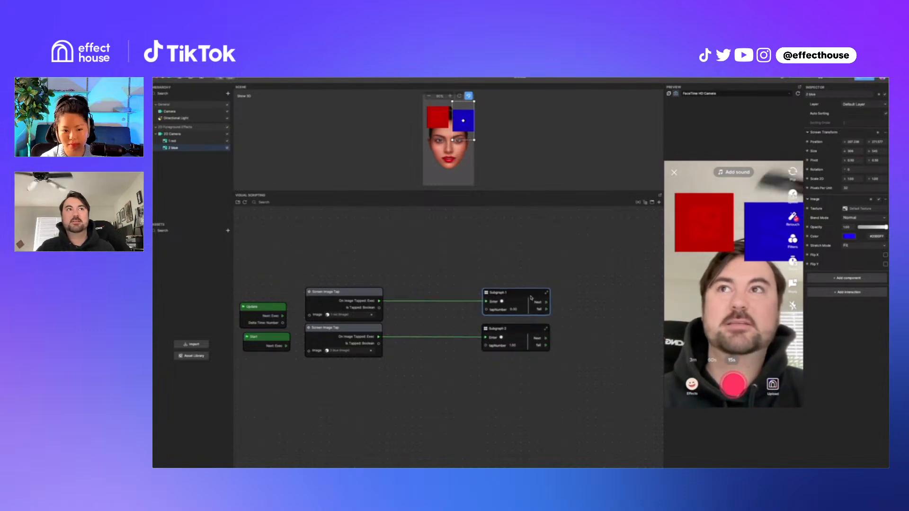
Add a screen image to the scene and move it down so it covers the bottom of the canvas
left_click(228, 93)
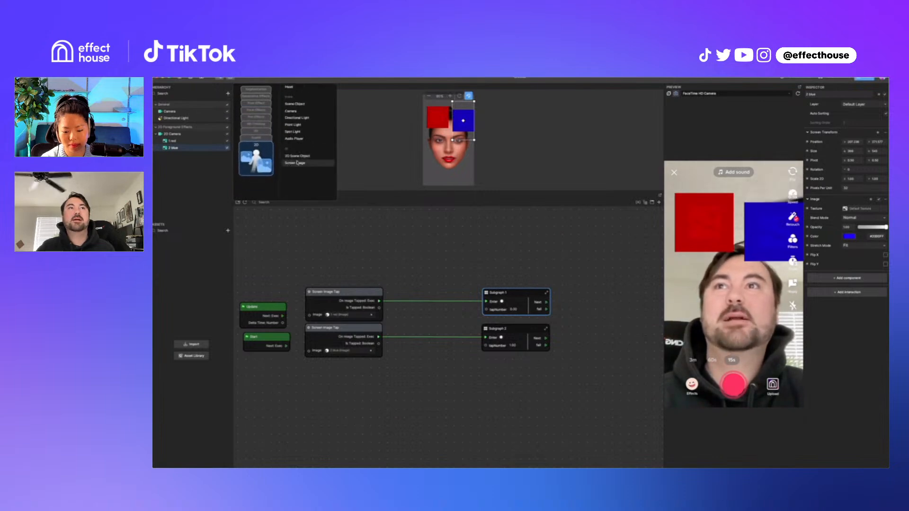
left_click(297, 163)
left_click_drag(444, 158, 444, 201)
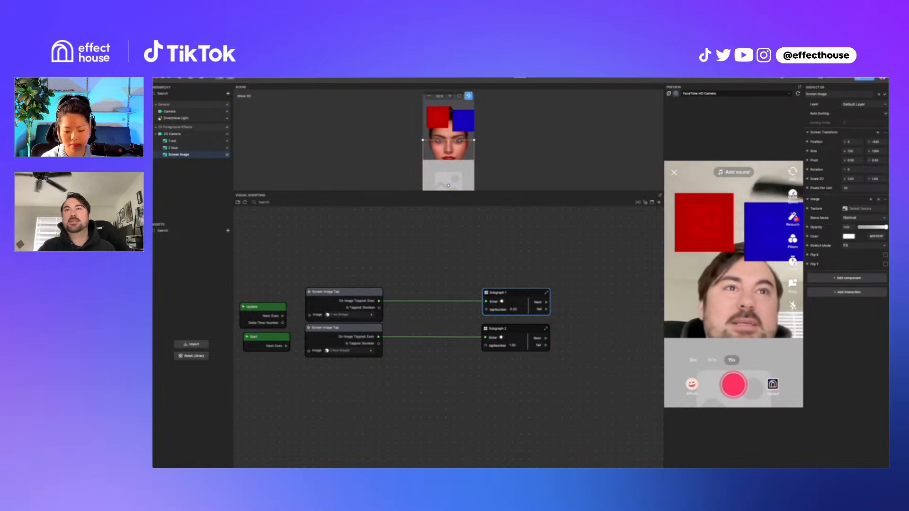
Color the new screen image green and hide it in the hierarchy
left_click(854, 238)
left_click(797, 273)
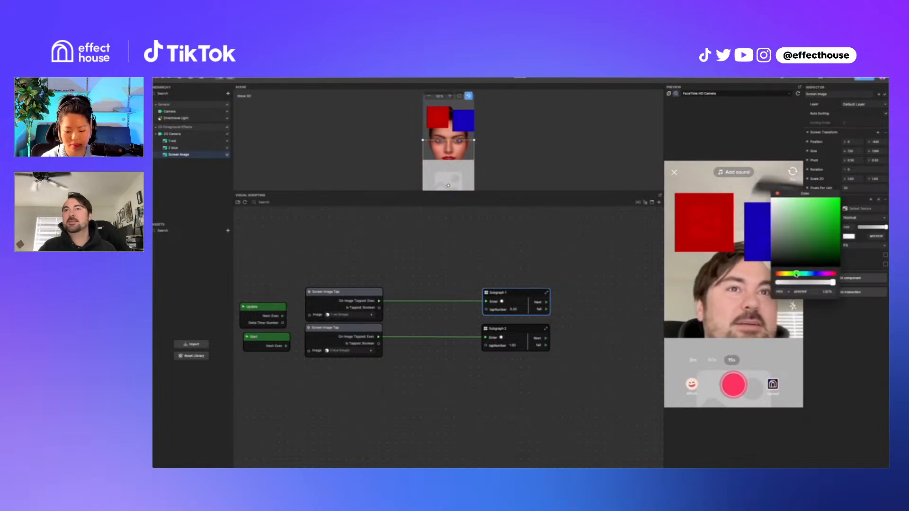
left_click(777, 195)
left_click(579, 413)
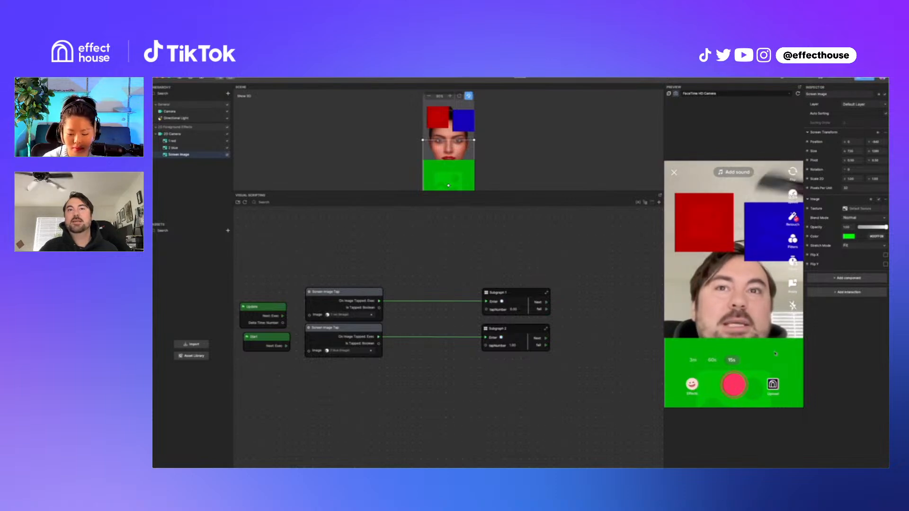
left_click(228, 155)
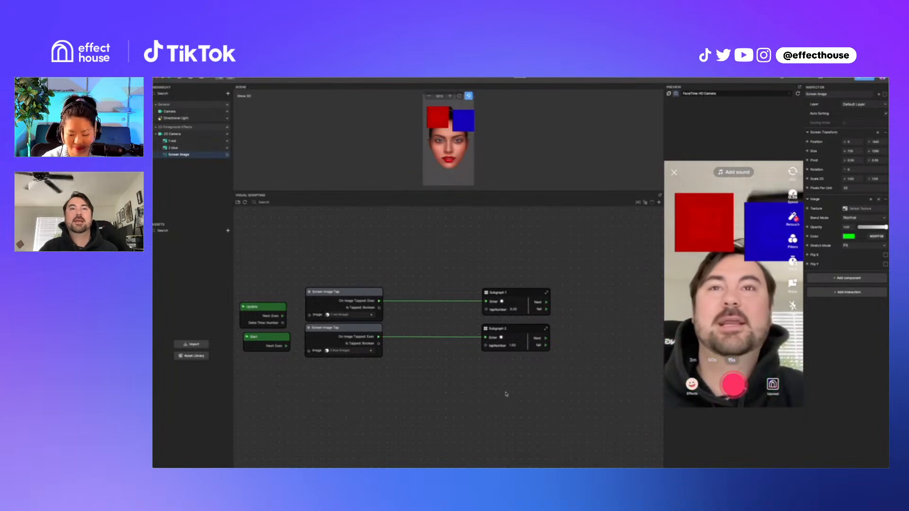
Place the green Screen Image in the graph as an object node and add a Set Visibility node beside it
left_click_drag(193, 155, 518, 436)
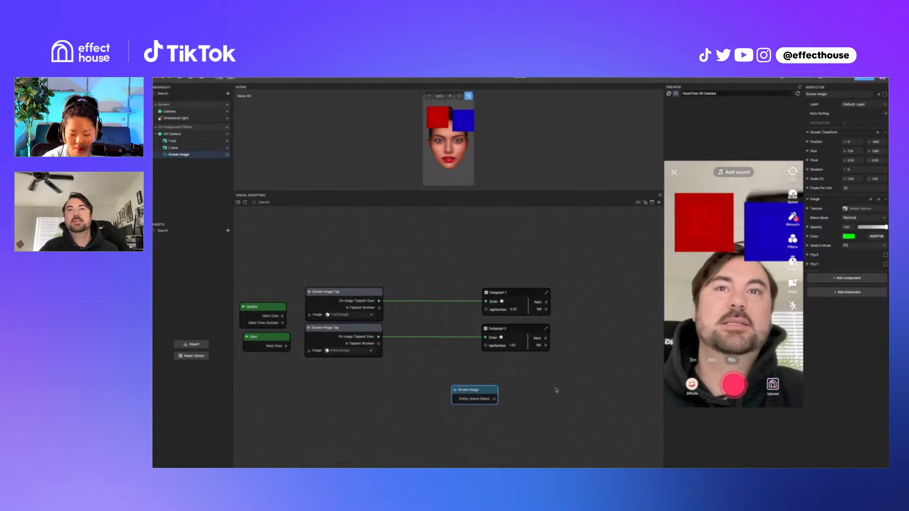
right_click(555, 390)
type("set")
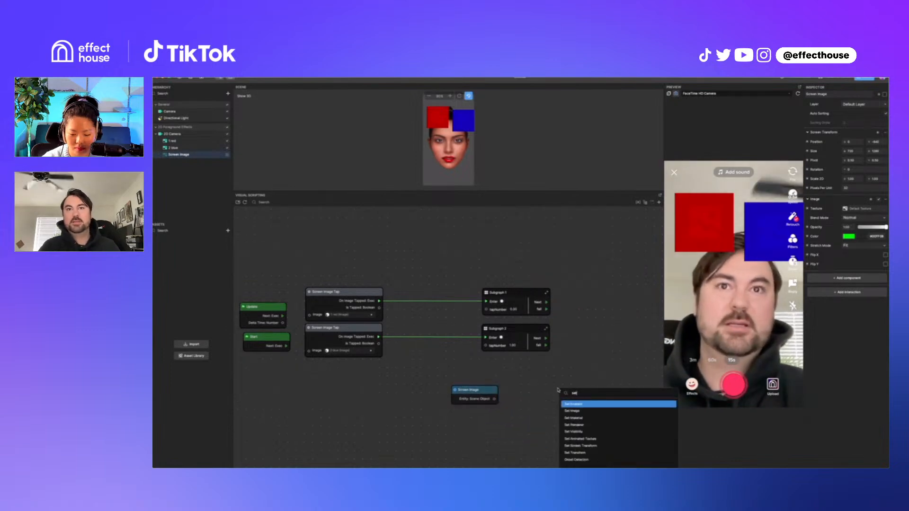
left_click(574, 432)
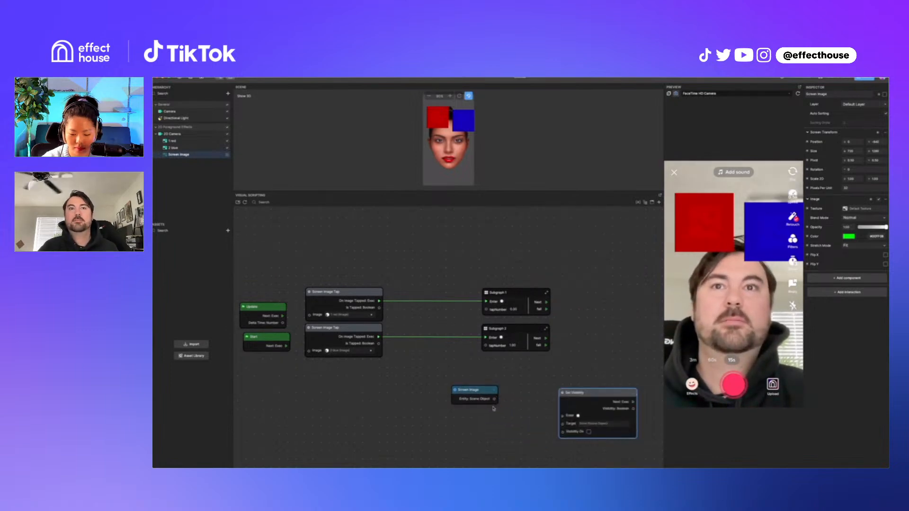
Connect the Screen Image entity to Set Visibility's Target and the second subgraph's Next to its Enter
left_click_drag(494, 399, 605, 427)
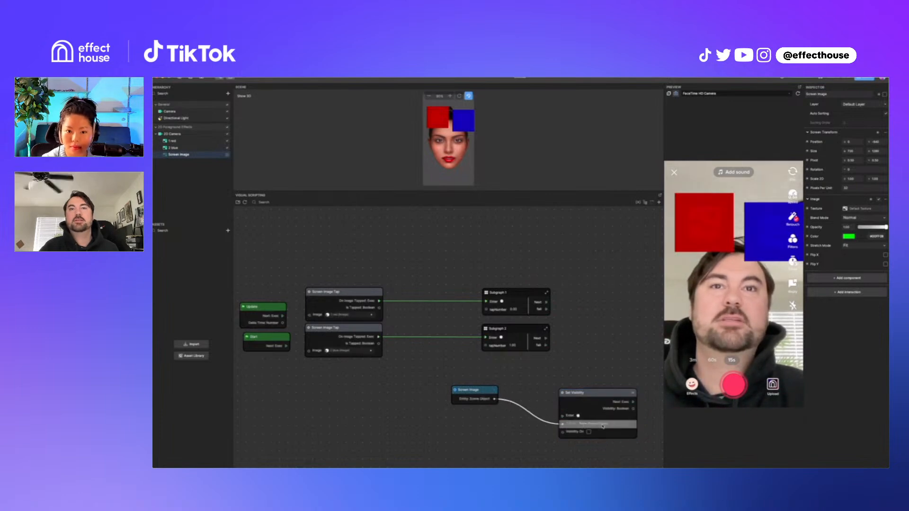
left_click_drag(547, 338, 562, 426)
left_click_drag(604, 393, 604, 375)
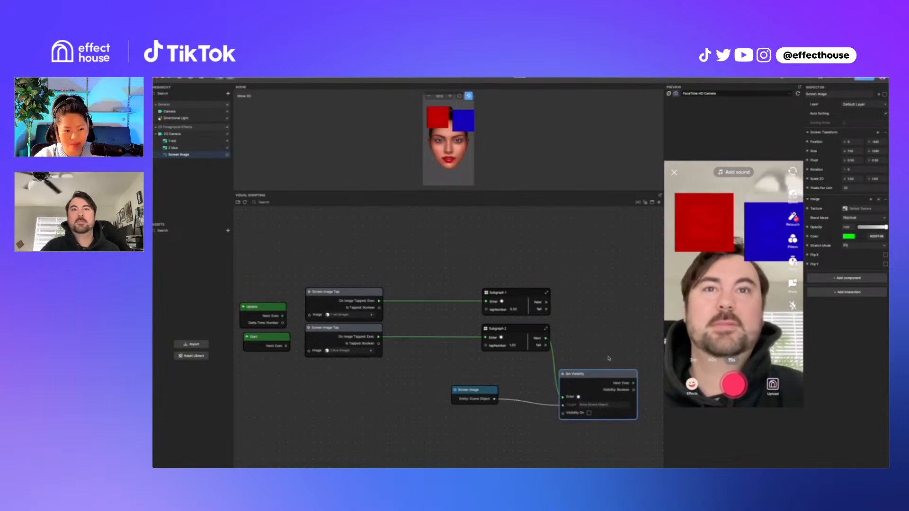
Duplicate the Set Visibility node twice and place the copies above the original, beside the subgraphs
key("super+d")
left_click_drag(589, 378, 605, 309)
key("super+d")
Set the upper Set Visibility copy's target to 1 red and the lower copy's target to 2 blue
left_click(606, 259)
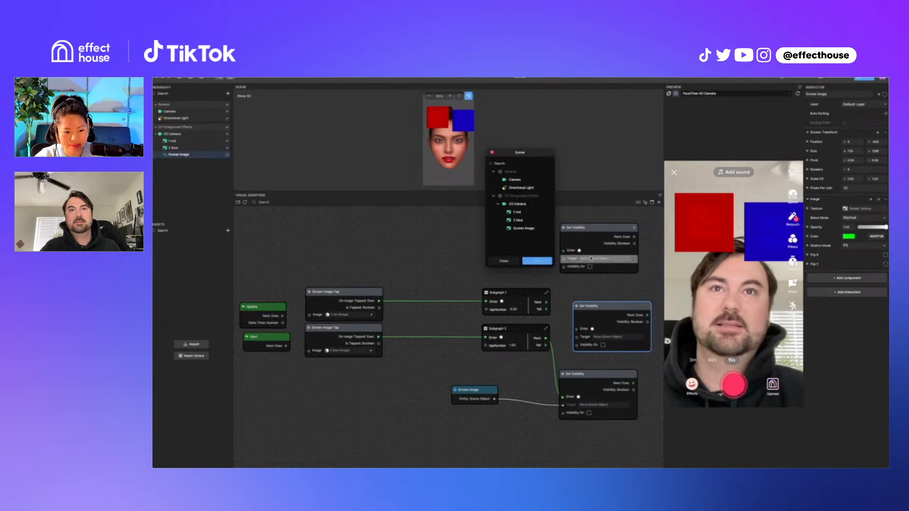
left_click(532, 212)
left_click(537, 262)
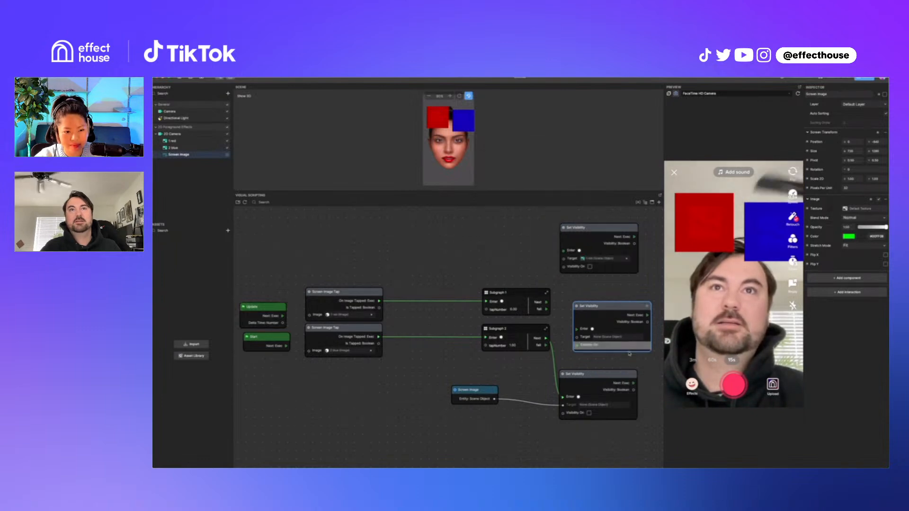
left_click(611, 336)
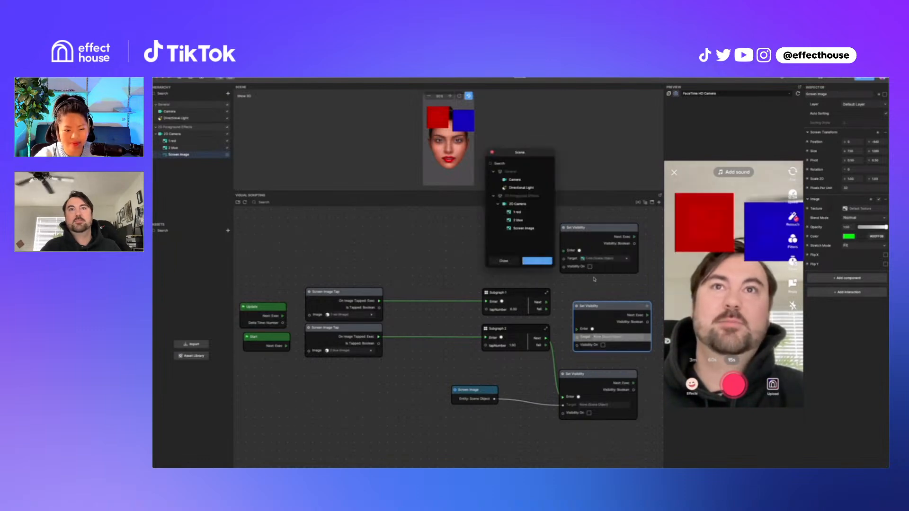
left_click(539, 220)
left_click(538, 262)
Connect the subgraphs' Next outputs to the red and blue Set Visibility nodes, and chain the blue one into the Screen Image's Set Visibility
left_click_drag(546, 301, 563, 255)
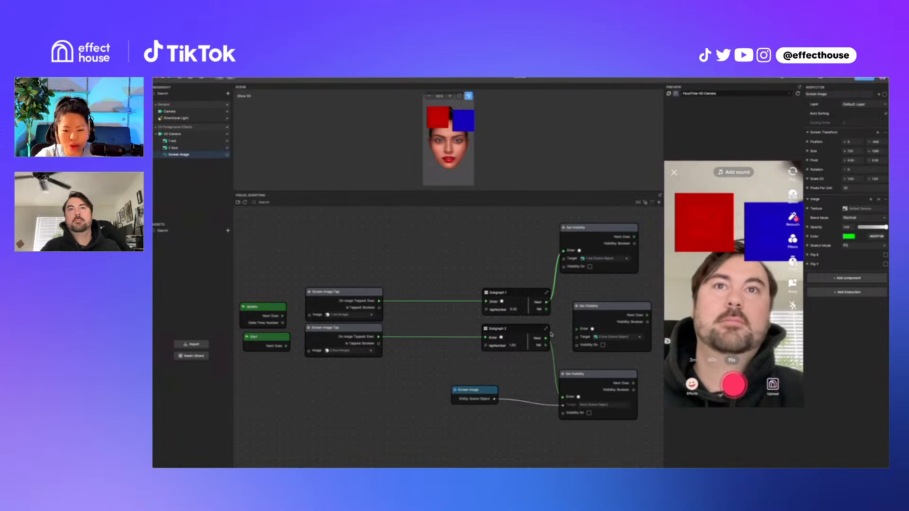
left_click_drag(547, 338, 591, 329)
left_click_drag(647, 315, 562, 398)
left_click_drag(629, 310, 617, 320)
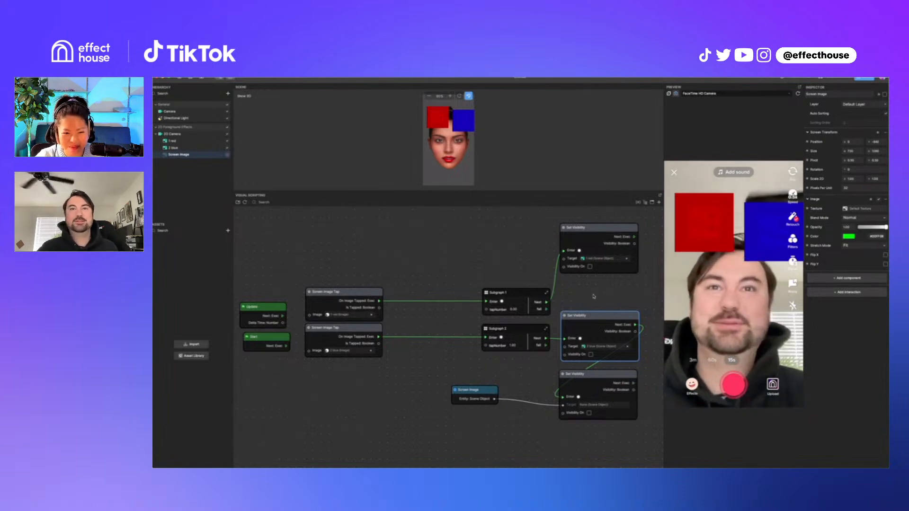
Test tapping the red square and then the blue square in the preview, restarting the effect between runs
left_click(703, 233)
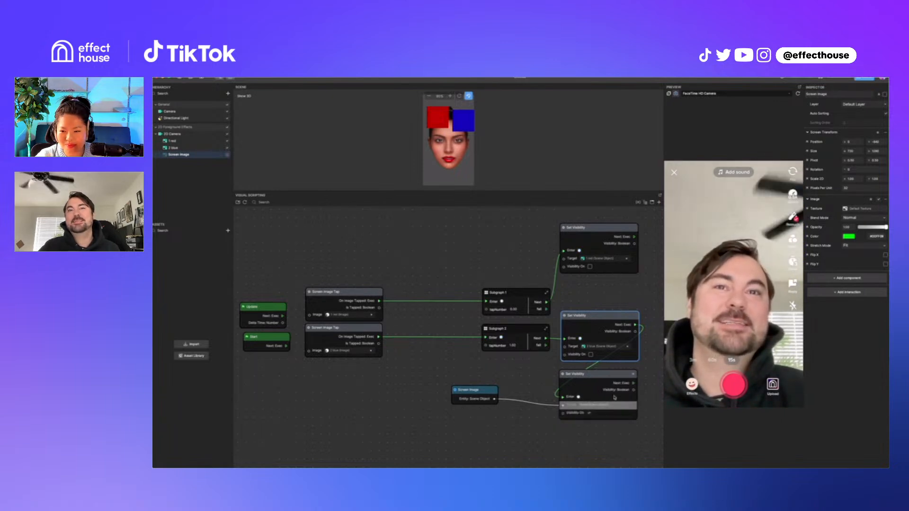
left_click(798, 94)
left_click(705, 245)
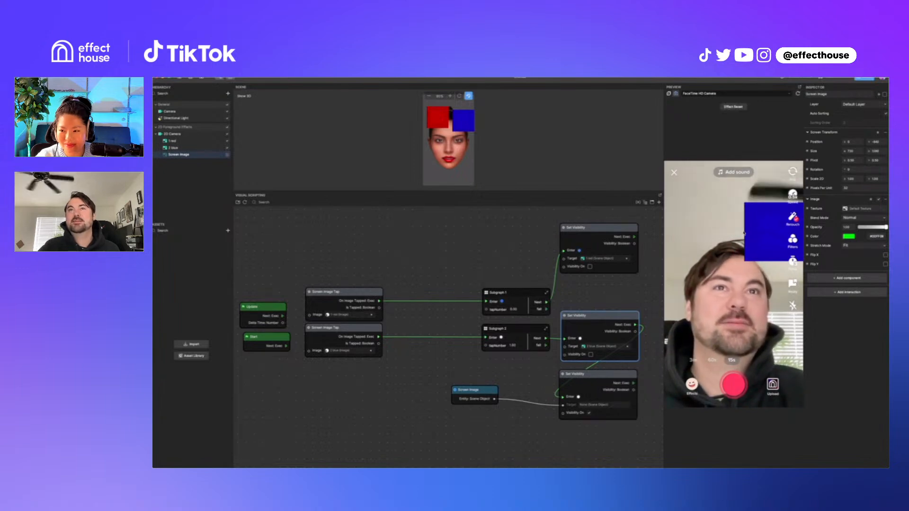
left_click(786, 234)
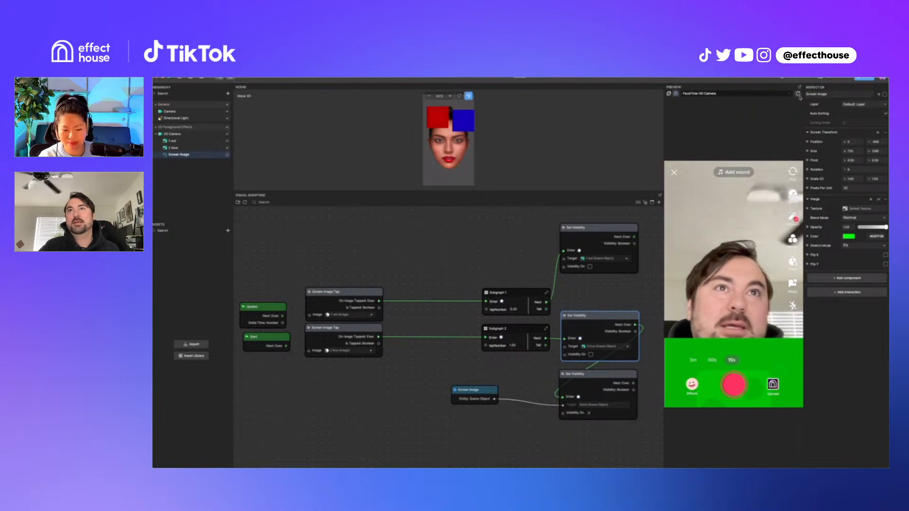
left_click(798, 94)
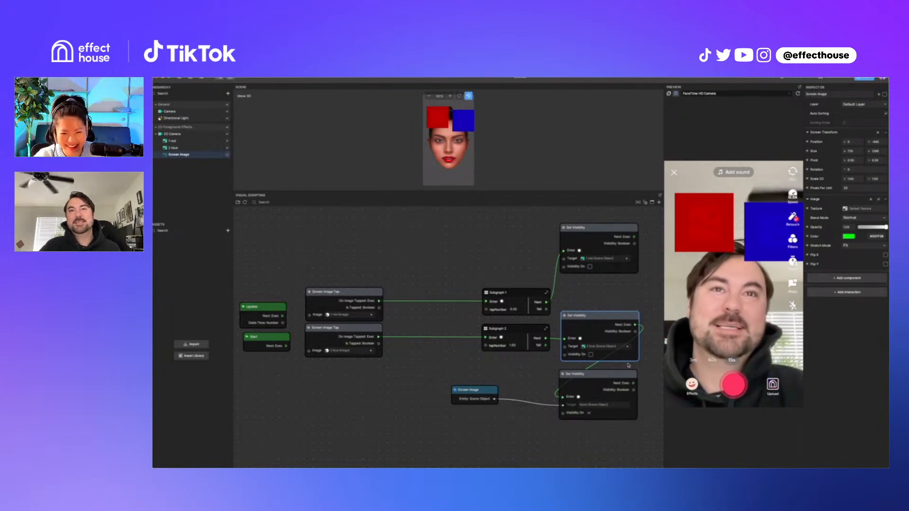
Open the second subgraph to review its Counter reset and increment logic, and return to the main graph
left_click(546, 330)
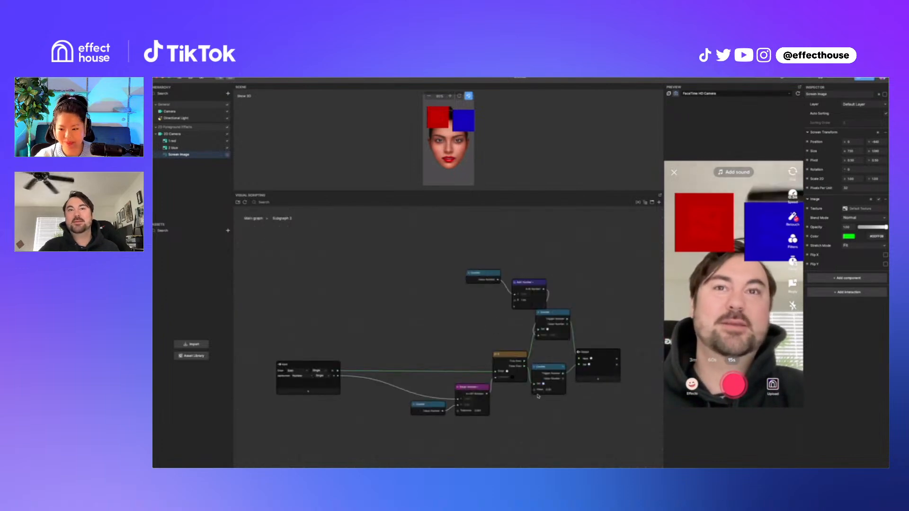
scroll(547, 400, "up", 3)
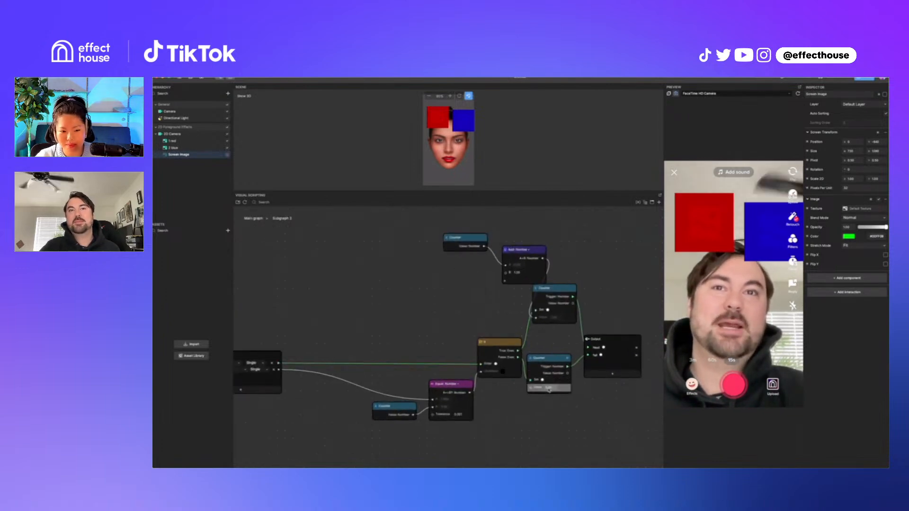
left_click(253, 218)
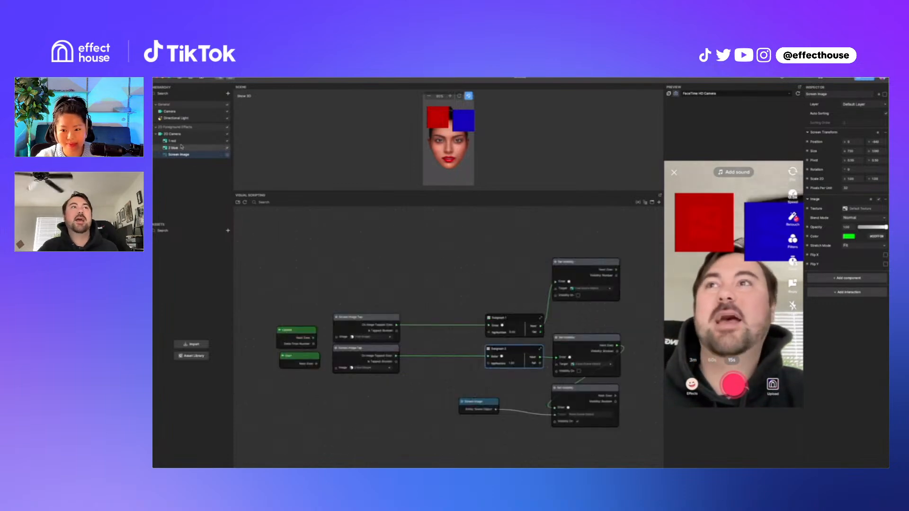
Duplicate the 2 blue image in the hierarchy as 3 blue (1)
right_click(181, 149)
left_click(193, 153)
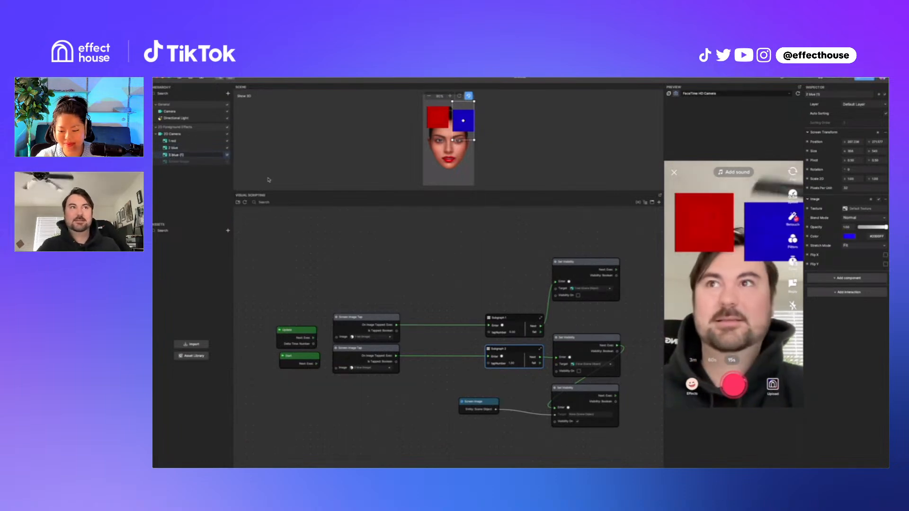
left_click(197, 213)
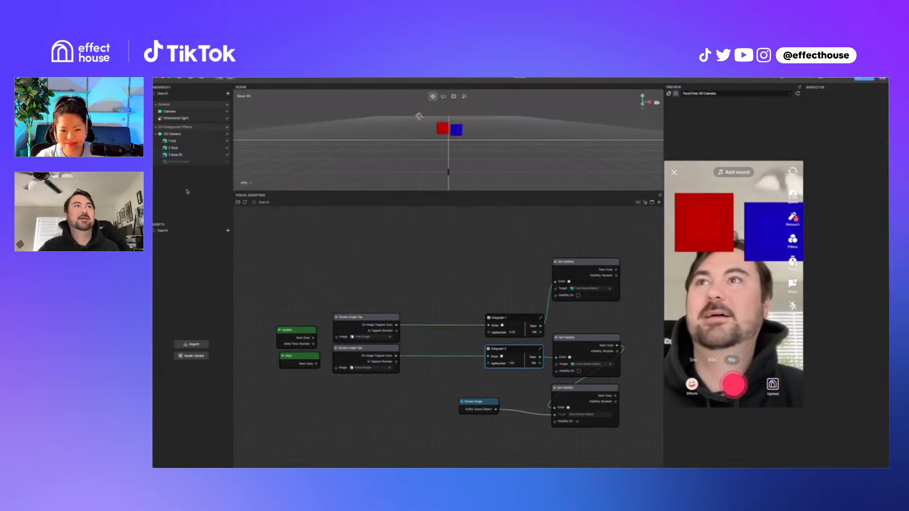
Paste a copy of the second Screen Image Tap node beneath it and move the Screen Image object node down
left_click(378, 350)
key("super+v")
left_click_drag(426, 354, 381, 380)
left_click_drag(490, 403, 499, 457)
Paste a copy of the second subgraph beneath it and move the Screen Image's Set Visibility node down to make room
left_click(519, 353)
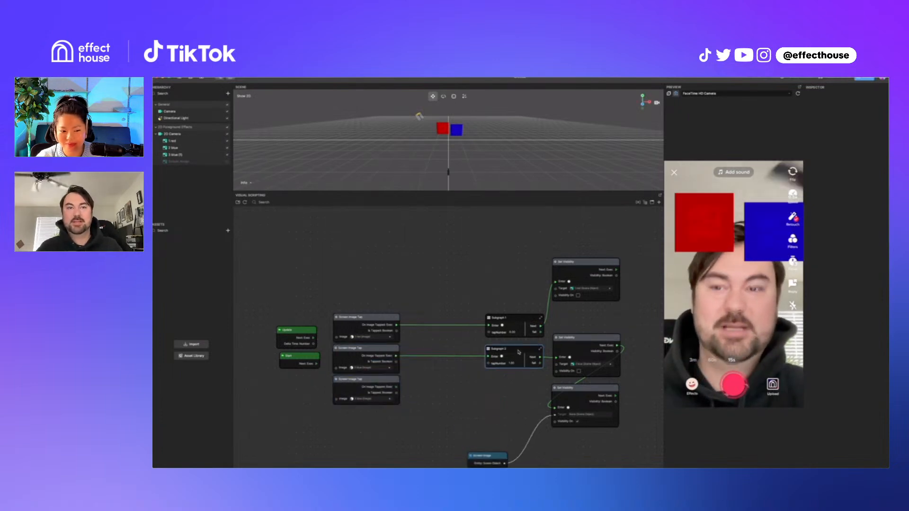
key("super+c")
key("super+v")
left_click_drag(559, 356, 522, 384)
left_click_drag(580, 388, 593, 446)
Connect the third Screen Image Tap's On Image Tapped output to the third subgraph's Enter and set its image to 3 blue (1)
left_click_drag(397, 387, 484, 389)
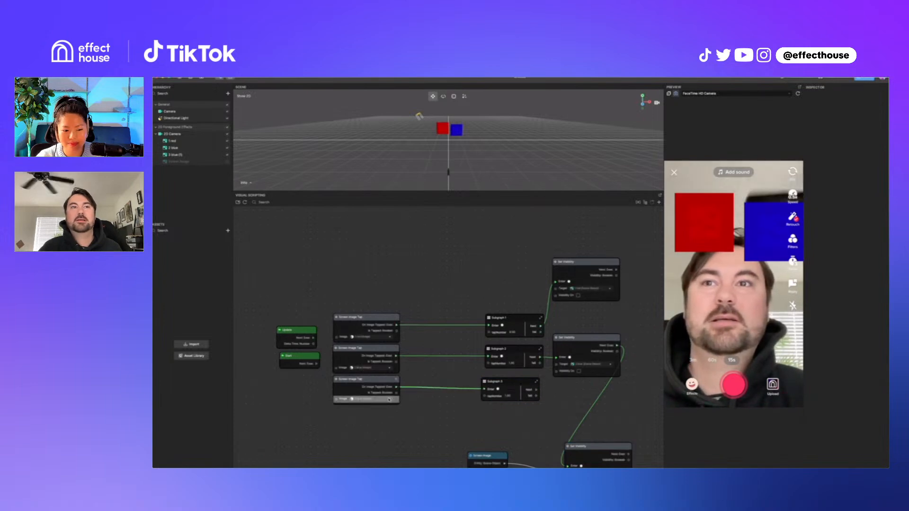
left_click(363, 401)
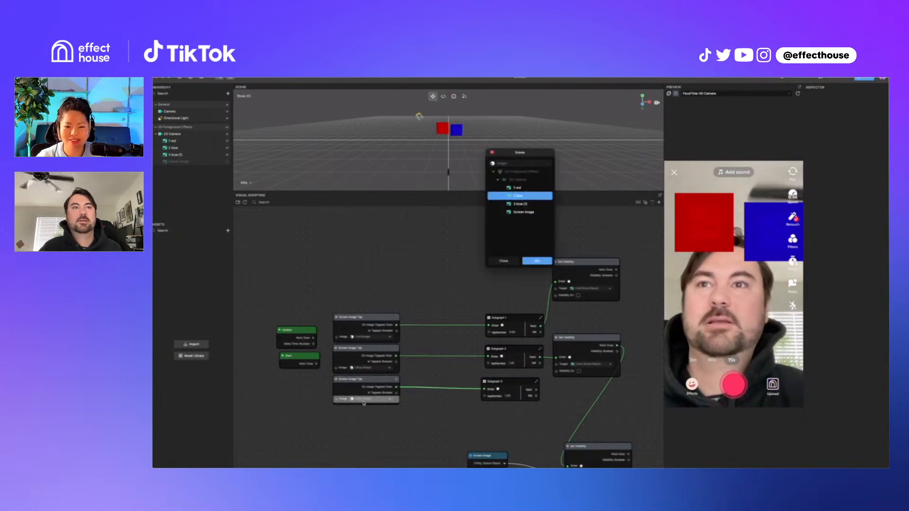
left_click(521, 204)
left_click(537, 261)
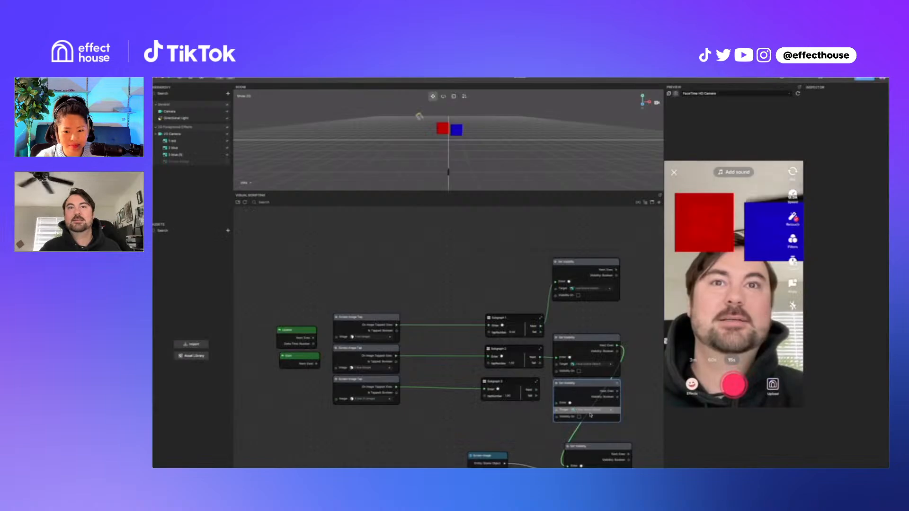
Set the target of the Set Visibility copy beside the third subgraph to 3 blue (1)
left_click(590, 411)
left_click(527, 230)
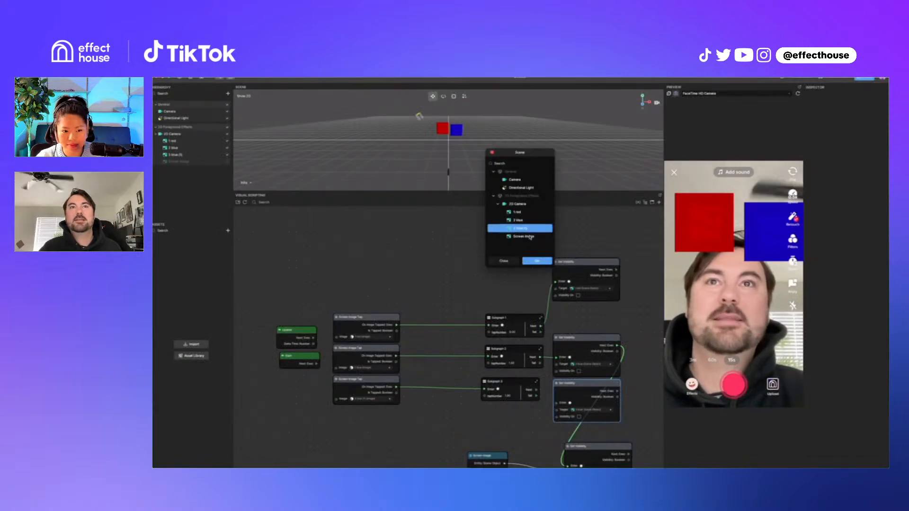
left_click(537, 261)
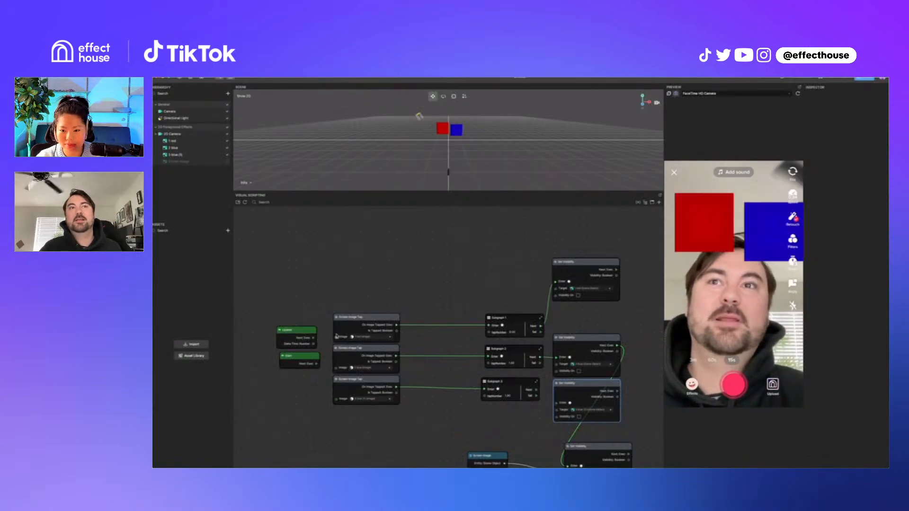
Align the 1 red Set Visibility node just above the others and connect Subgraph 3's Next output to the third Set Visibility's Enter
left_click_drag(590, 265, 591, 295)
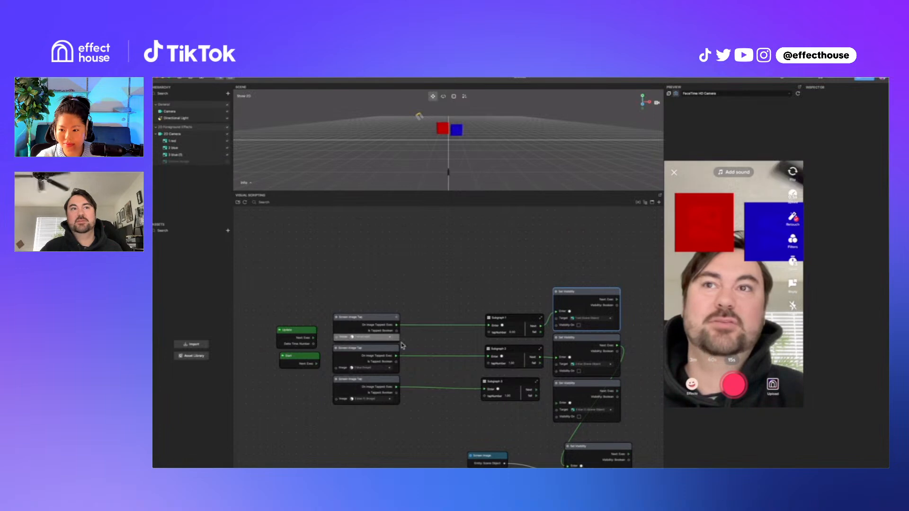
left_click_drag(536, 389, 556, 407)
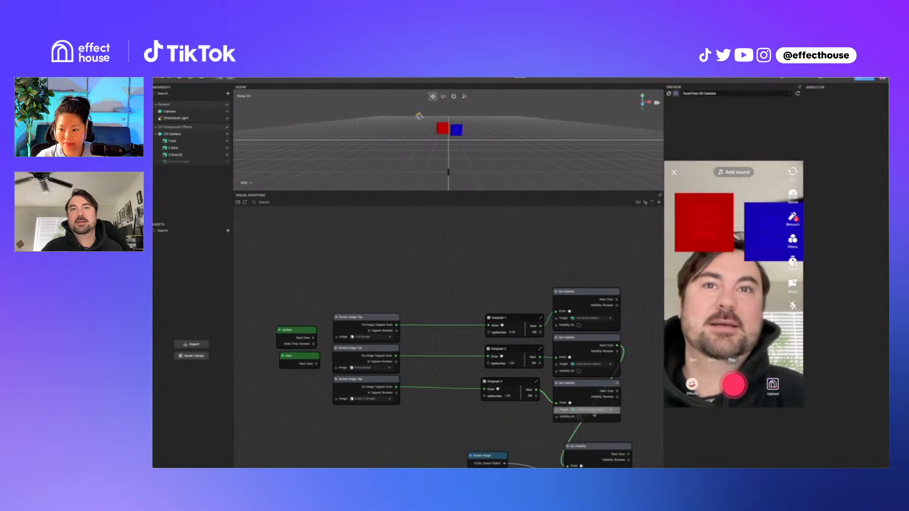
Move the 3 blue (1) image below the other two squares in the scene and change its color to yellow
left_click(184, 156)
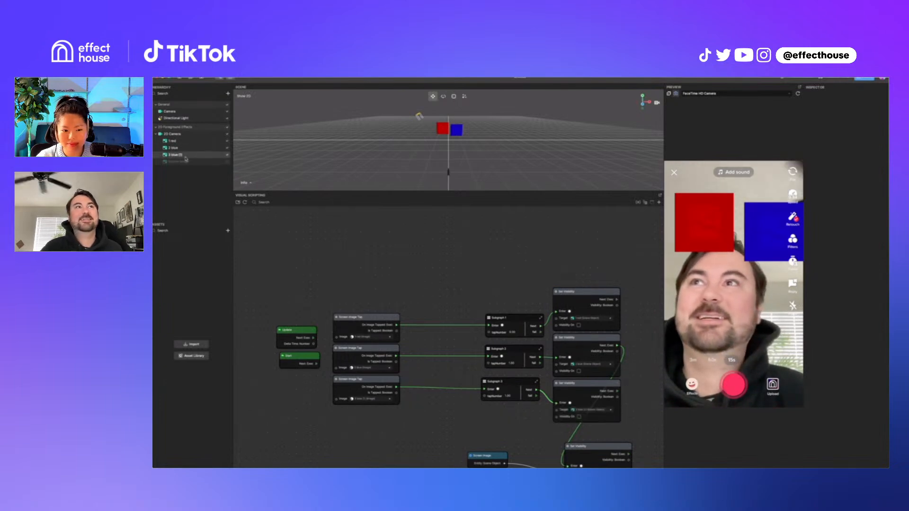
left_click_drag(469, 134, 454, 159)
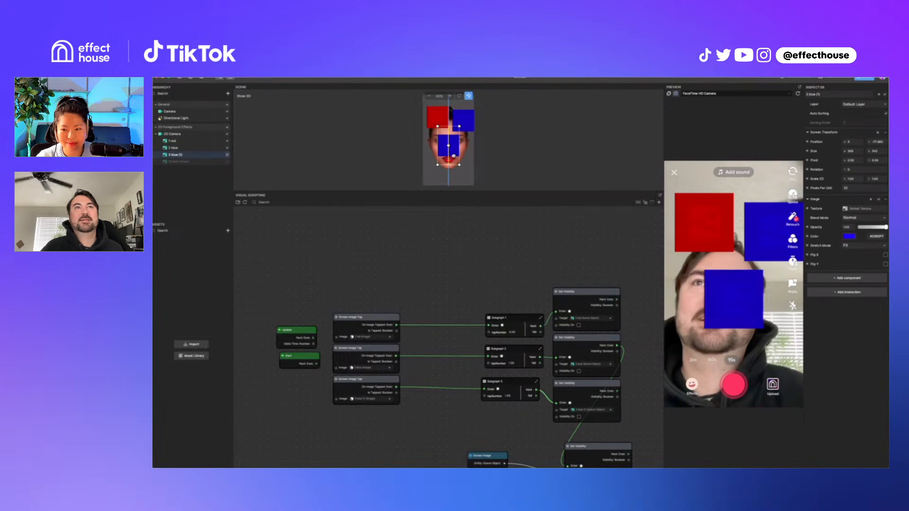
left_click(850, 237)
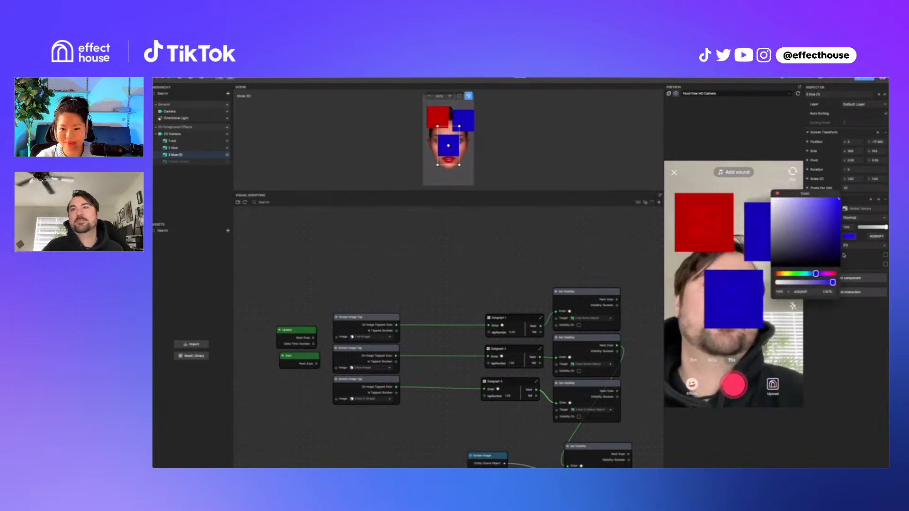
left_click(787, 274)
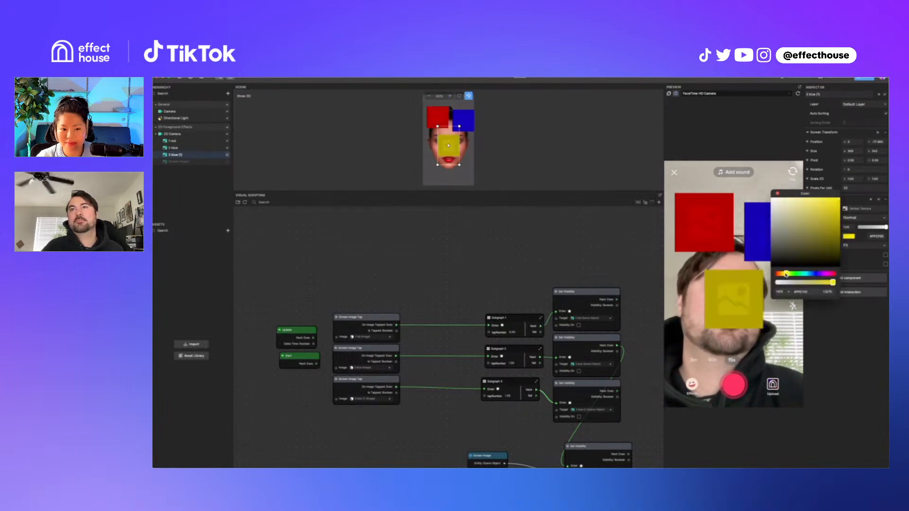
left_click(778, 194)
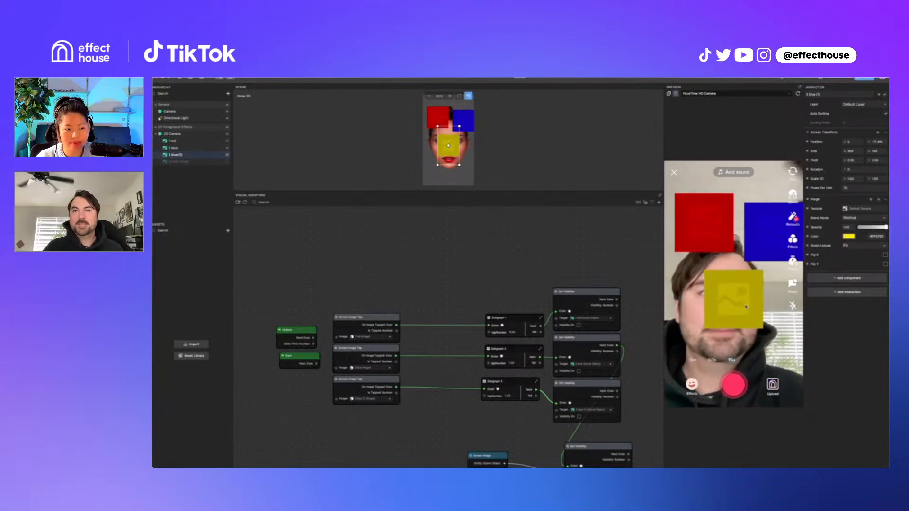
Test the tap order in the preview by tapping the red image
left_click(721, 236)
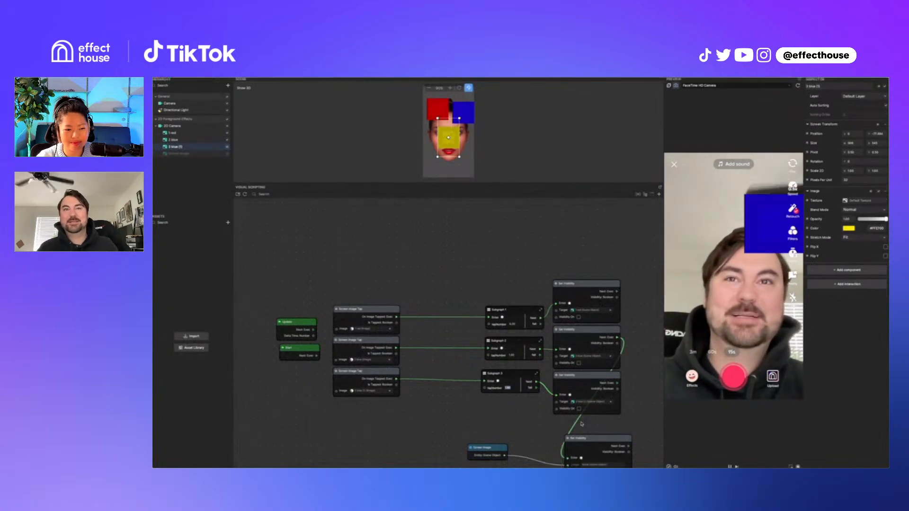
left_click(705, 215)
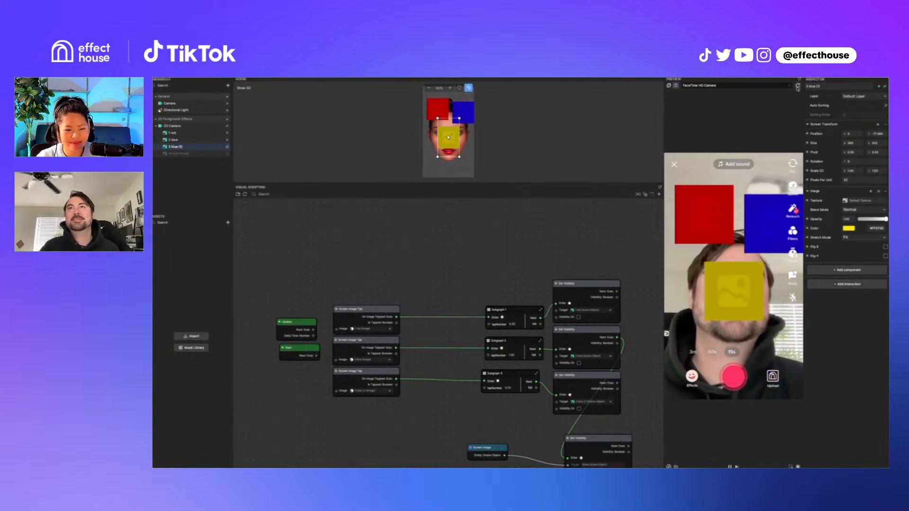
left_click(704, 216)
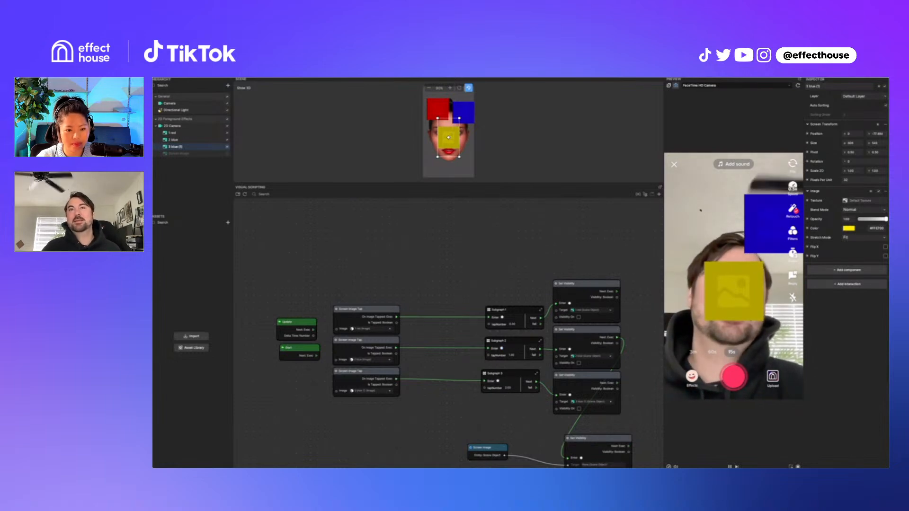
Paste a copy of the three image-hiding Set Visibility nodes and place the copies above the originals
scroll(445, 314, "down", 1)
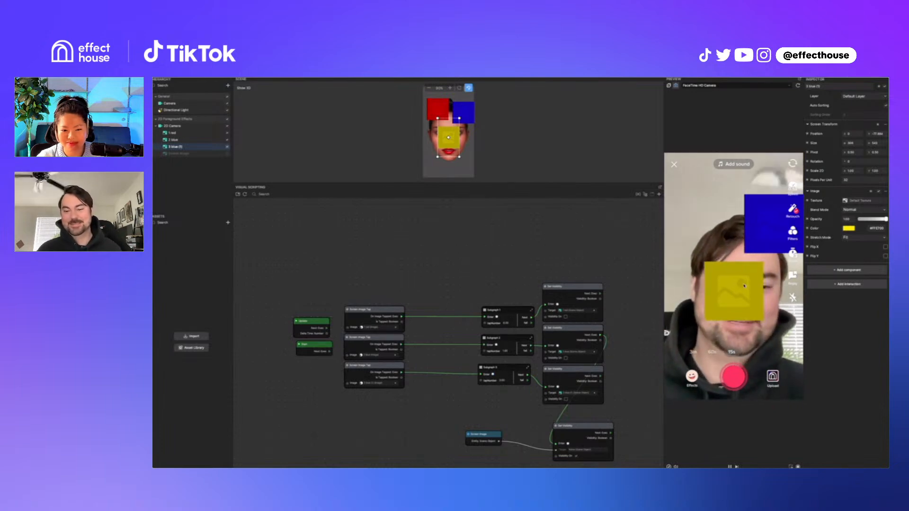
middle_click_drag(473, 240, 397, 200)
middle_click_drag(584, 392, 544, 350)
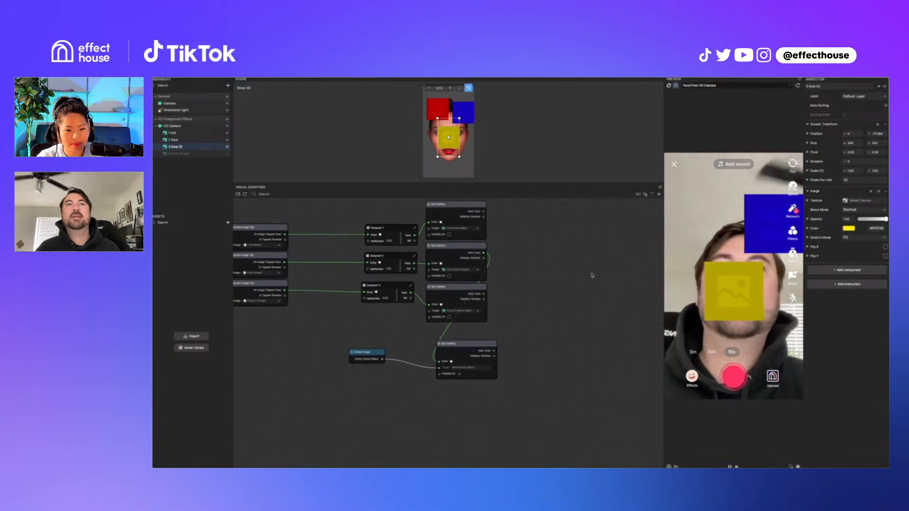
middle_click_drag(592, 273, 595, 316)
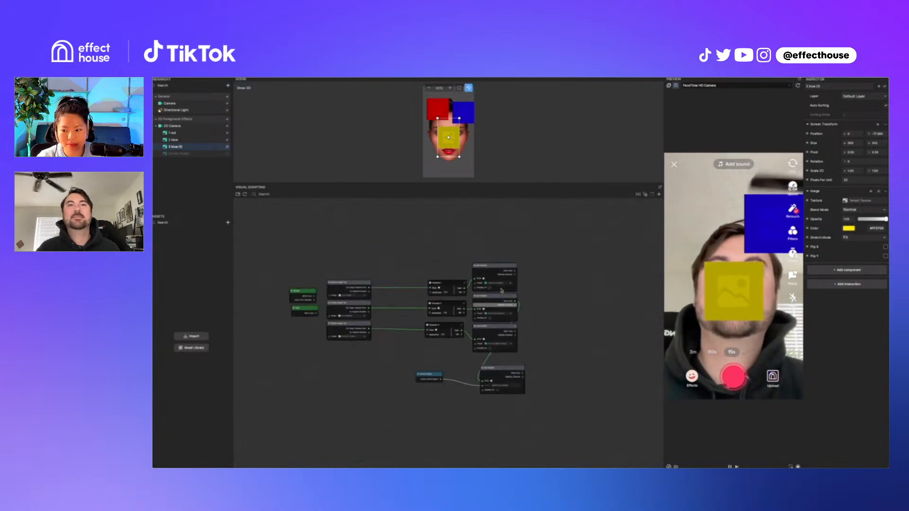
scroll(521, 326, "up", 2)
scroll(520, 326, "up", 1)
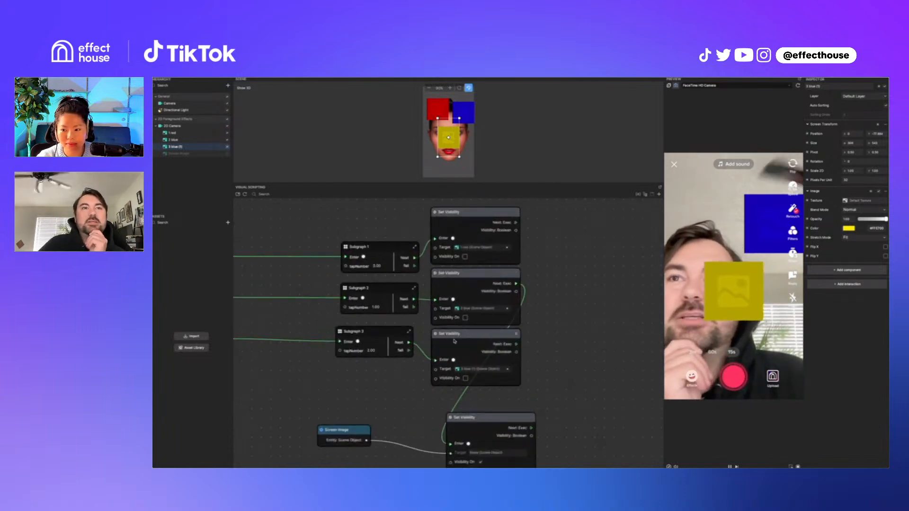
middle_click_drag(595, 240, 641, 285)
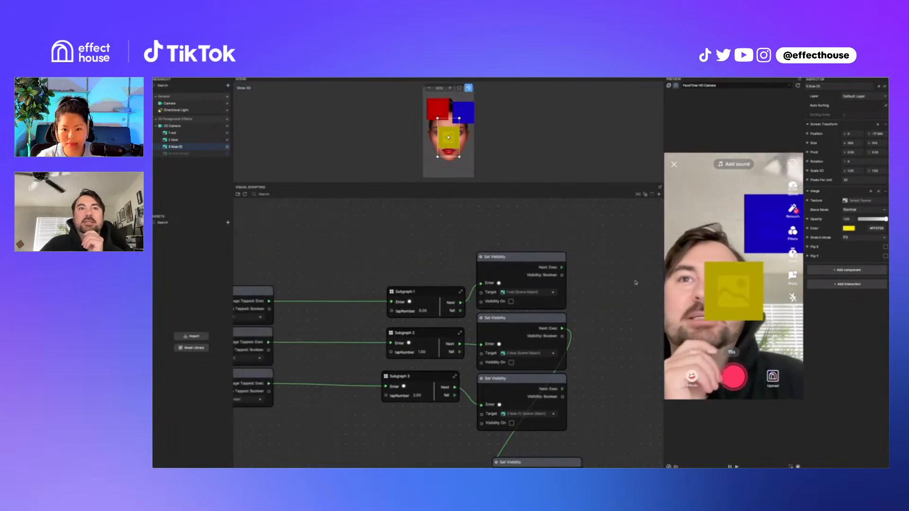
scroll(640, 285, "down", 2)
left_click_drag(552, 251, 634, 198)
key("super+c")
key("super+v")
scroll(603, 381, "down", 3)
left_click_drag(619, 268, 569, 216)
Connect the fail outputs of all three subgraphs to the Enter of the topmost copied Set Visibility node
left_click_drag(539, 366, 549, 229)
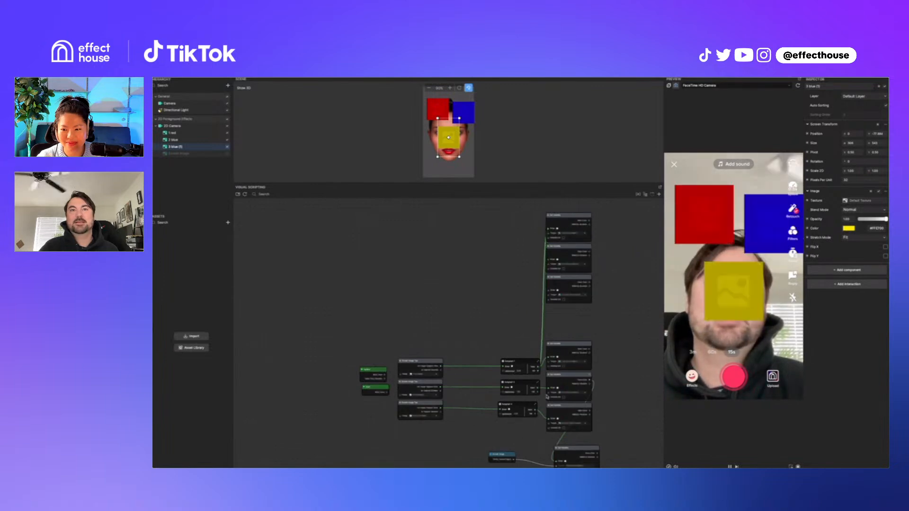
left_click_drag(539, 388, 557, 235)
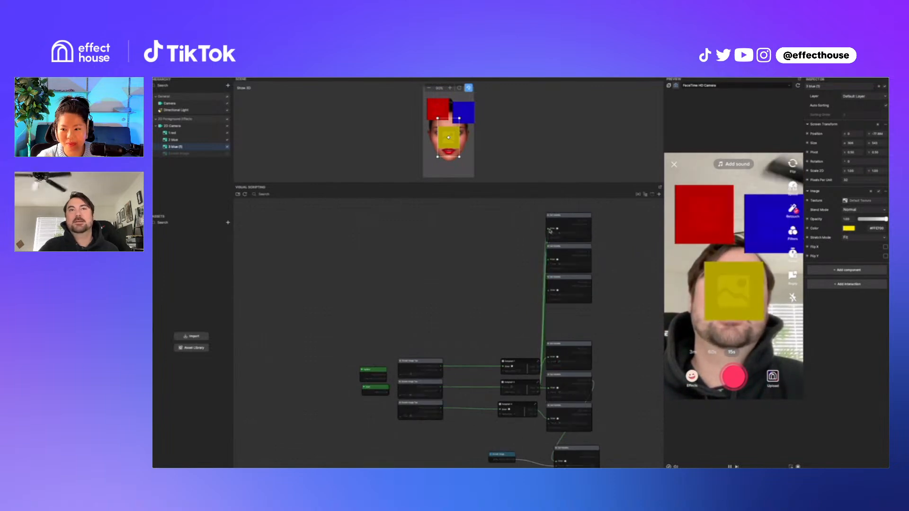
left_click_drag(536, 415, 551, 230)
Turn on Visibility On in the copied Set Visibility nodes for 1 red, 2 blue and 3 blue (1)
scroll(570, 222, "up", 3)
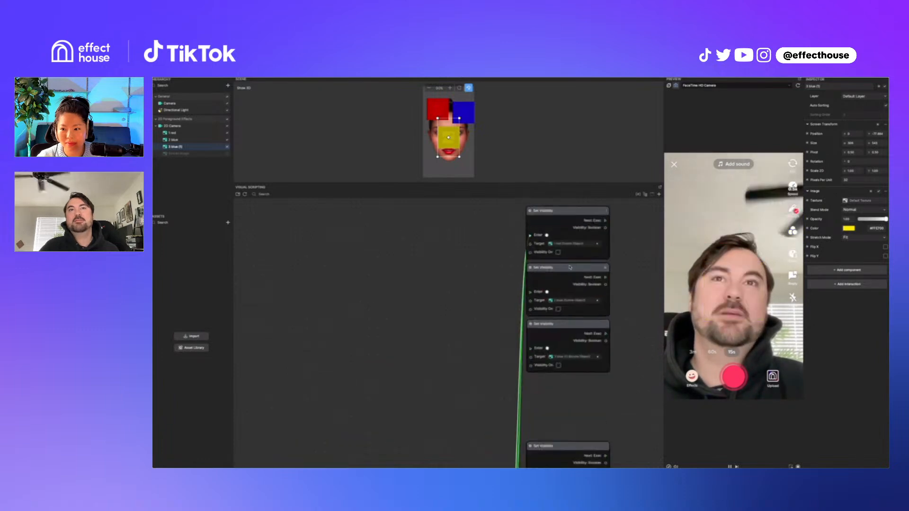
left_click(558, 253)
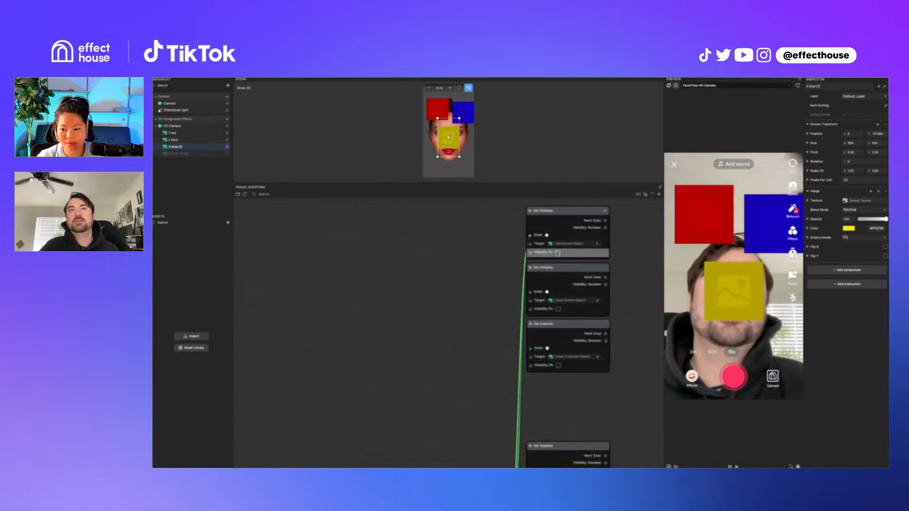
left_click(558, 309)
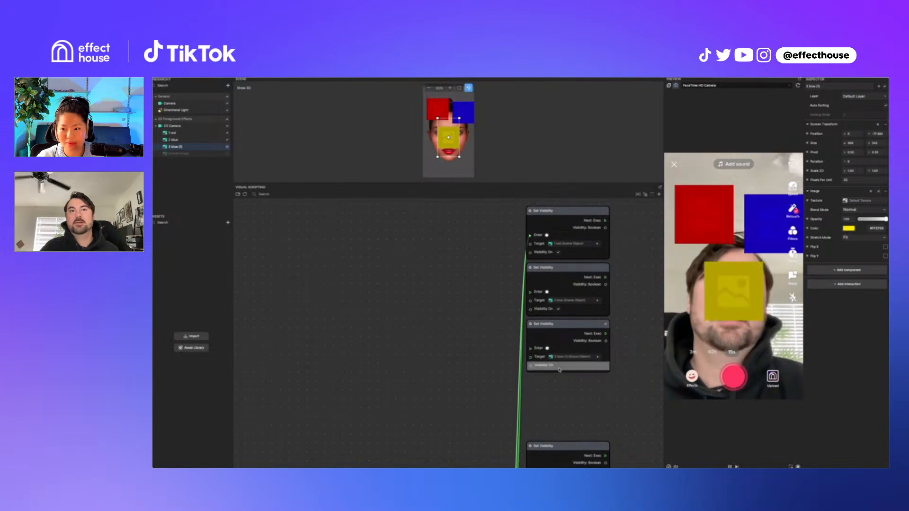
left_click(559, 365)
Add a Random node to the right of the copied Set Visibility nodes
scroll(608, 347, "down", 4)
middle_click_drag(662, 296, 590, 297)
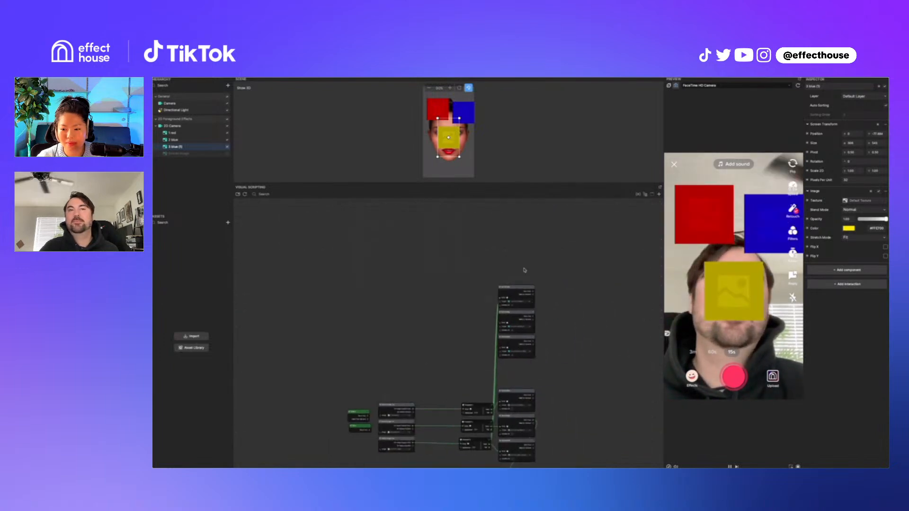
right_click(582, 309)
type("random")
key("Return")
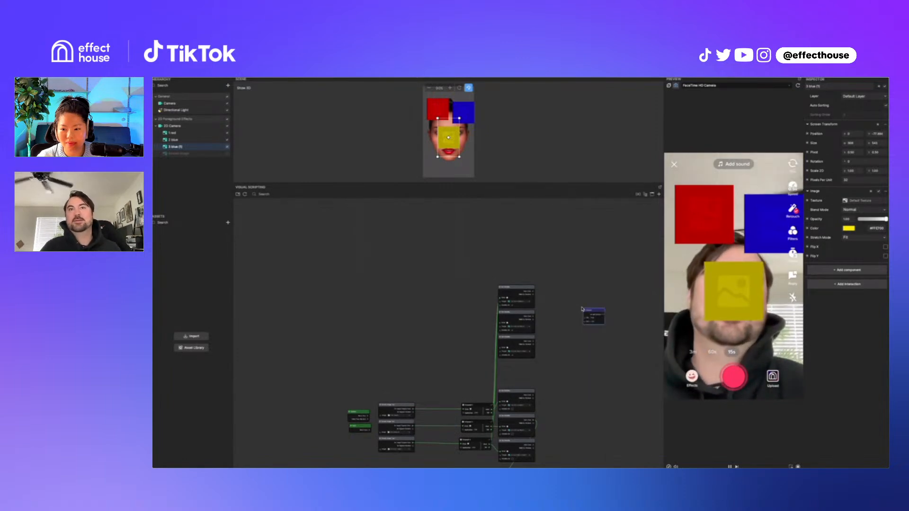
scroll(582, 309, "up", 5)
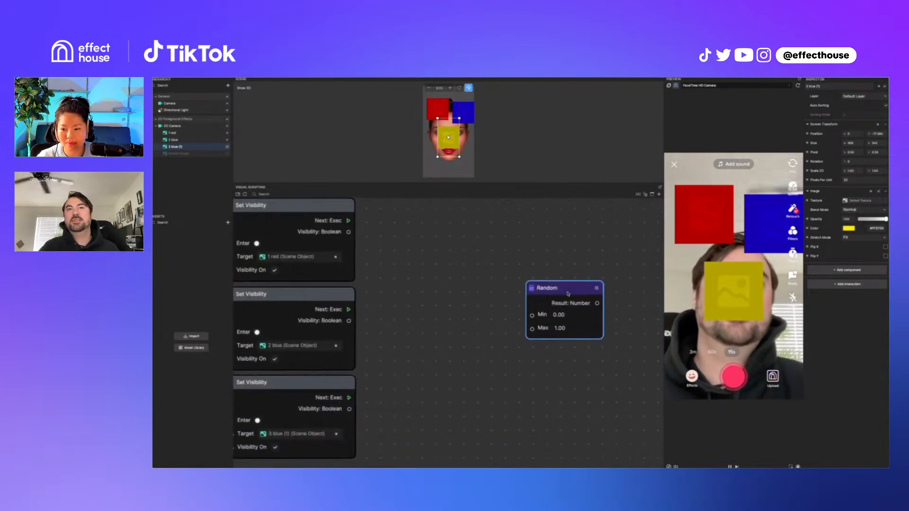
left_click_drag(568, 293, 539, 279)
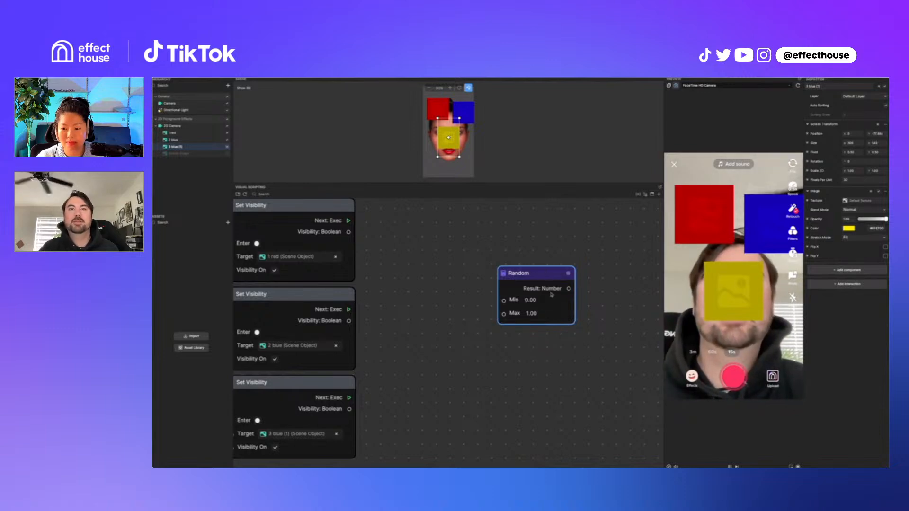
Set the Random node's Min to -360 and Max to 360
scroll(564, 341, "down", 3)
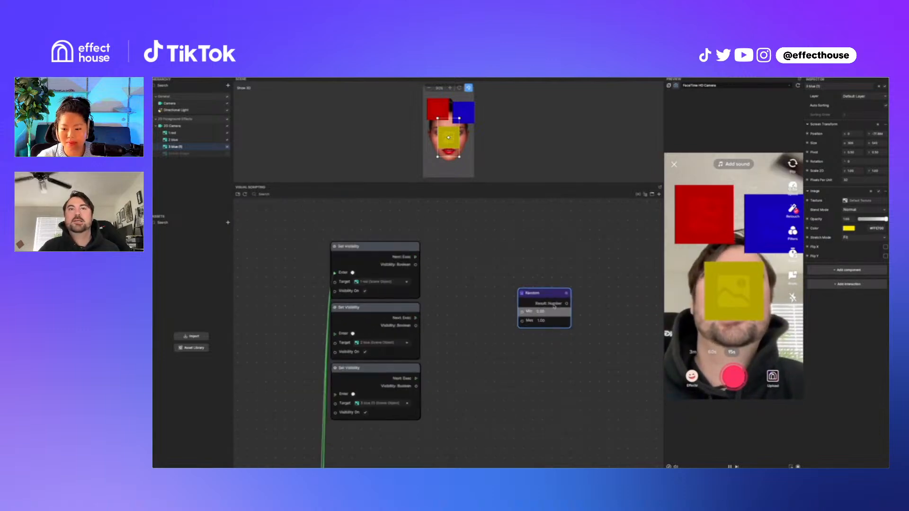
left_click_drag(546, 311, 519, 313)
type("1")
type("360")
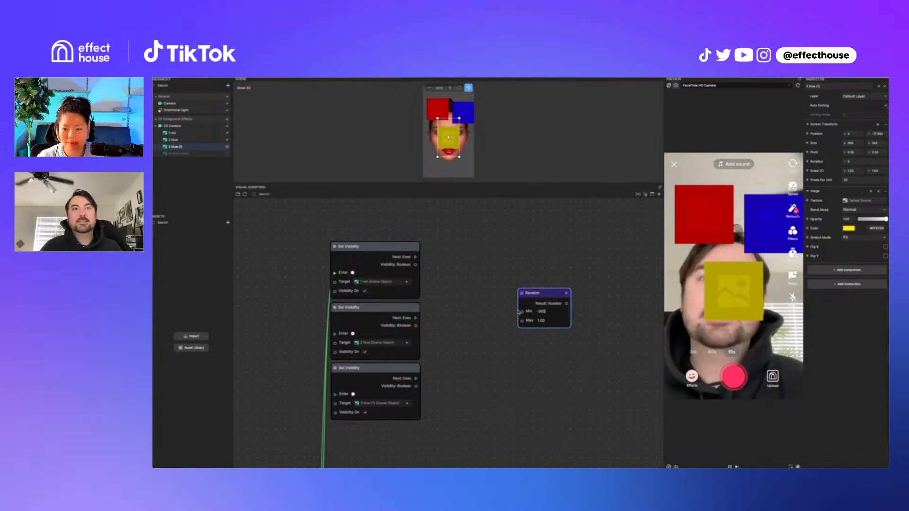
left_click(545, 322)
type("360")
key("Return")
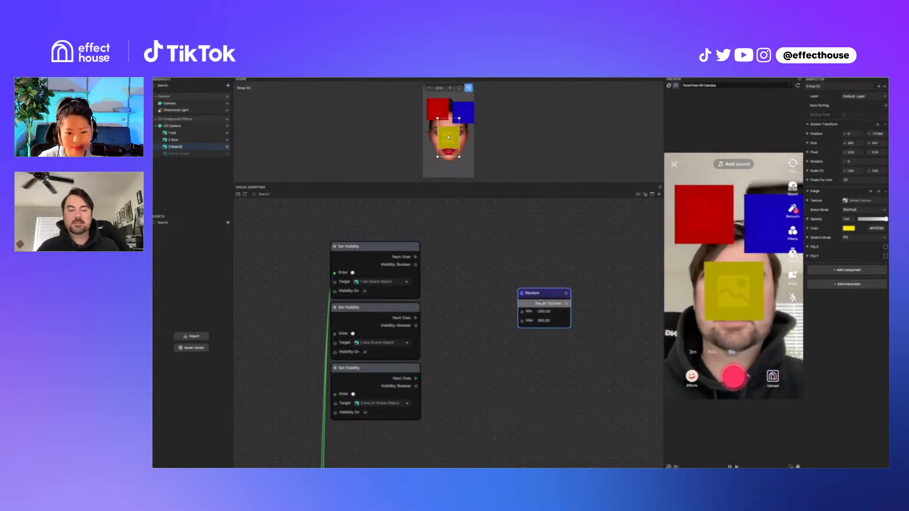
key("super+d")
mouse_move(560, 292)
left_mouse_down()
mouse_move(559, 337)
mouse_move(556, 302)
left_mouse_up()
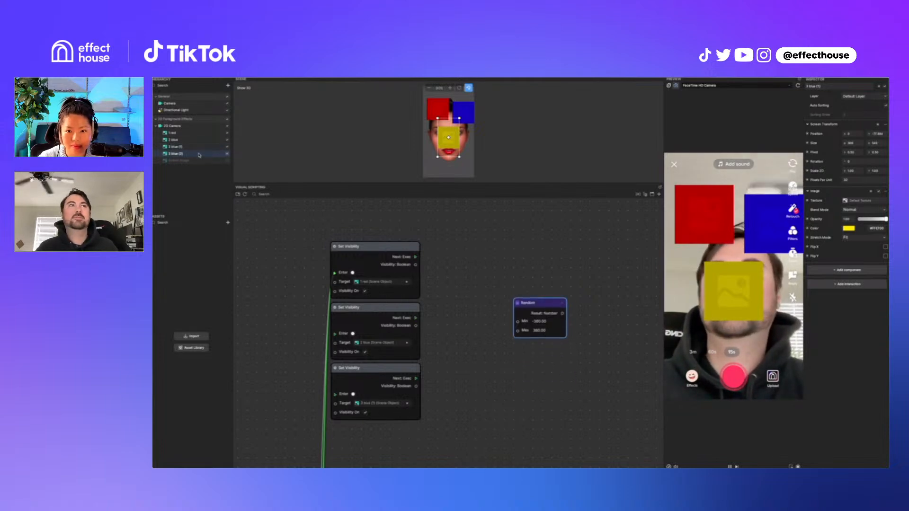
right_click(199, 154)
left_click(210, 172)
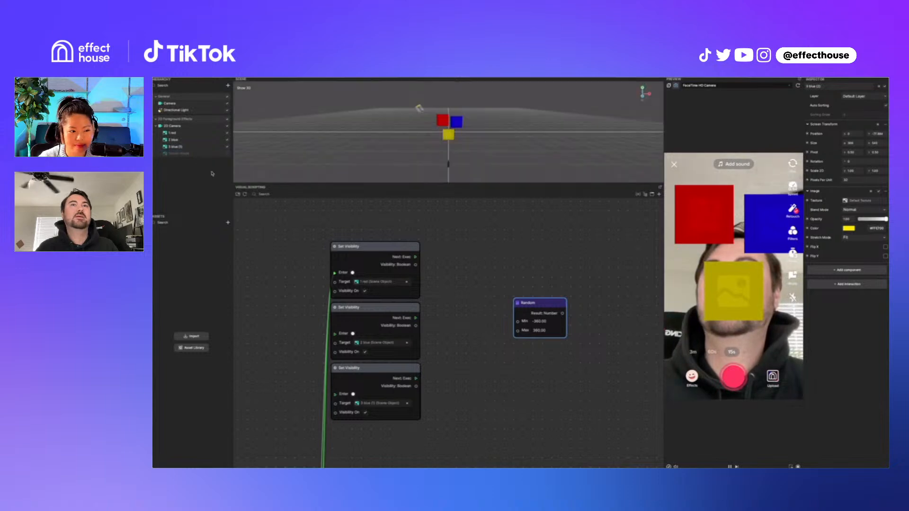
Move the Random node up a little and paste a copy of it directly beneath
left_click_drag(557, 304, 550, 277)
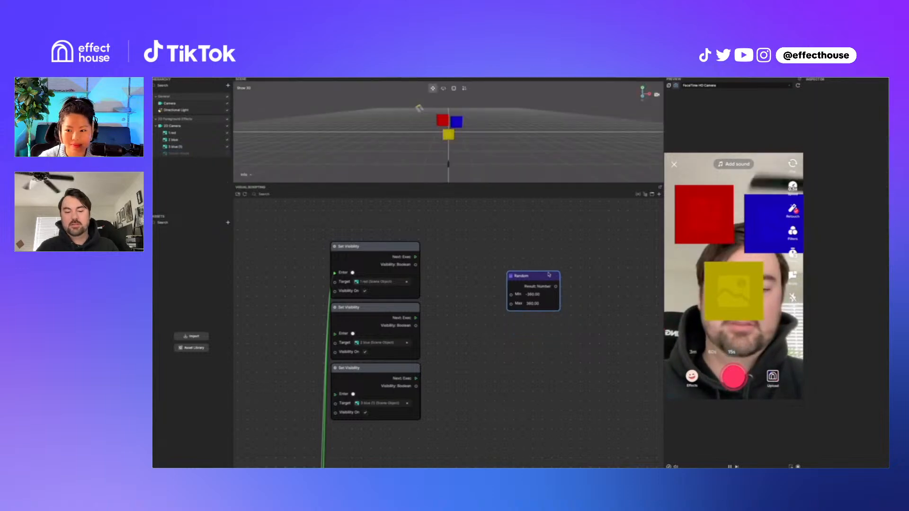
key("ctrl+c")
key("ctrl+v")
left_click_drag(632, 307, 533, 321)
Set the second Random node's Min to -640 and Max to 640
left_click(534, 338)
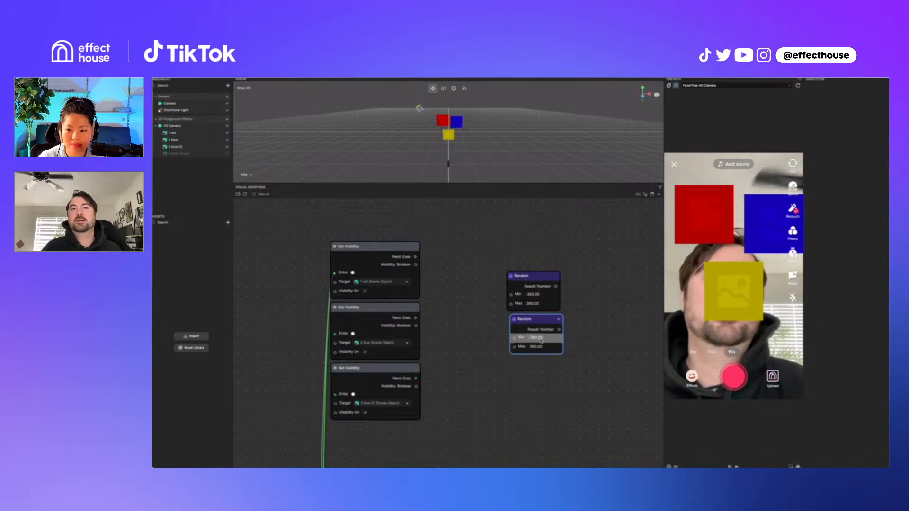
double_click(533, 340)
left_click(539, 340)
double_click(531, 340)
type("-")
type("40")
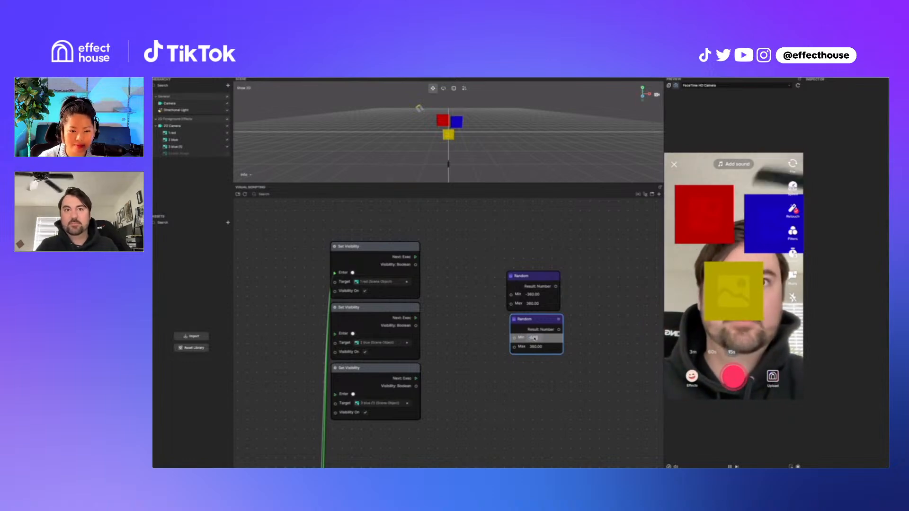
left_click(533, 347)
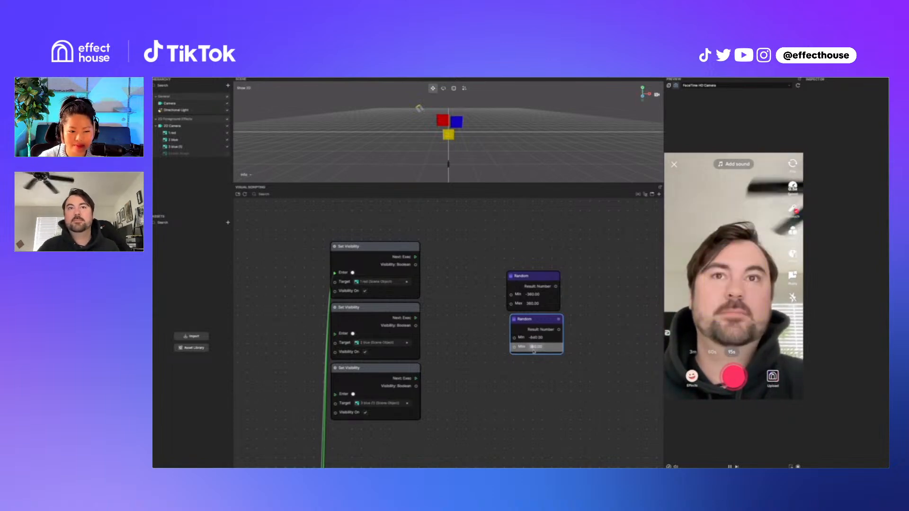
type("640")
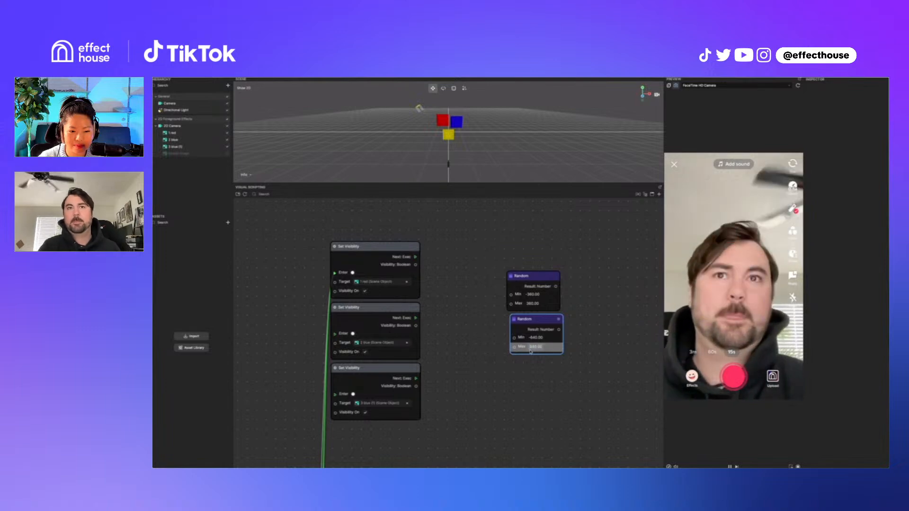
key("Return")
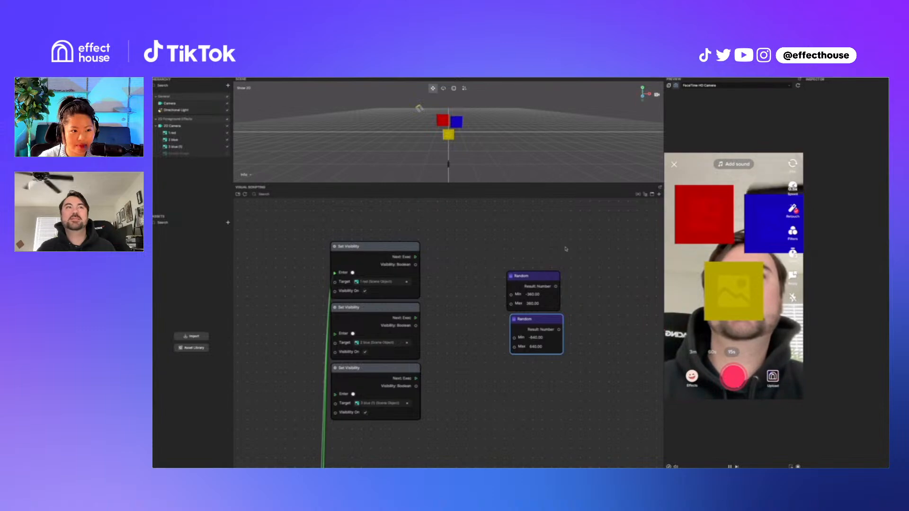
Add a Set Position node for the 1 red image and place it above and to the right of the Random nodes
right_click(602, 253)
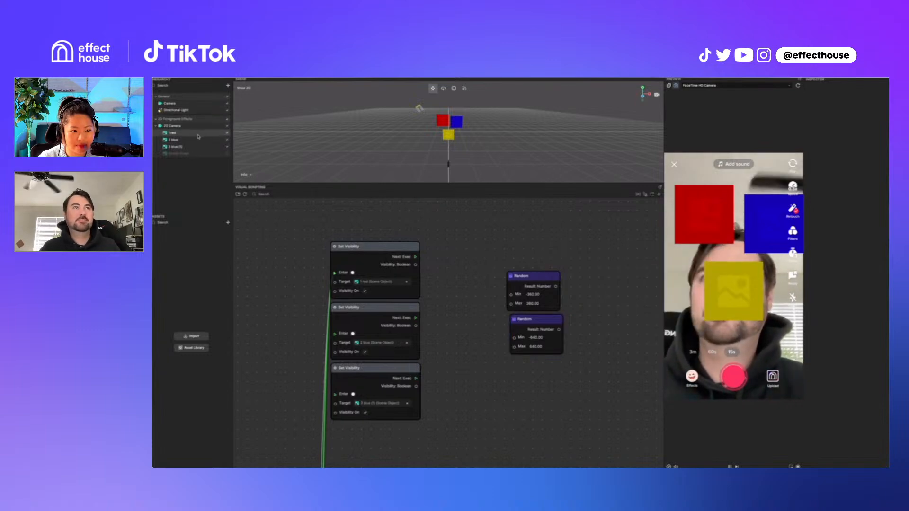
left_click(198, 134)
left_click(807, 135)
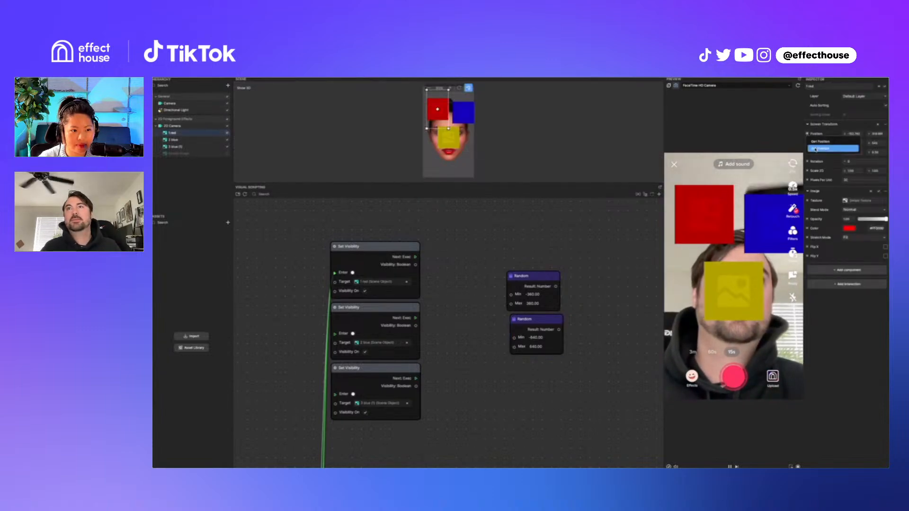
left_click(815, 150)
left_click_drag(493, 337, 624, 231)
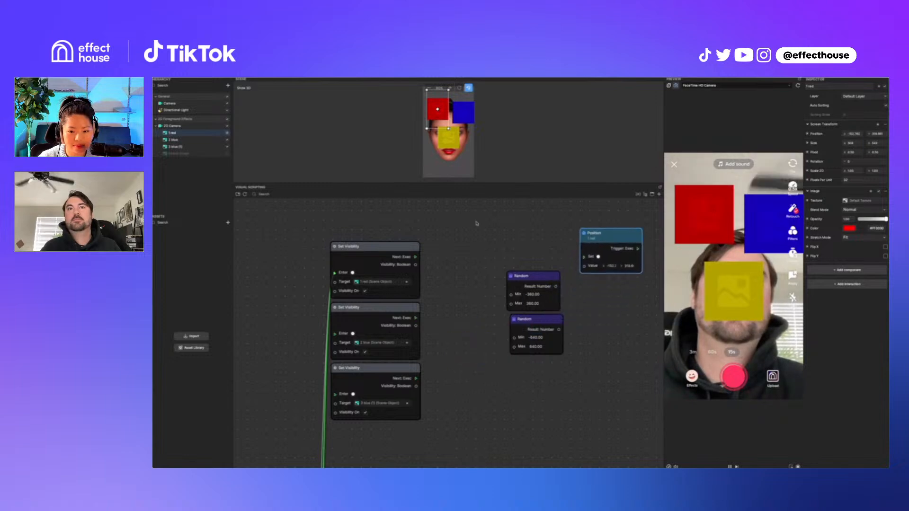
Add a Set Position node for the 2 blue image and place it beneath the red image's Position node
left_click(199, 140)
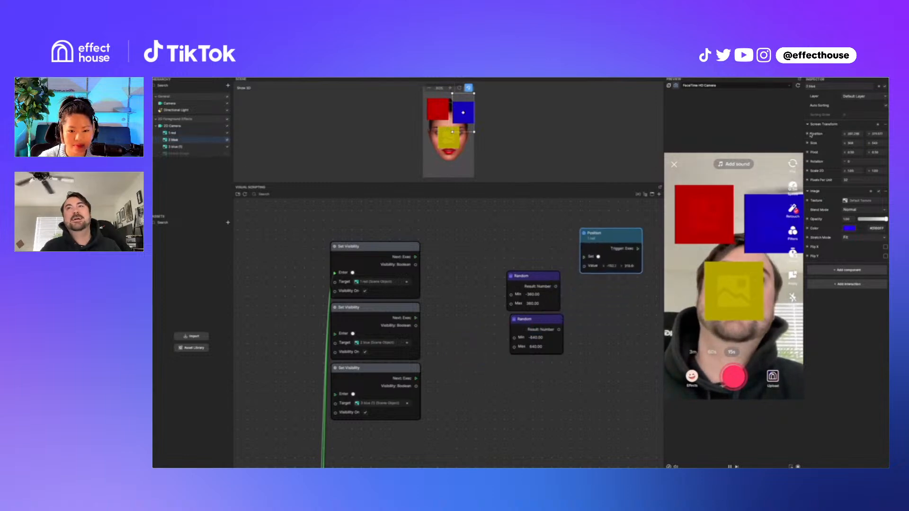
left_click(808, 135)
left_click(816, 150)
left_click_drag(500, 342, 639, 285)
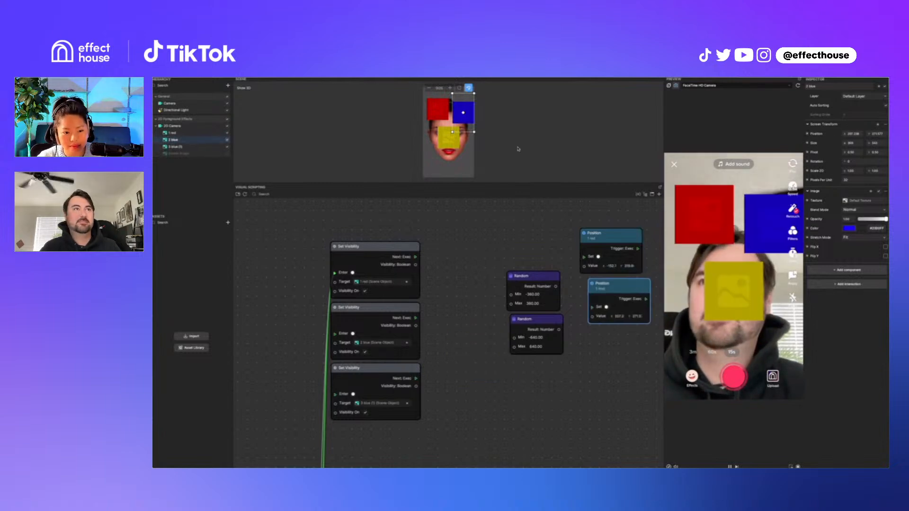
Add a Set Position node for the yellow image and place it beneath the other two Position nodes
left_click(448, 144)
left_click(807, 135)
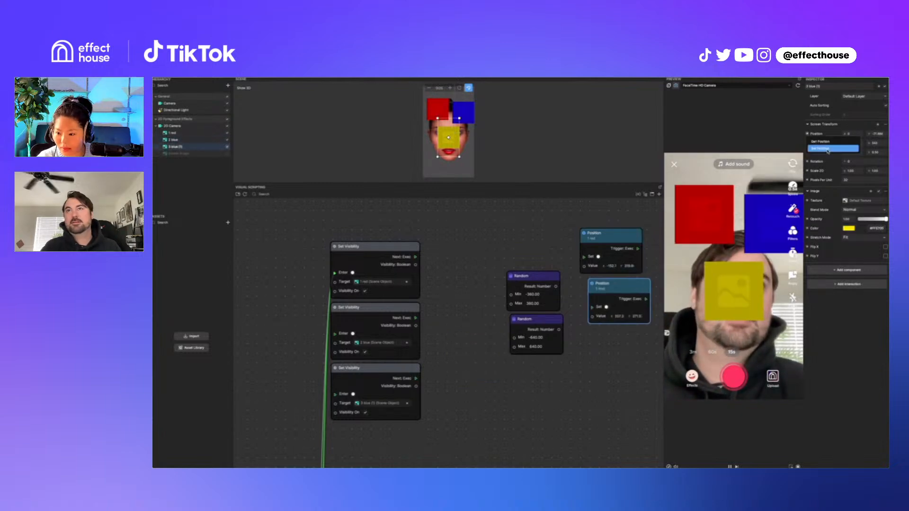
left_click(815, 150)
left_click_drag(490, 345, 622, 355)
Chain the three copied Set Visibility nodes by wiring each Next Exec to the following node's Enter
scroll(499, 332, "down", 3)
left_click_drag(479, 309, 436, 385)
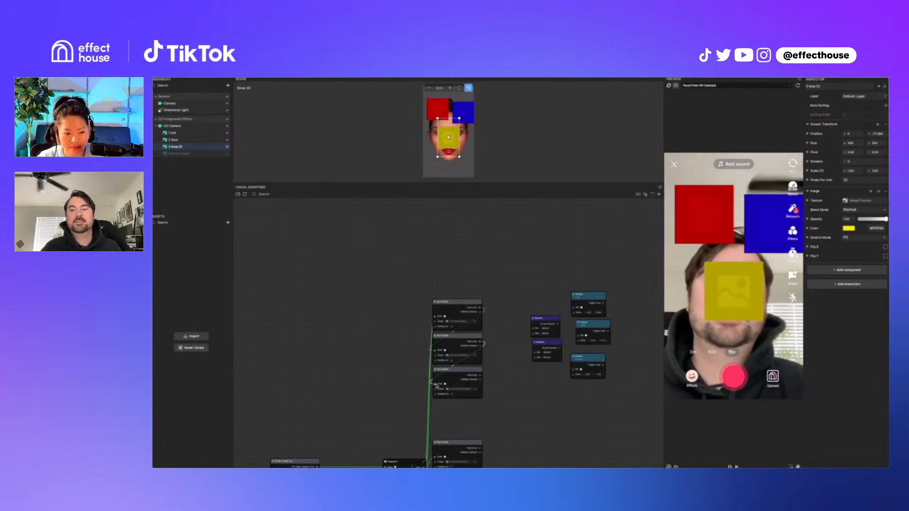
scroll(563, 312, "up", 3)
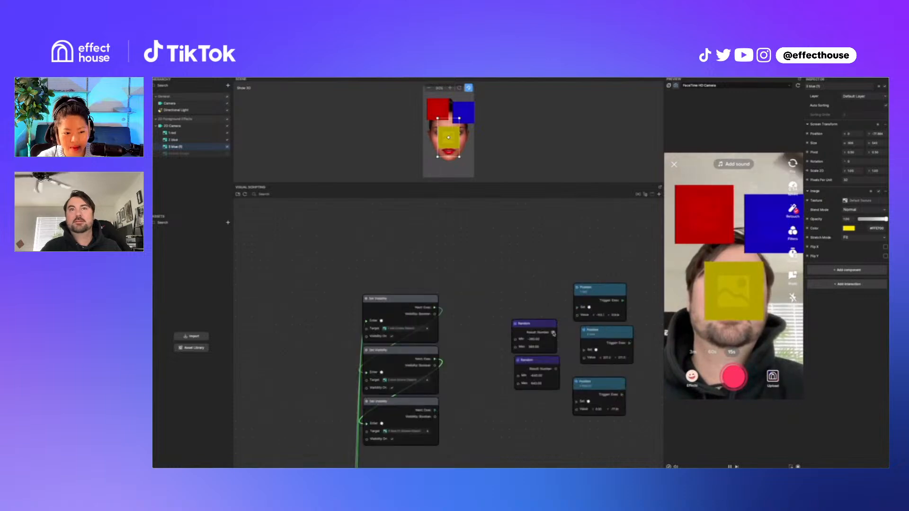
Add a Combine Vec2 node and connect the -360 to 360 Random to X and the -640 to 640 Random to Y
right_click(525, 285)
type("comb")
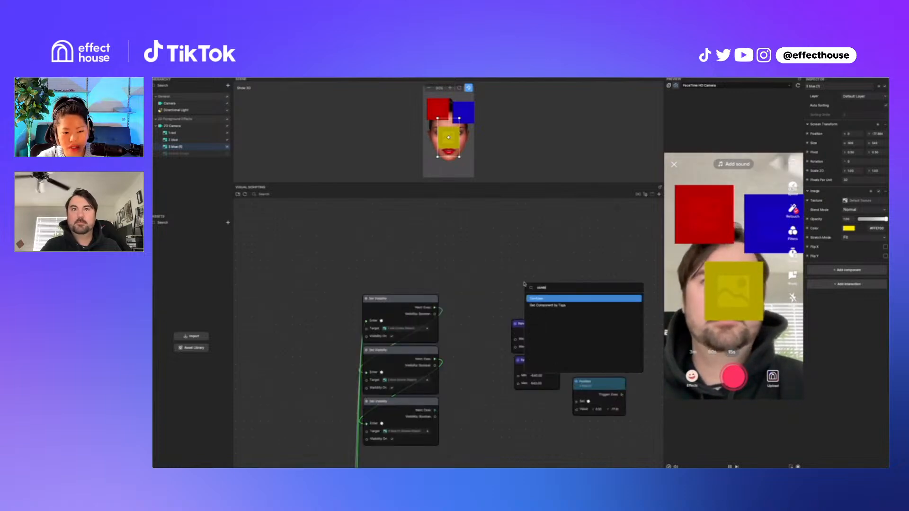
key("Return")
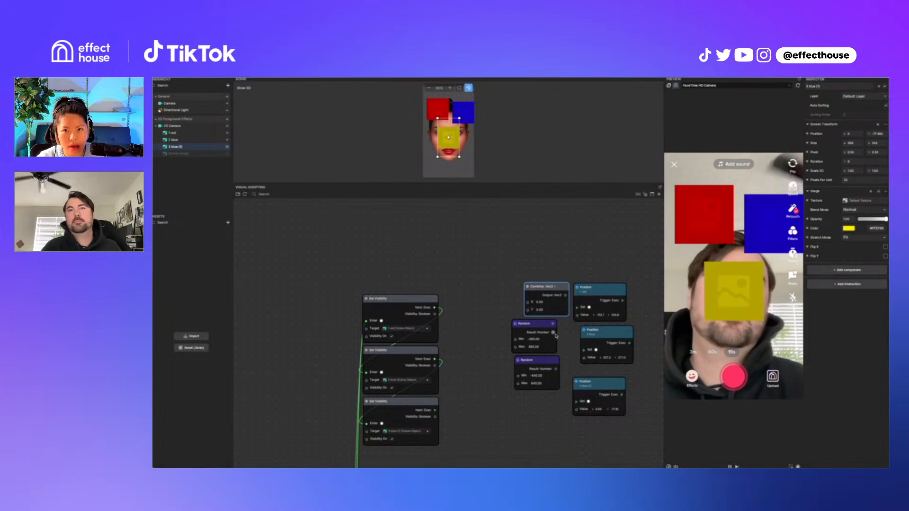
left_click_drag(554, 334, 528, 305)
left_click_drag(557, 369, 528, 310)
Stack the two Random nodes above and to the left of the Combine Vec2 node
left_click_drag(549, 414, 504, 334)
left_click(545, 366)
left_click_drag(516, 365, 513, 366)
left_click_drag(515, 331, 511, 218)
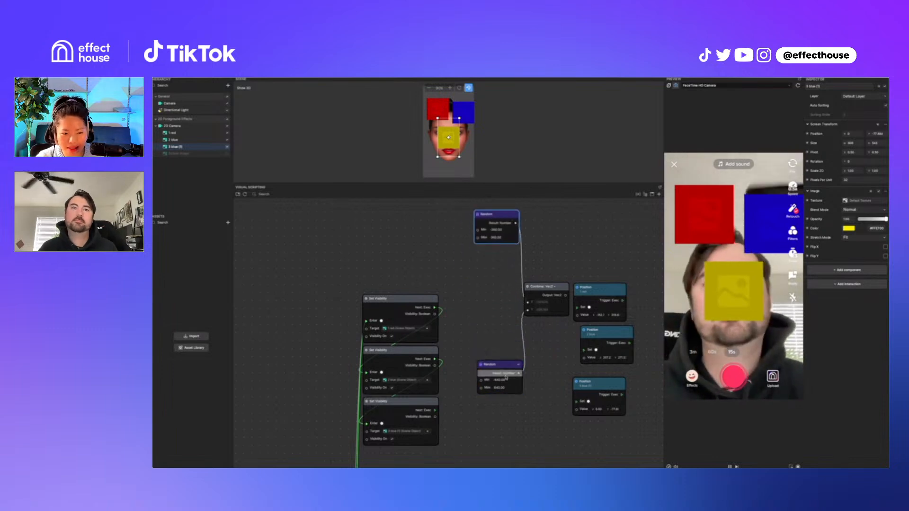
left_click_drag(512, 365, 508, 251)
left_click(564, 244)
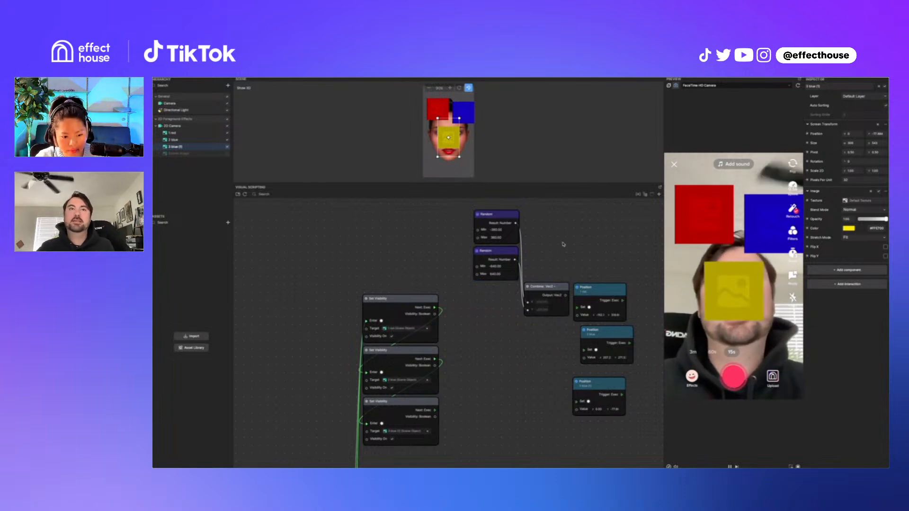
Add a Make Array node and place it to the right of the two Random nodes
scroll(563, 244, "down", 3)
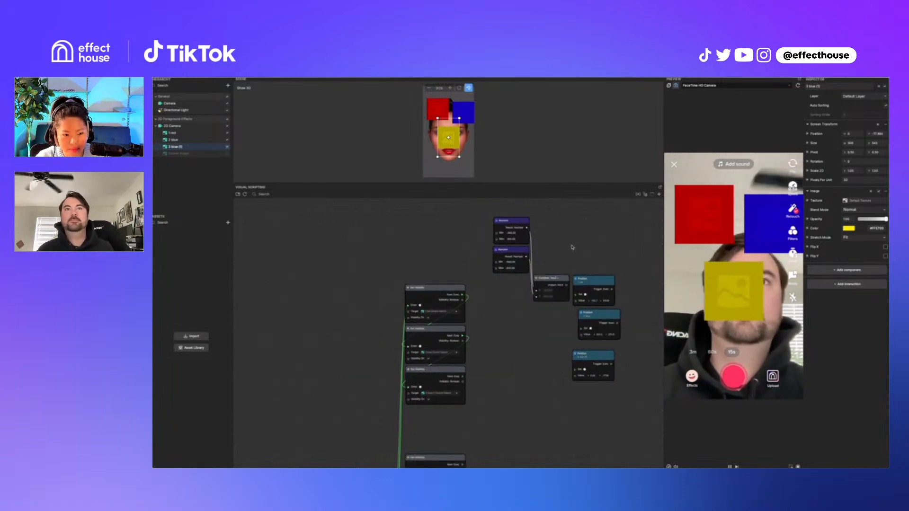
scroll(614, 285, "down", 1)
middle_click_drag(593, 229, 576, 259)
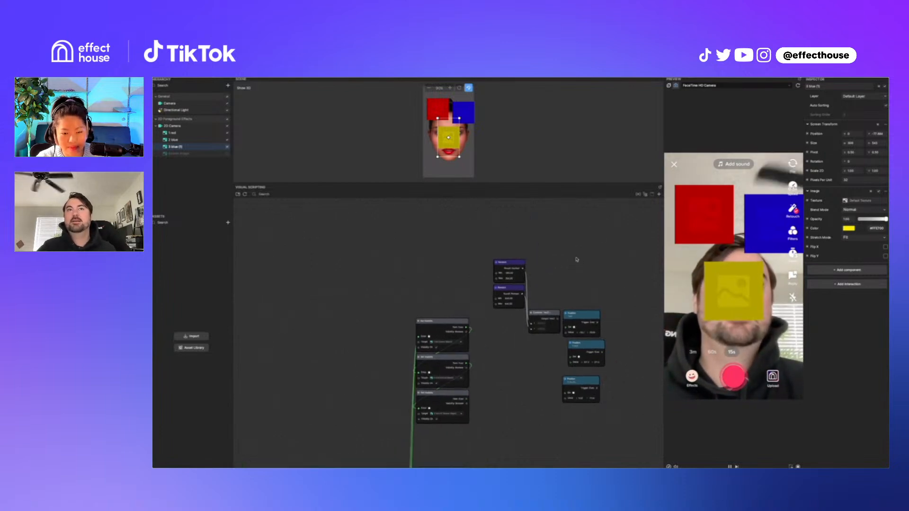
right_click(576, 259)
type("make")
key("Return")
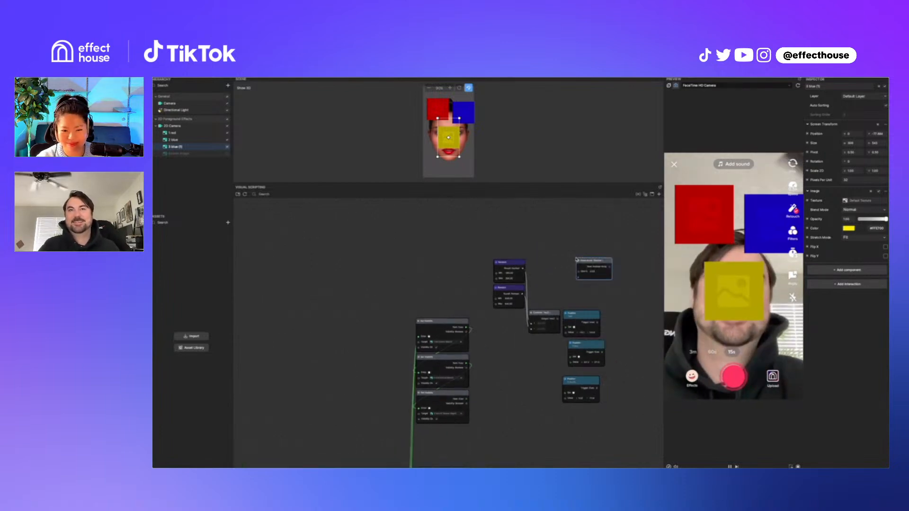
scroll(603, 266, "up", 2)
left_click_drag(601, 260, 549, 255)
Move both Random nodes well away to the upper left, and change the Make Array node's type to Vec2
left_click_drag(510, 316, 404, 236)
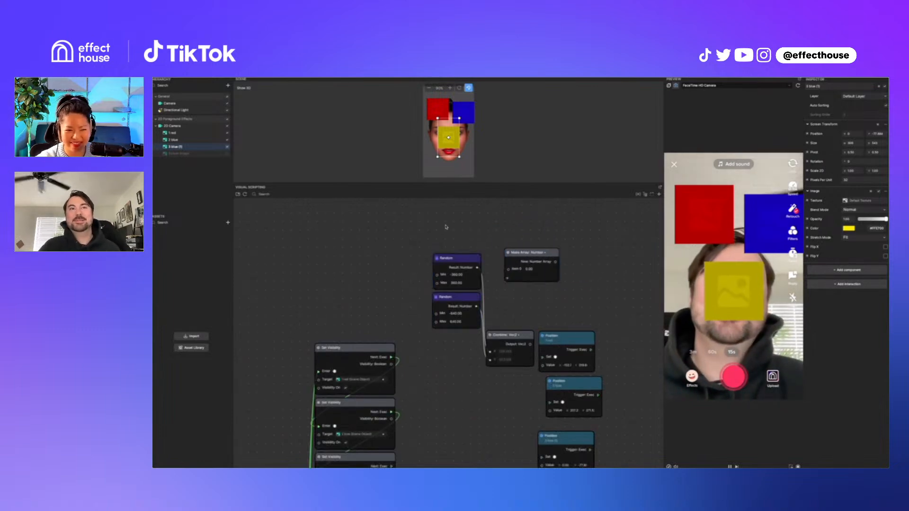
left_click_drag(462, 263, 270, 199)
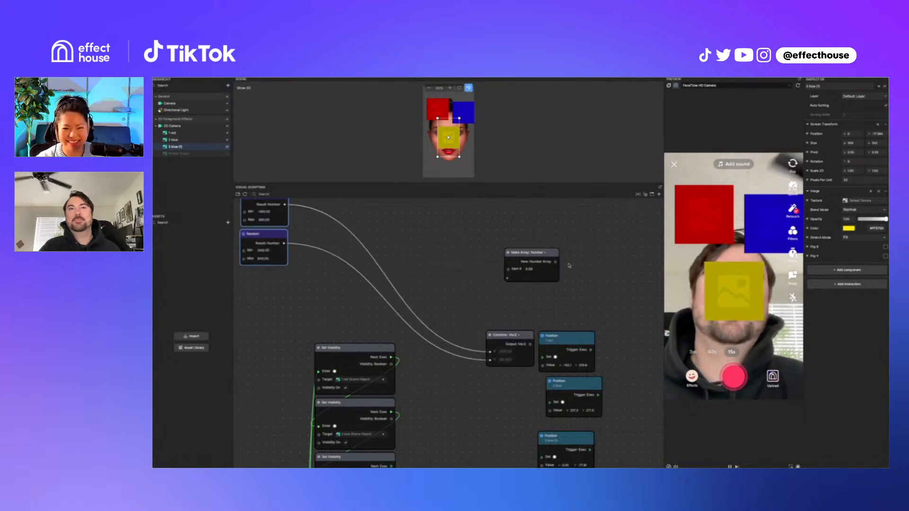
left_click(539, 253)
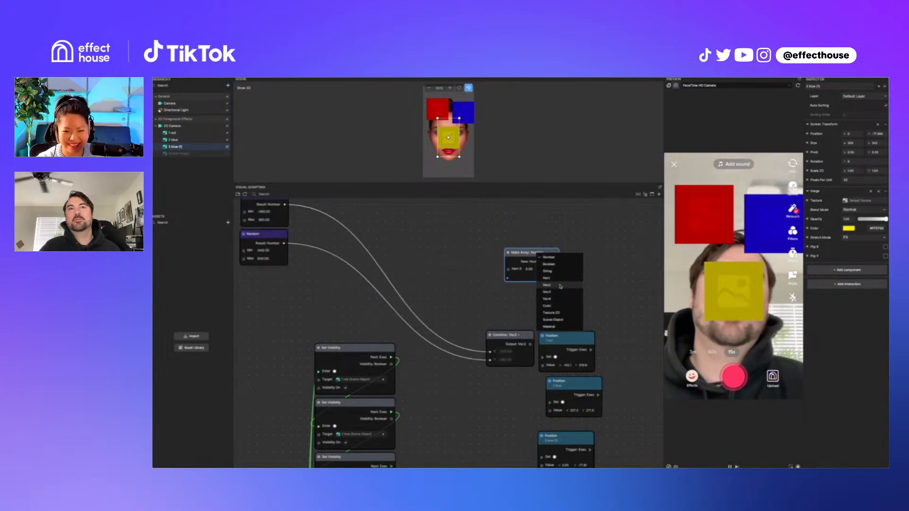
left_click(560, 286)
left_click_drag(526, 252, 483, 253)
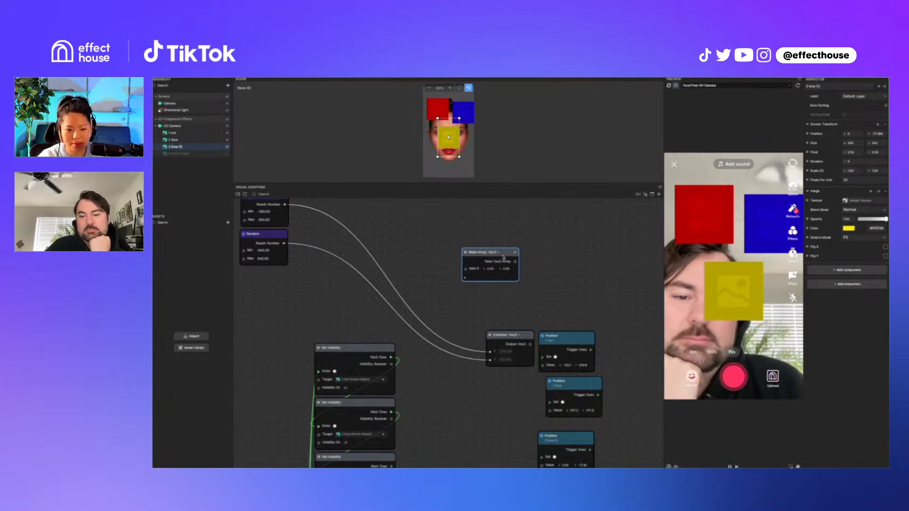
Move the Make Array node up and add a second Vec2 item with its own X and Y values
left_click_drag(505, 257, 497, 236)
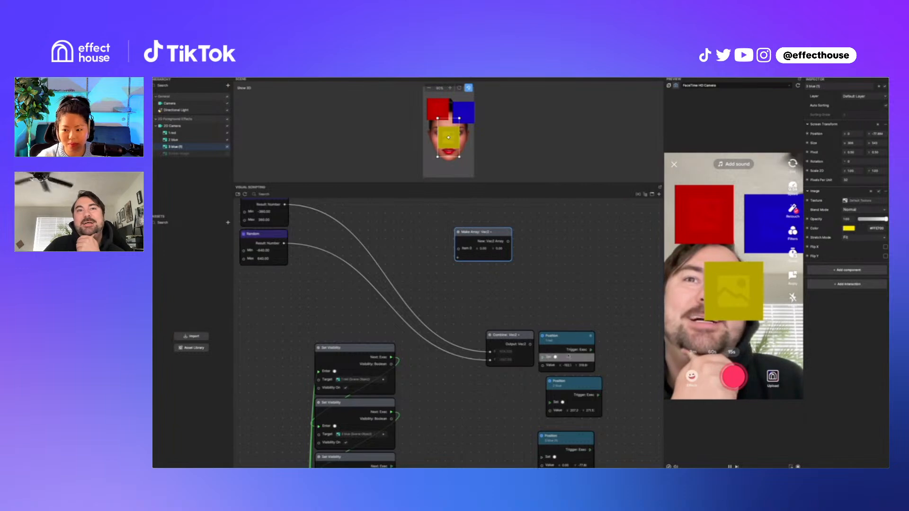
left_click_drag(483, 233, 491, 223)
left_click(499, 222)
left_click(498, 303)
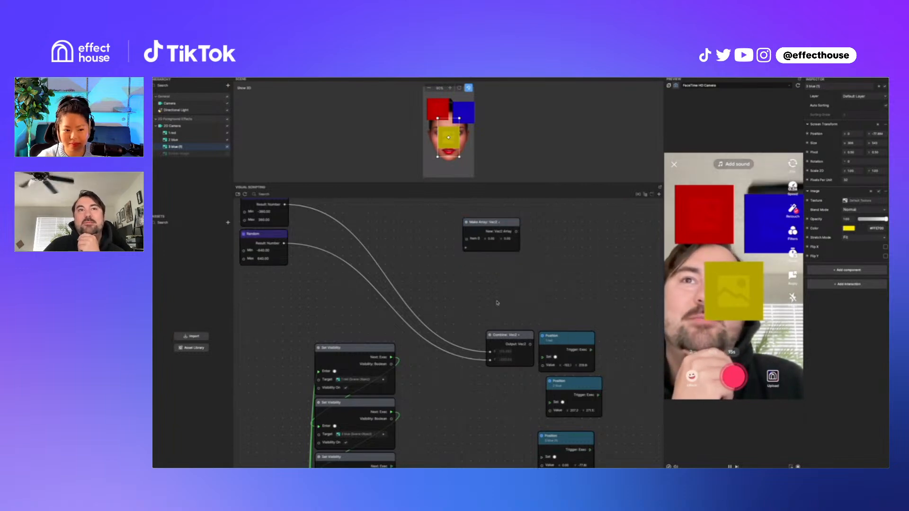
left_click(466, 249)
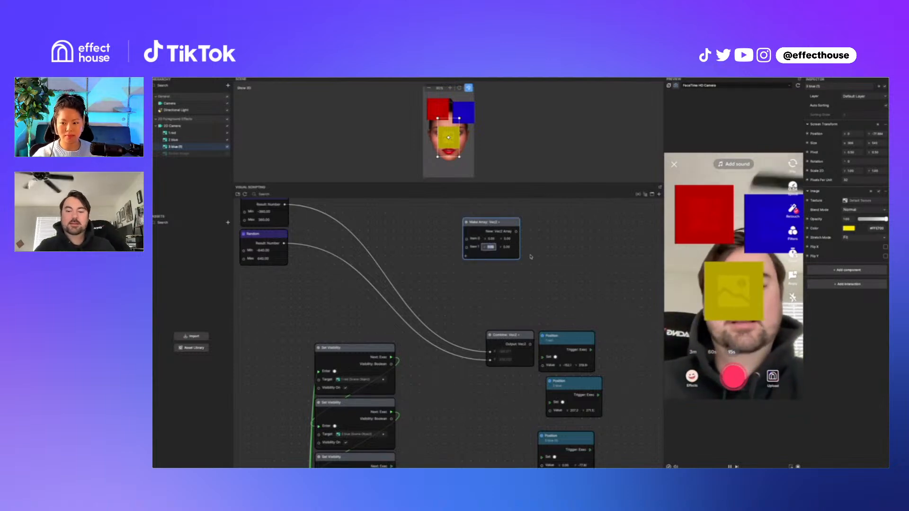
key("Tab")
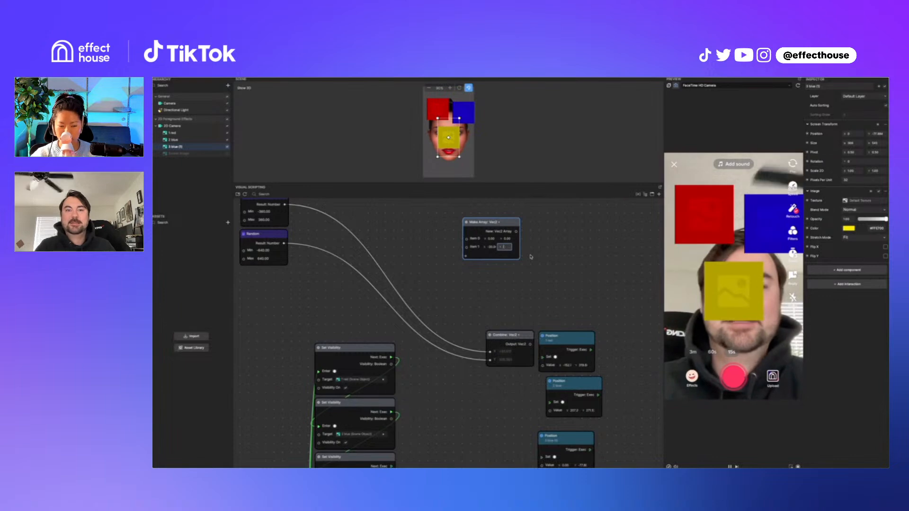
left_click(542, 259)
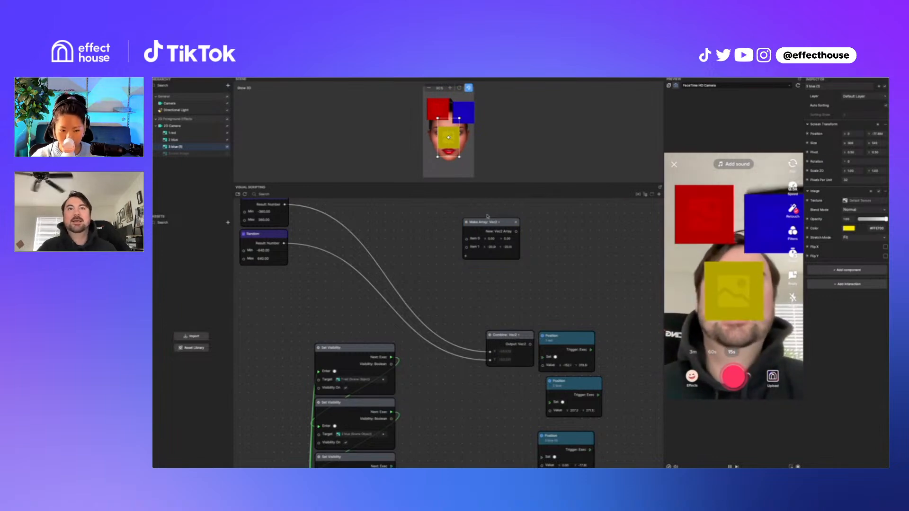
Paste two copies of the Vec2 Make Array node and stack them beneath the original
left_click(508, 229)
key("ctrl+c")
key("ctrl+v")
left_click_drag(555, 231, 509, 317)
key("ctrl+v")
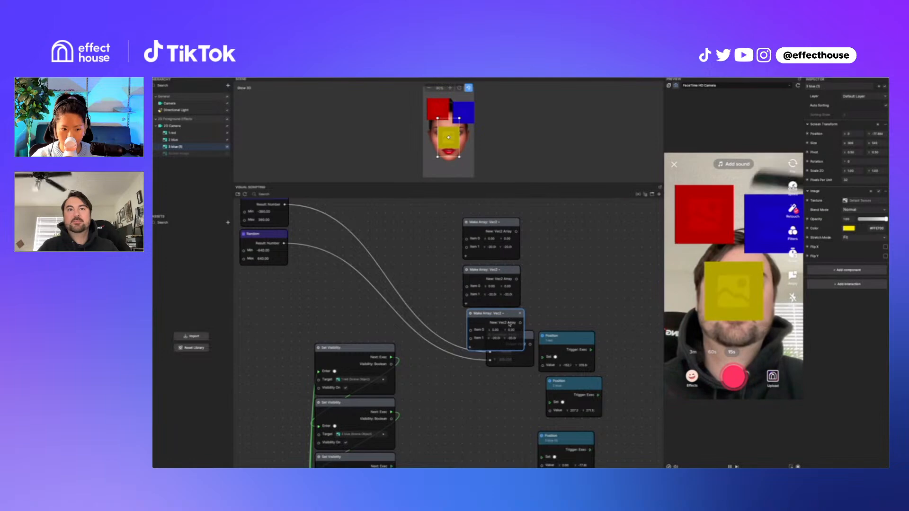
Move the Combine Vec2 node beside the Random nodes and align the third Make Array node with the others
left_click_drag(521, 359, 391, 222)
left_click(331, 303)
scroll(341, 300, "down", 2)
left_click_drag(460, 312, 456, 314)
Add an Index Generator node in the space between the Combine Vec2 node and the Set Visibility nodes
right_click(331, 286)
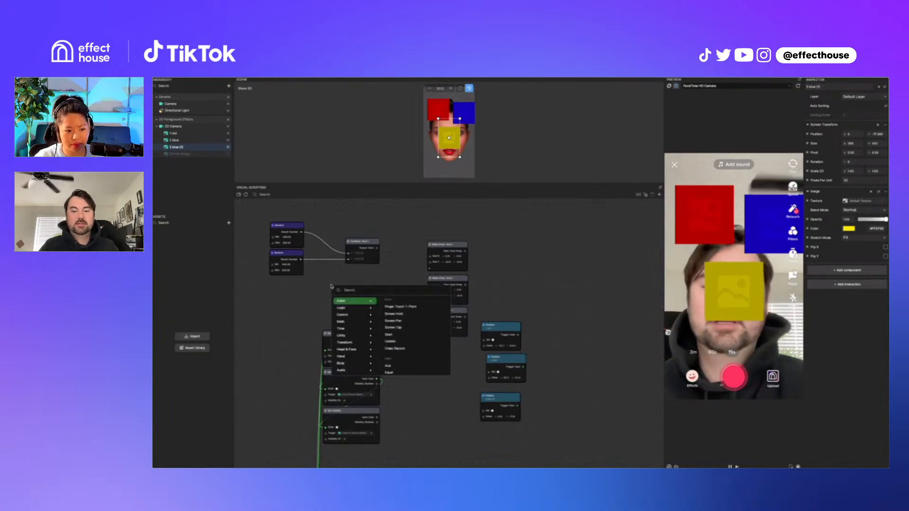
type("index")
key("Return")
left_click_drag(368, 287, 362, 262)
scroll(364, 268, "up", 3)
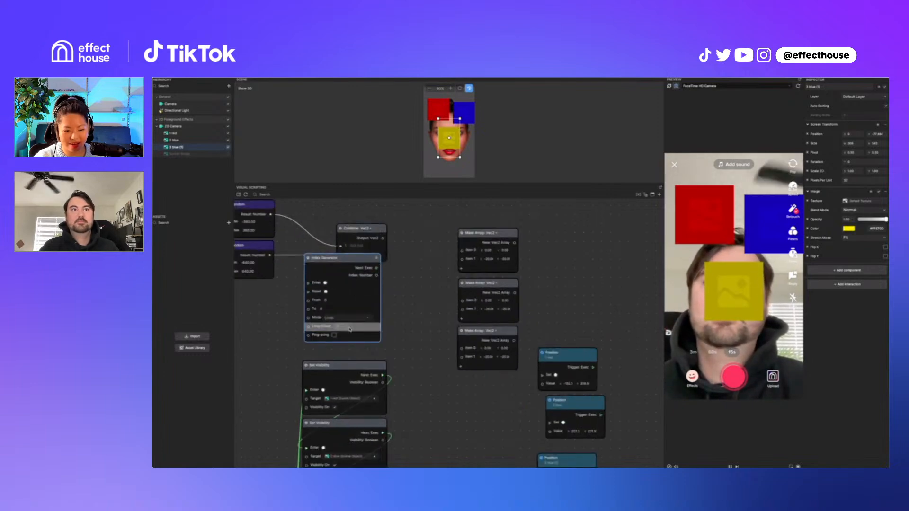
Set the Index Generator's Mode to Shuffle and To to 1, and place it directly below the Combine Vec2 node
left_click(360, 319)
left_click(346, 337)
left_click_drag(357, 260, 387, 275)
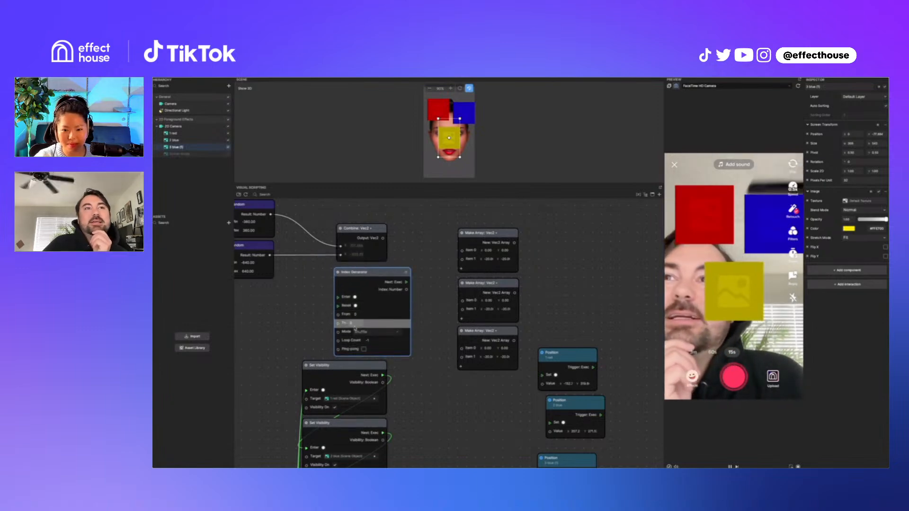
type("1")
left_click(435, 304)
left_click_drag(406, 289, 435, 304)
left_click(440, 250)
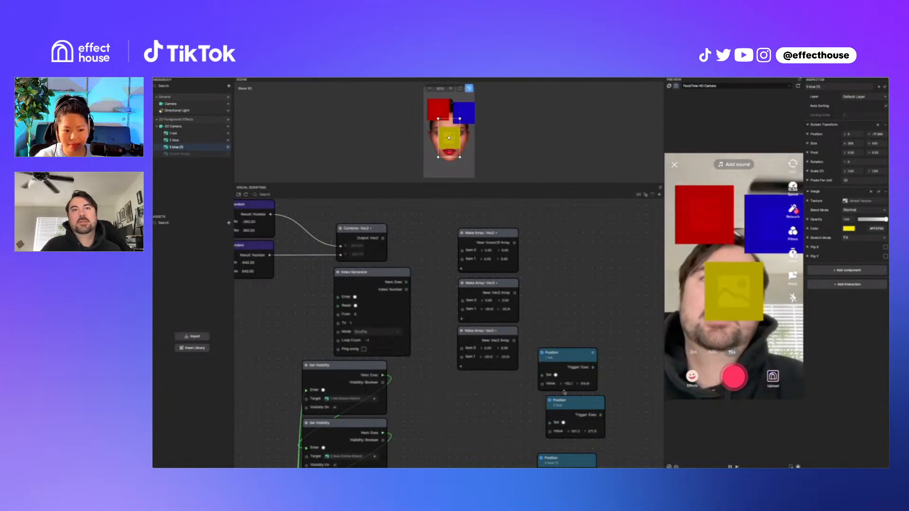
Add a Get Item from Array node and place it to the right of the Make Array nodes
right_click(570, 253)
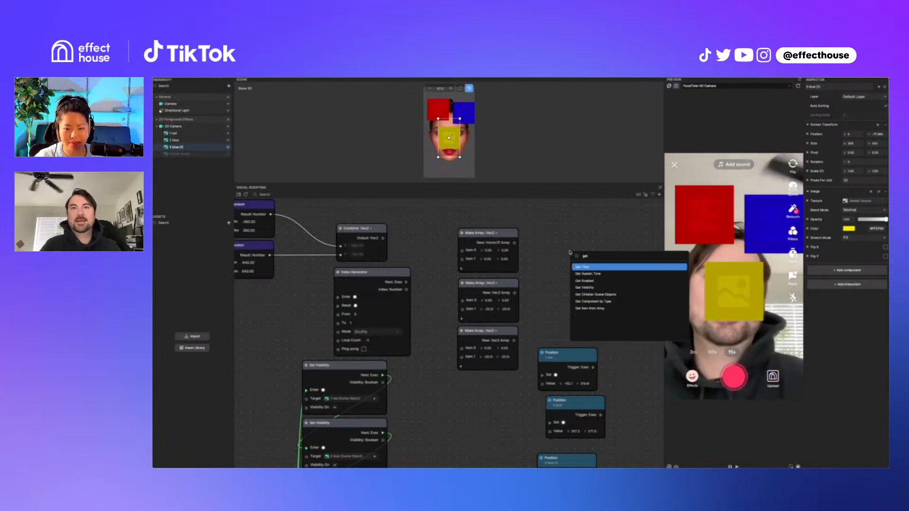
type("get")
key("Down")
key("Down")
key("Down")
key("Down")
key("Down")
key("Down")
key("Return")
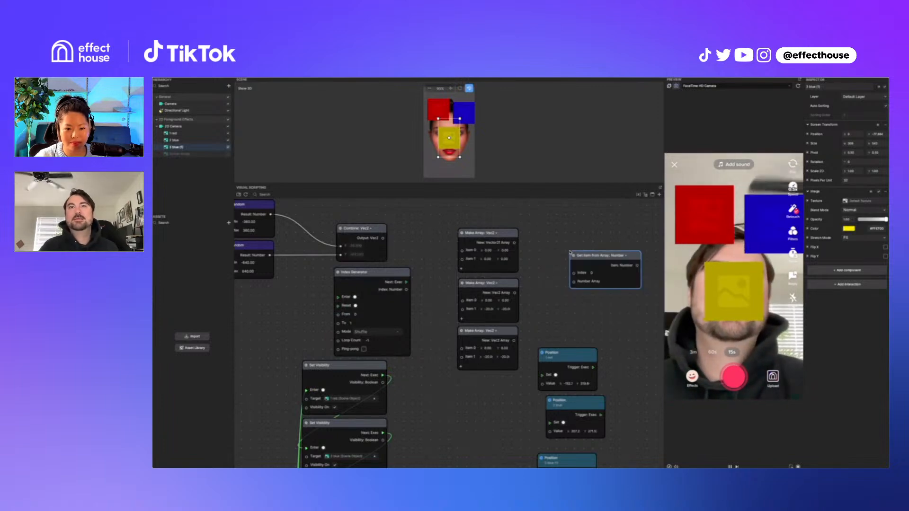
left_click_drag(635, 255, 615, 276)
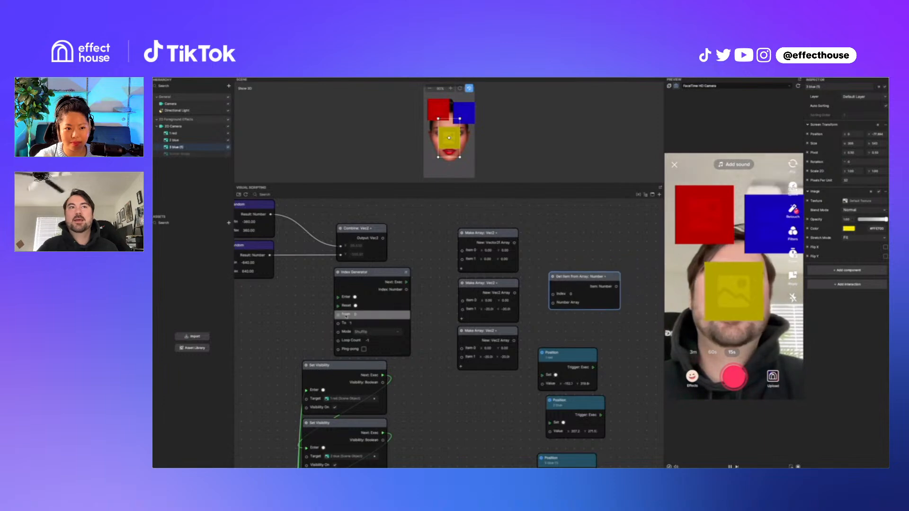
Switch Get Item from Array to Vec2 and connect the Index Generator's index and the first Make Array's output to it
left_click_drag(407, 290, 554, 295)
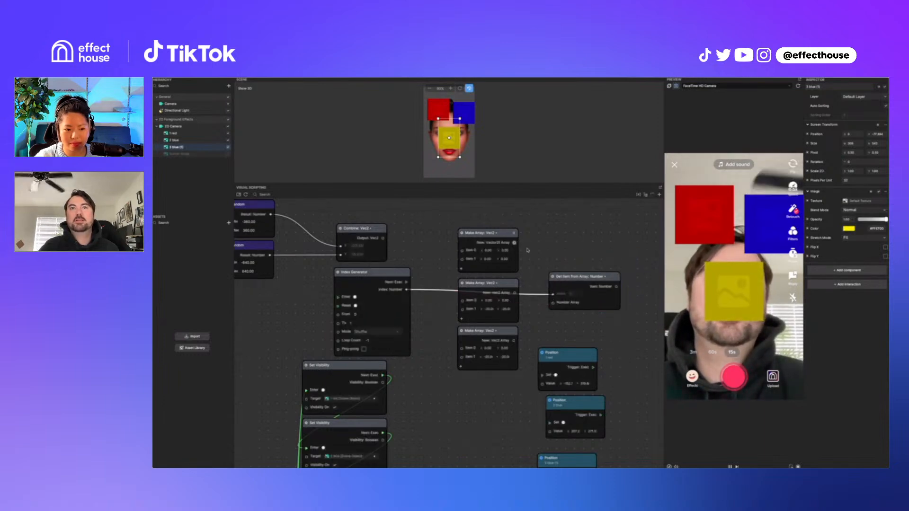
left_click(602, 277)
left_click(615, 316)
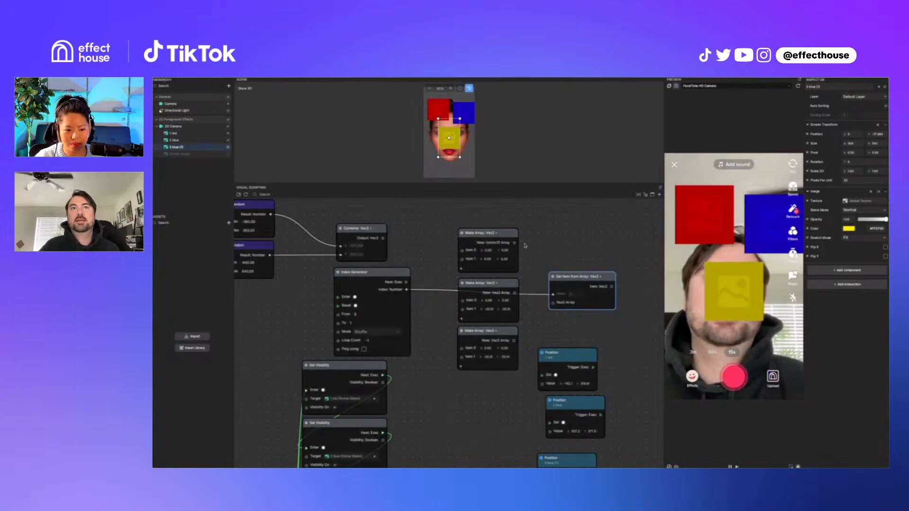
left_click_drag(515, 243, 553, 302)
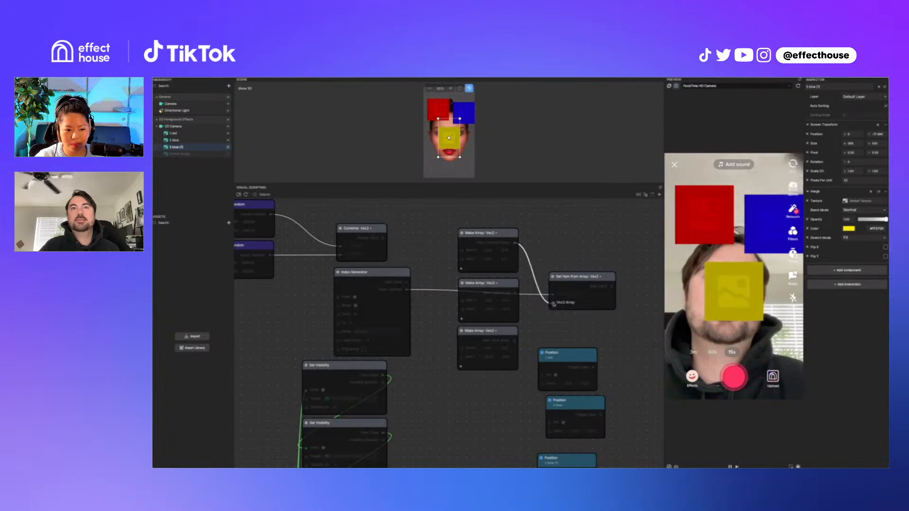
Line up the Get Item from Array node with the first Make Array node and add two copies of it below
left_click_drag(599, 276, 593, 232)
left_click(594, 233)
left_click_drag(649, 243, 598, 329)
key("super+v")
Place the 1 red Position node beside the first Get Item from Array, feed it that item, and trigger it from the last Set Visibility
left_click_drag(542, 354, 599, 377)
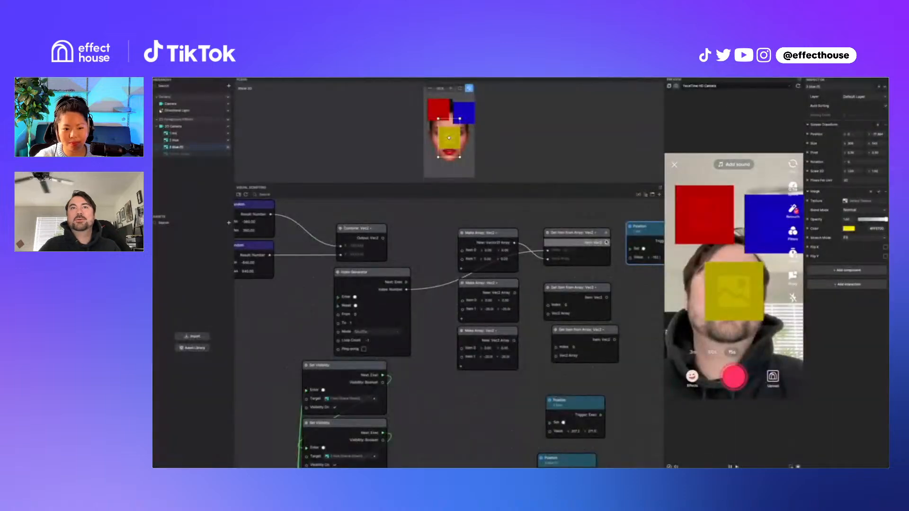
left_click_drag(607, 243, 632, 261)
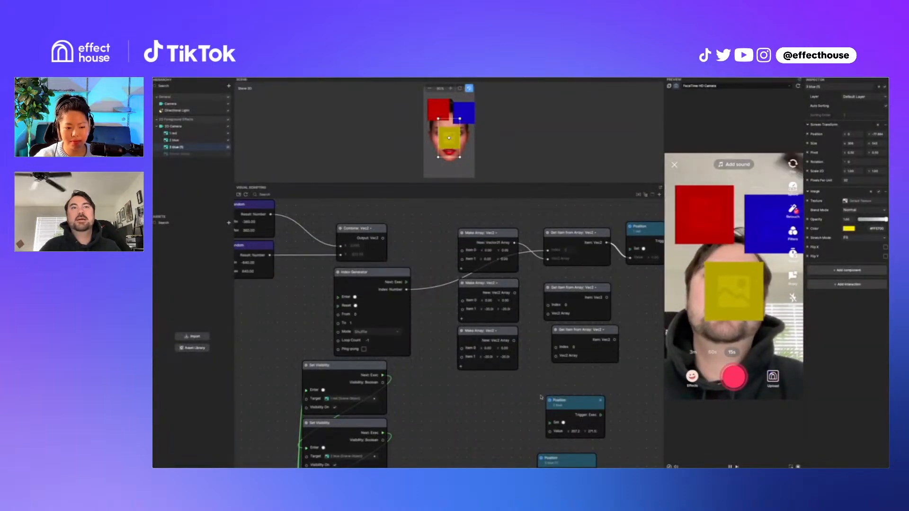
middle_click_drag(485, 398, 438, 332)
scroll(438, 332, "down", 2)
mouse_move(518, 246)
left_mouse_down()
mouse_move(527, 295)
mouse_move(568, 304)
mouse_move(523, 302)
mouse_move(523, 242)
left_mouse_up()
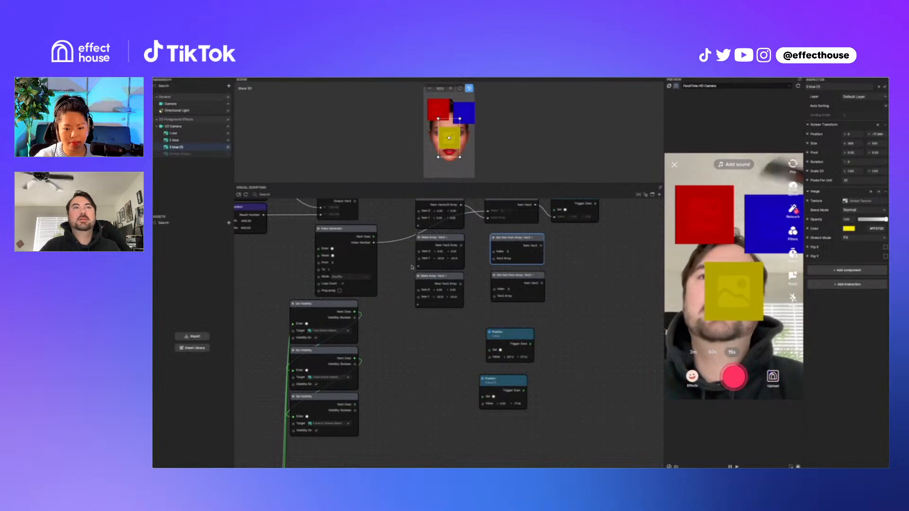
scroll(438, 392, "down", 1)
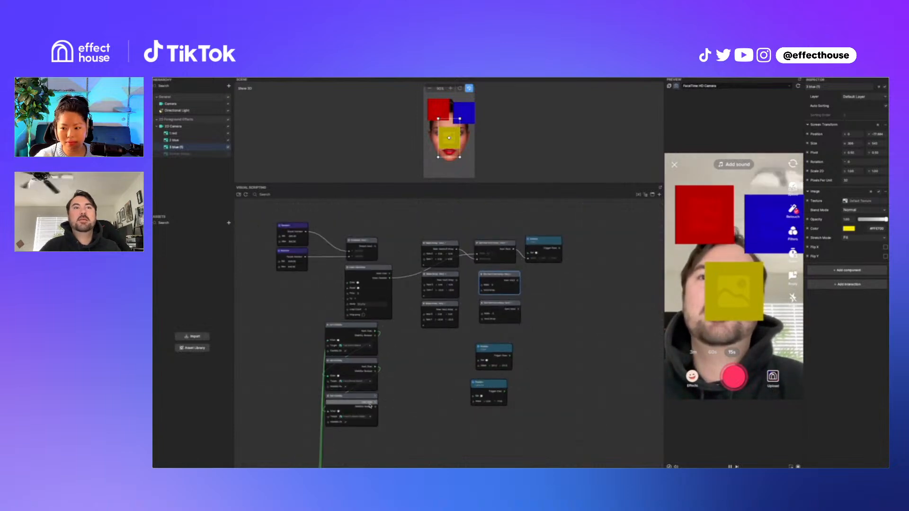
left_click_drag(375, 403, 529, 253)
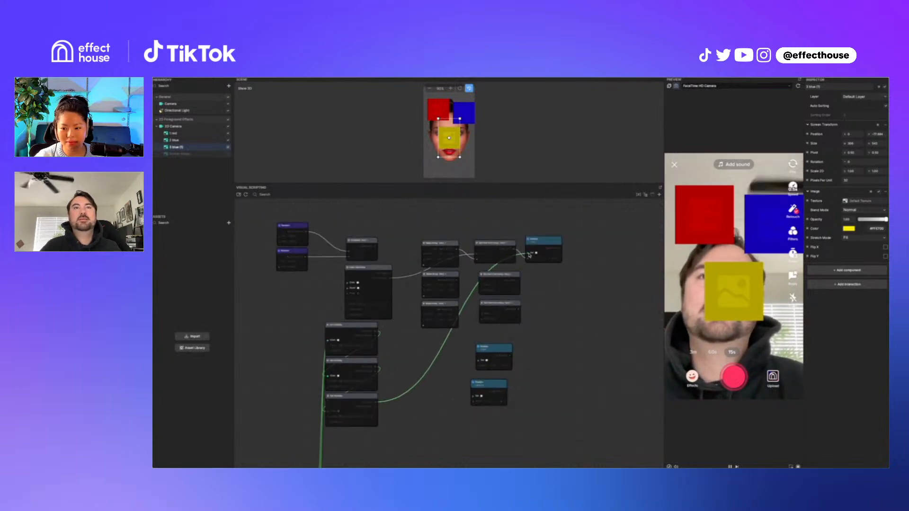
Connect the second and third Make Array outputs and the Index Generator's index to the two copied Get Item from Array nodes
scroll(559, 310, "up", 2)
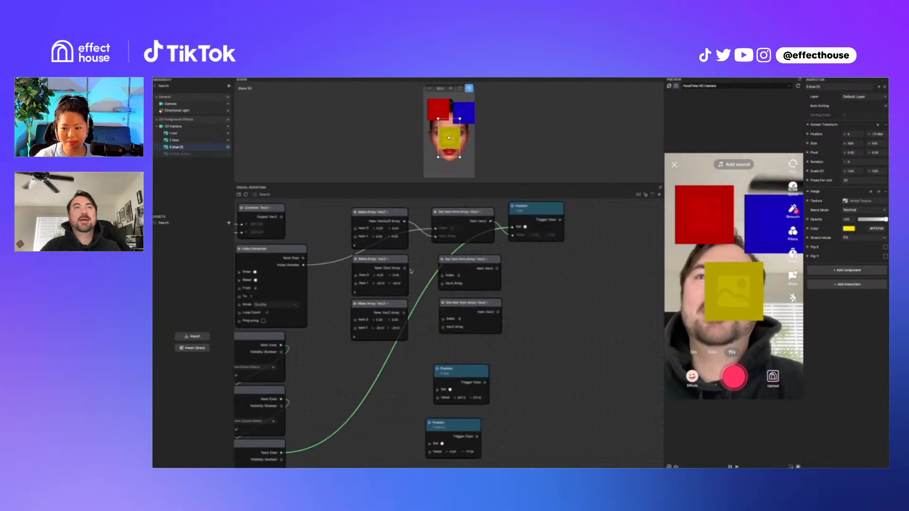
left_click_drag(405, 268, 442, 283)
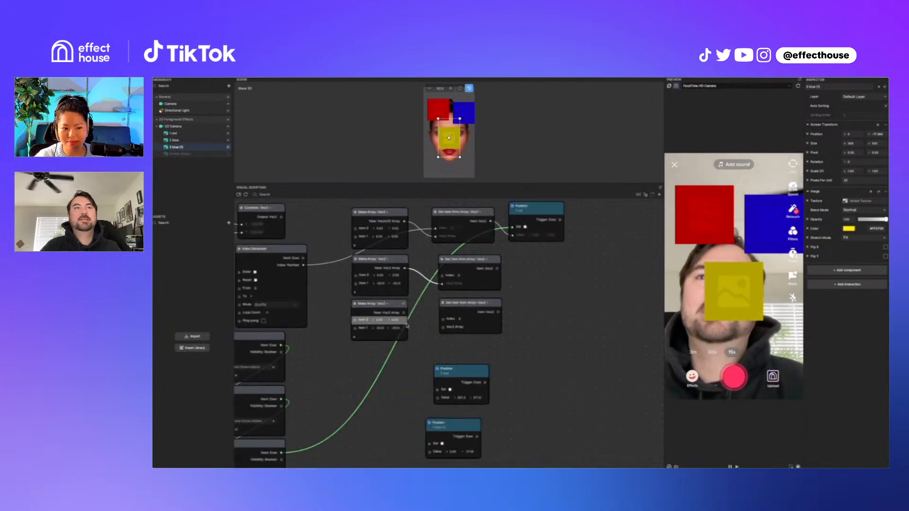
left_click_drag(405, 314, 442, 327)
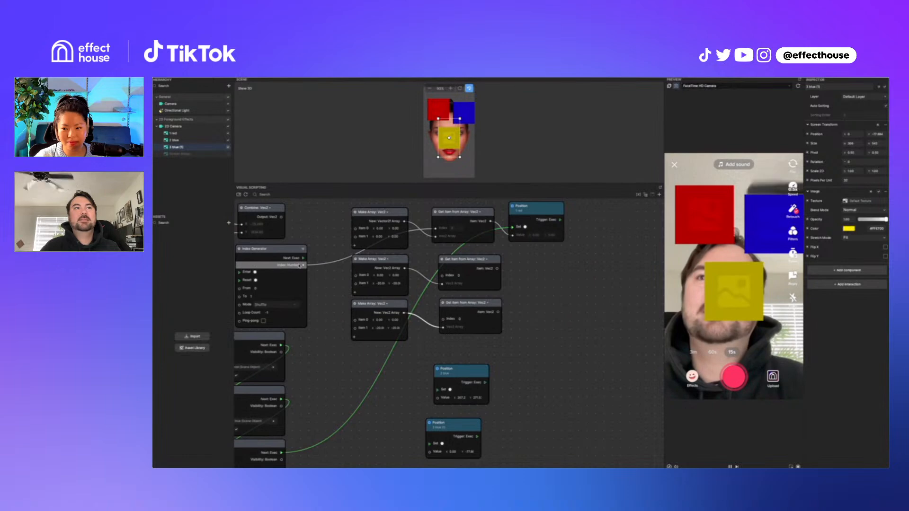
left_click_drag(304, 266, 443, 320)
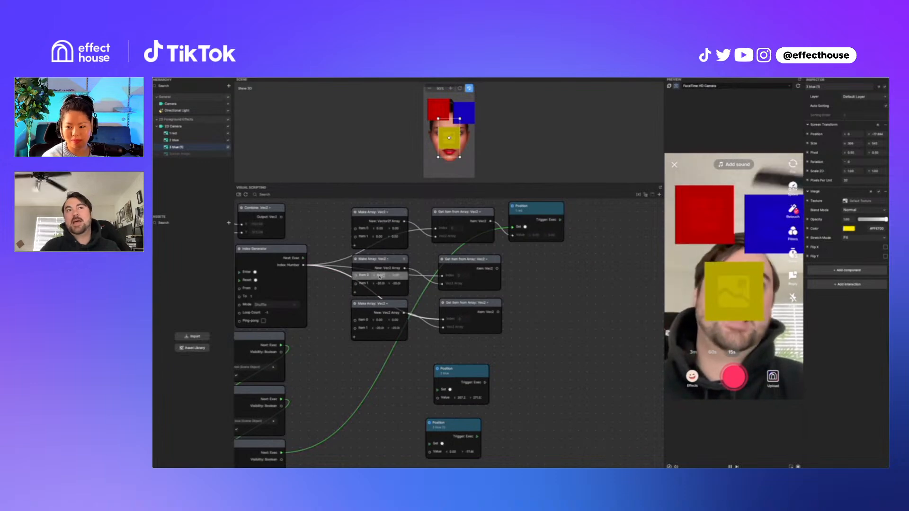
Move the other two Position nodes beside their Get Item nodes with the item outputs connected, and chain all three Position nodes' execution
left_click_drag(473, 372, 551, 262)
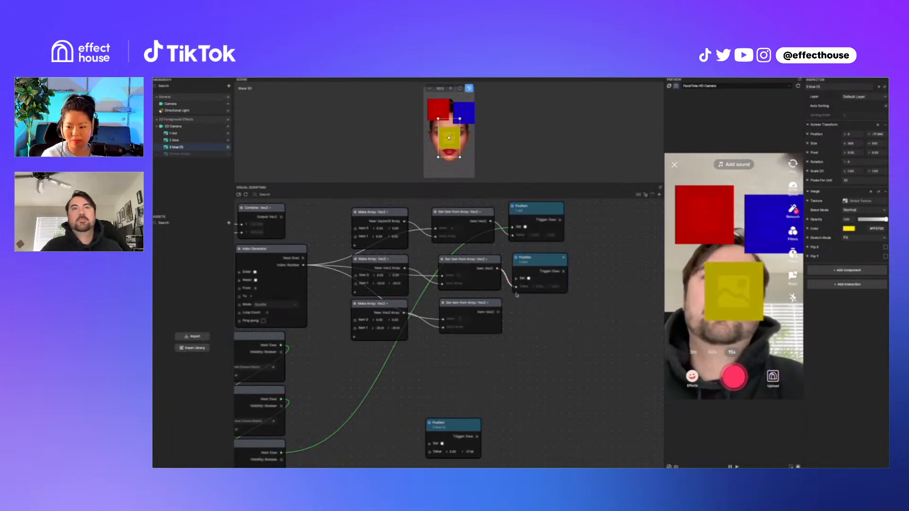
left_click_drag(456, 429, 518, 341)
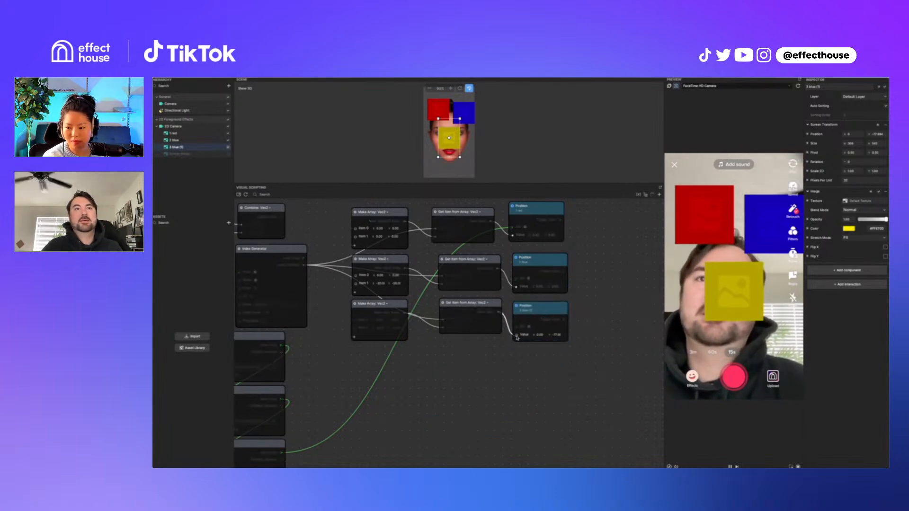
left_click_drag(562, 221, 517, 326)
Route the last Set Visibility's execution through the Index Generator into the 1 red Position node, and test a tap on the red image
scroll(569, 350, "down", 1)
scroll(454, 386, "down", 2)
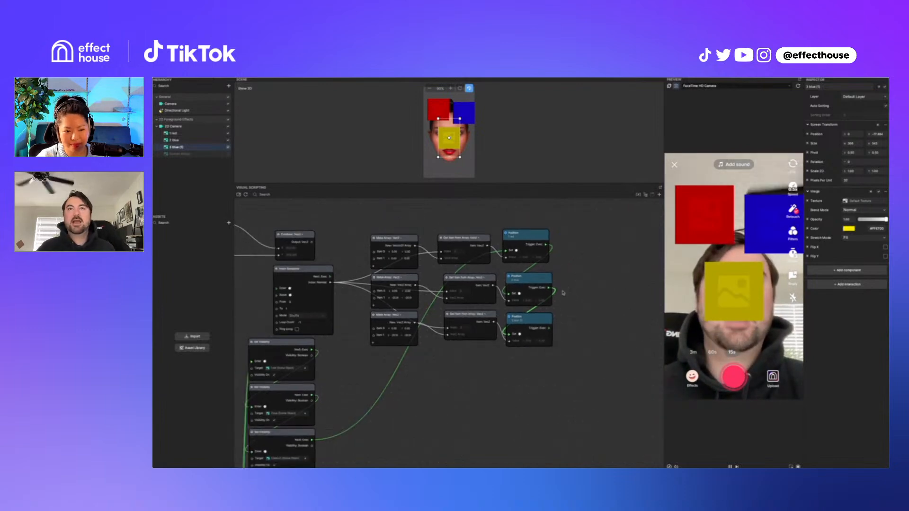
scroll(467, 370, "down", 5)
scroll(531, 325, "left", 3)
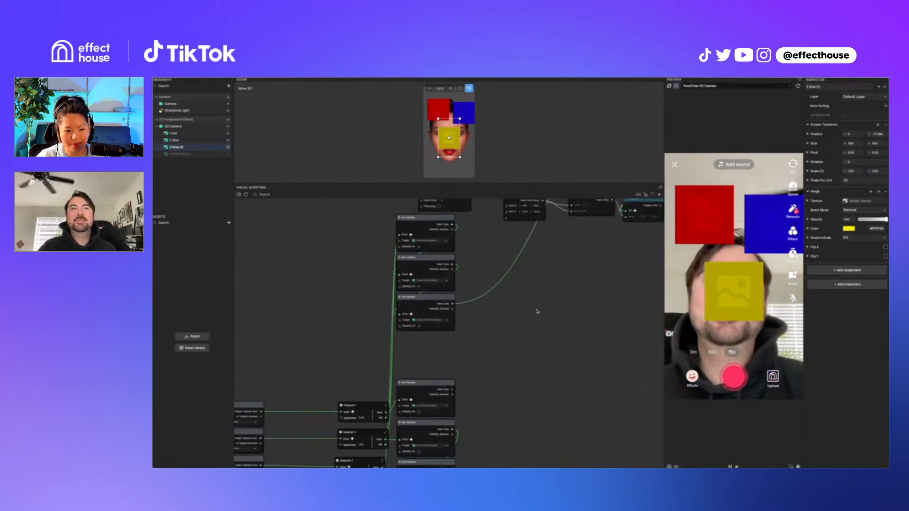
middle_click_drag(578, 286, 528, 416)
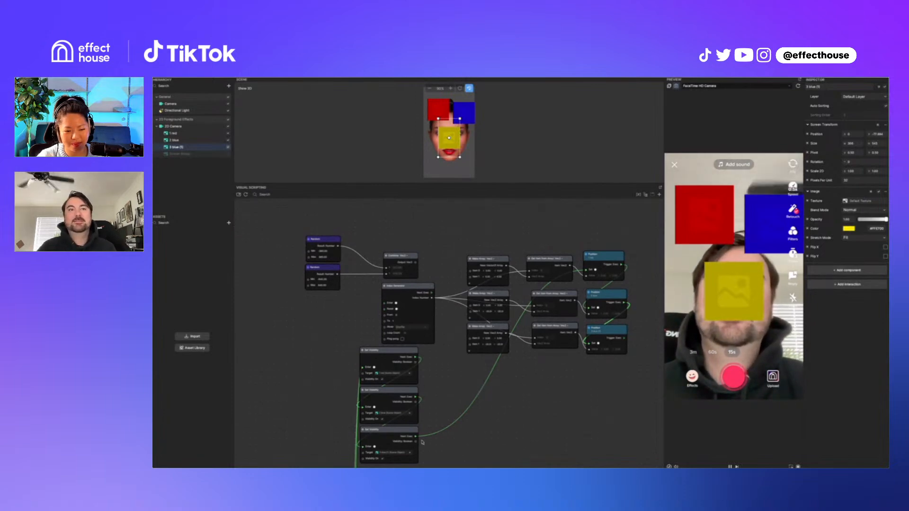
left_click_drag(417, 439, 418, 303)
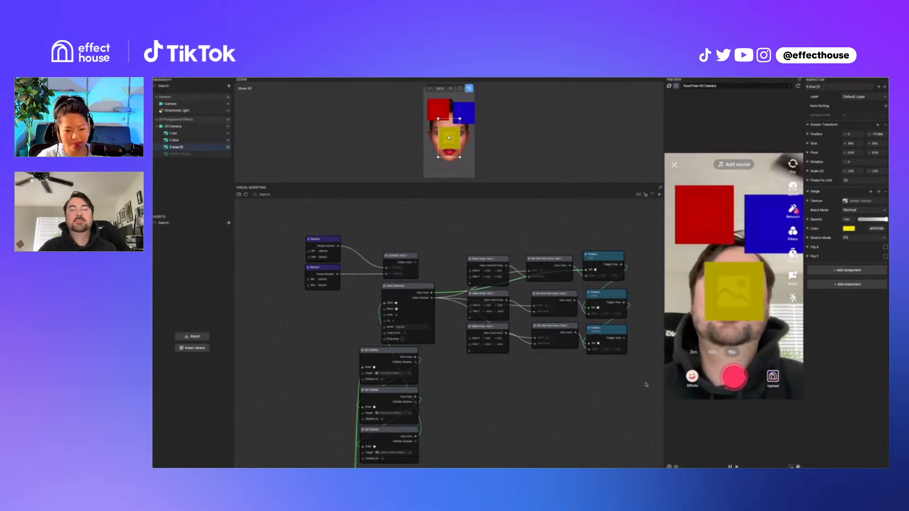
left_click(711, 204)
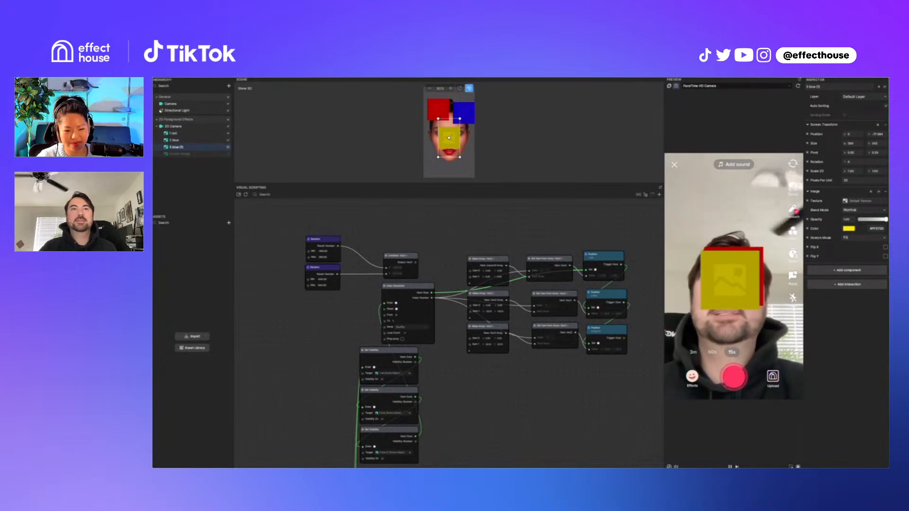
Copy the 1 red image's position, X -152.762 and Y 319.681, into Item 0 of the first Make Array
scroll(521, 289, "up", 5)
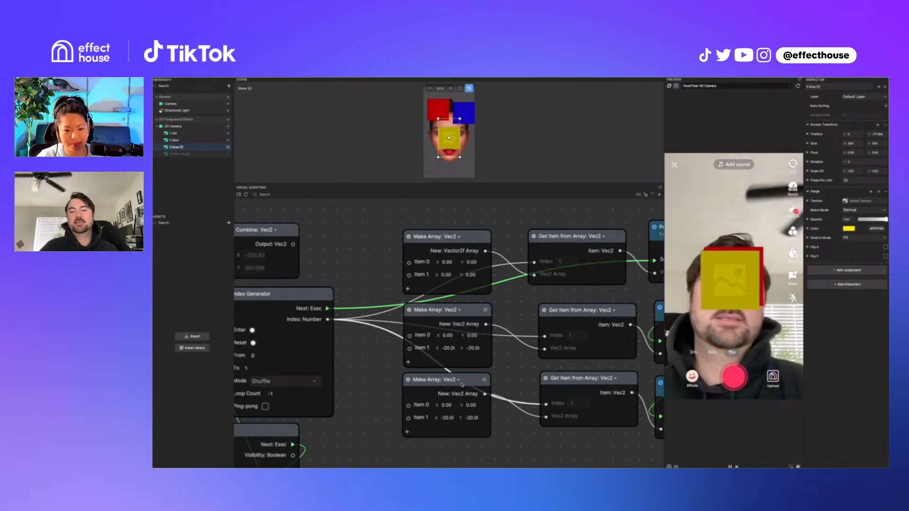
left_click(203, 134)
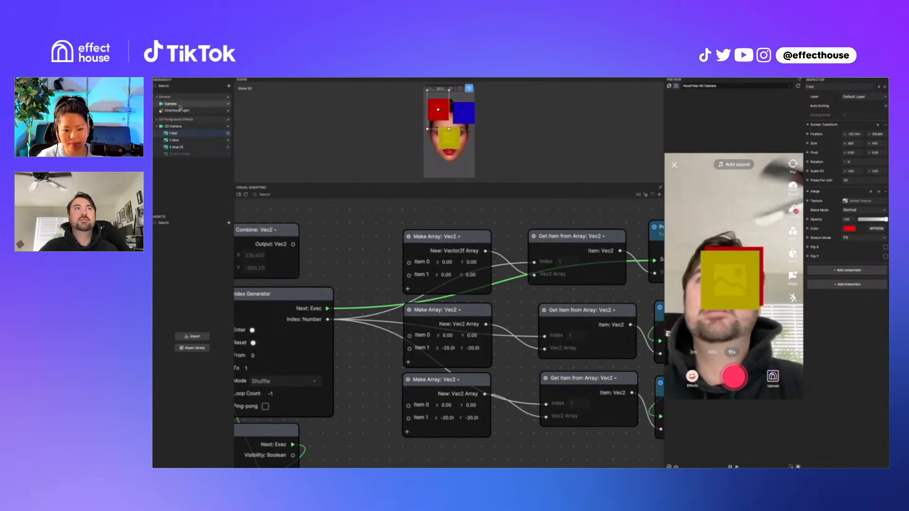
left_click_drag(436, 116, 438, 110)
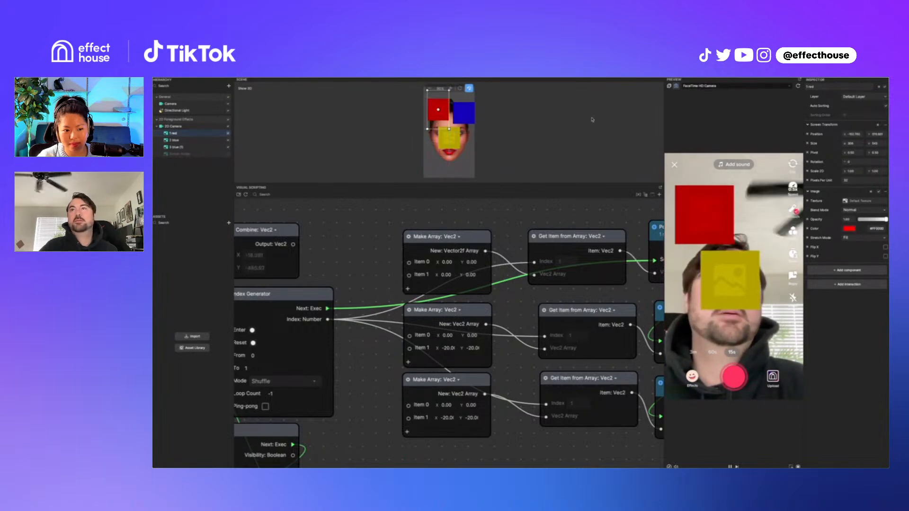
left_click(855, 134)
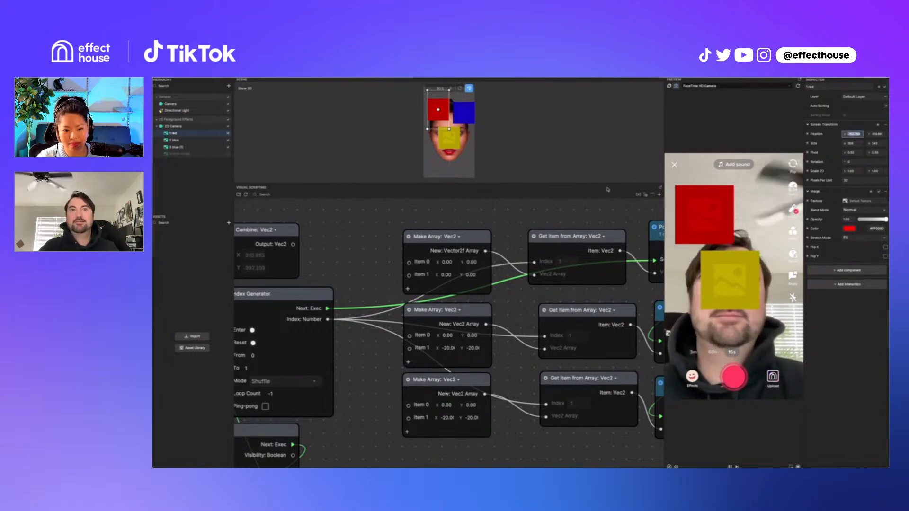
left_click(448, 263)
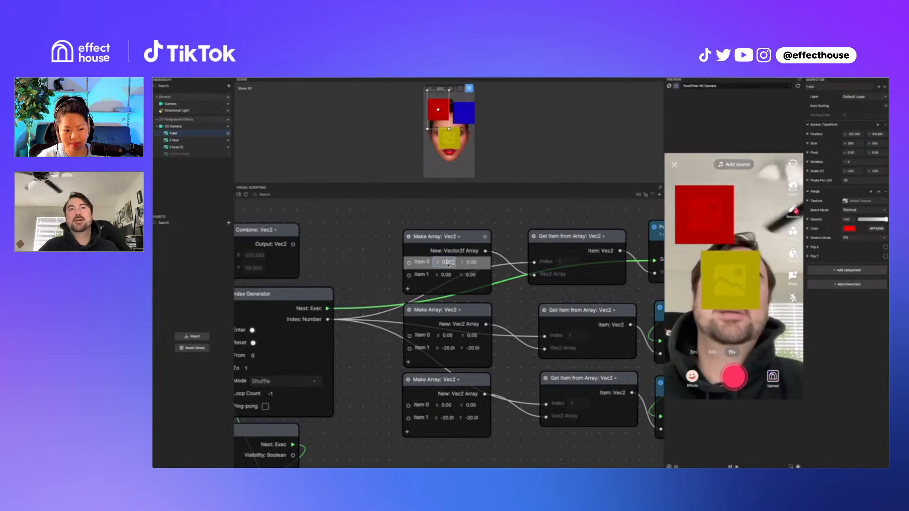
type("762")
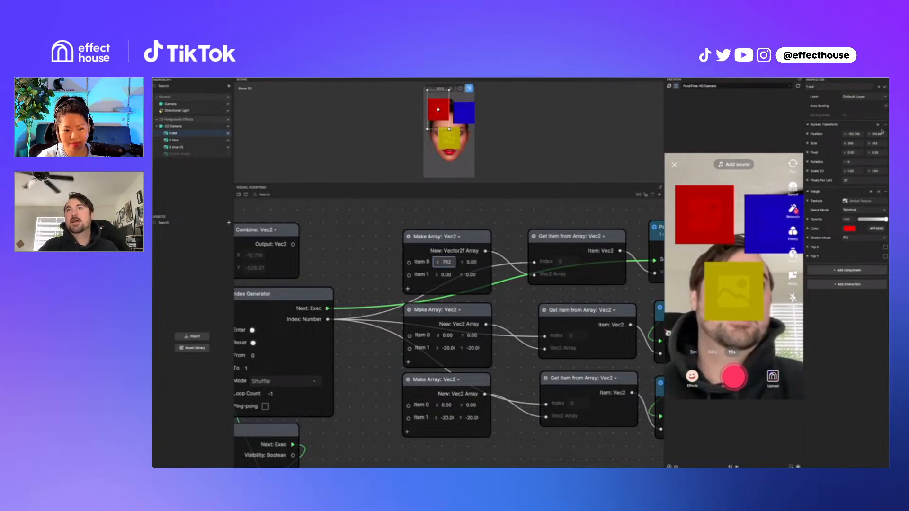
left_click(876, 135)
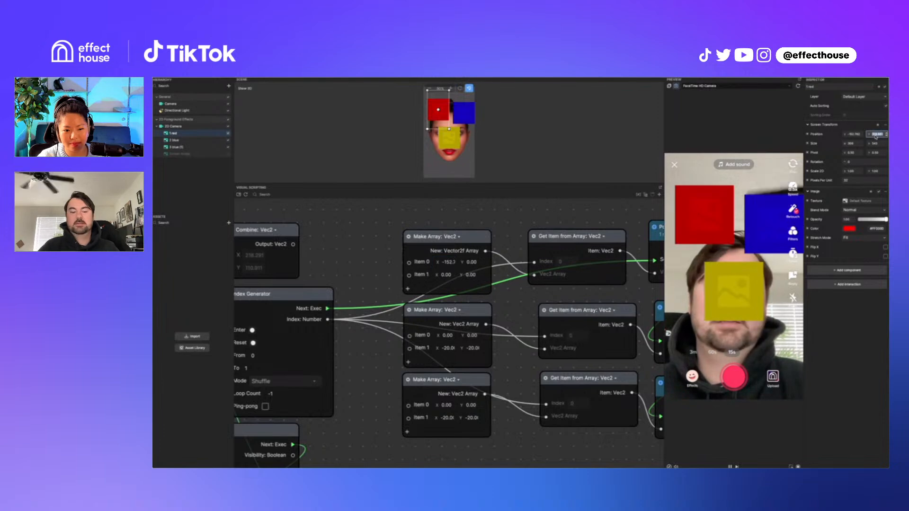
left_click(472, 262)
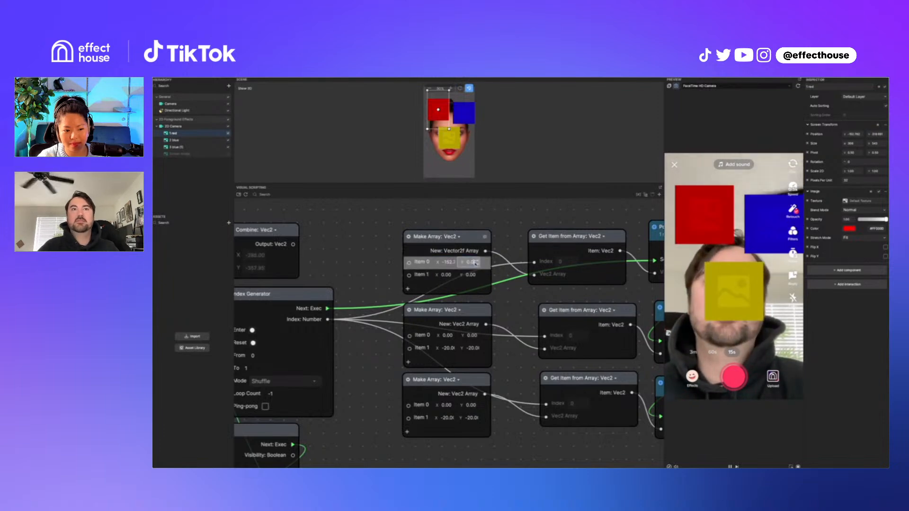
type("319.681")
left_click(516, 220)
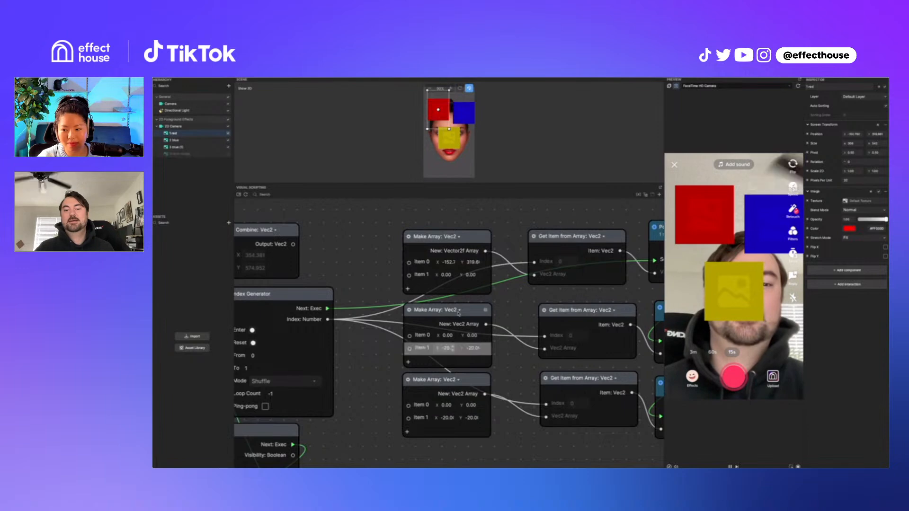
Copy the 2 blue image's position, X 207.238 and its Y value, into Item 0 of the second Make Array
scroll(467, 363, "down", 3)
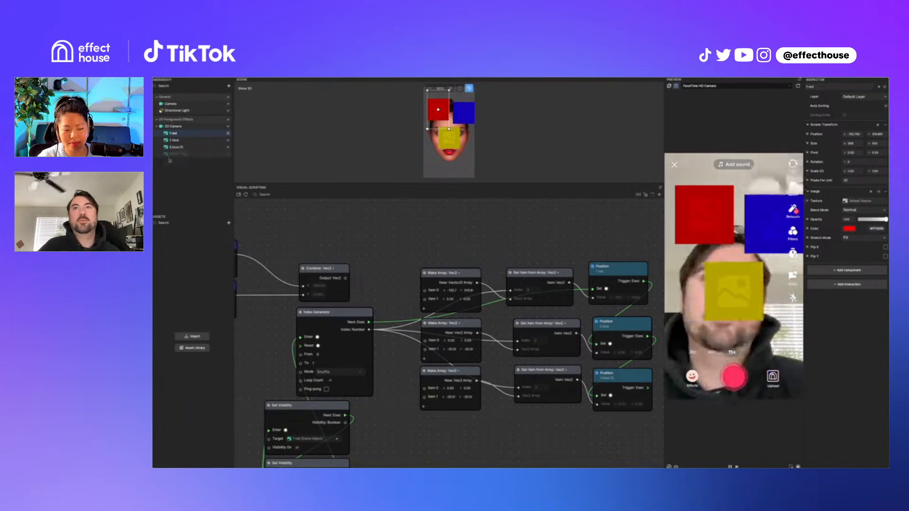
left_click(175, 140)
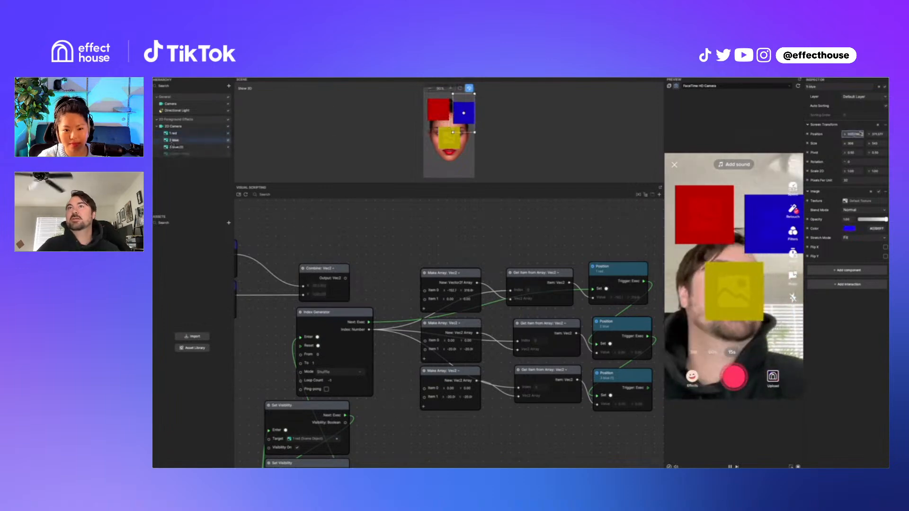
left_click(451, 340)
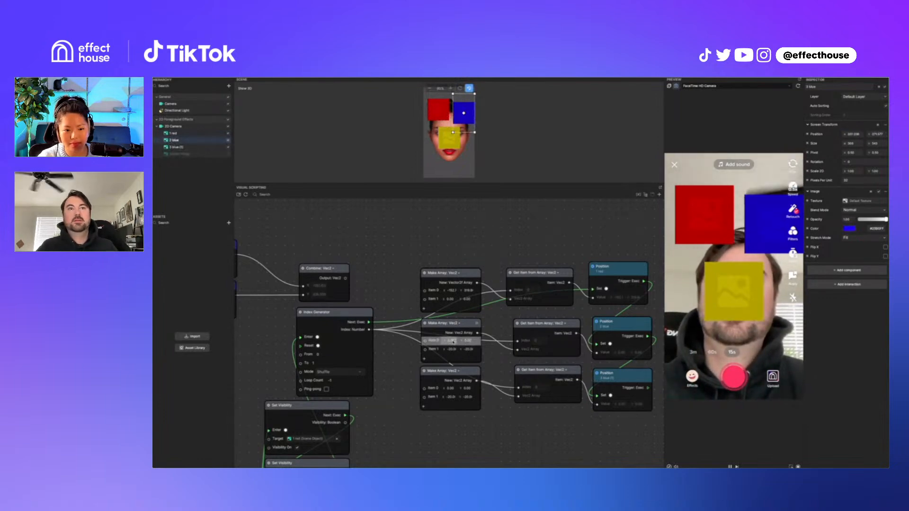
type("207.238")
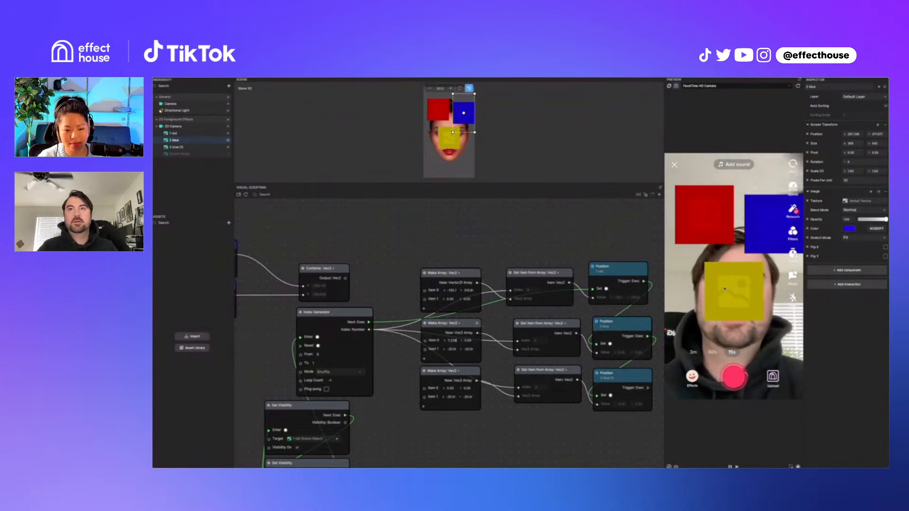
left_click(877, 134)
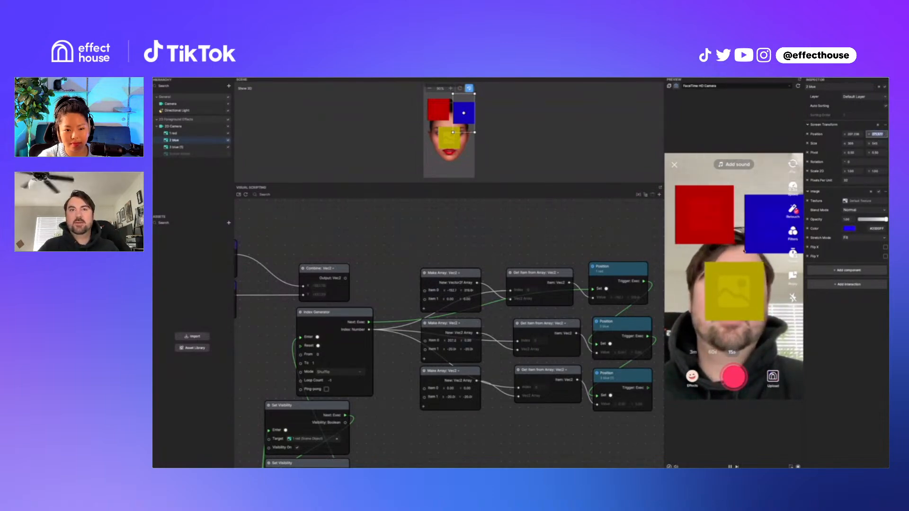
left_click(469, 341)
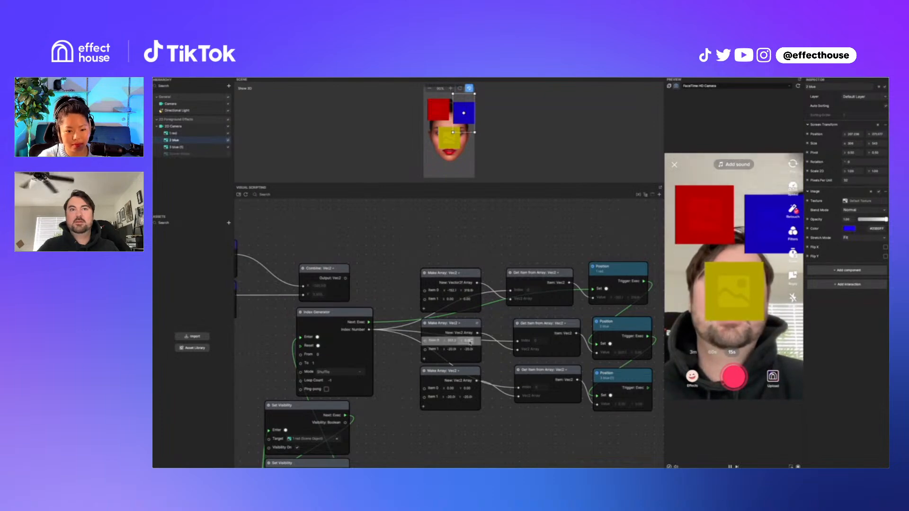
key("super+v")
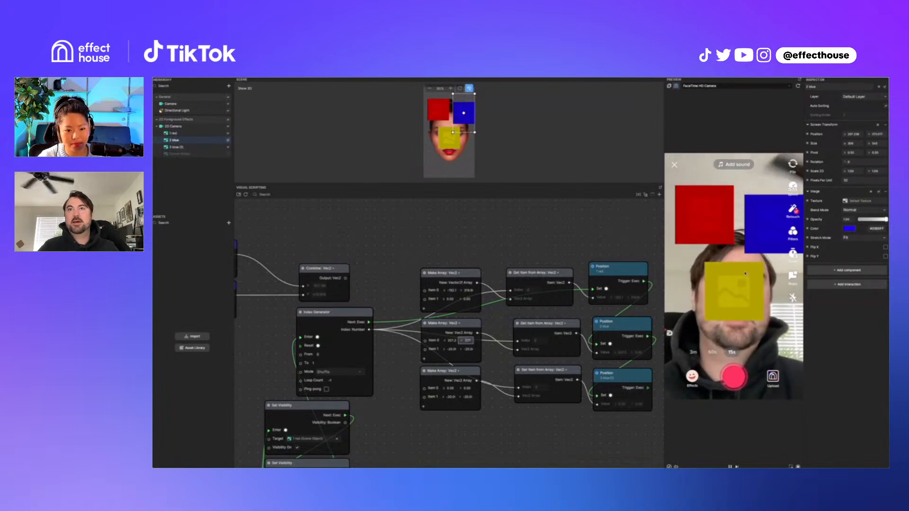
Rearrange the images in the scene: red at the lower right, blue at the upper left, yellow at the upper right
left_click(445, 102)
left_click_drag(445, 101, 463, 162)
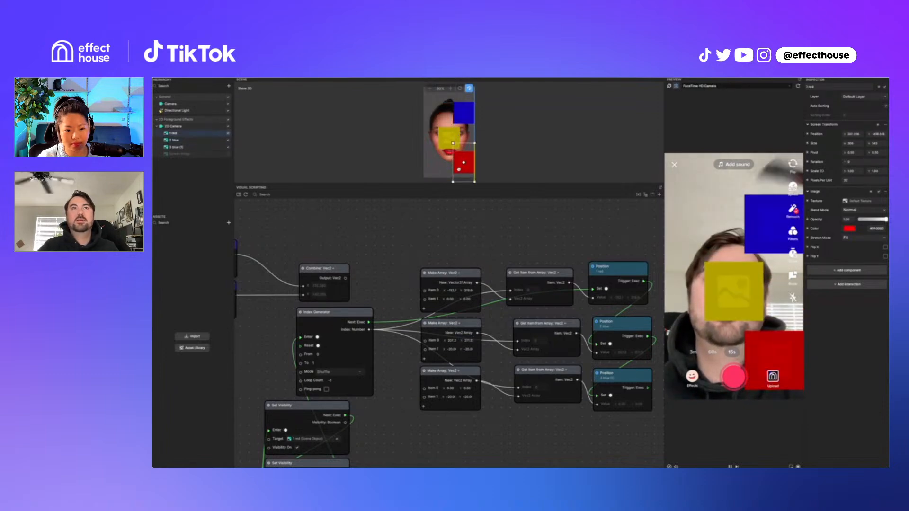
left_click(463, 121)
mouse_move(463, 121)
left_mouse_down()
mouse_move(437, 121)
mouse_move(460, 112)
left_mouse_up()
left_click(206, 147)
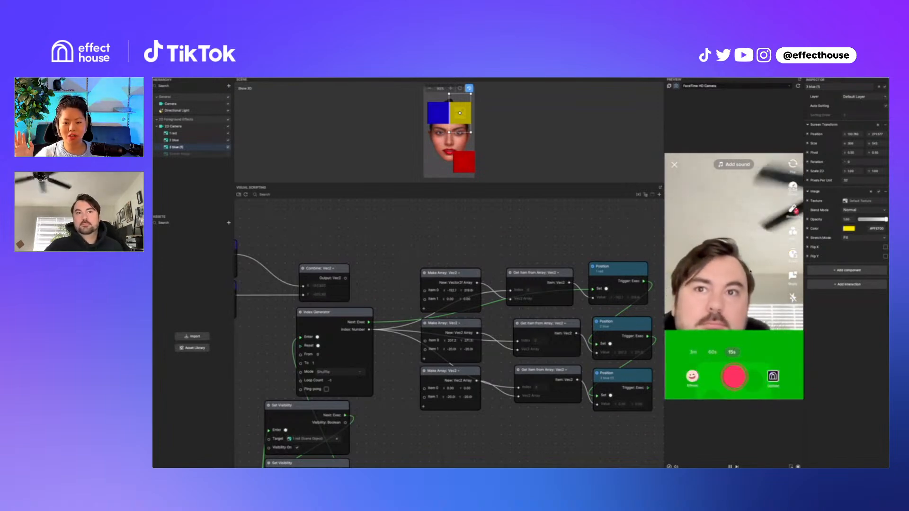
scroll(493, 417, "down", 5)
mouse_move(495, 446)
middle_mouse_down()
mouse_move(512, 221)
mouse_move(529, 261)
mouse_move(532, 345)
mouse_move(510, 438)
middle_mouse_up()
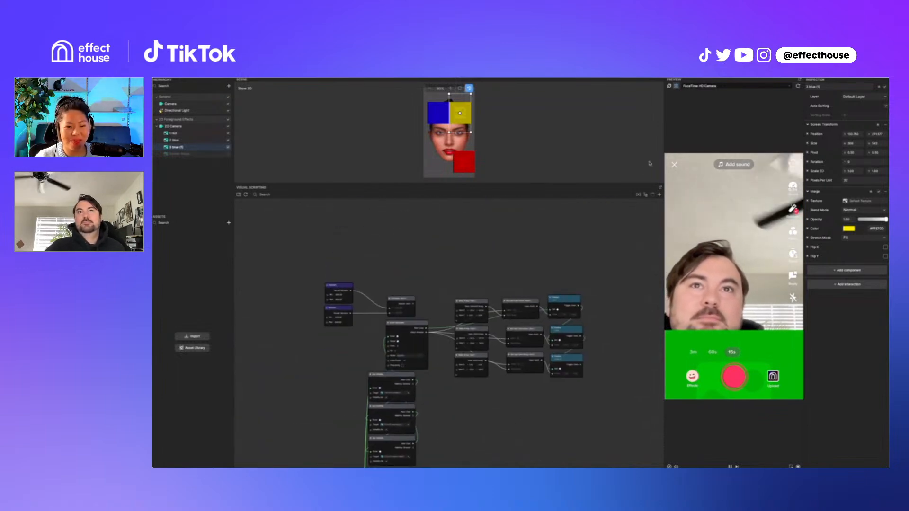
Review the tap-check subgraphs, their Set Visibility nodes and the random position branch to see how the graph's execution flows
middle_click_drag(471, 448, 531, 275)
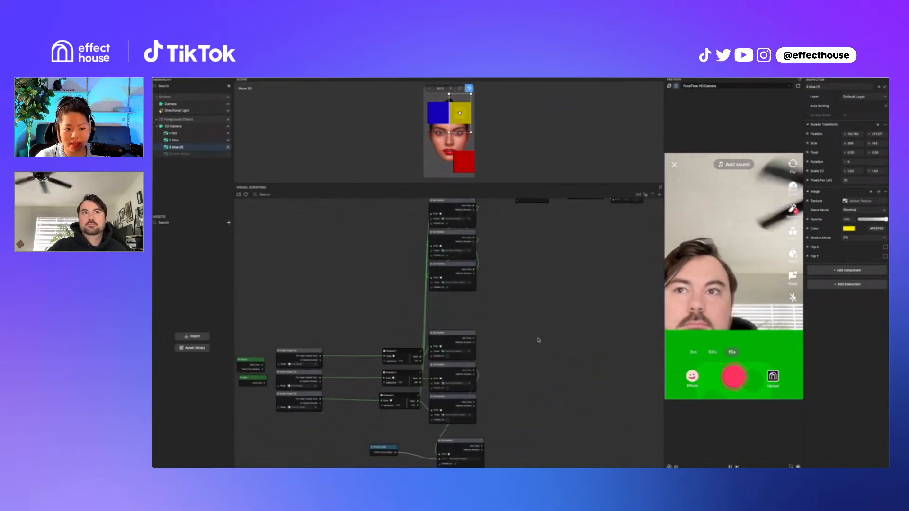
middle_click_drag(538, 340, 606, 312)
scroll(610, 368, "up", 5)
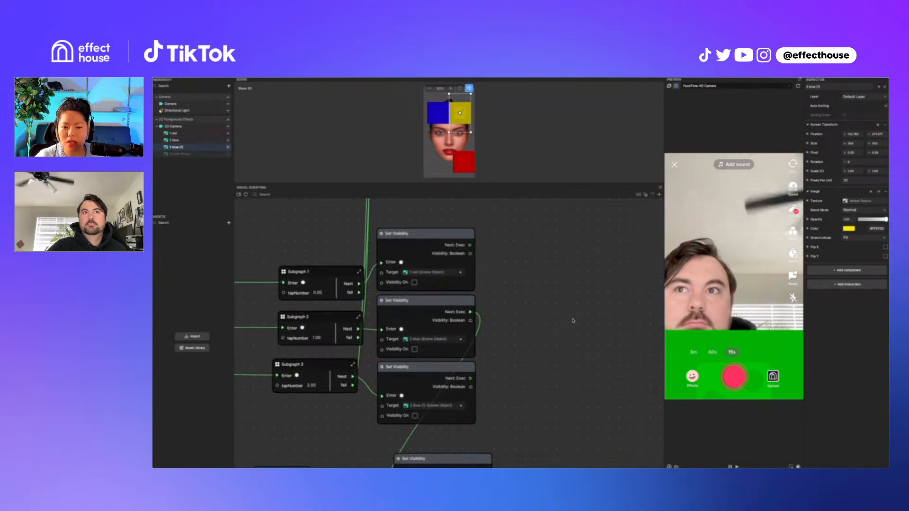
middle_click_drag(311, 251, 381, 290)
scroll(602, 279, "down", 3)
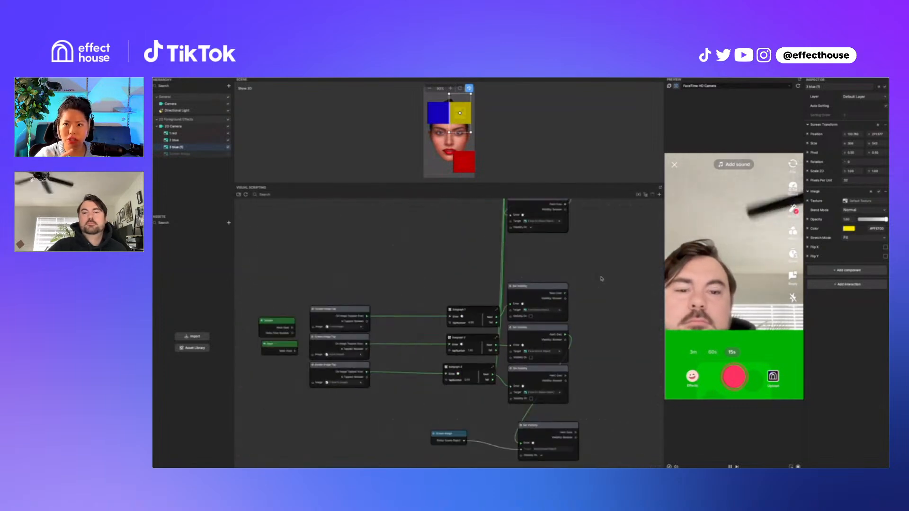
scroll(574, 268, "down", 3)
middle_click_drag(576, 266, 561, 392)
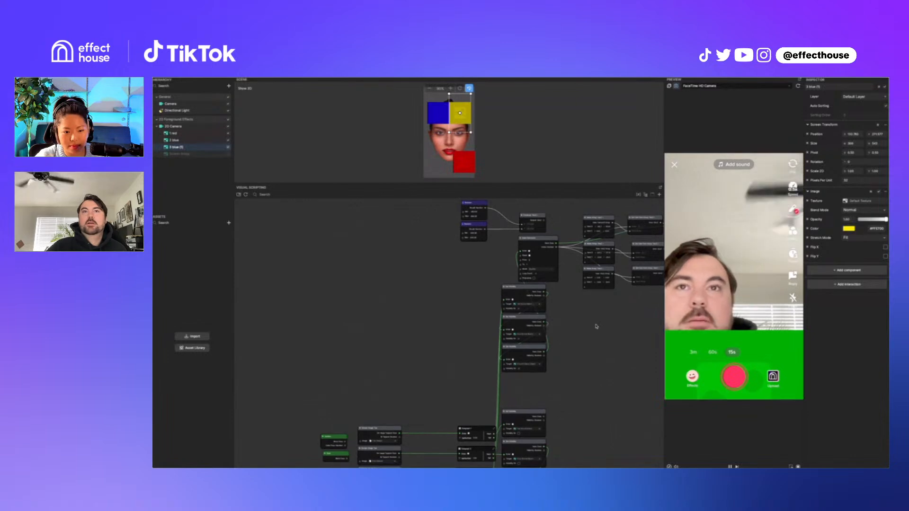
middle_click_drag(601, 323, 484, 377)
Disconnect the 2 blue Set Visibility from the Screen Image's Set Visibility, and feed the latter's Enter from the 3 blue (1) Set Visibility's Next
middle_click_drag(503, 417, 532, 193)
scroll(510, 279, "up", 3)
scroll(493, 329, "up", 2)
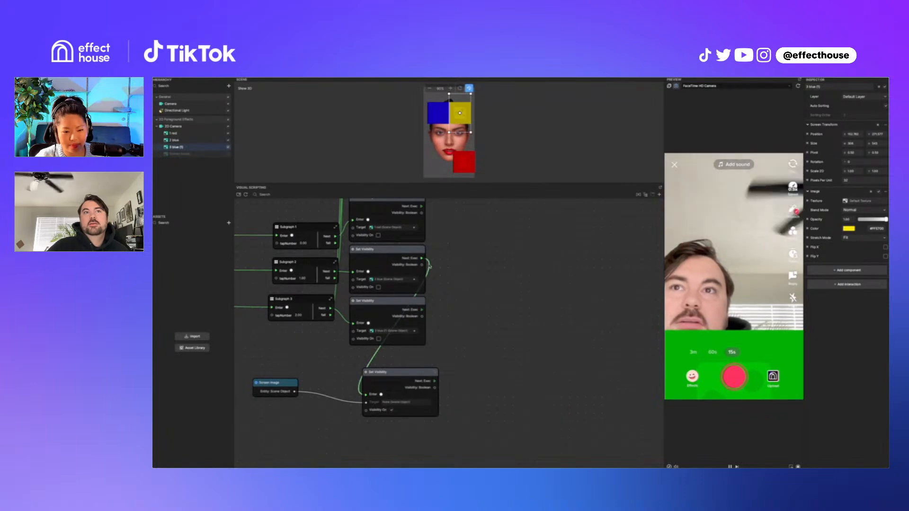
key("Delete")
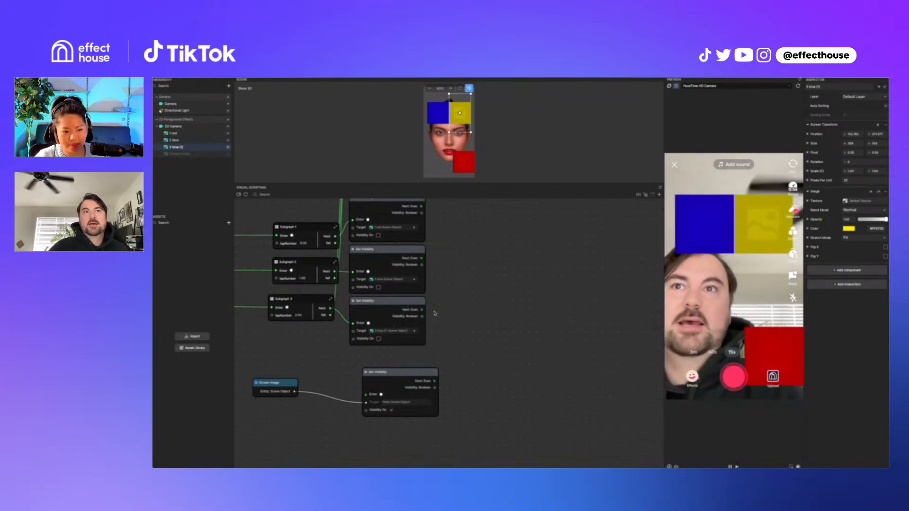
left_click_drag(422, 310, 369, 396)
Add a Timer node and place it beside the Screen Image's Set Visibility node
scroll(498, 364, "down", 3)
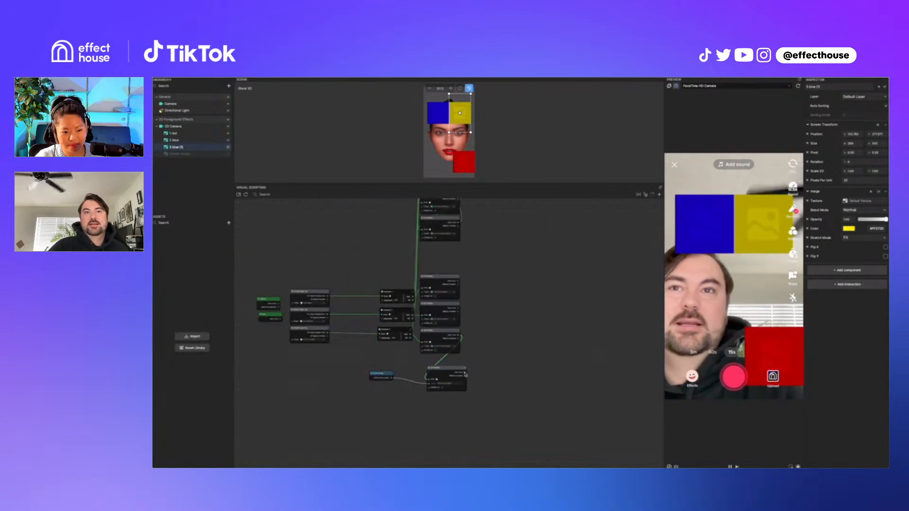
right_click(569, 351)
type("timer")
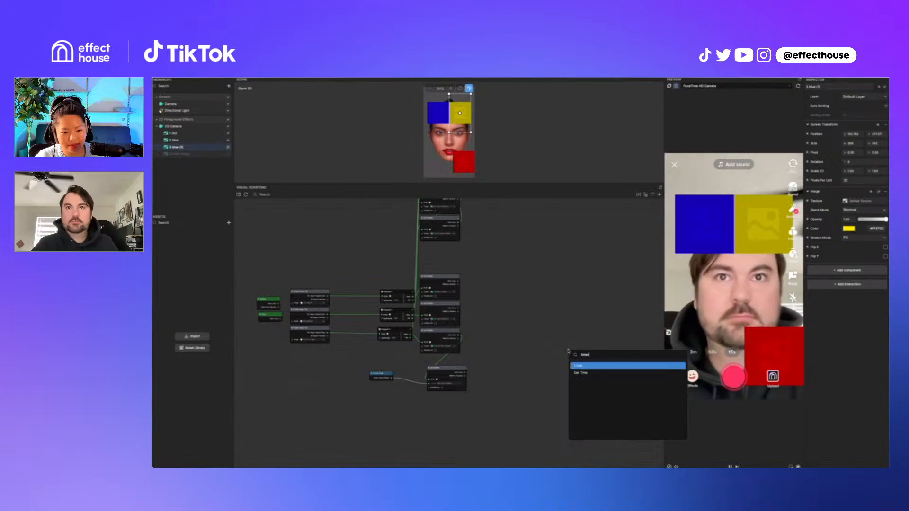
key("Return")
left_click_drag(569, 351, 496, 353)
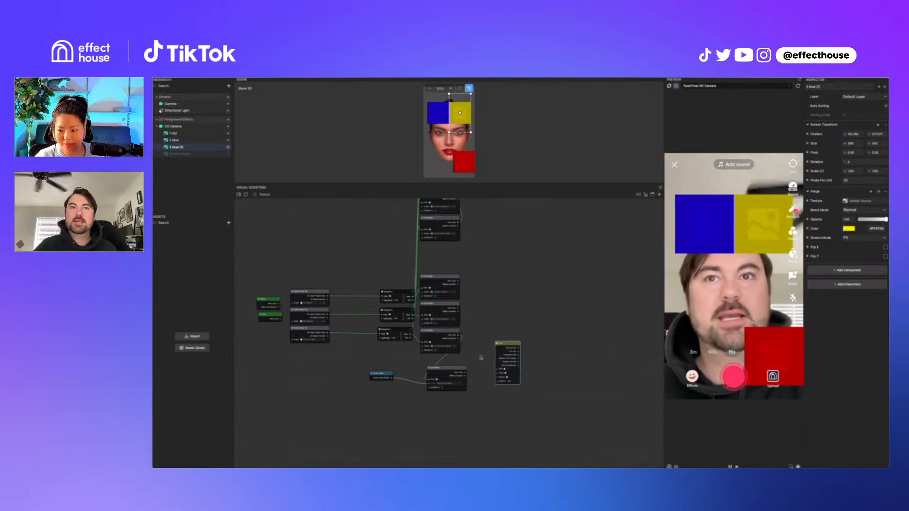
scroll(482, 357, "up", 3)
mouse_move(556, 329)
left_mouse_down()
mouse_move(580, 271)
mouse_move(562, 334)
left_mouse_up()
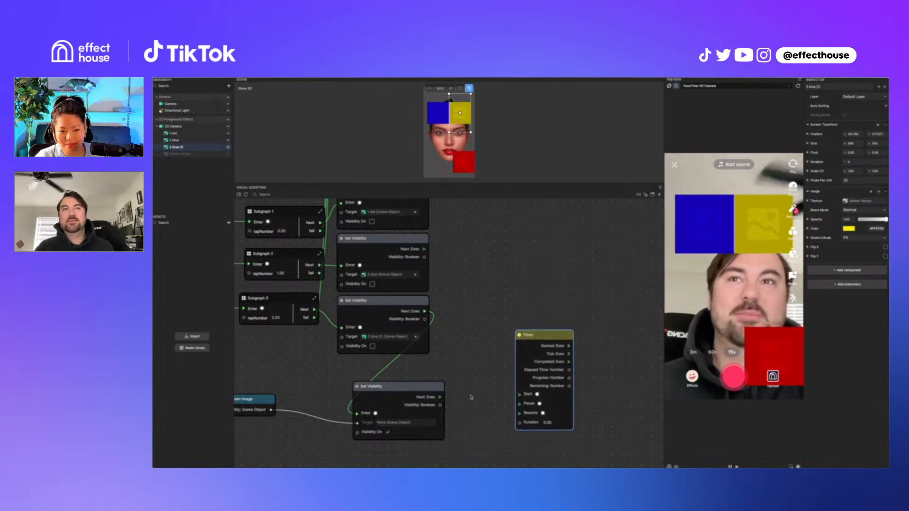
Connect the Next output of the Screen Image's Set Visibility to the Timer's Pause input
scroll(450, 383, "down", 3)
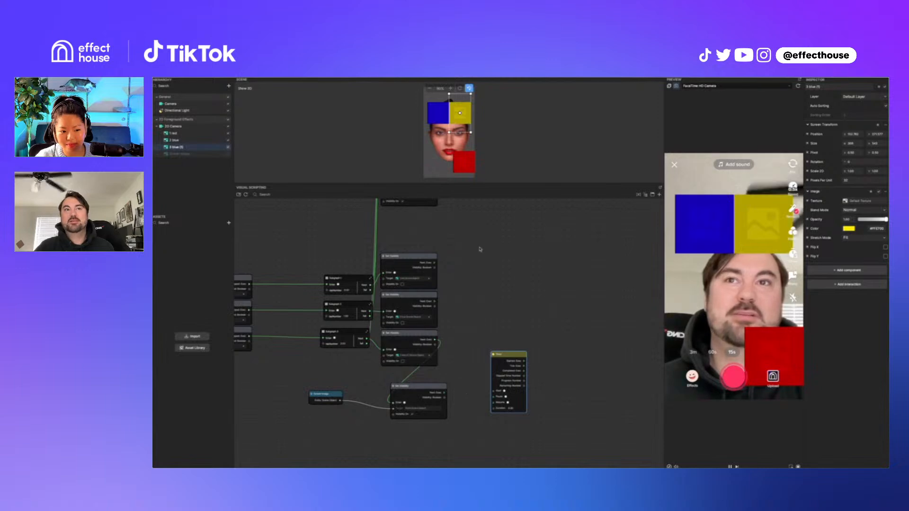
middle_click_drag(480, 249, 424, 434)
middle_click_drag(517, 337, 624, 273)
scroll(601, 299, "down", 5)
mouse_move(536, 305)
left_mouse_down()
mouse_move(541, 296)
mouse_move(537, 313)
left_mouse_up()
scroll(496, 357, "up", 5)
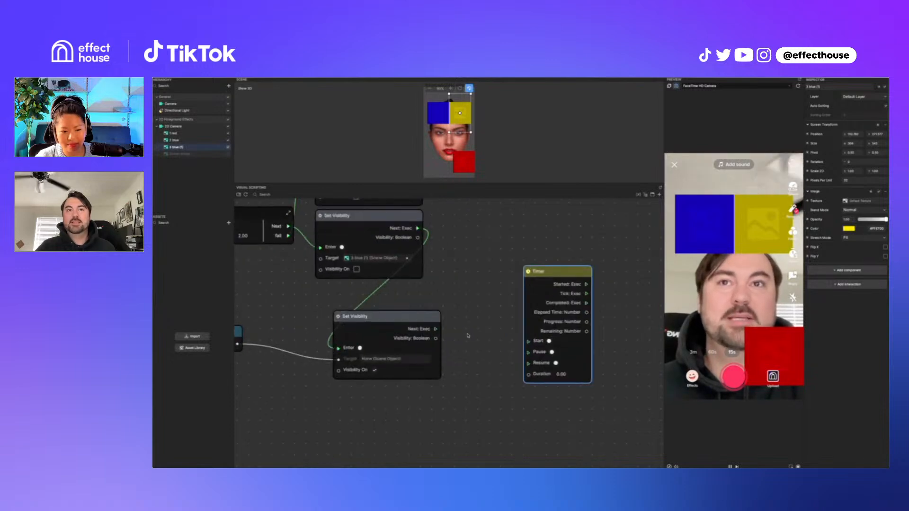
scroll(468, 336, "up", 1)
left_click_drag(432, 329, 538, 355)
scroll(508, 323, "down", 4)
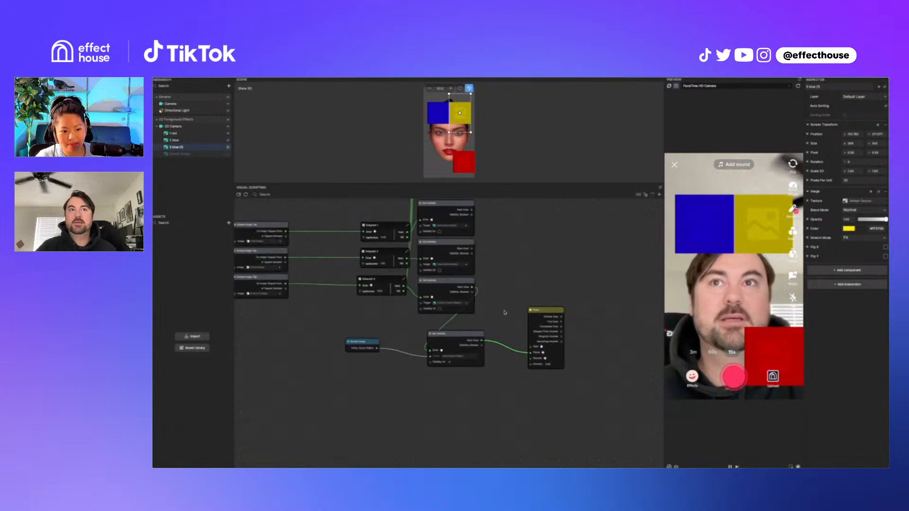
Connect the last Position node's output to the Timer's Start input, and move the Start node beside the Timer to trigger it too
scroll(503, 287, "down", 2)
middle_click_drag(521, 244, 503, 397)
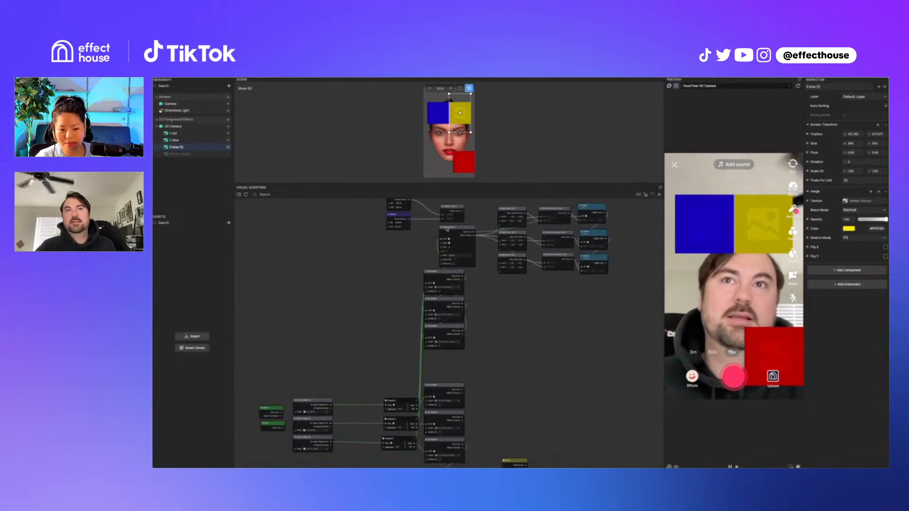
scroll(497, 300, "down", 3)
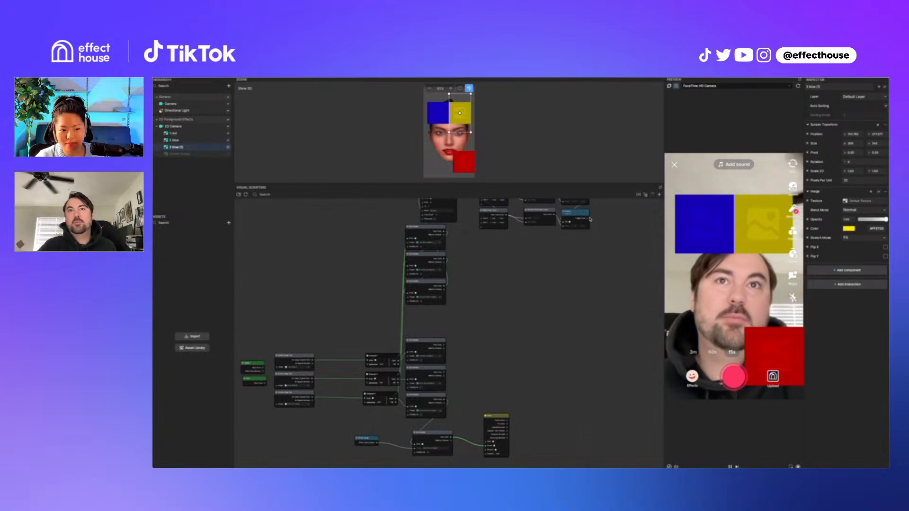
left_click_drag(590, 219, 486, 444)
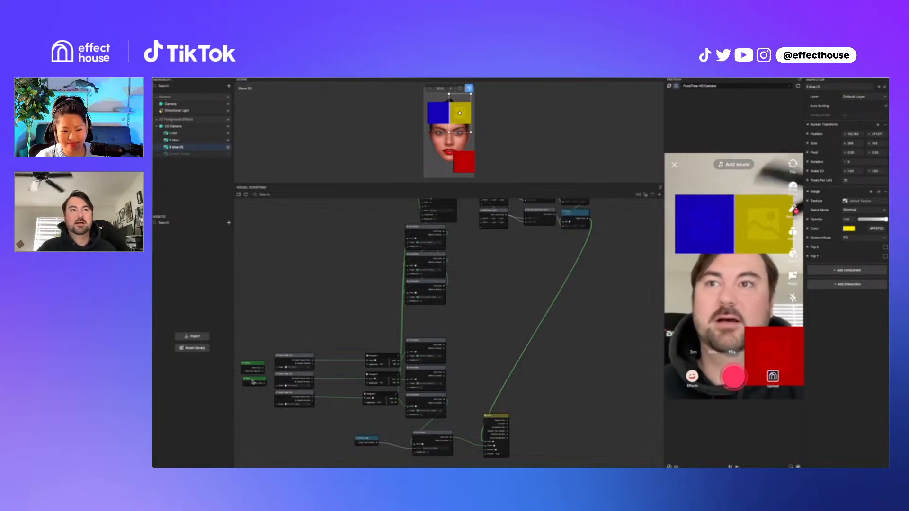
mouse_move(252, 381)
left_mouse_down()
mouse_move(464, 395)
mouse_move(491, 443)
left_mouse_up()
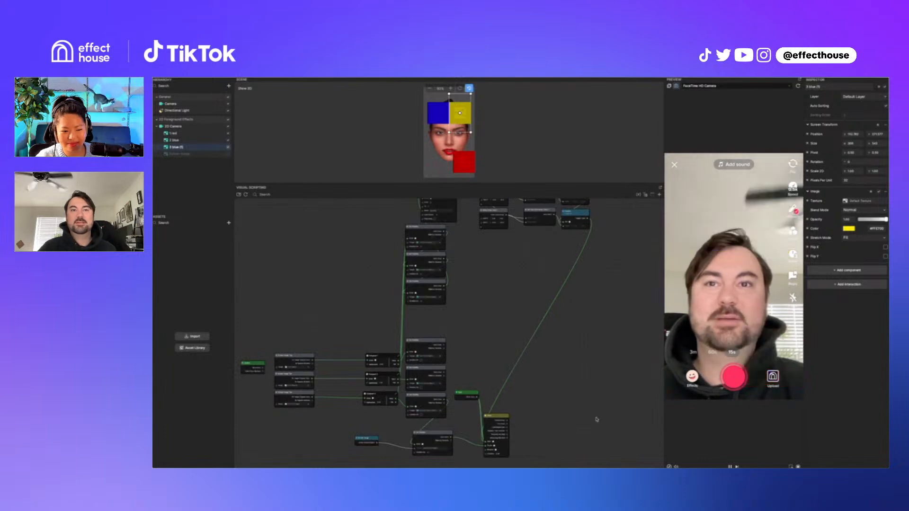
Add a Video Record node above the Start node, connect it to the Timer's Start input, and align the Timer with the Set Visibility node
right_click(485, 338)
type("video")
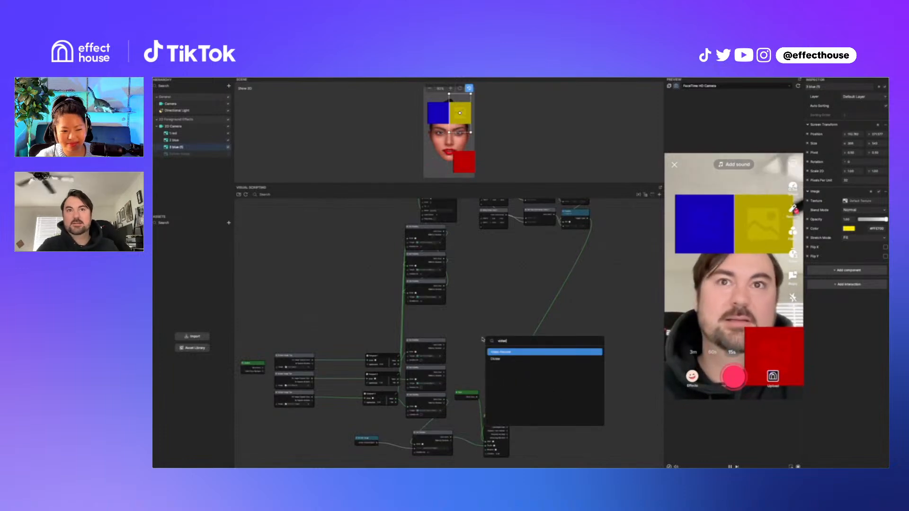
key("Return")
left_click_drag(488, 339, 486, 442)
scroll(516, 440, "up", 3)
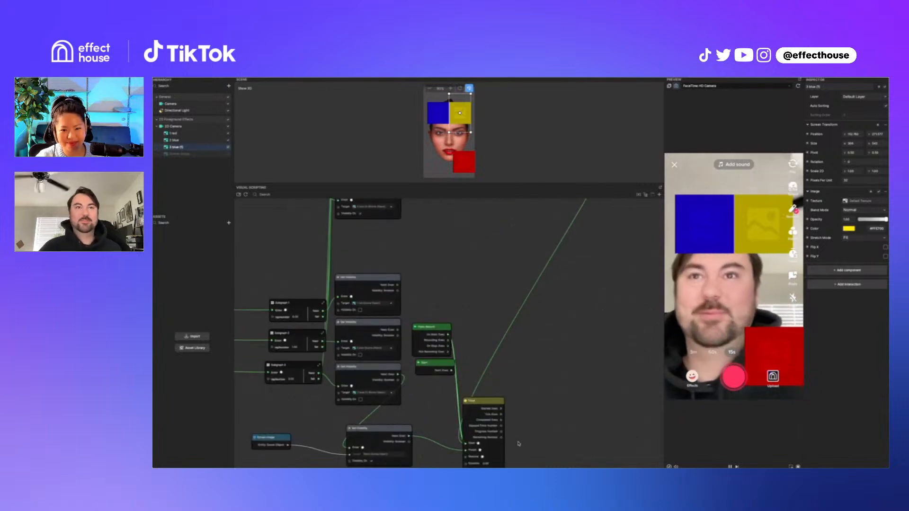
scroll(588, 412, "down", 1)
middle_click_drag(542, 459, 541, 401)
left_click_drag(497, 349, 497, 336)
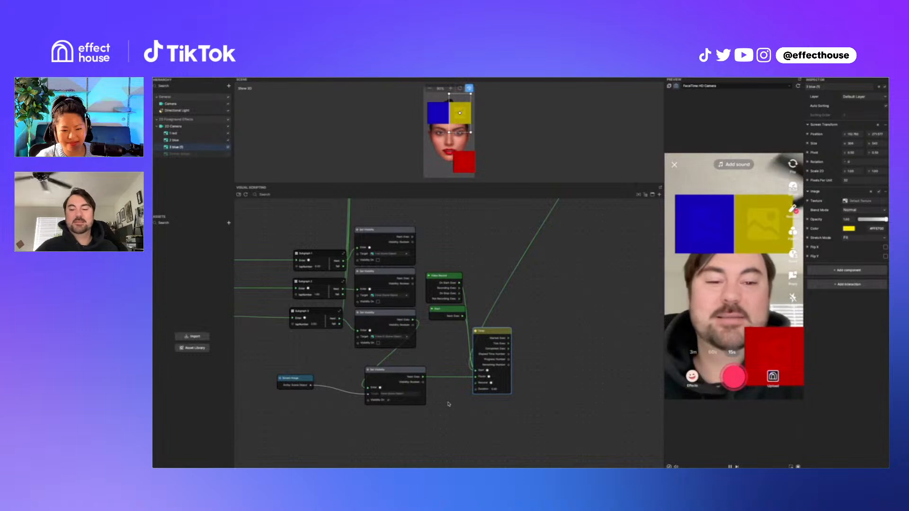
Add a second graph variable and set its type to Boolean
scroll(449, 404, "up", 2)
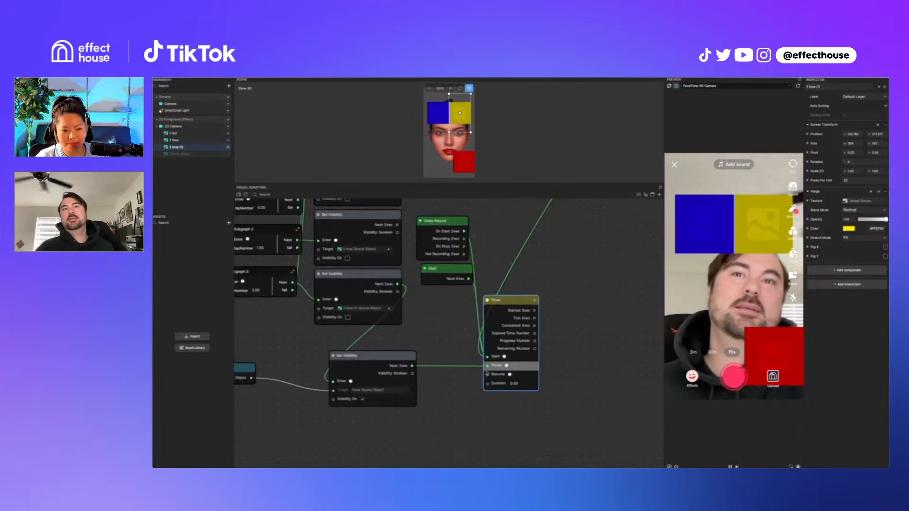
scroll(557, 363, "down", 1)
scroll(556, 363, "down", 2)
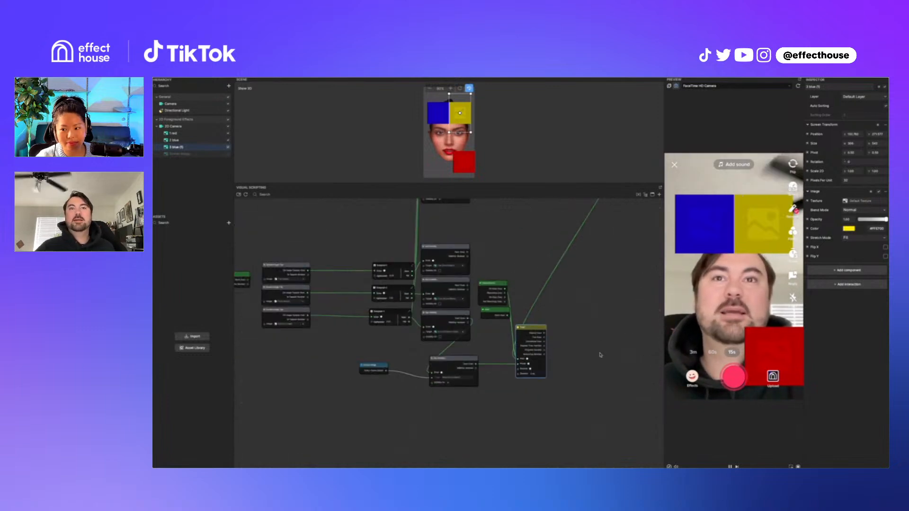
left_click(638, 194)
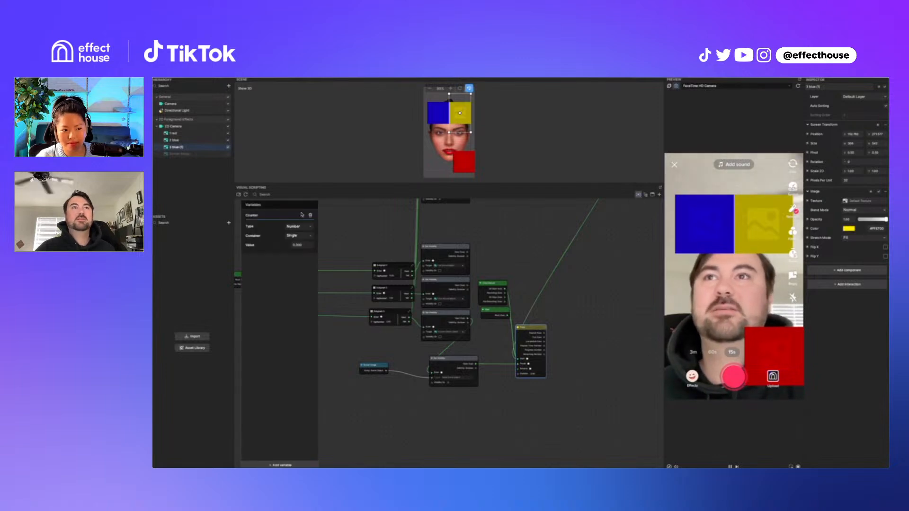
left_click(290, 465)
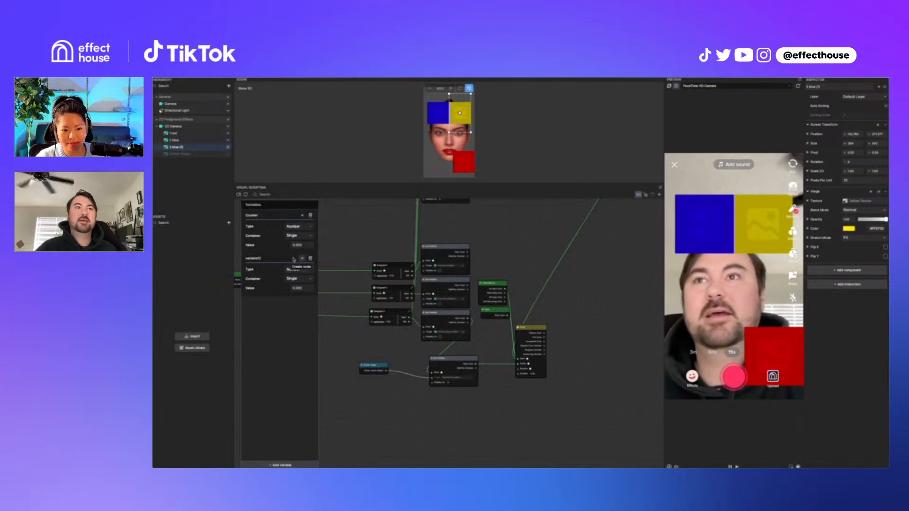
left_click(310, 279)
left_click(309, 287)
left_click(310, 270)
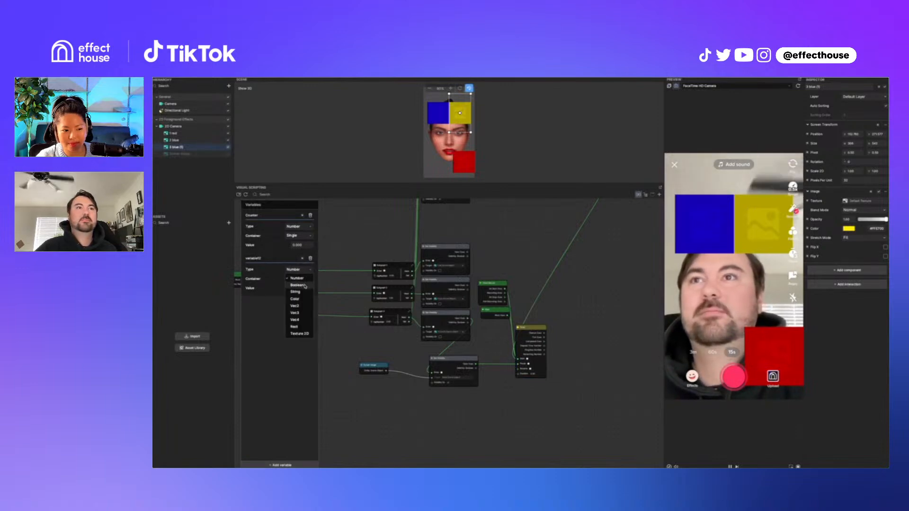
left_click(305, 286)
Name the new Boolean variable isTimerTicking
double_click(266, 261)
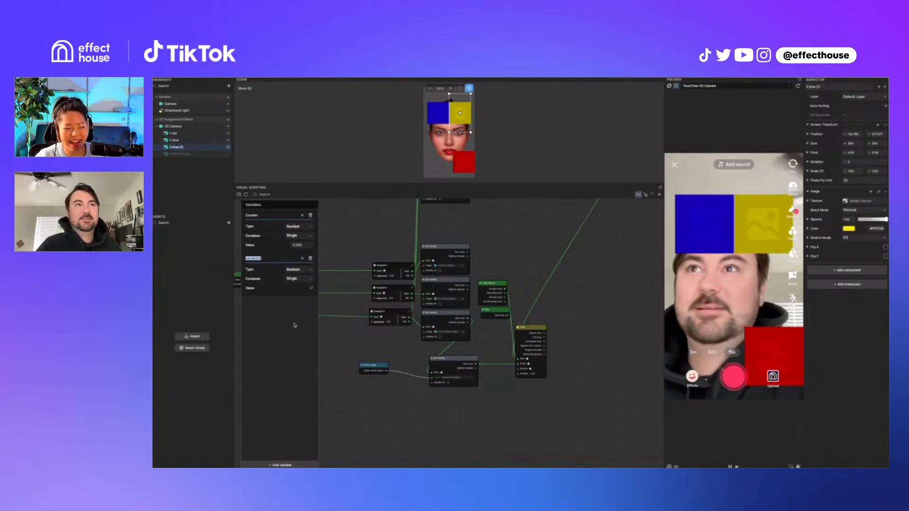
type("TimerTicking")
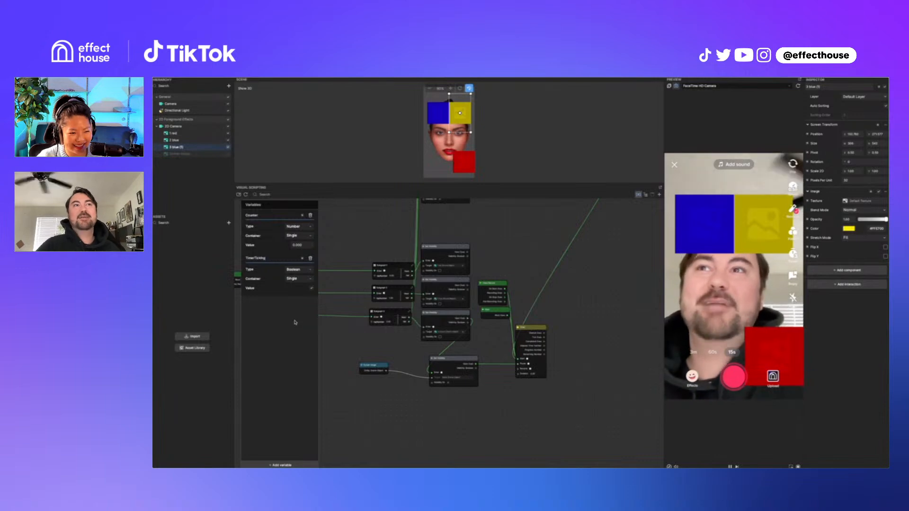
left_click(302, 259)
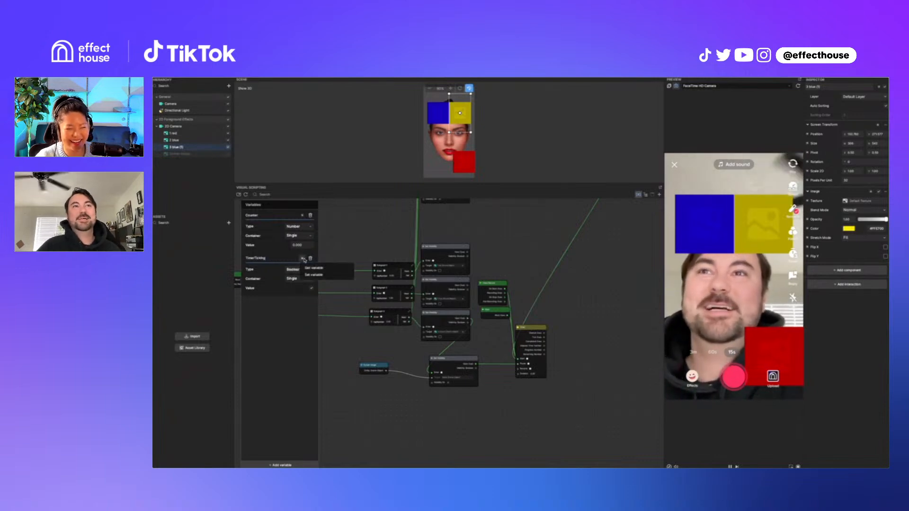
double_click(277, 259)
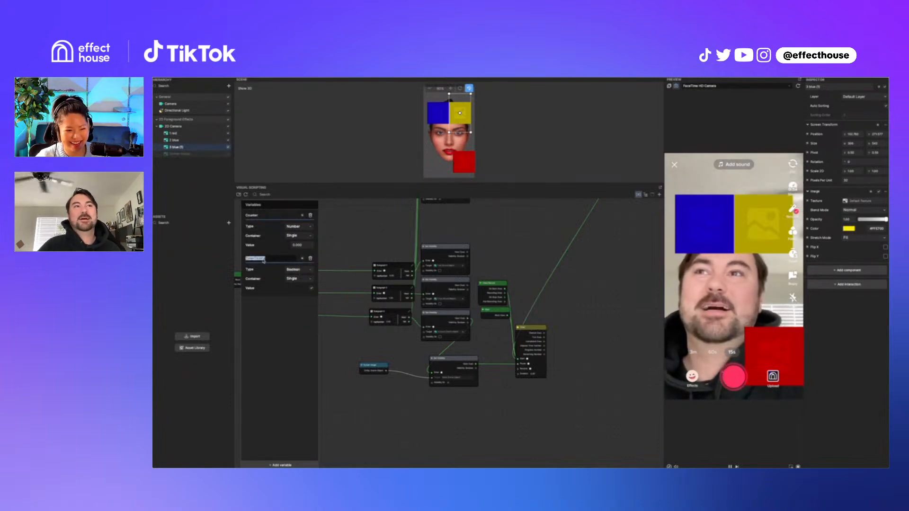
key("Home")
type("is")
Create get and set nodes for isTimerTicking, placing the set node beside the Timer and the get node below it
left_click(302, 259)
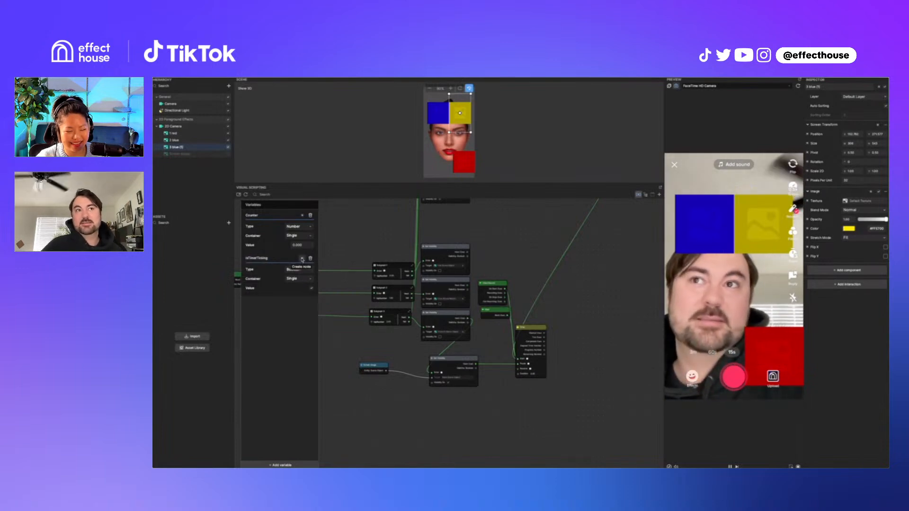
left_click(326, 271)
left_click(302, 259)
left_click(314, 275)
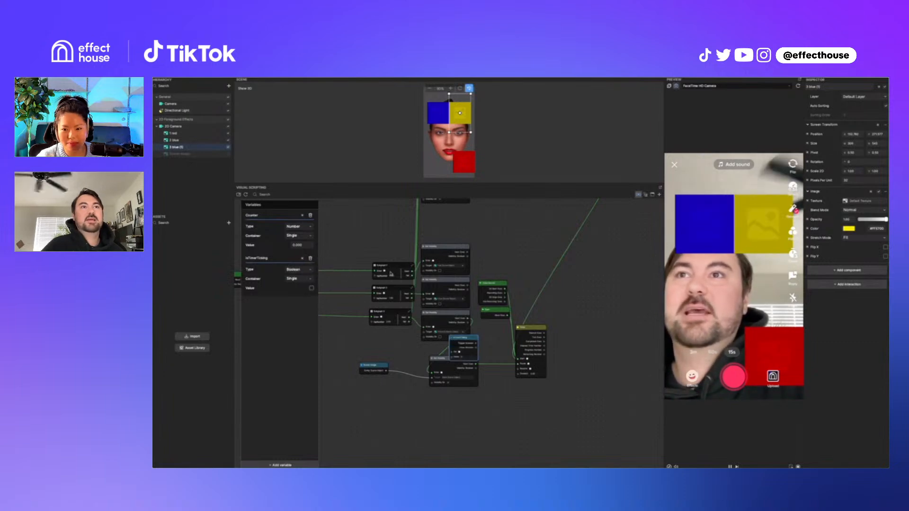
left_click_drag(472, 337, 570, 325)
left_click_drag(467, 341, 519, 409)
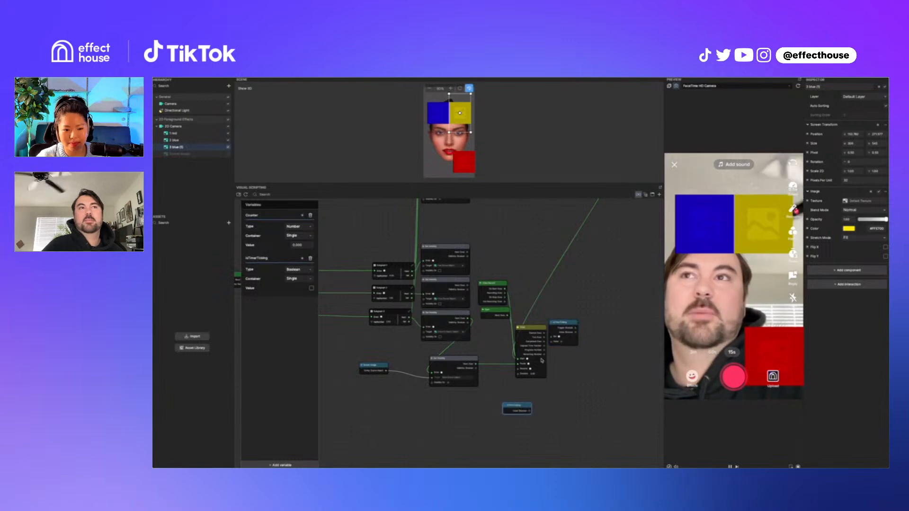
Connect the Timer's Started output to the Set input of the isTimerTicking node, and move that node up and away from the Timer
left_click(638, 194)
scroll(568, 365, "up", 4)
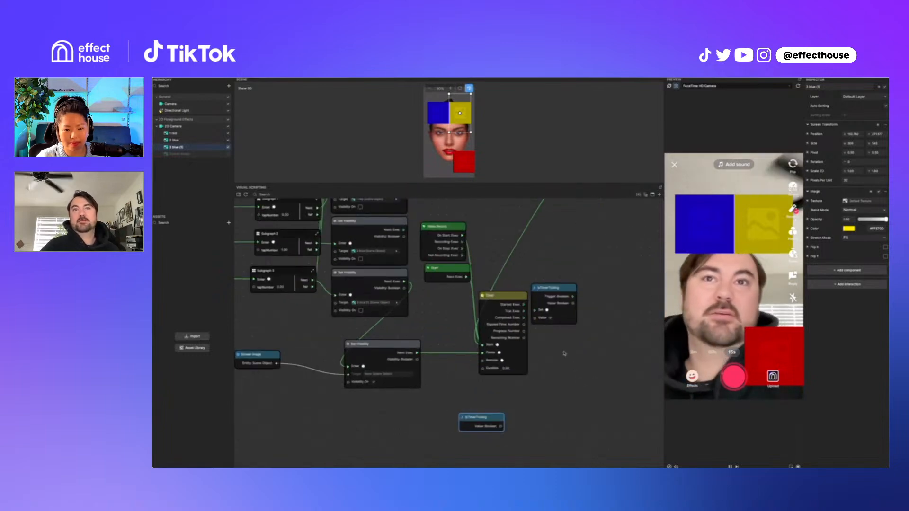
left_click_drag(520, 305, 534, 311)
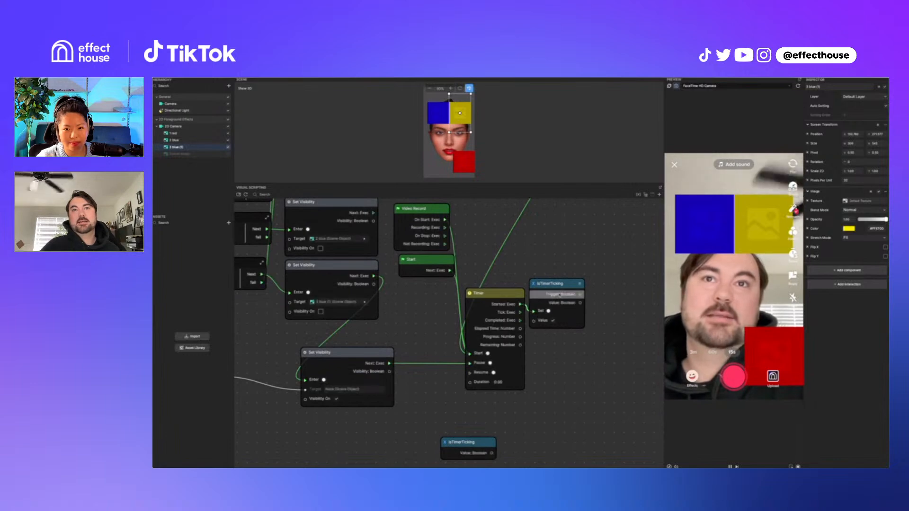
left_click_drag(572, 288, 585, 257)
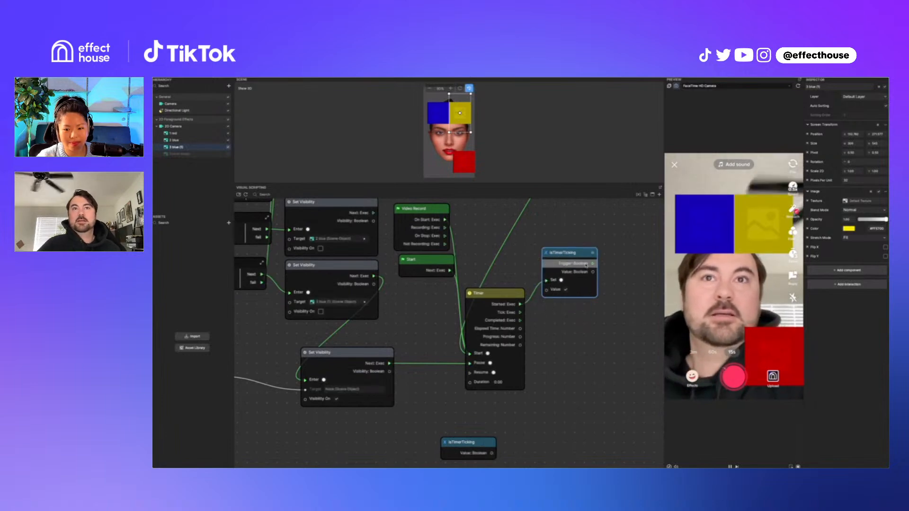
Paste a second isTimerTicking set node below the first, connect the Timer's Completed output to its Set input, and leave its value off
key("super+v")
left_click_drag(625, 268, 593, 320)
left_click_drag(520, 320, 581, 323)
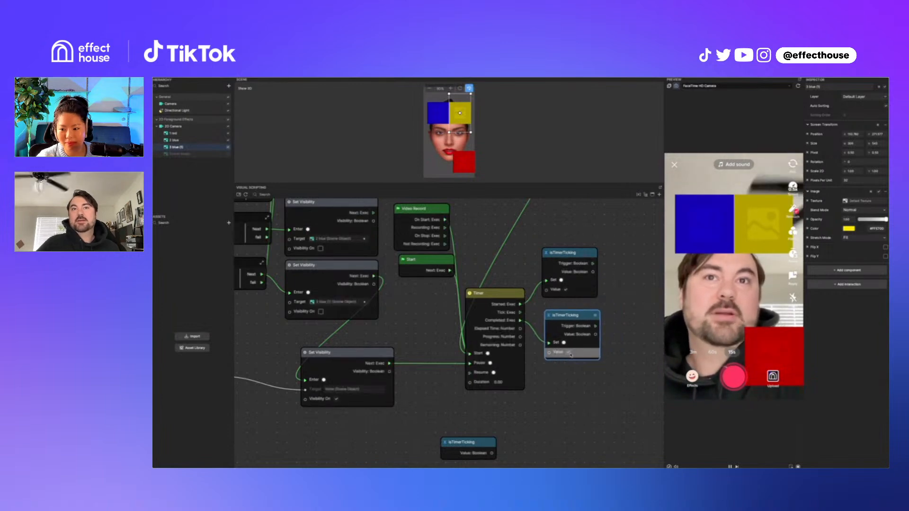
Move the isTimerTicking get node from below the Timer to the space above the three subgraph nodes
scroll(583, 402, "down", 5)
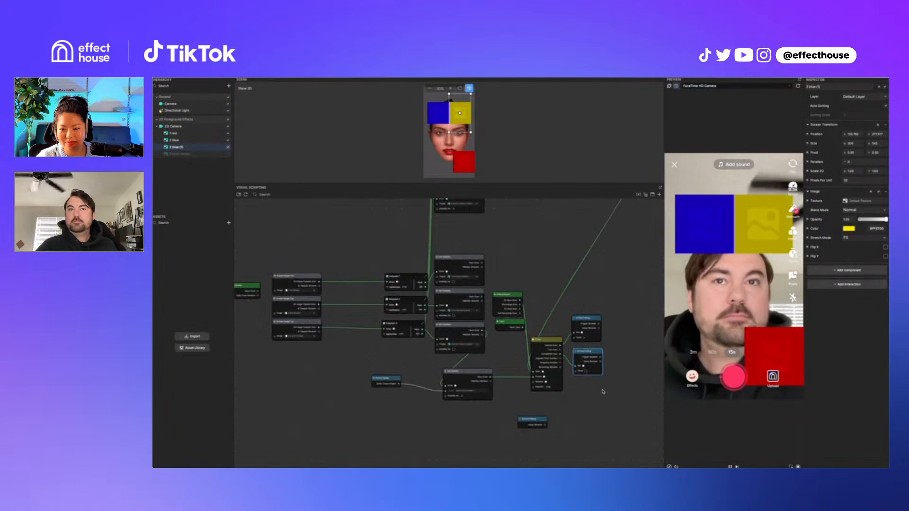
left_click_drag(538, 420, 380, 238)
middle_click_drag(540, 252, 578, 283)
Open Subgraph 1 and add an And node directly below the Equal node
double_click(425, 310)
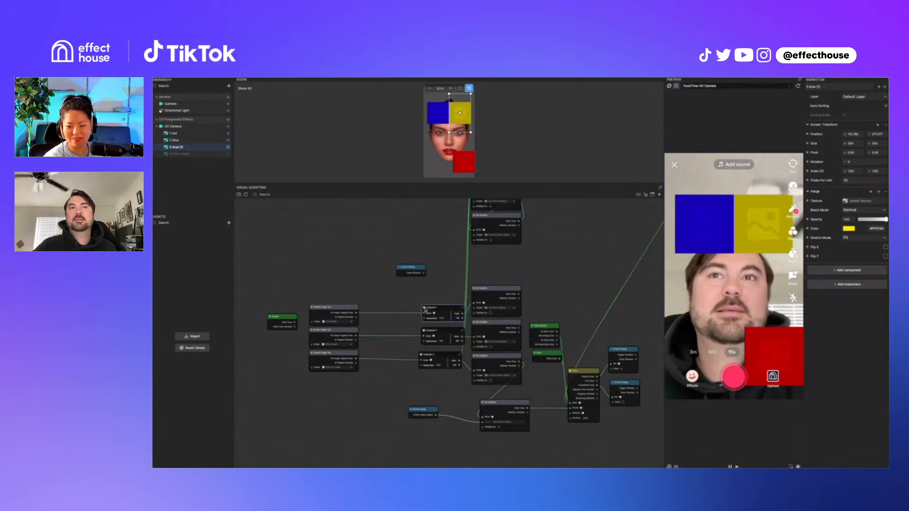
left_click(254, 211)
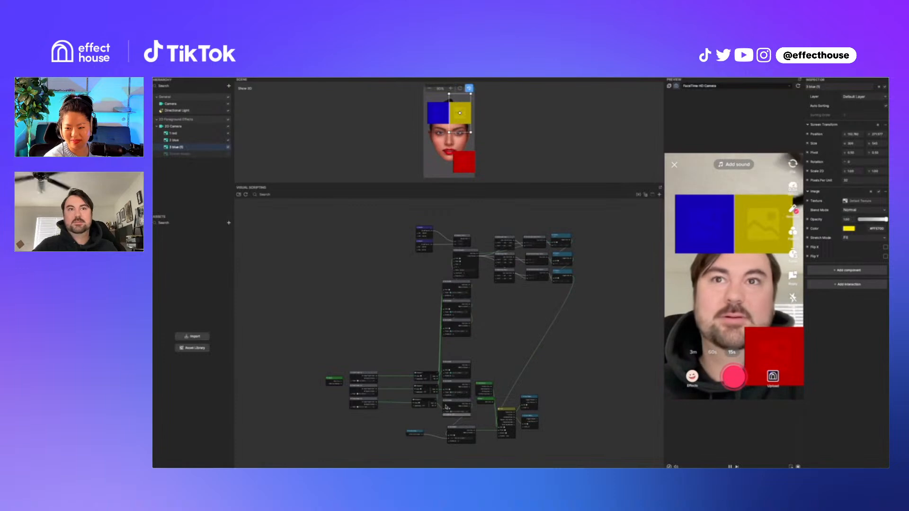
scroll(403, 350, "up", 5)
double_click(402, 349)
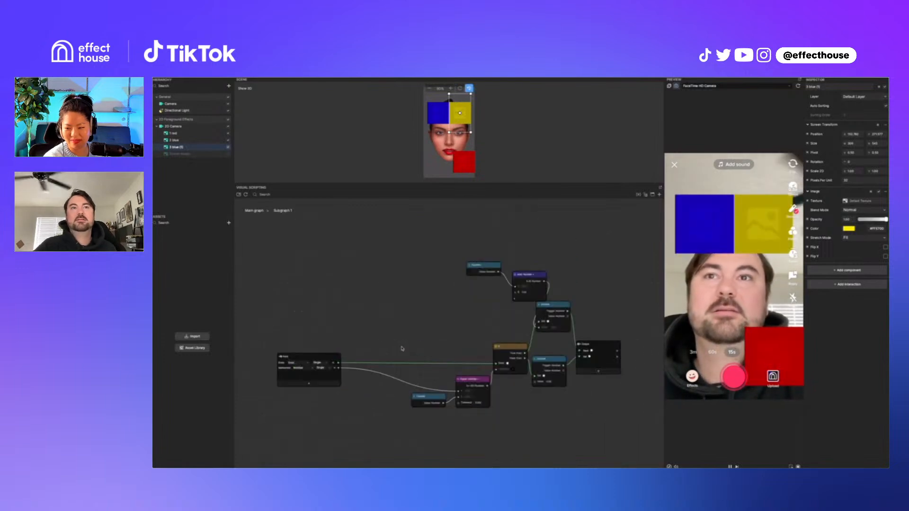
right_click(476, 445)
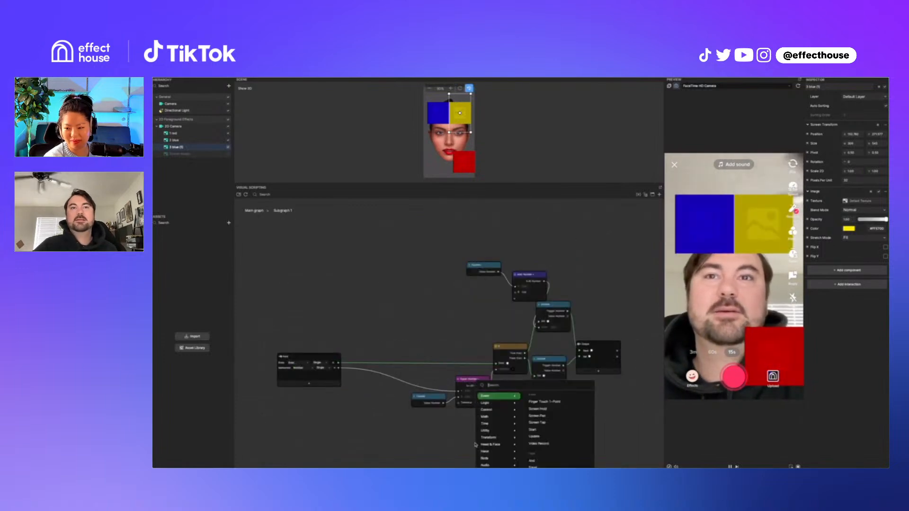
type("ad")
key("BackSpace")
key("BackSpace")
type("nd")
key("Return")
left_click_drag(496, 446, 477, 414)
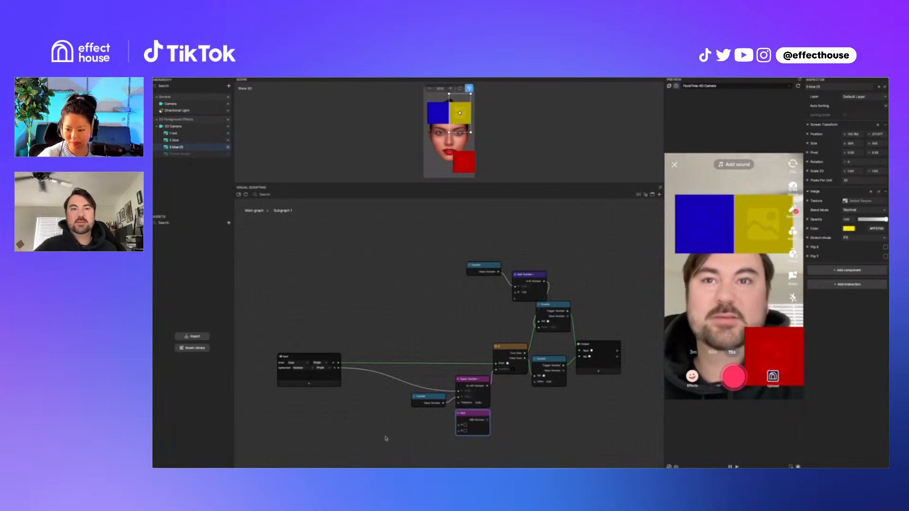
Paste the isTimerTicking get node into the subgraph and wire it with the Equal result through the And node into the If condition
left_click(418, 437)
key("super+v")
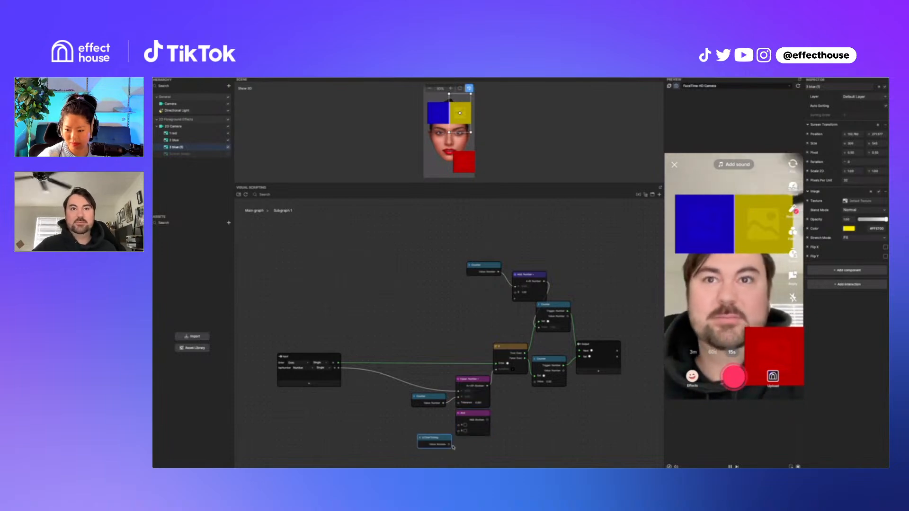
left_click_drag(450, 446, 496, 371)
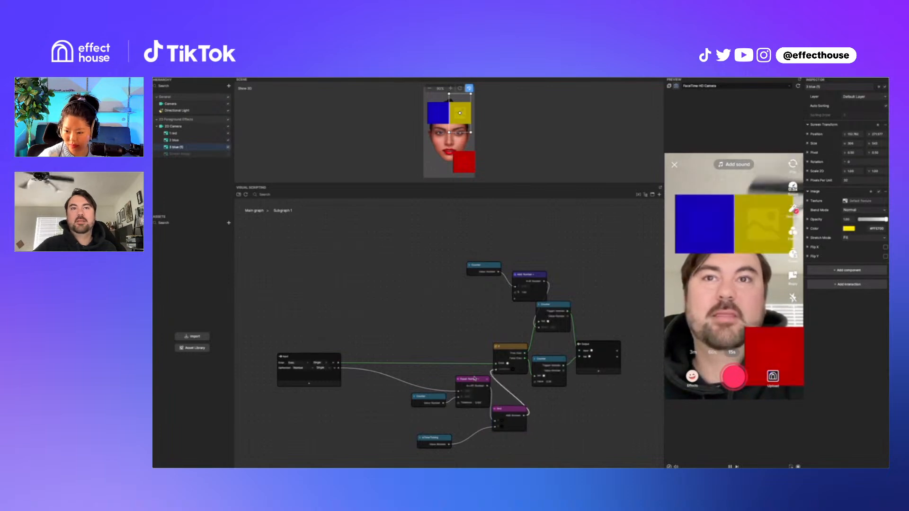
Line up the Equal, And and isTimerTicking nodes compactly before the If node, and return to the Timer section of the main graph
left_click_drag(462, 415, 412, 375)
left_click_drag(522, 409, 472, 373)
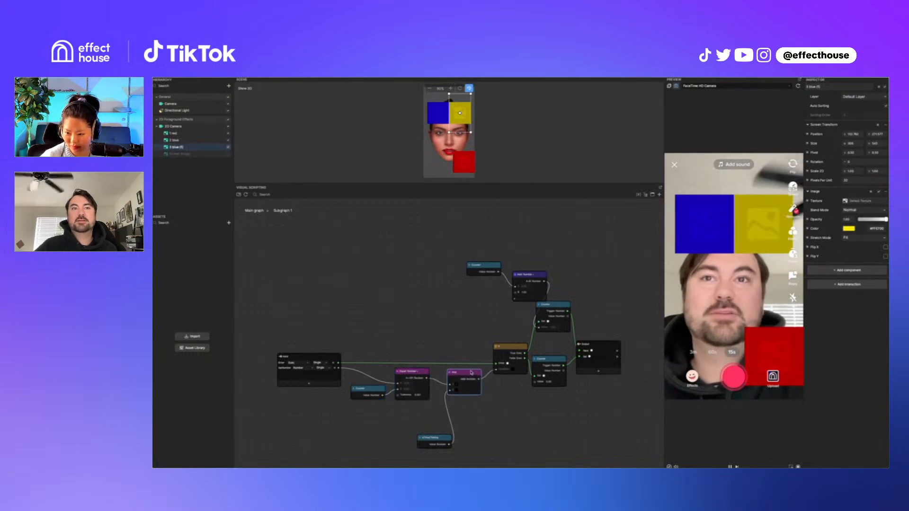
left_click_drag(446, 439, 426, 410)
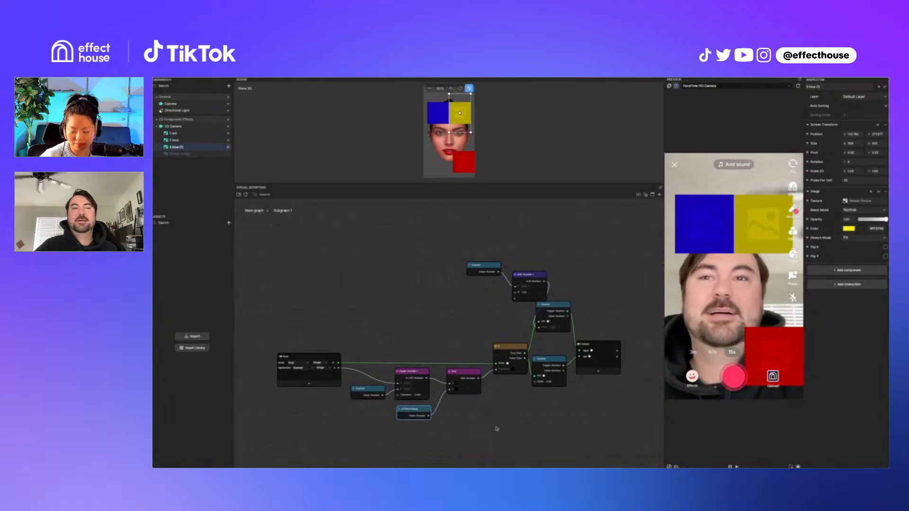
left_click(255, 211)
scroll(531, 442, "up", 6)
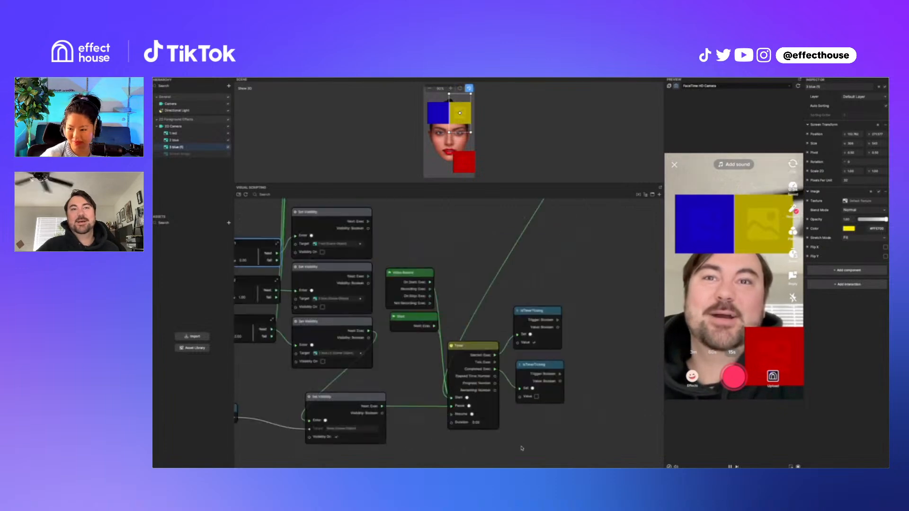
Set the Timer node's duration to 2 and move the Start node down beside the Timer's Start input
left_click(467, 414)
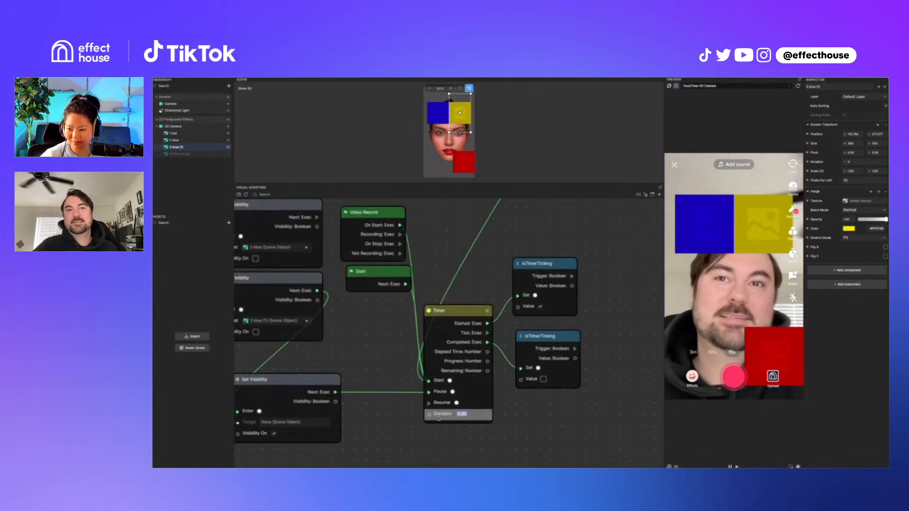
type("2")
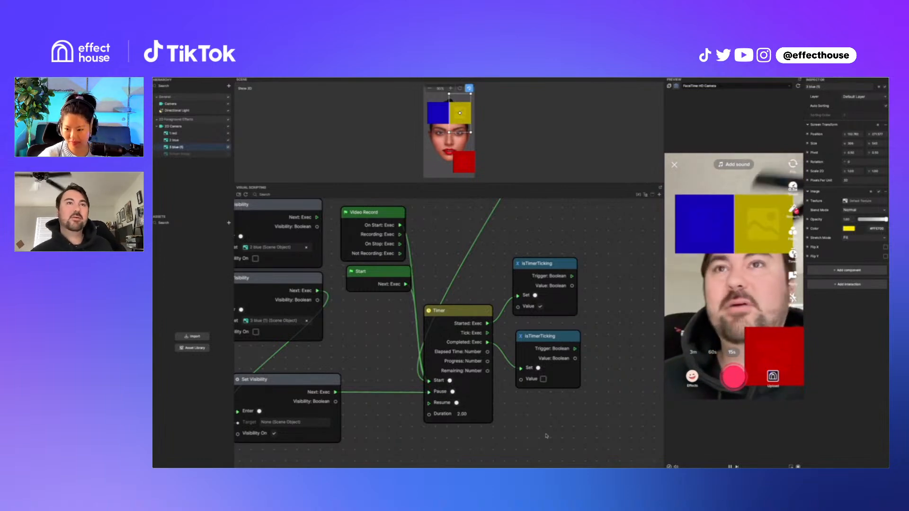
left_click_drag(388, 272, 386, 366)
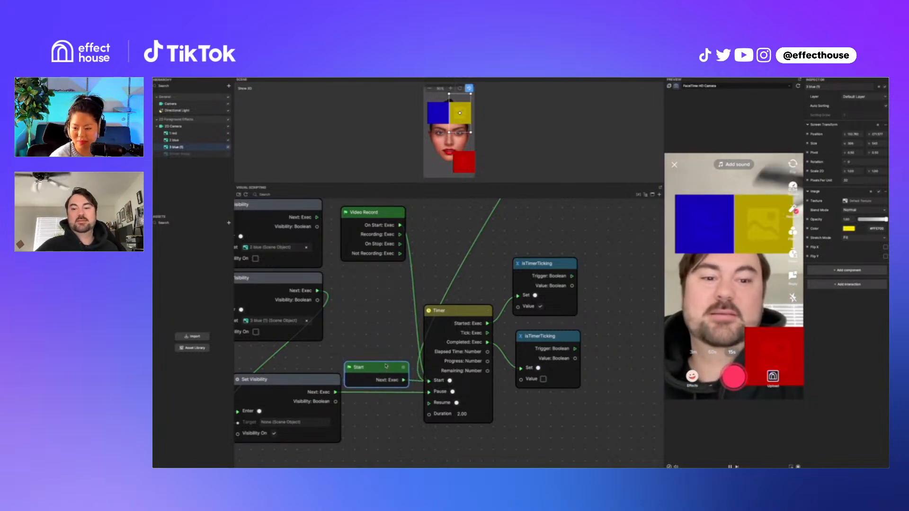
Line up the three subgraph nodes in a column, closer to their Screen Image Tap nodes
scroll(386, 366, "down", 4)
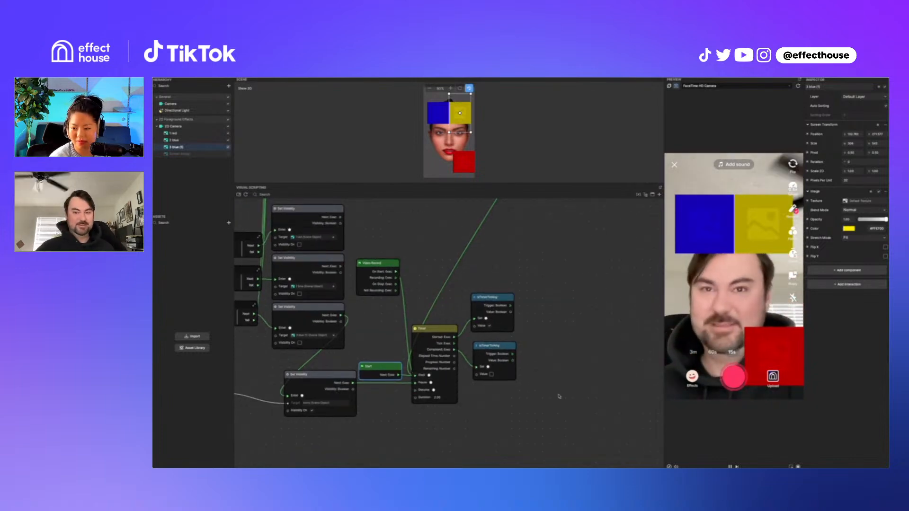
scroll(548, 385, "down", 4)
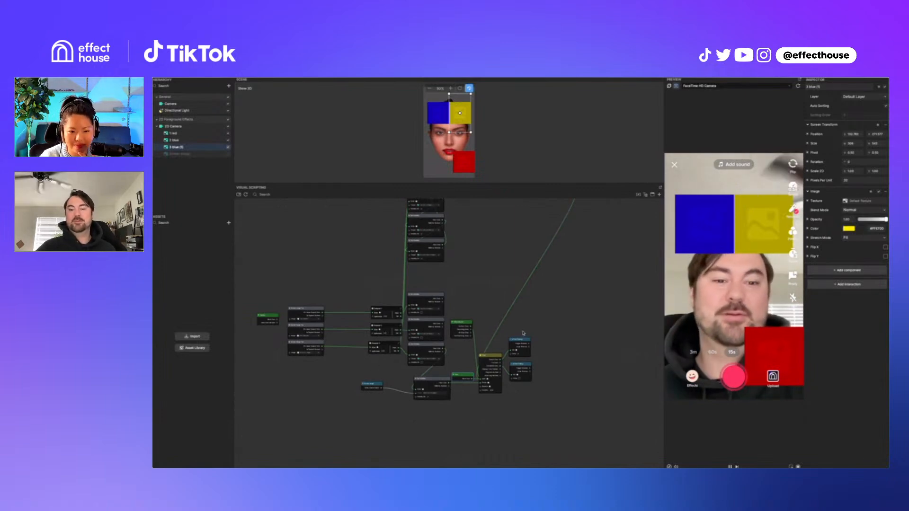
scroll(578, 284, "down", 3)
scroll(546, 291, "up", 1)
scroll(497, 298, "up", 5)
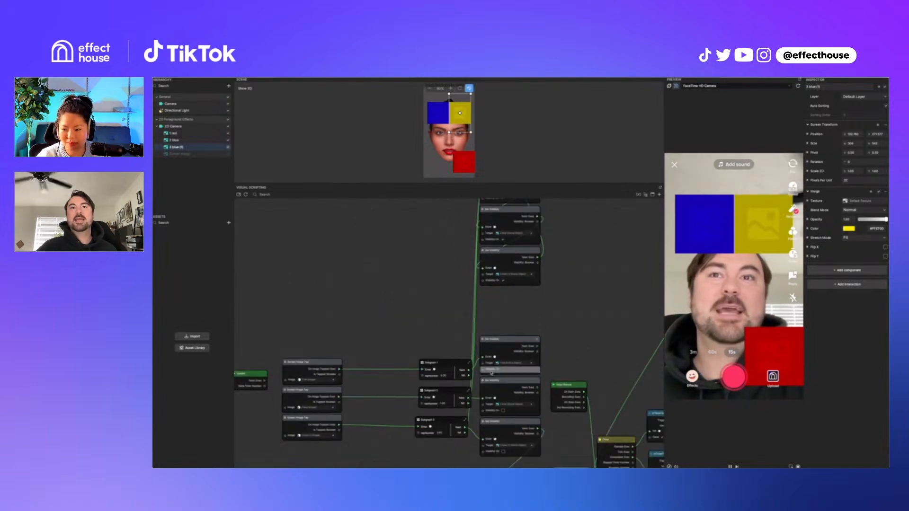
left_click_drag(444, 365, 429, 364)
left_click_drag(449, 393, 429, 393)
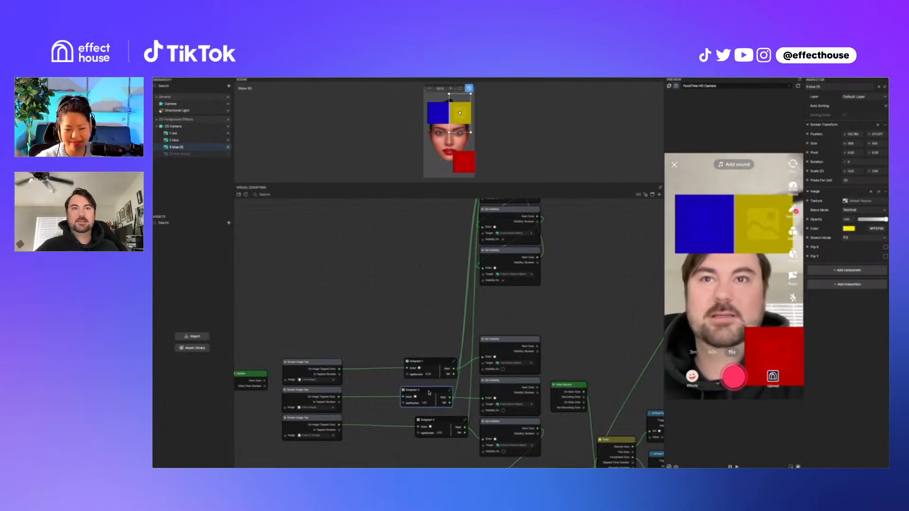
left_click_drag(446, 425, 430, 424)
left_click_drag(442, 391, 436, 361)
Duplicate the first subgraph node twice and place the copies near the second and third subgraphs
left_click(440, 361)
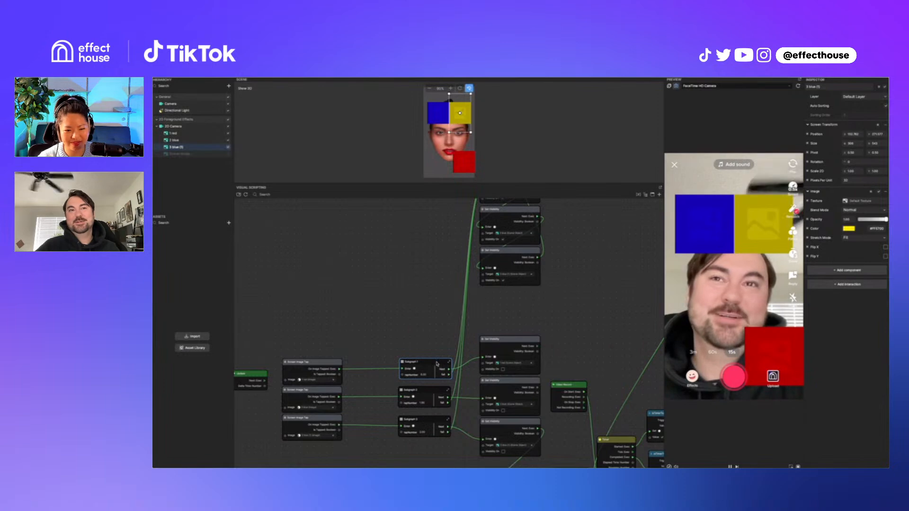
key("super+v")
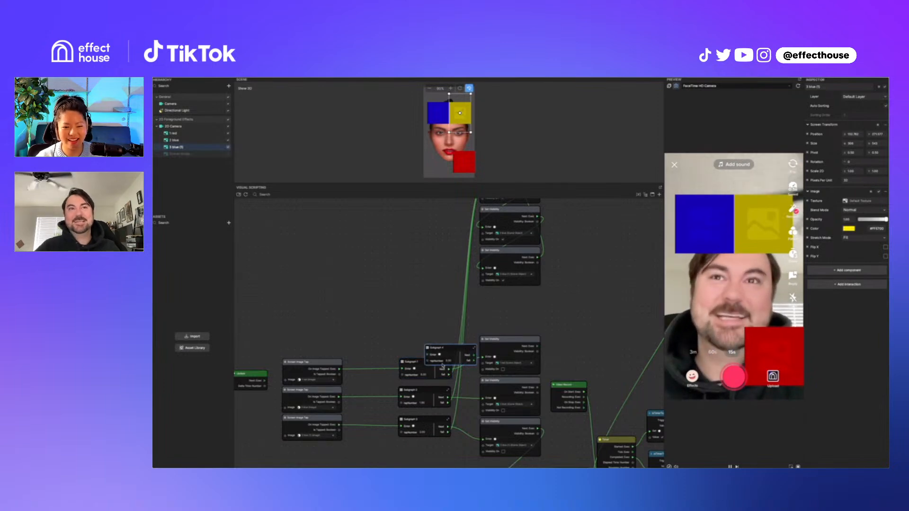
left_click_drag(462, 349, 418, 440)
key("super+v")
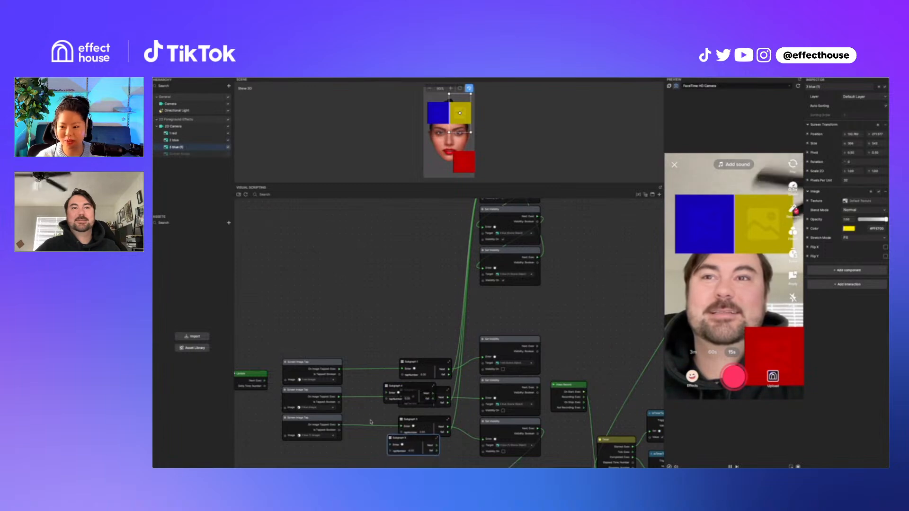
Wire the second and third Screen Image Tap nodes through the subgraph copies into the second and third lower Set Visibility nodes
left_click_drag(345, 424, 389, 446)
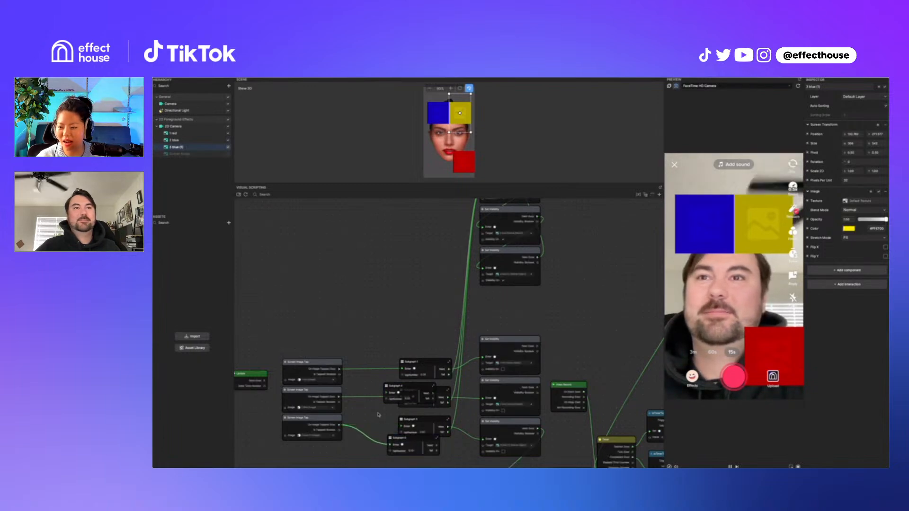
left_click_drag(340, 397, 483, 400)
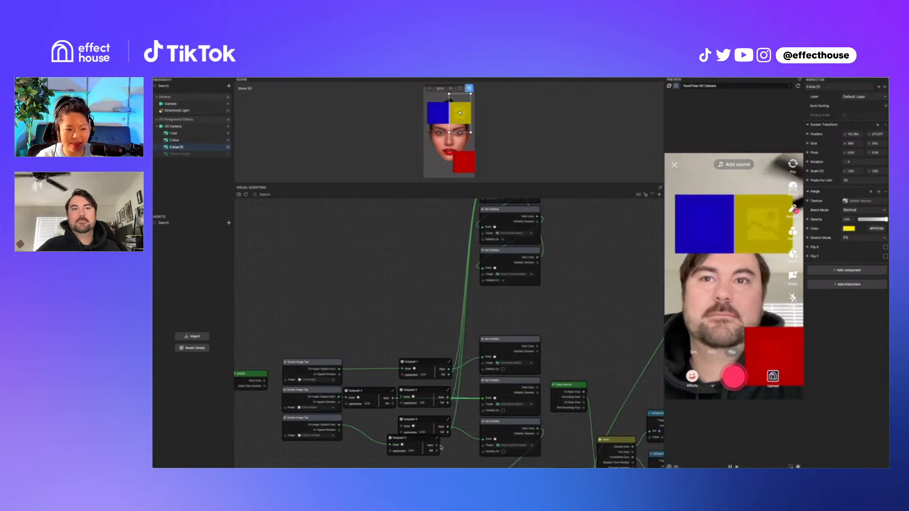
left_click_drag(436, 447, 483, 440)
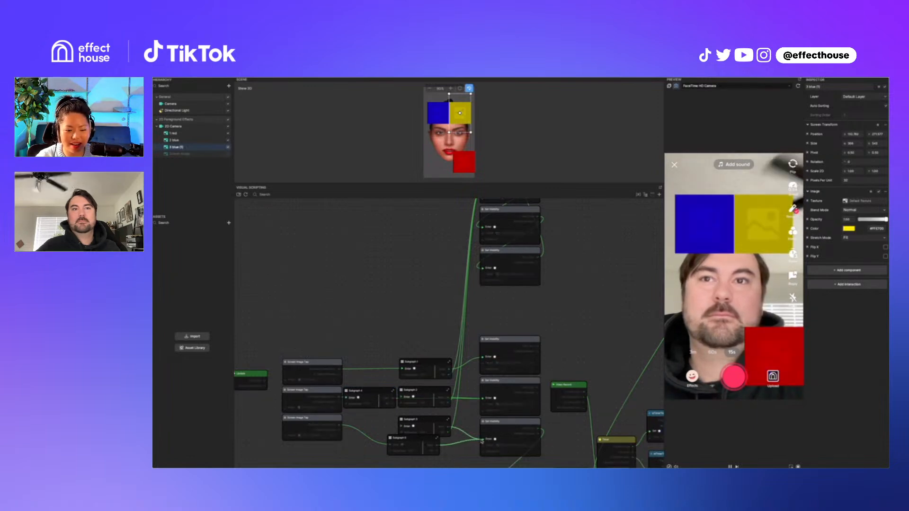
Delete the original second and third subgraph nodes
left_click(436, 423)
key("Delete")
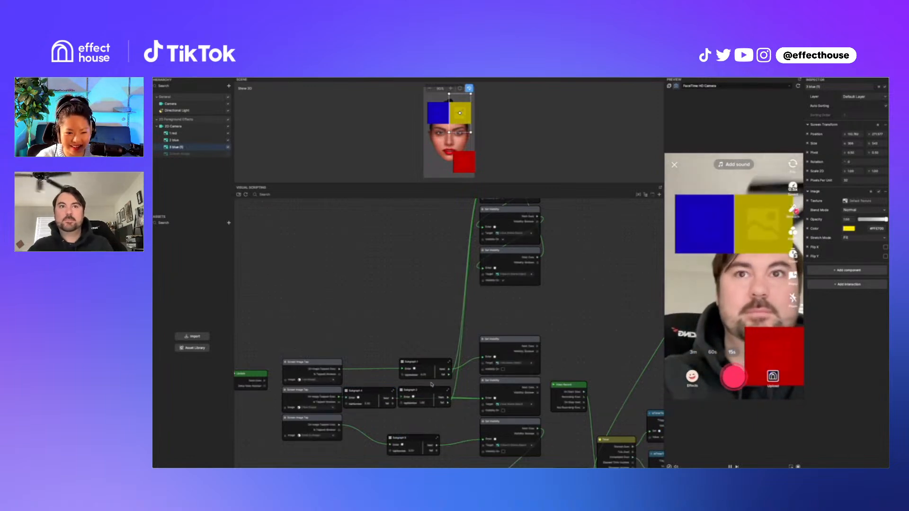
left_click(430, 391)
key("Delete")
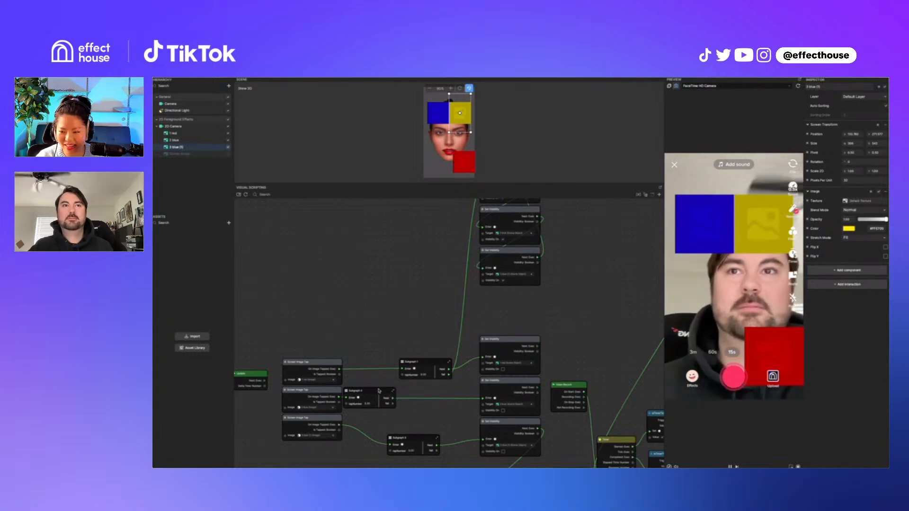
Align the two subgraph copies under the first subgraph and set their tapNumber values to 1 and 2
left_click_drag(377, 393, 436, 392)
left_click(427, 432)
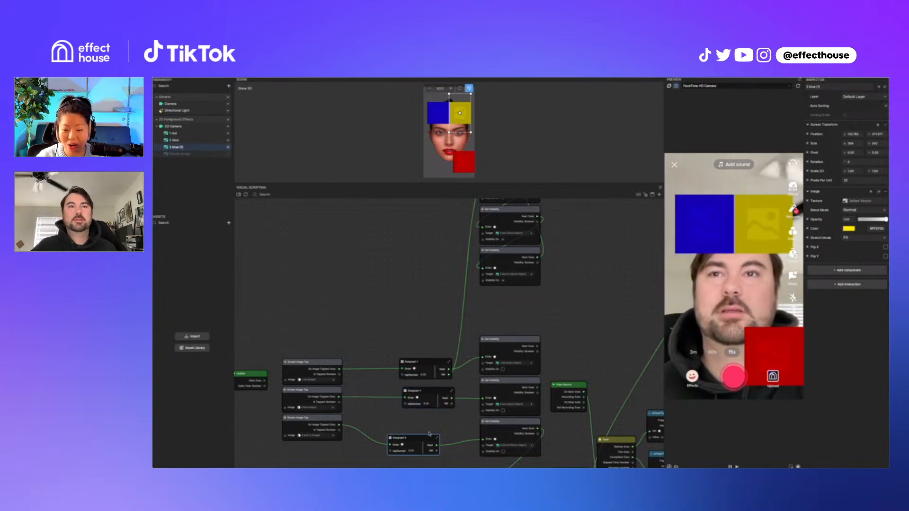
left_click_drag(423, 443, 421, 405)
type("1")
double_click(429, 435)
type("2")
Connect the Next outputs that are missing from the subgraph copies to the first Set Visibility node of the upper chain
left_click(470, 383)
scroll(466, 397, "up", 2)
scroll(458, 404, "down", 1)
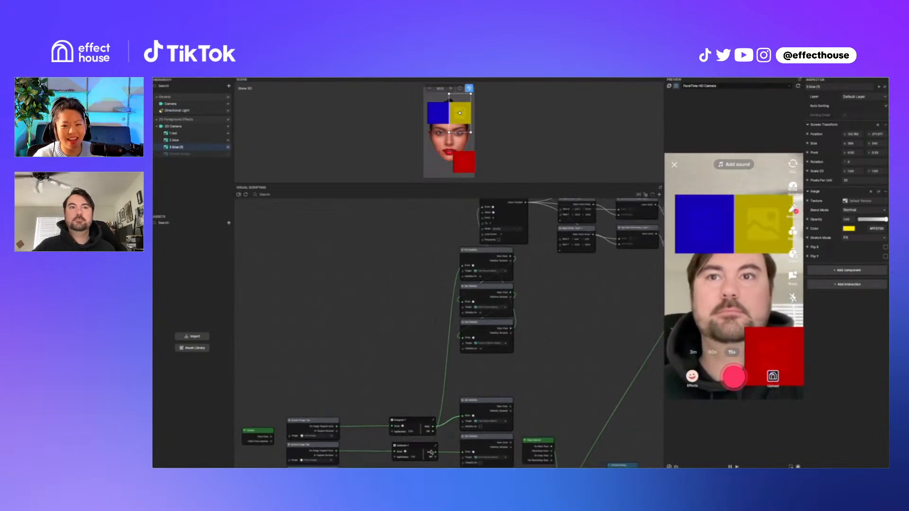
left_click_drag(436, 453, 463, 265)
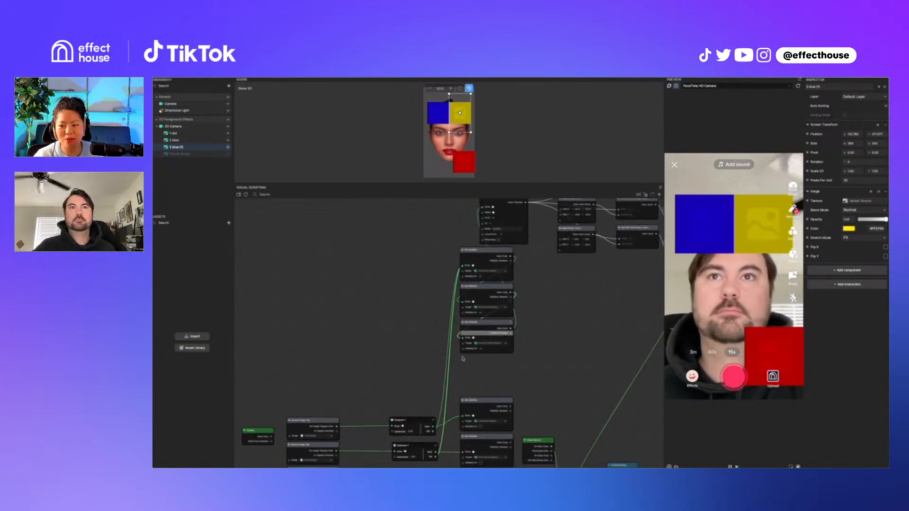
Test the tap order in the preview by tapping the coloured squares, ending with red and yellow
scroll(473, 403, "down", 3)
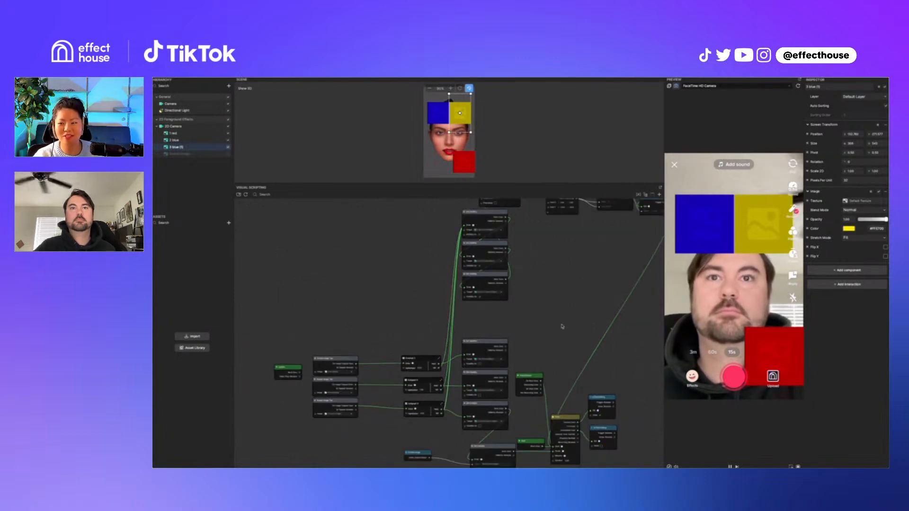
left_click(708, 241)
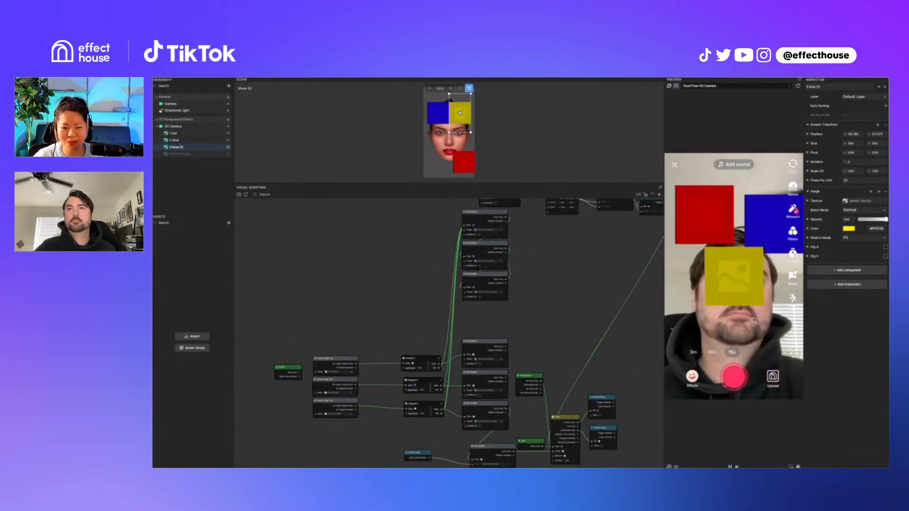
left_click(706, 214)
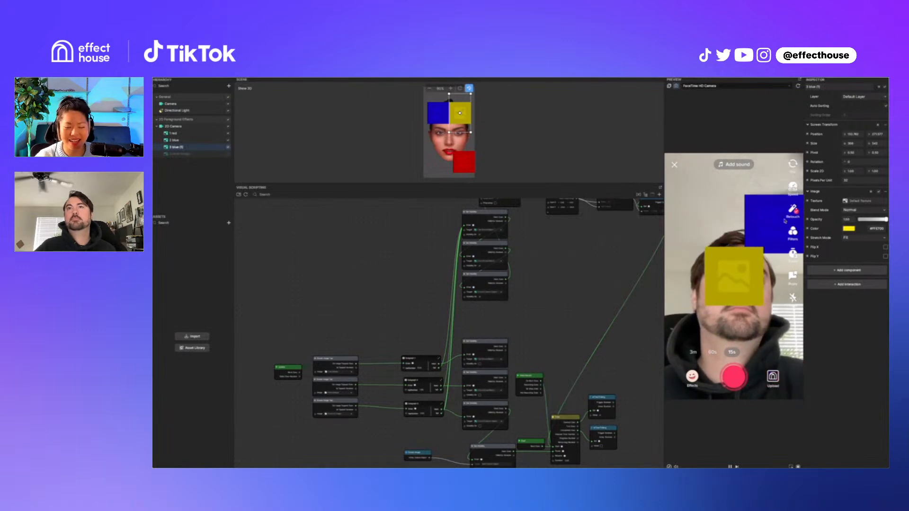
left_click(742, 291)
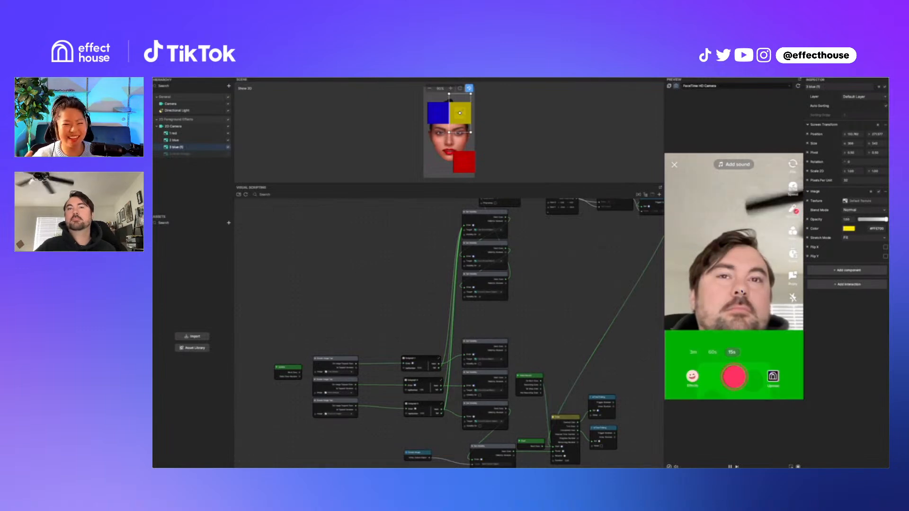
Align the bottom Set Visibility node beneath the three Set Visibility nodes above it
scroll(563, 350, "down", 3)
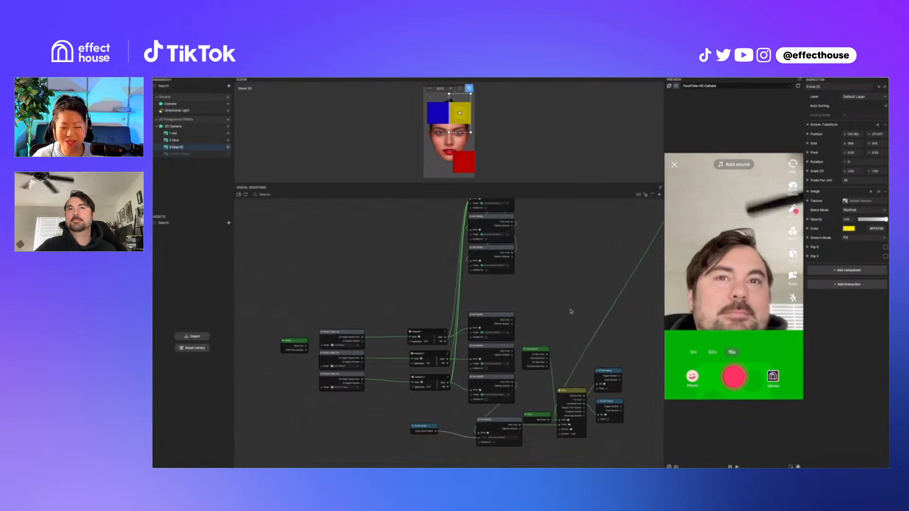
mouse_move(514, 395)
left_mouse_down()
mouse_move(499, 386)
mouse_move(536, 370)
mouse_move(503, 386)
left_mouse_up()
scroll(531, 346, "up", 3)
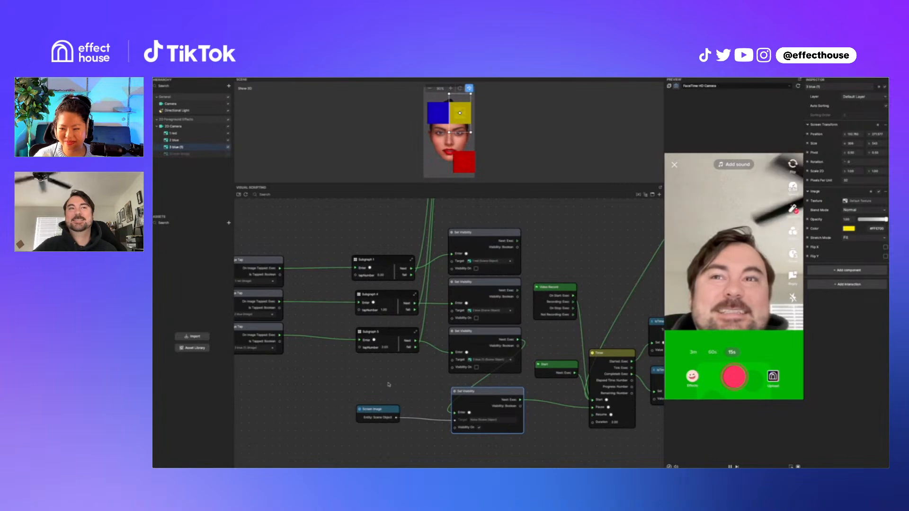
Restart the effect preview and tap the red, blue and yellow squares in order to test the timed sequence
scroll(389, 384, "down", 4)
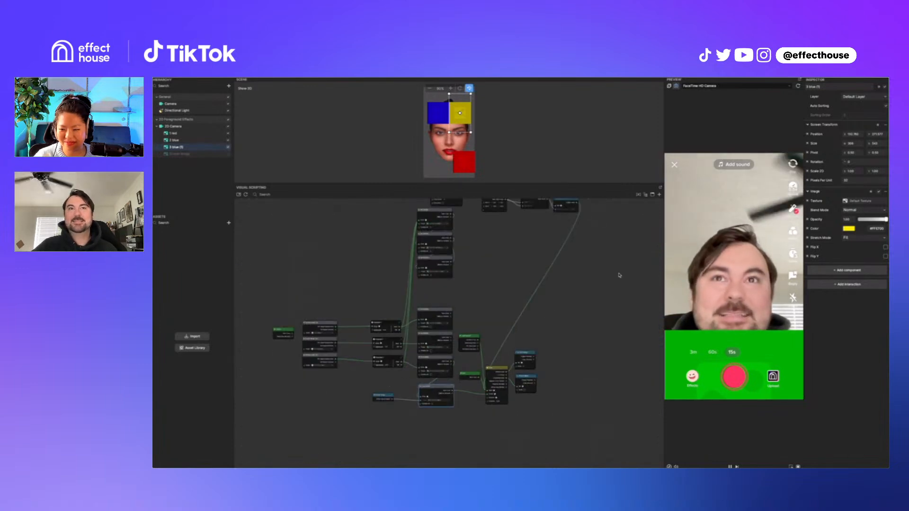
left_click(798, 85)
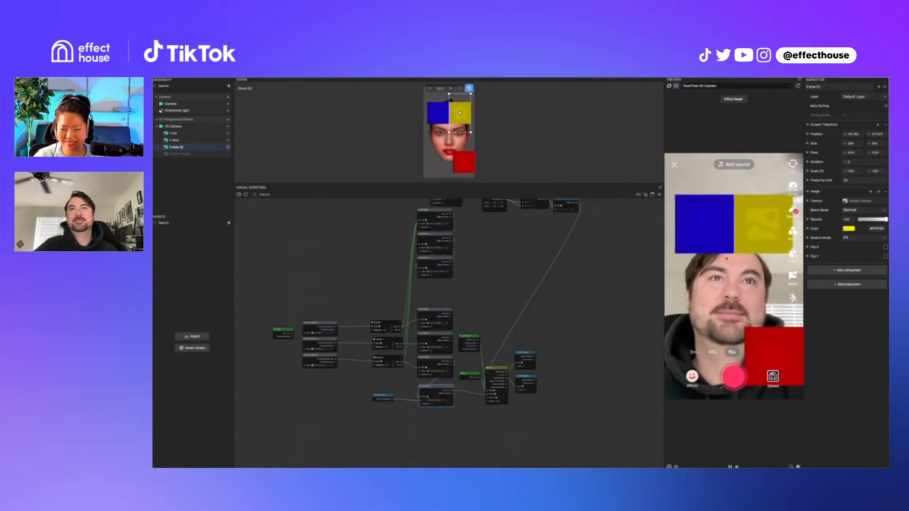
left_click(775, 351)
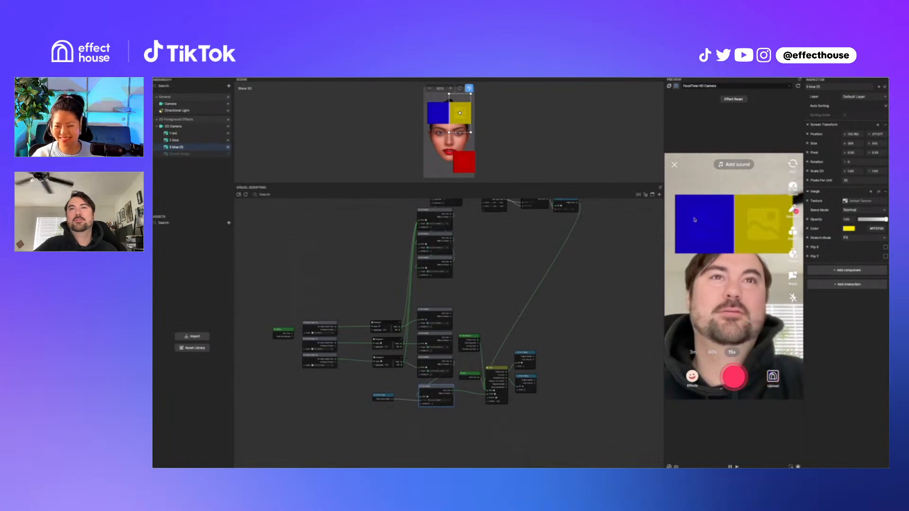
left_click(696, 223)
left_click(763, 229)
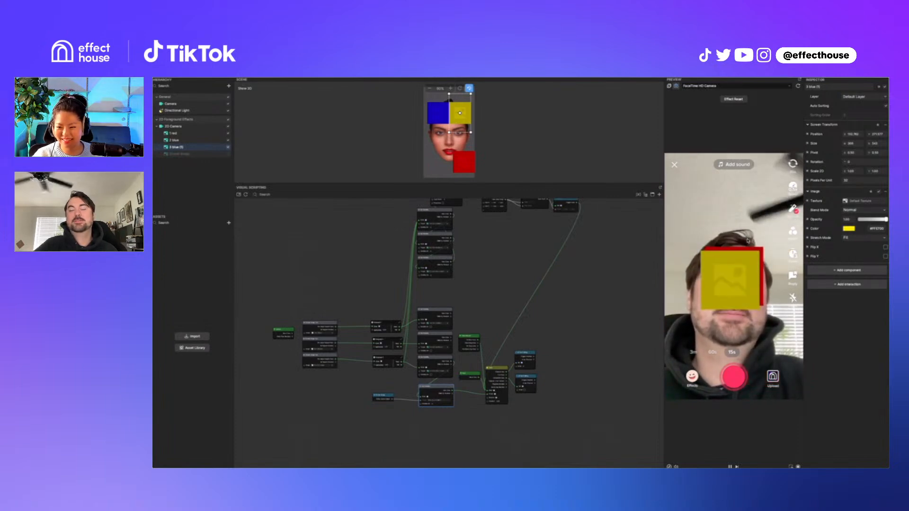
Restart the effect preview and set the Timer node's duration to 5
scroll(560, 385, "up", 5)
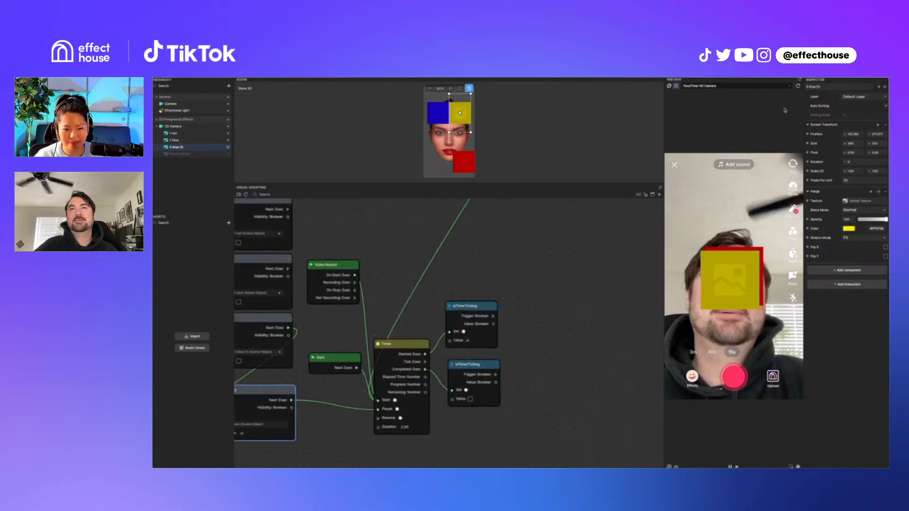
left_click(798, 86)
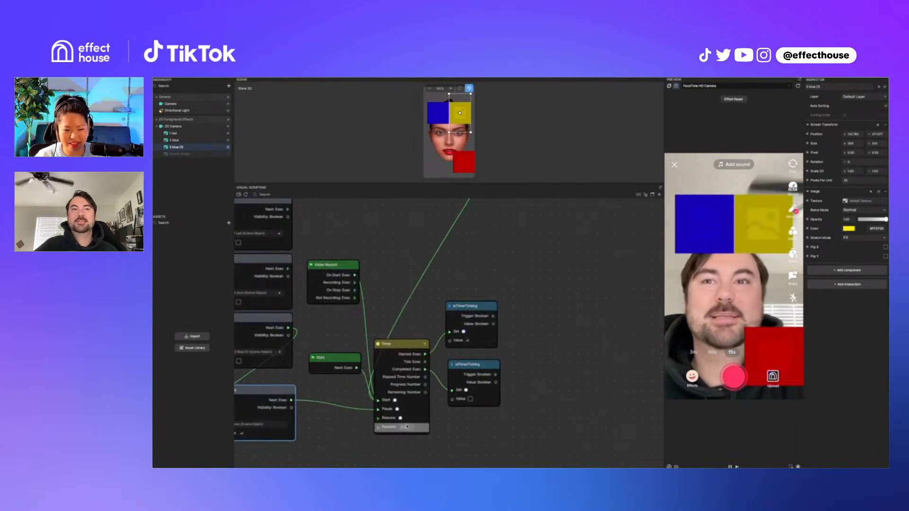
left_click(515, 435)
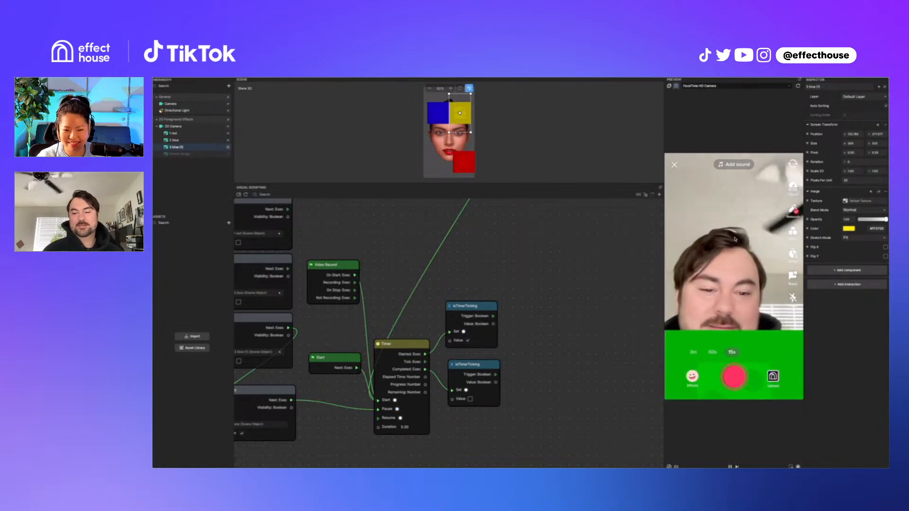
scroll(564, 301, "down", 3)
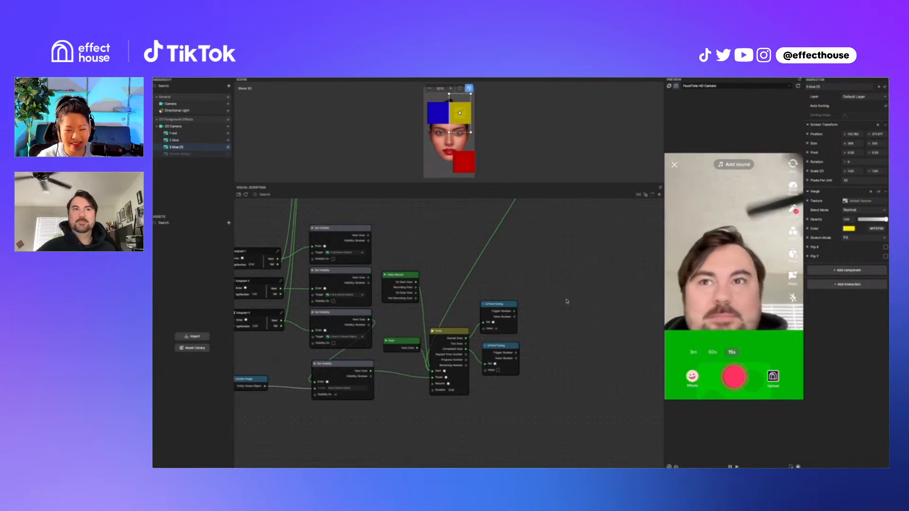
scroll(465, 244, "down", 1)
scroll(561, 251, "left", 5)
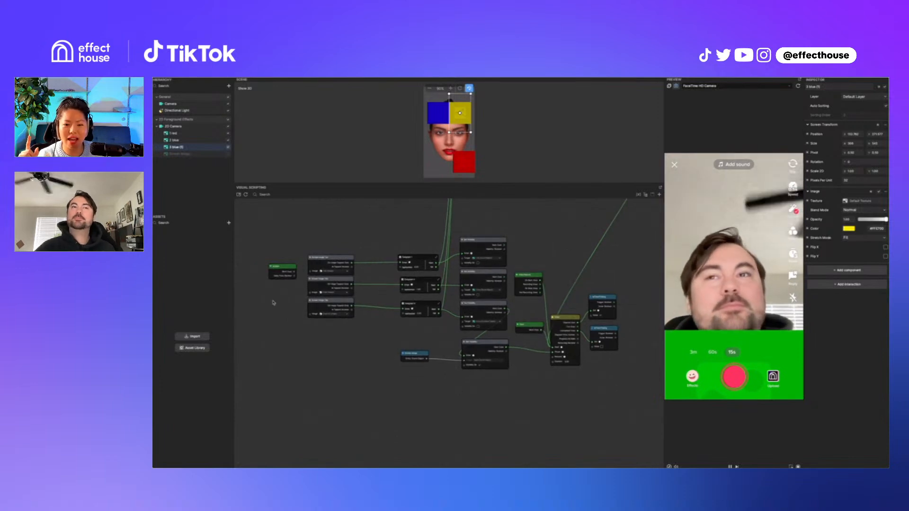
left_click(338, 305)
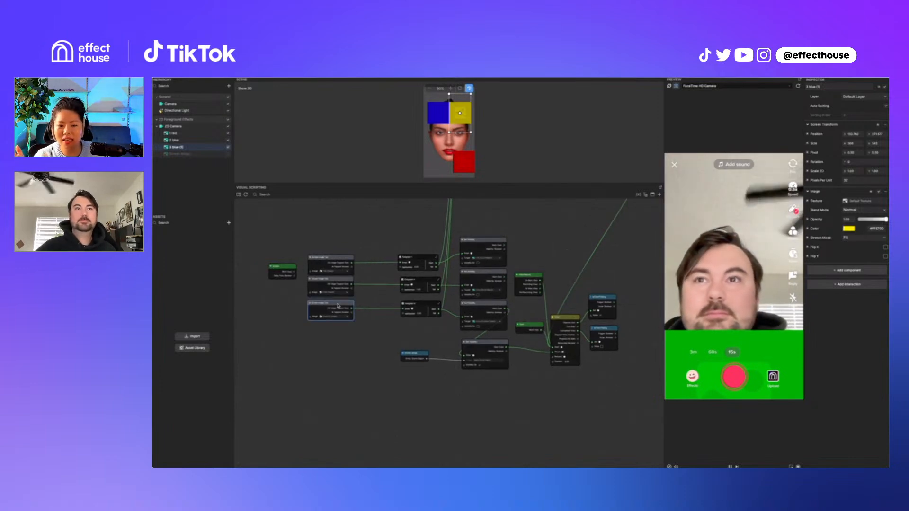
left_click(340, 261)
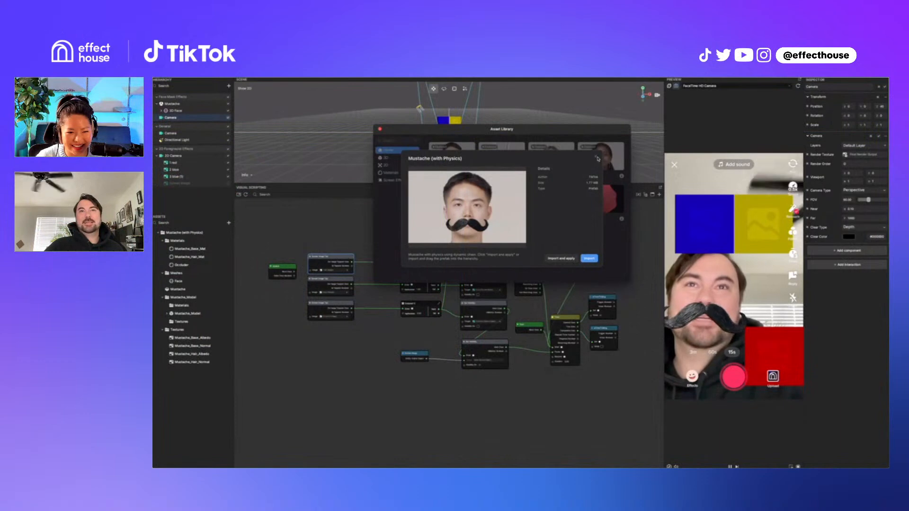
Close the Mustache (with Physics) asset details and the Asset Library
left_click(596, 158)
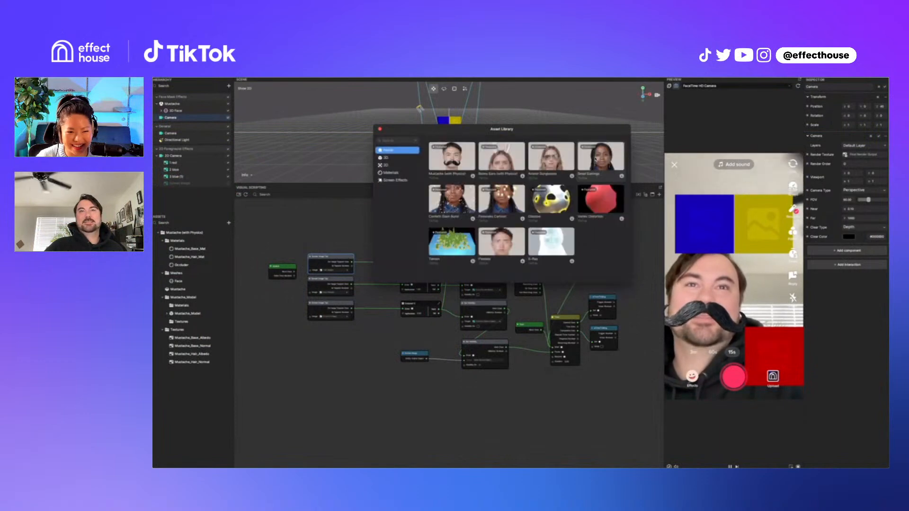
left_click(379, 128)
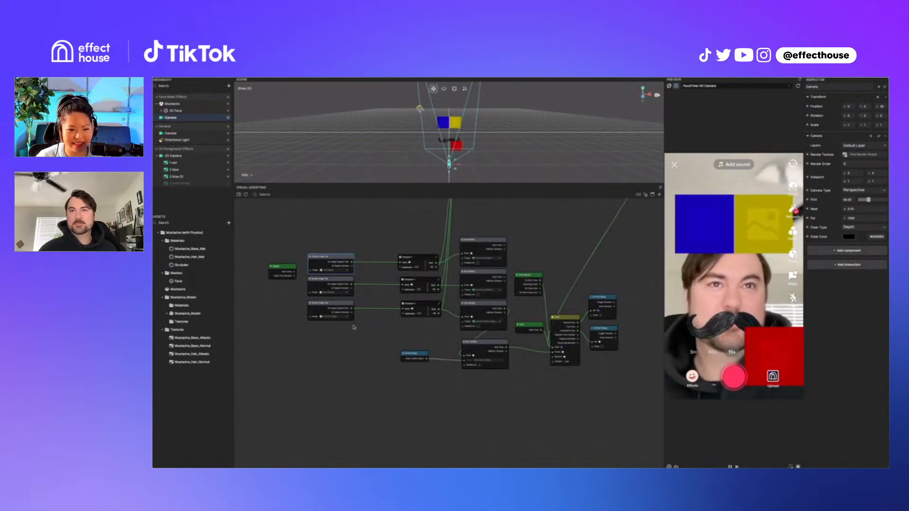
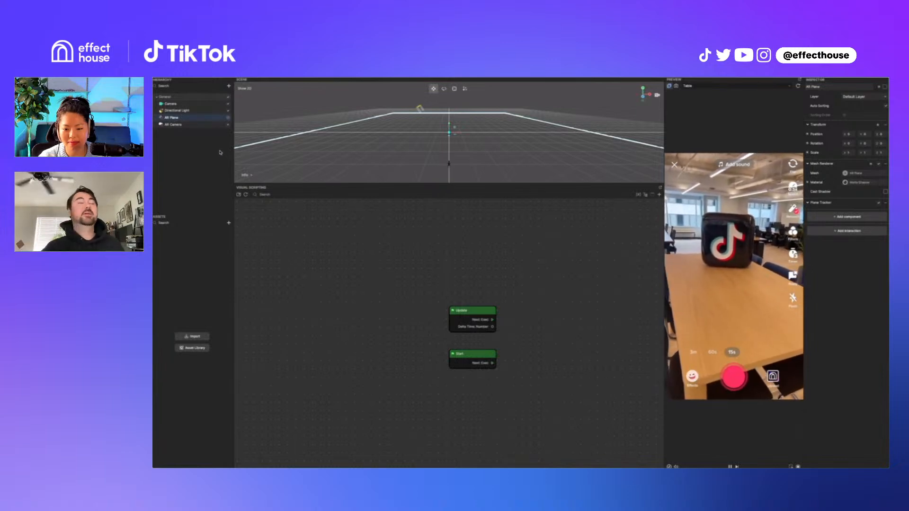
Select the AR Camera and examine the Tracking Mode options of its Device Tracker, leaving World selected
left_click(179, 127)
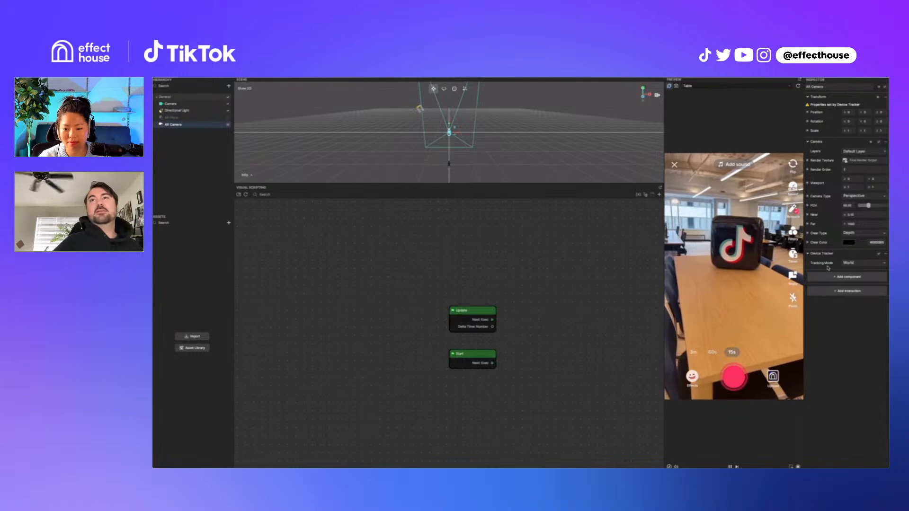
left_click(866, 263)
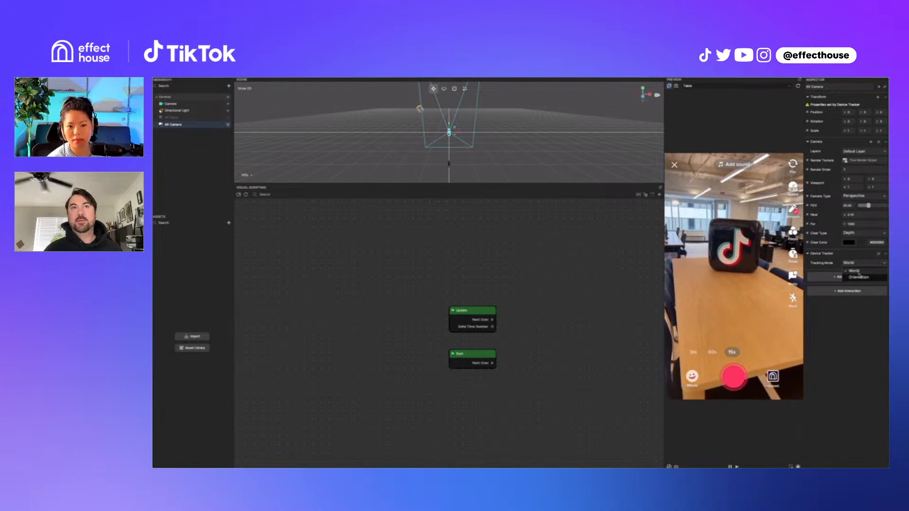
left_click(868, 290)
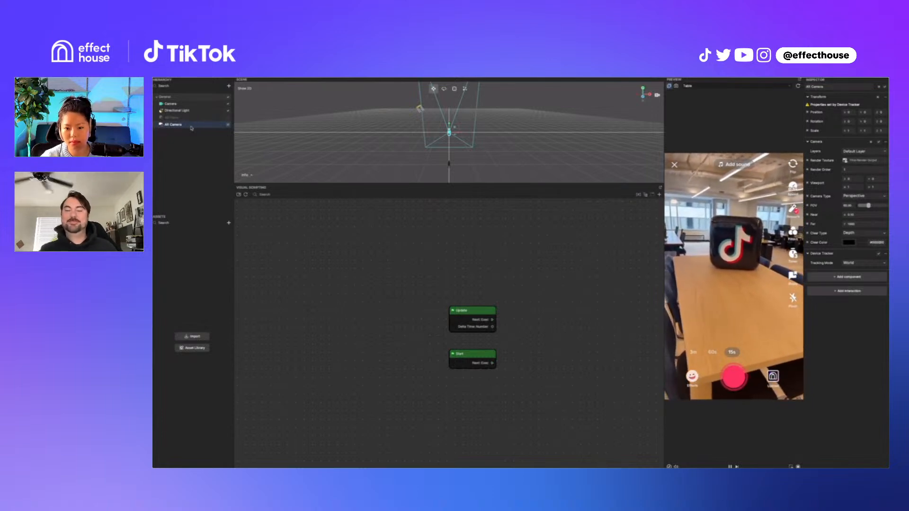
Add getter nodes for the AR Camera's Position and Rotation and stack them above the Update node
left_click(808, 113)
left_click(813, 119)
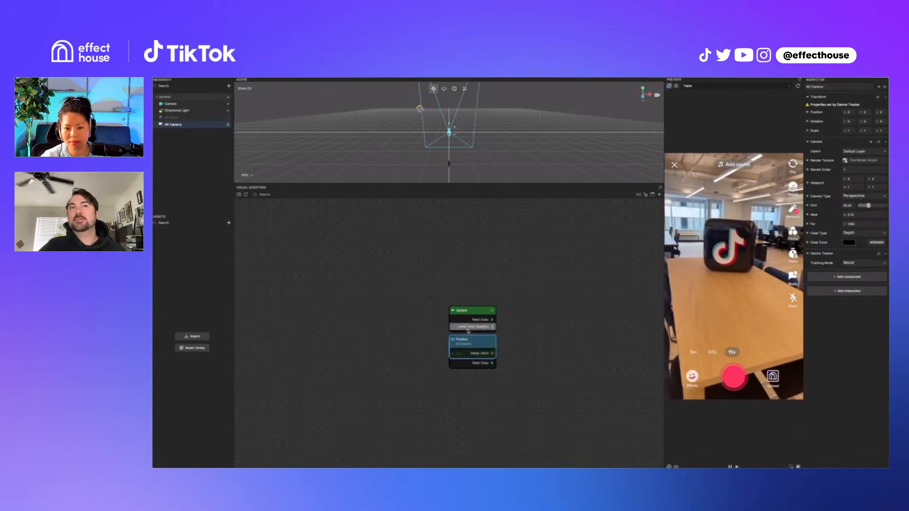
left_click_drag(466, 345, 471, 250)
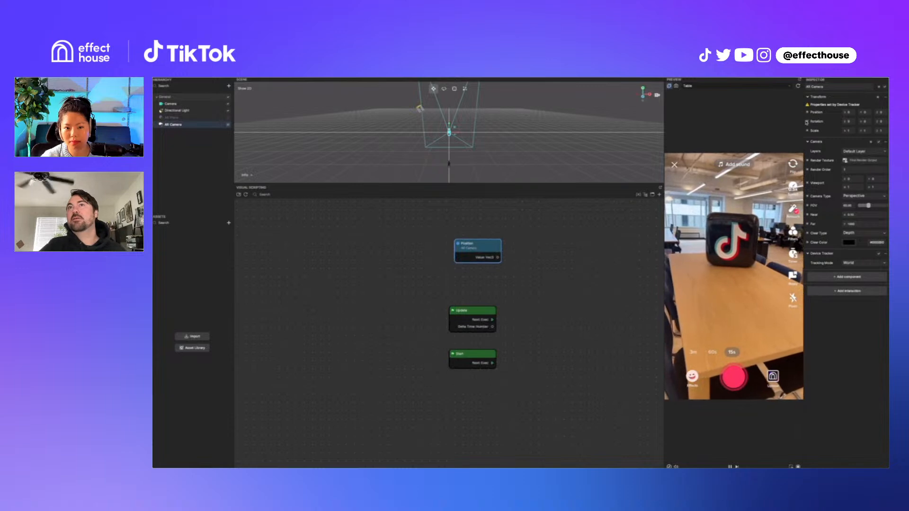
left_click(806, 122)
left_click(816, 129)
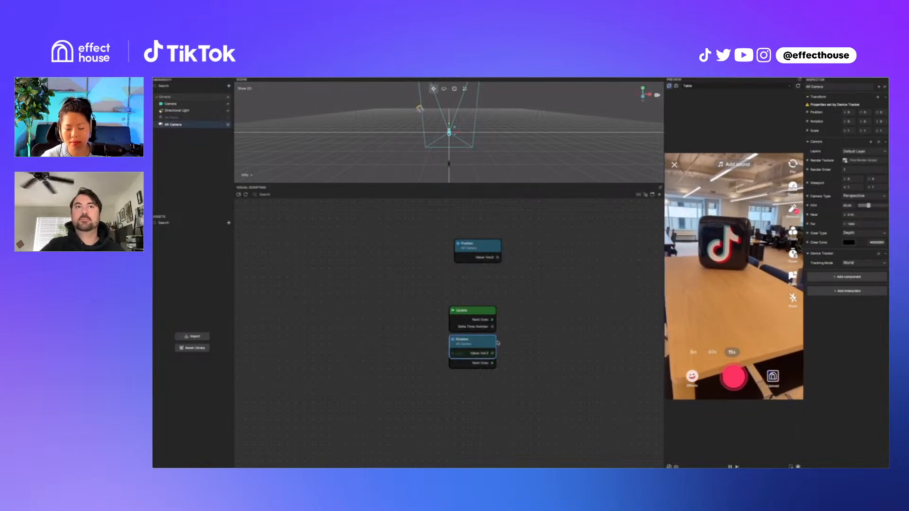
left_click_drag(485, 342, 487, 266)
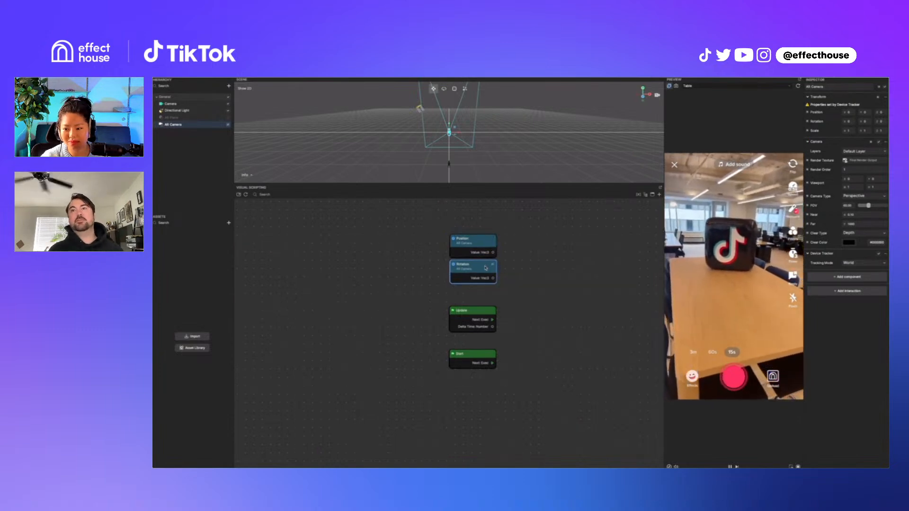
Add a Peek node and feed it the Vec3 value of the AR Camera's Position node
double_click(519, 241)
type("value")
key("Return")
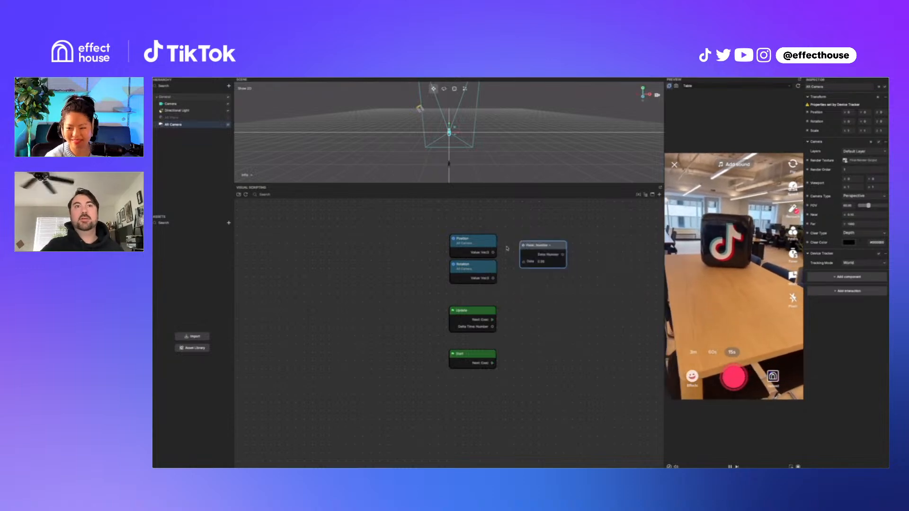
left_click_drag(494, 252, 562, 234)
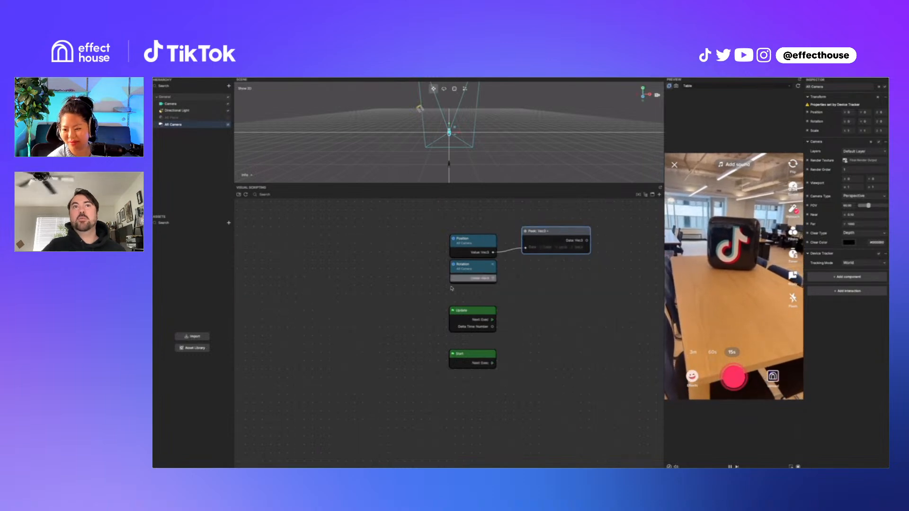
Duplicate the Peek node below the first and connect the AR Camera's Rotation value to it to read the live data
key("ctrl+v")
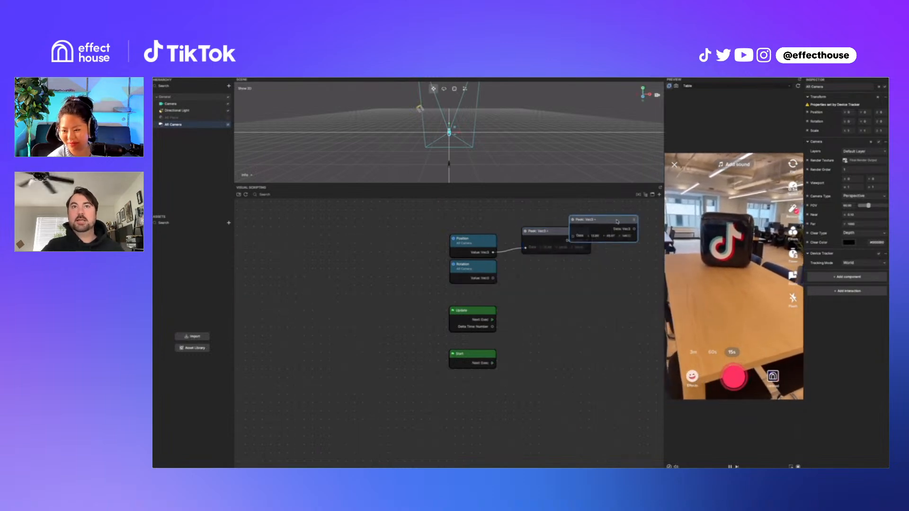
left_click_drag(617, 221, 565, 266)
left_click_drag(493, 279, 522, 283)
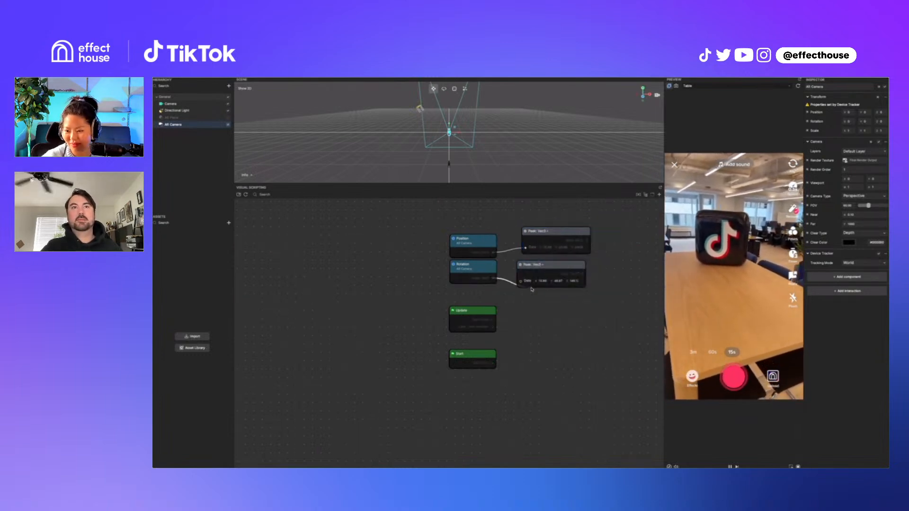
left_click_drag(563, 269, 566, 265)
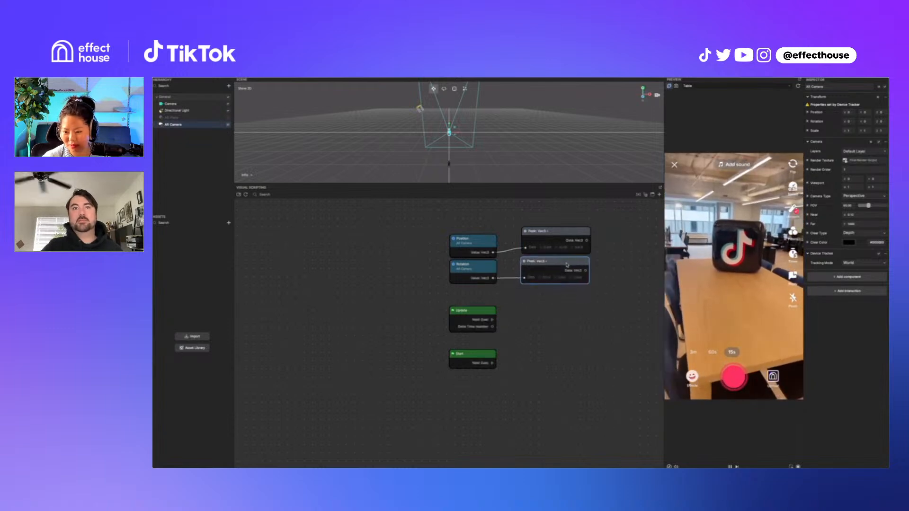
scroll(568, 266, "up", 4)
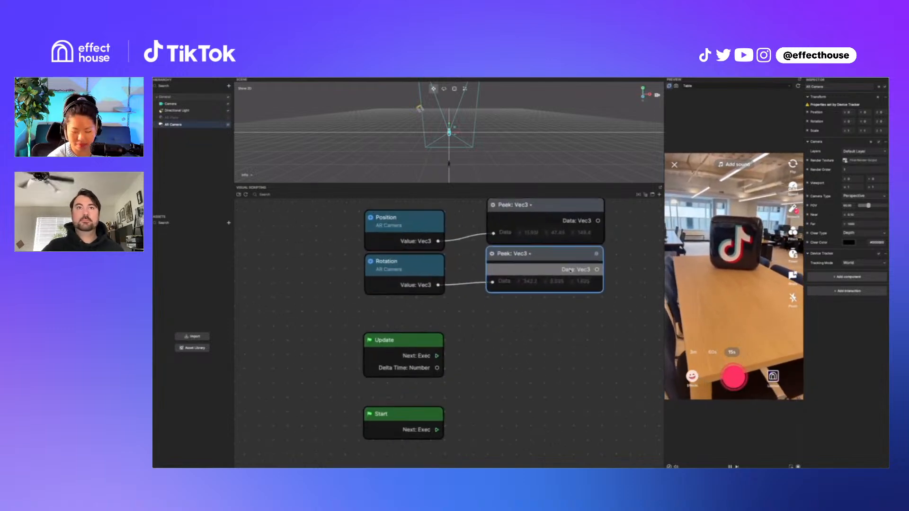
scroll(571, 269, "up", 2)
scroll(558, 237, "up", 2)
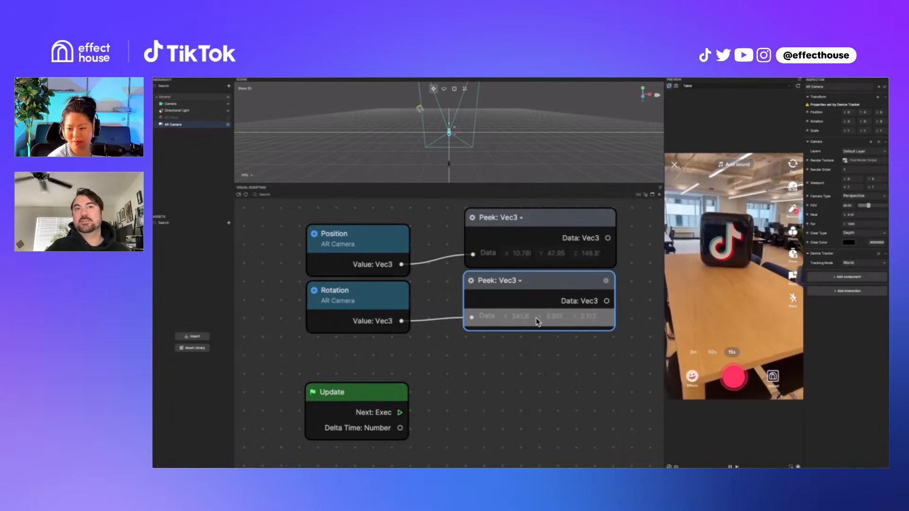
Add a Cube object to the scene
scroll(492, 364, "down", 2)
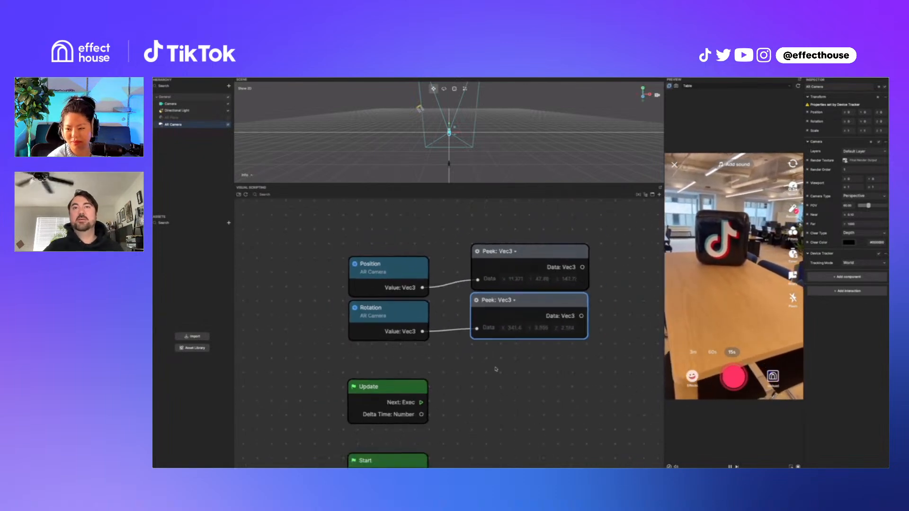
scroll(496, 370, "down", 1)
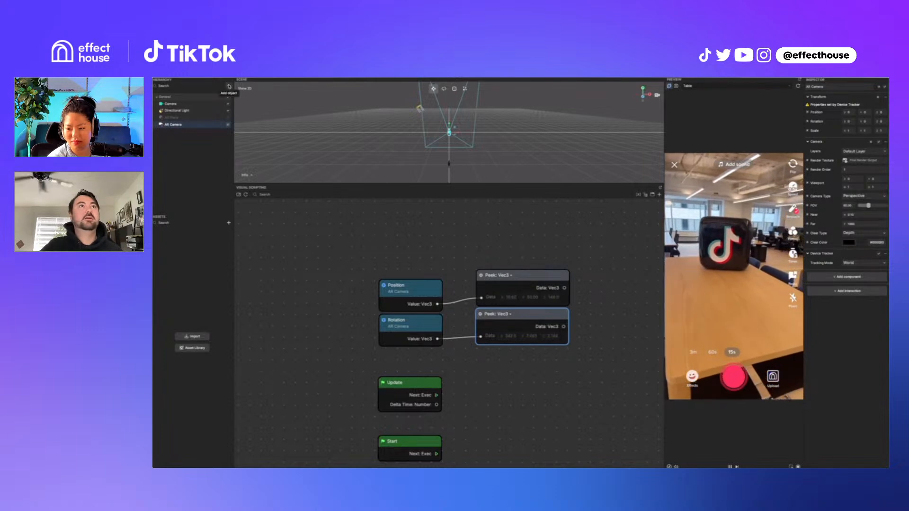
left_click(229, 86)
scroll(309, 142, "up", 5)
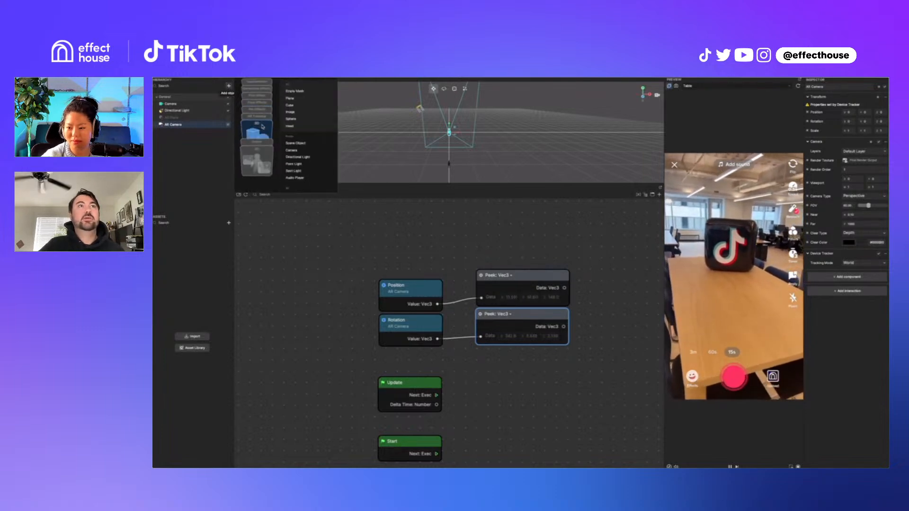
left_click(309, 142)
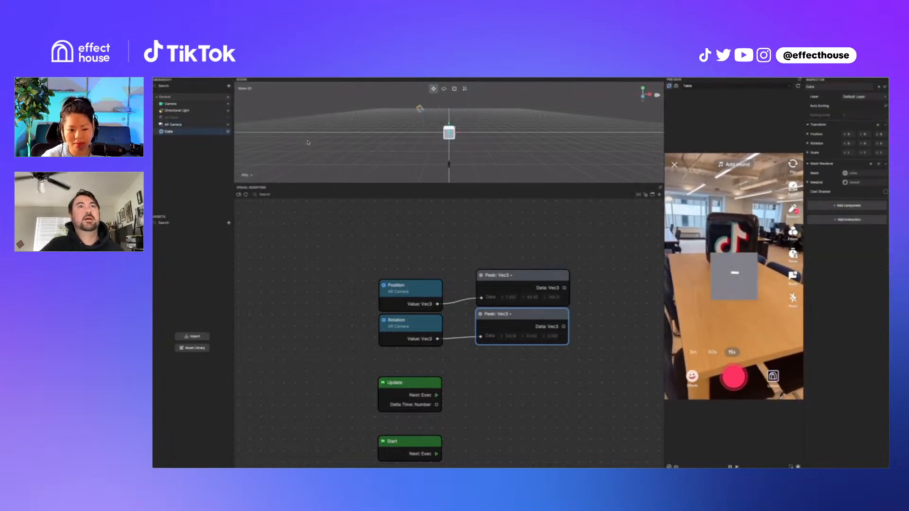
right_click(505, 223)
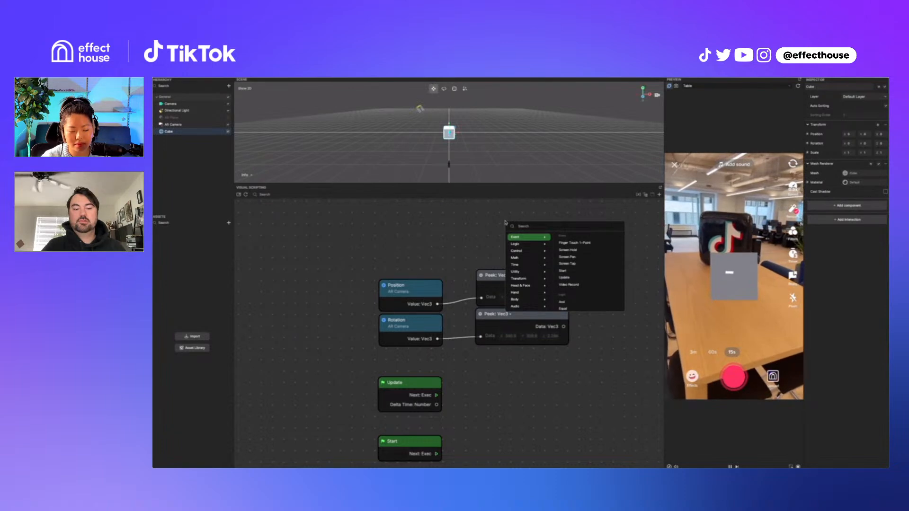
type("se")
key("BackSpace")
key("BackSpace")
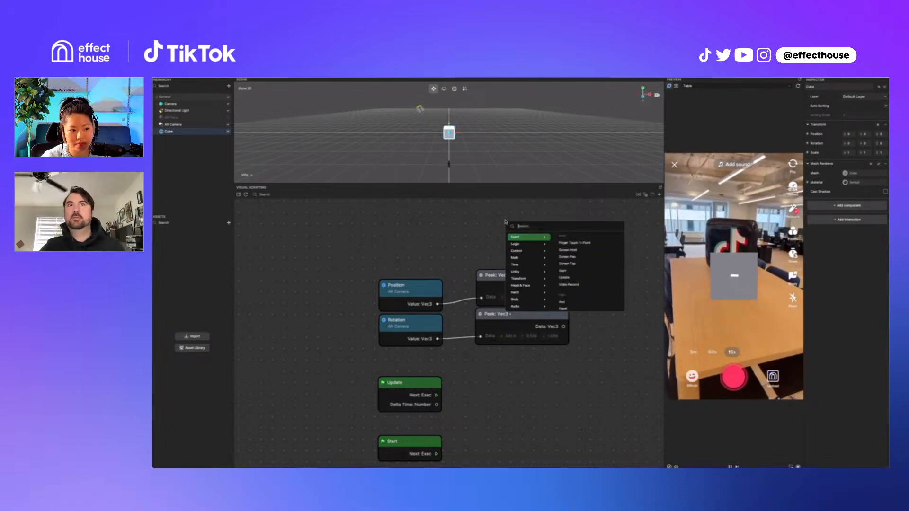
left_click(427, 225)
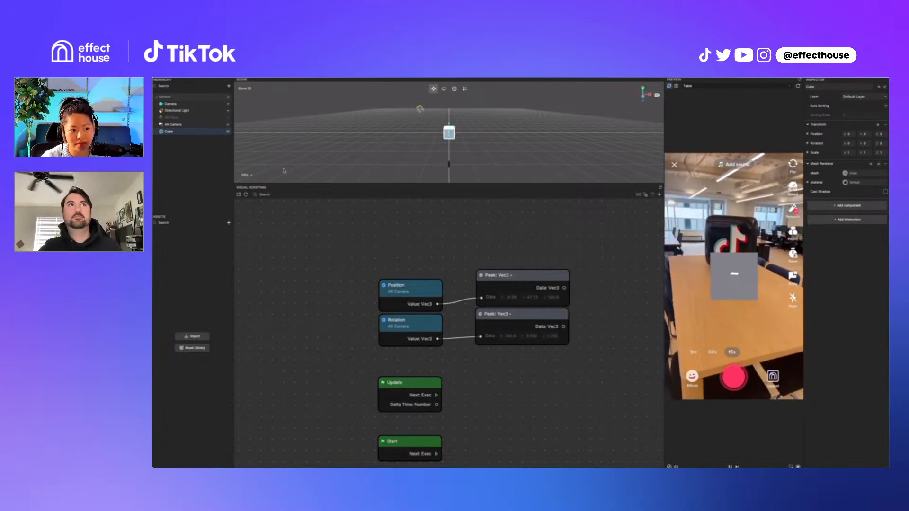
Add a setter node for the Cube's Rotation and place it above the Peek nodes
right_click(814, 143)
left_click(821, 159)
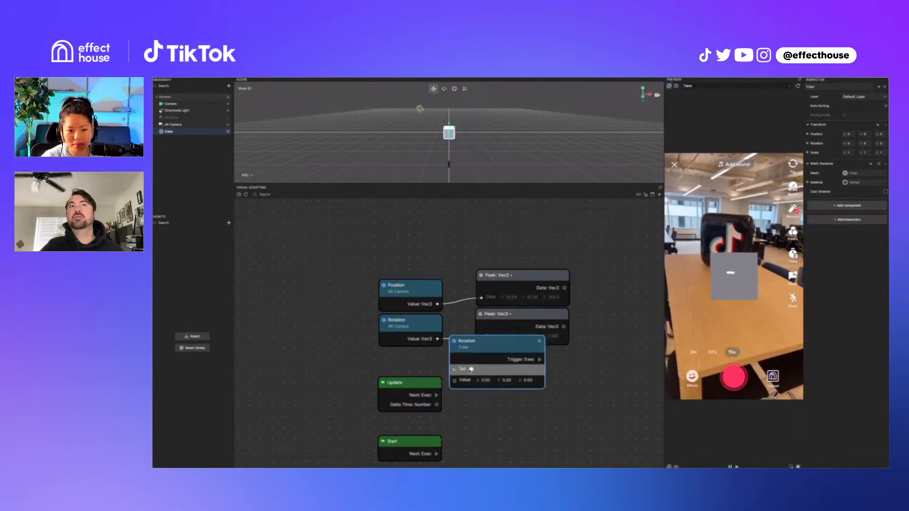
left_click_drag(496, 340, 545, 213)
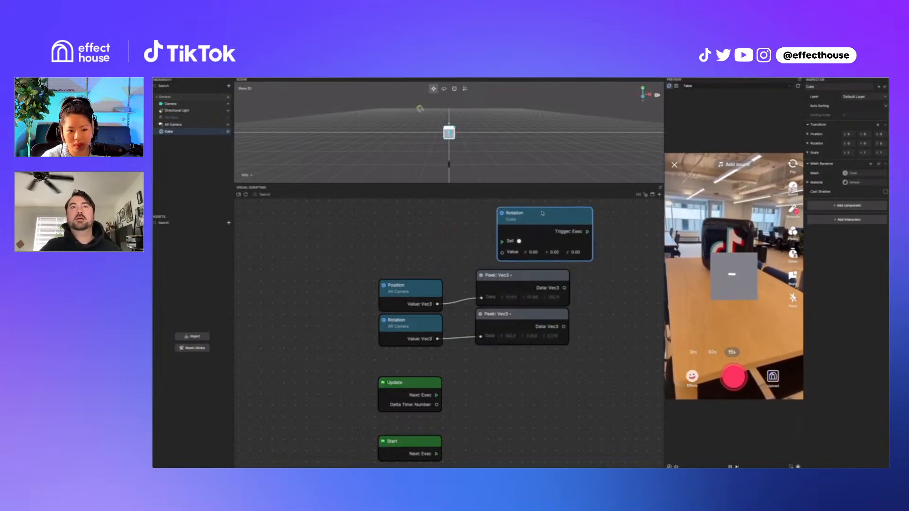
Add a getter node for the Cube's Rotation and place it above the AR Camera nodes, beside the Cube's Rotation setter
right_click(808, 143)
left_click(821, 150)
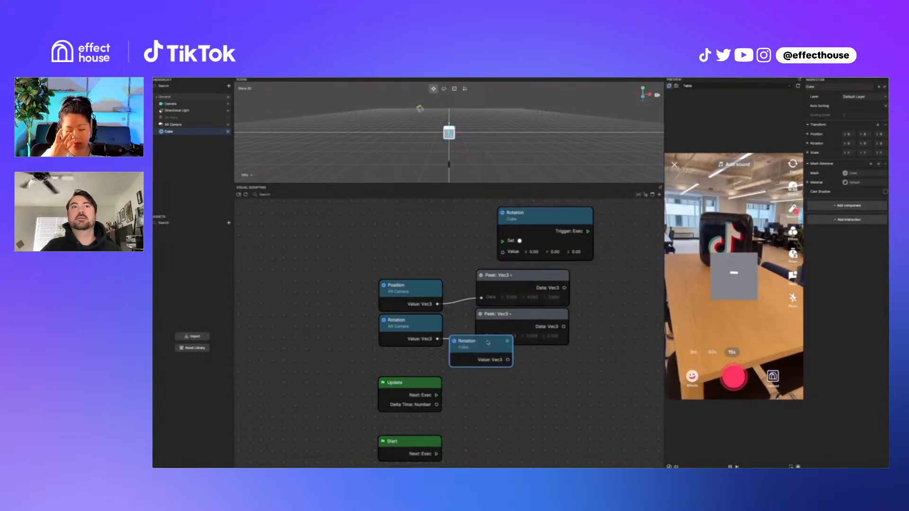
left_click_drag(488, 343, 405, 220)
scroll(448, 235, "down", 3)
middle_click_drag(461, 239, 432, 307)
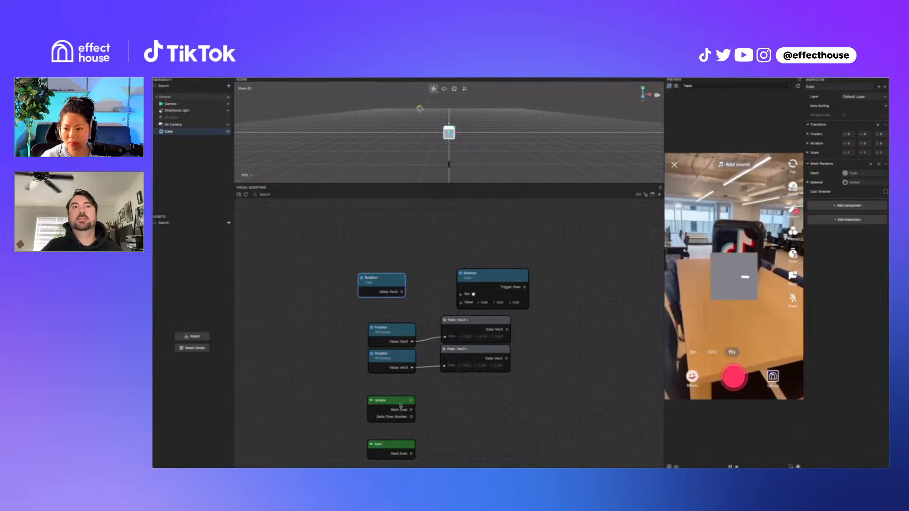
left_click_drag(389, 285, 396, 255)
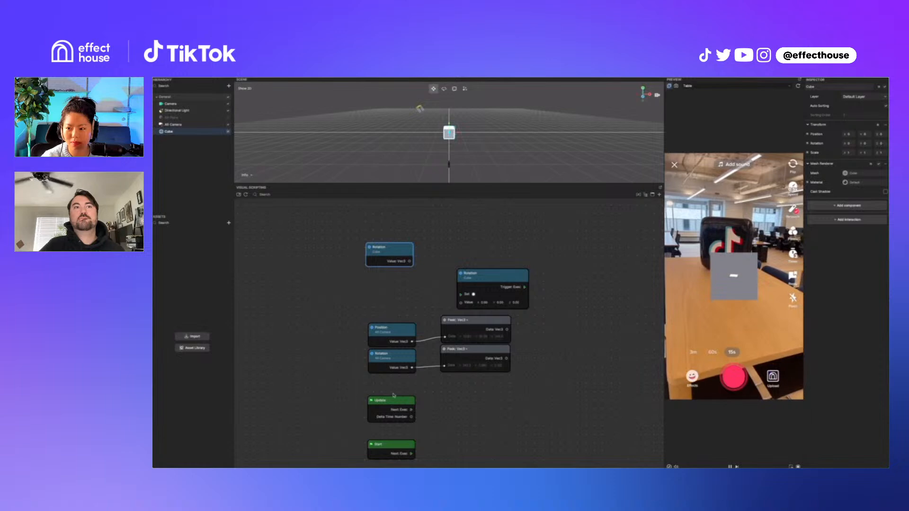
Move the AR Camera's Position node and its Peek node aside and place the Update node above the AR Camera's Rotation node
left_click_drag(399, 359, 401, 362)
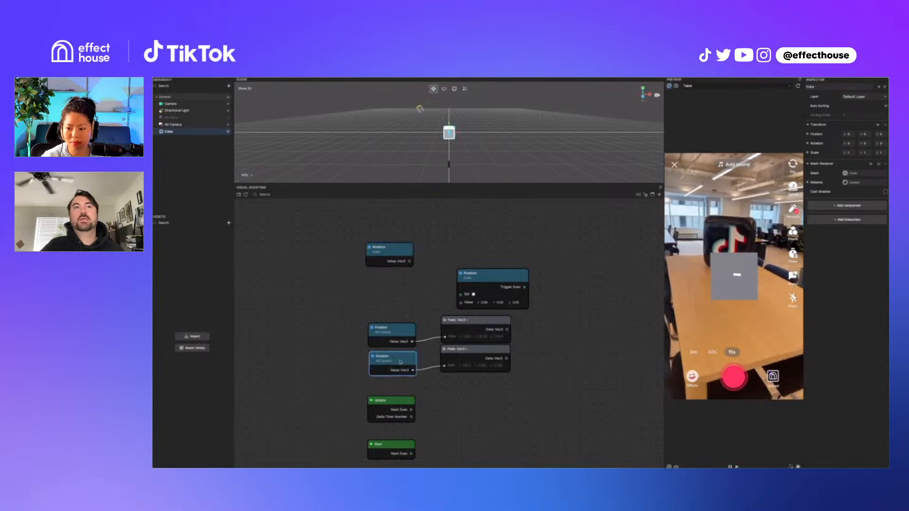
left_click_drag(534, 334, 157, 298)
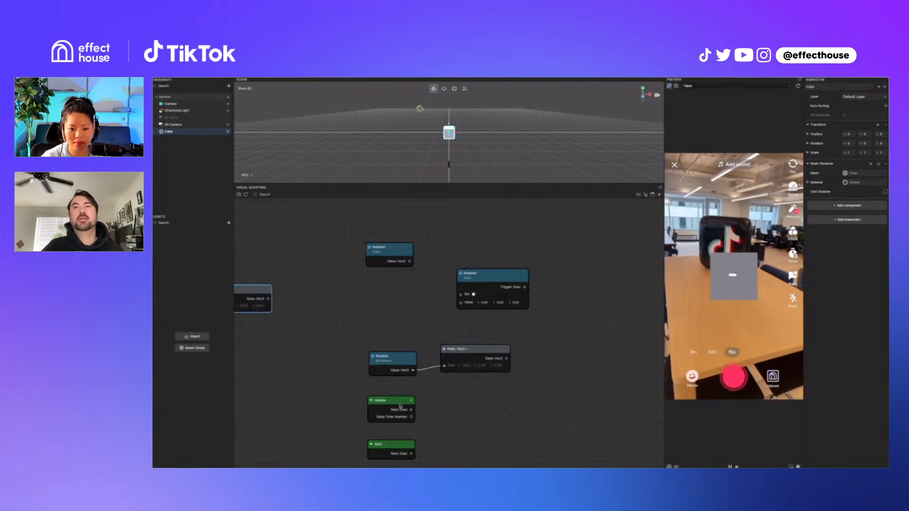
left_click_drag(403, 402, 358, 316)
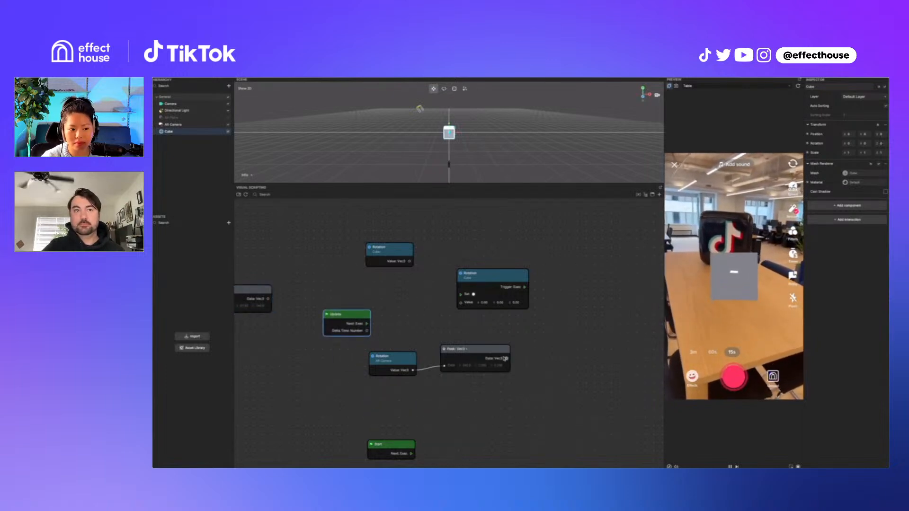
Add a Split node beside the Rotation's Peek node and try to connect the Peek data output to its input
left_click_drag(506, 359, 528, 355)
left_click(562, 329)
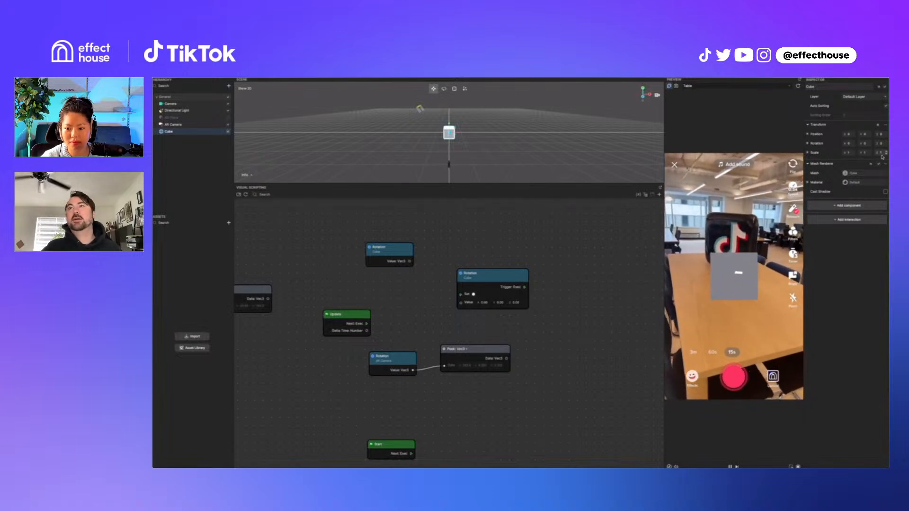
right_click(542, 373)
type("set")
key("Return")
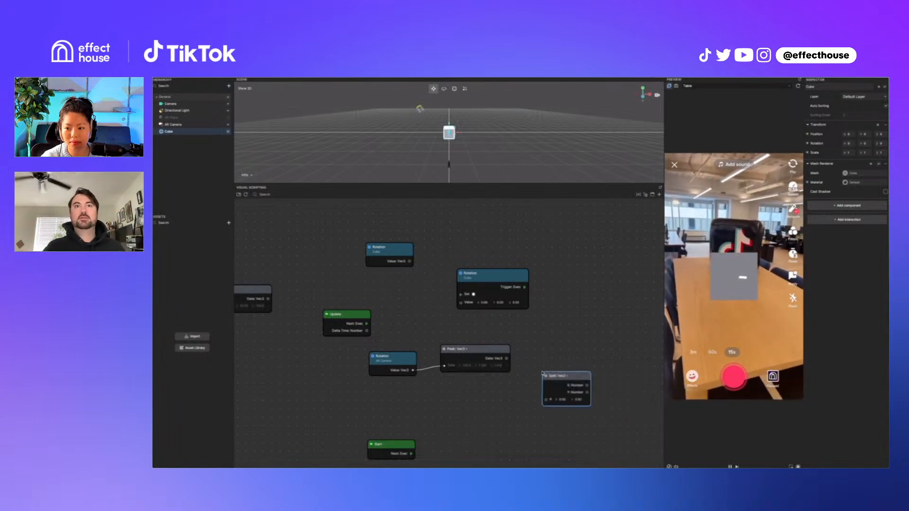
left_click_drag(507, 359, 546, 402)
left_click(554, 354)
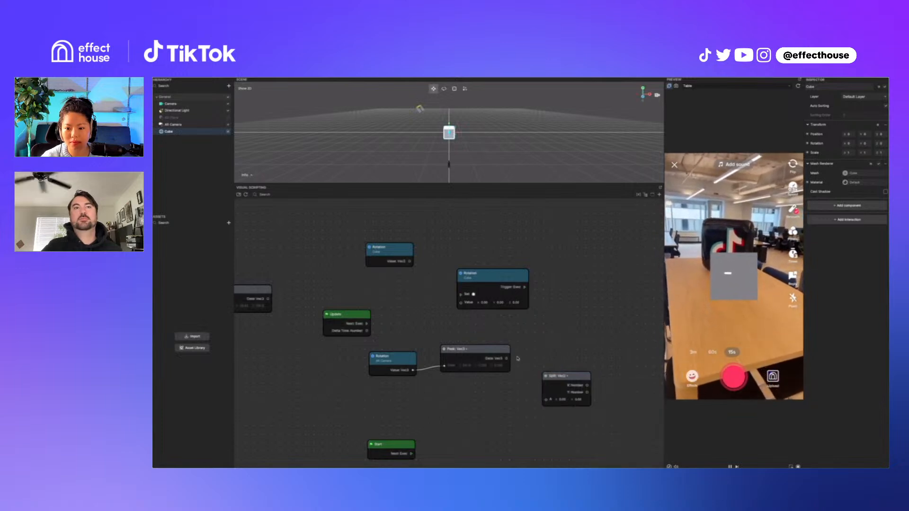
Connect the Peek node's data output to the Split node's input and move the Update node higher above the AR Camera's Rotation node
left_click_drag(507, 359, 546, 406)
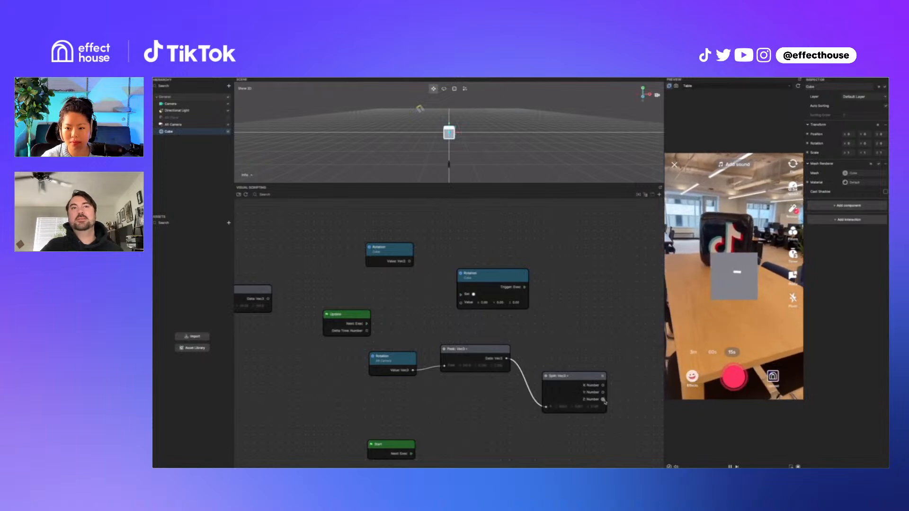
left_click_drag(604, 400, 589, 292)
left_click(558, 292)
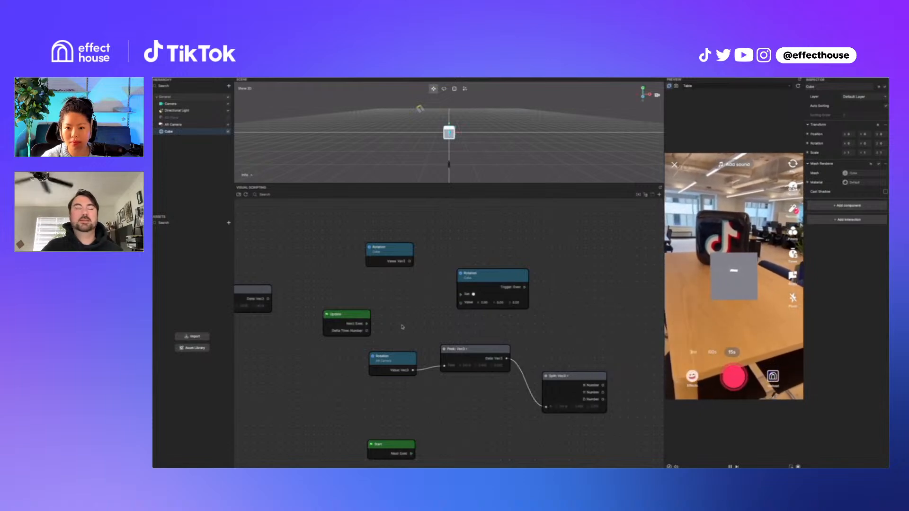
left_click_drag(351, 321, 352, 289)
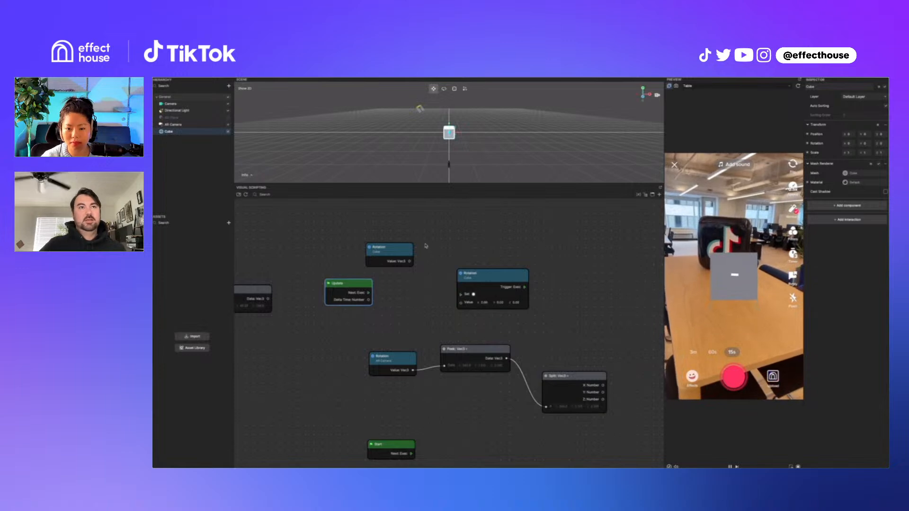
Move the Cube's Rotation getter aside, add a Split node beside it and connect the getter's Value output to its input
left_click_drag(406, 245, 352, 231)
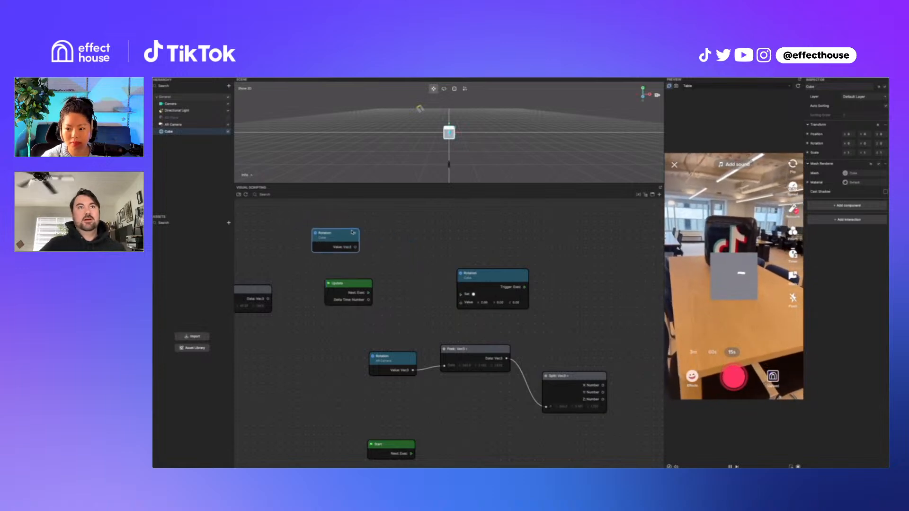
right_click(391, 232)
type("split")
key("Return")
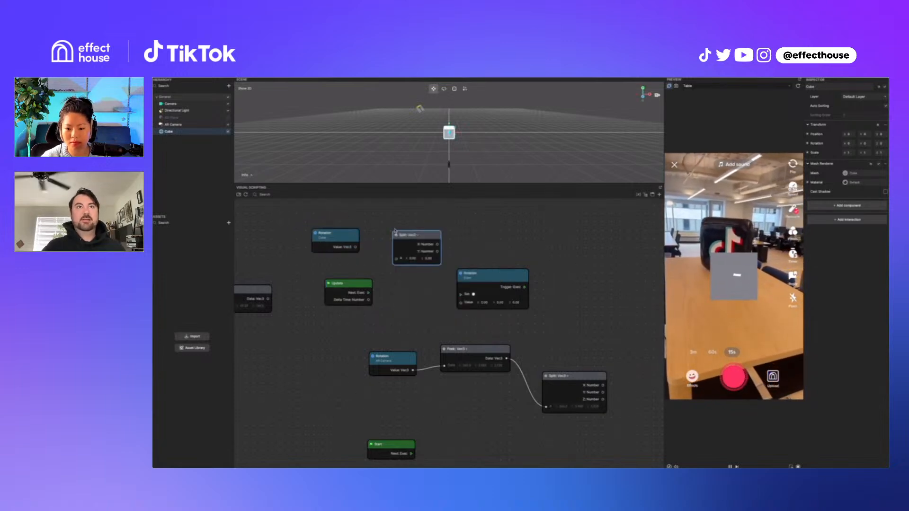
left_click_drag(355, 247, 391, 217)
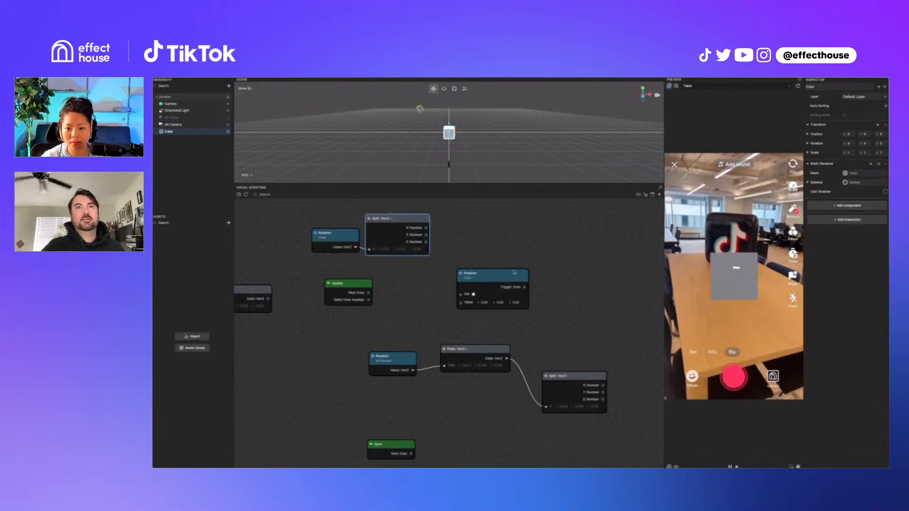
Move the Cube's Rotation setter aside and add a Combine node between it and the Cube's Split node
left_click_drag(514, 272, 580, 213)
right_click(472, 260)
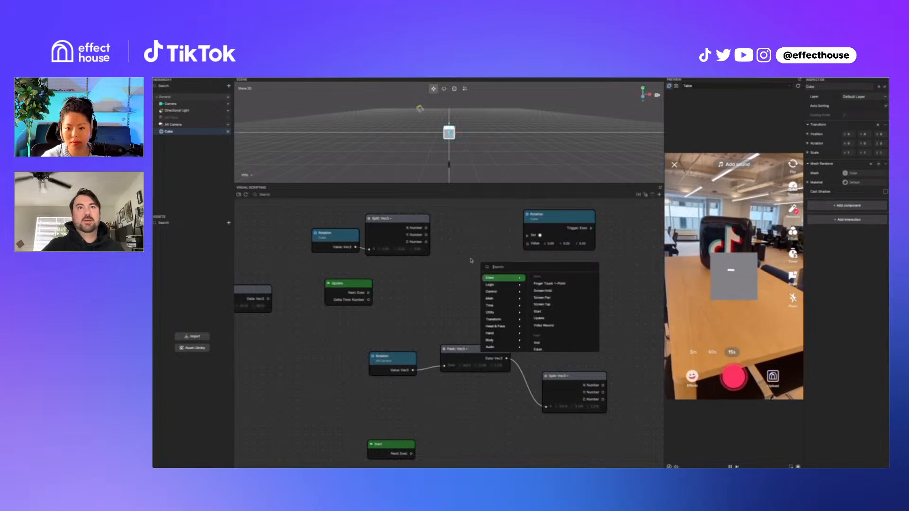
type("comb")
key("Return")
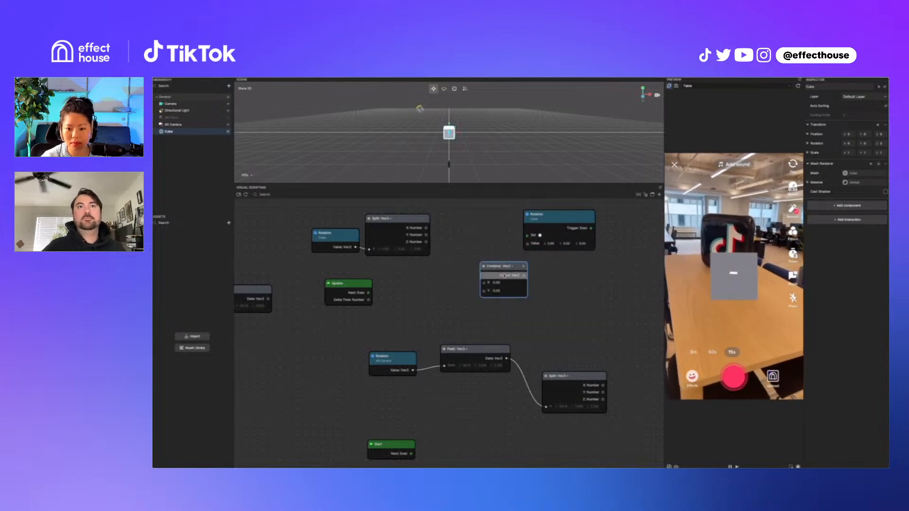
Add a Lerp node and place it just below the Combine node
right_click(455, 307)
type("lerp")
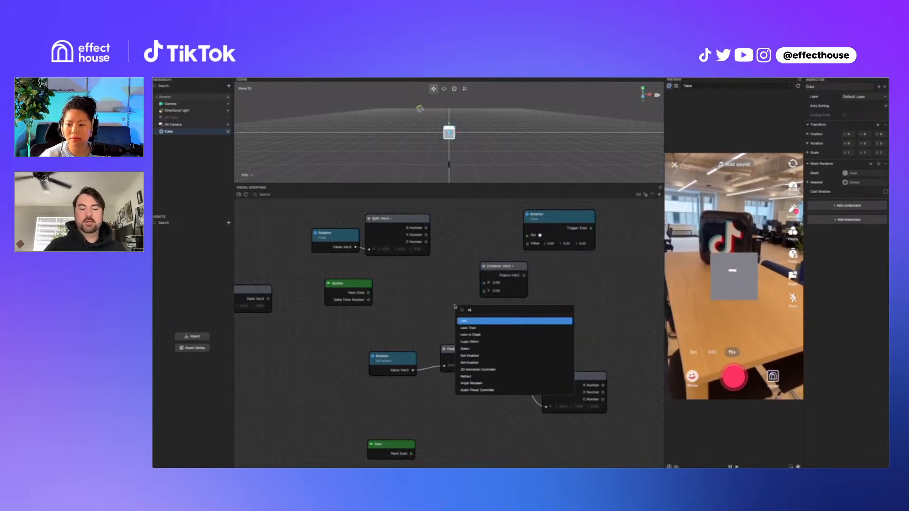
key("Return")
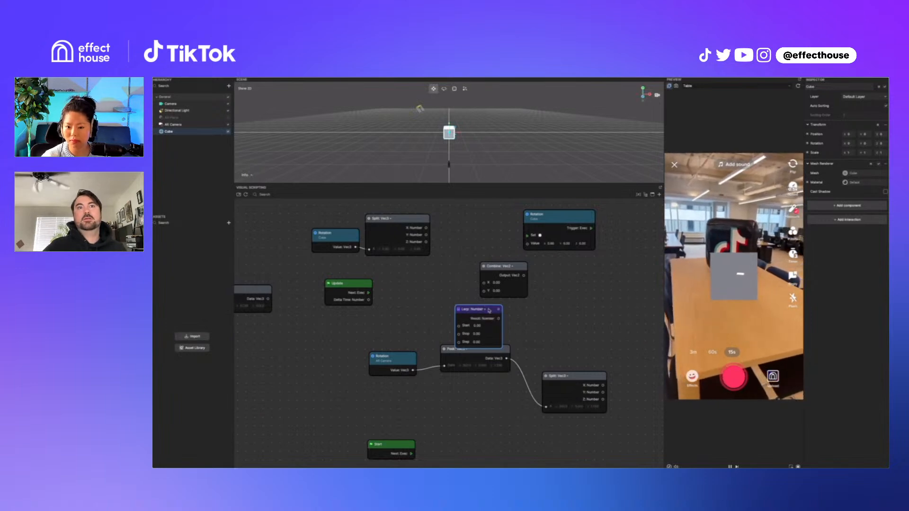
left_click_drag(483, 309, 502, 302)
Set the Combine node's type to Vec3 and rearrange it, the Cube's Rotation setter and the Update node in the upper row
left_click(516, 266)
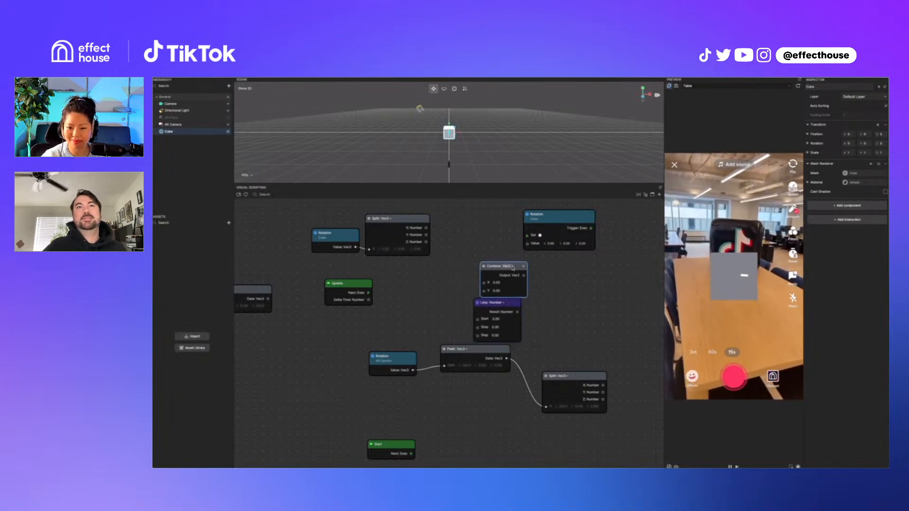
left_click(530, 280)
left_click_drag(512, 264, 498, 217)
left_click_drag(577, 211, 636, 213)
left_click_drag(345, 285, 544, 205)
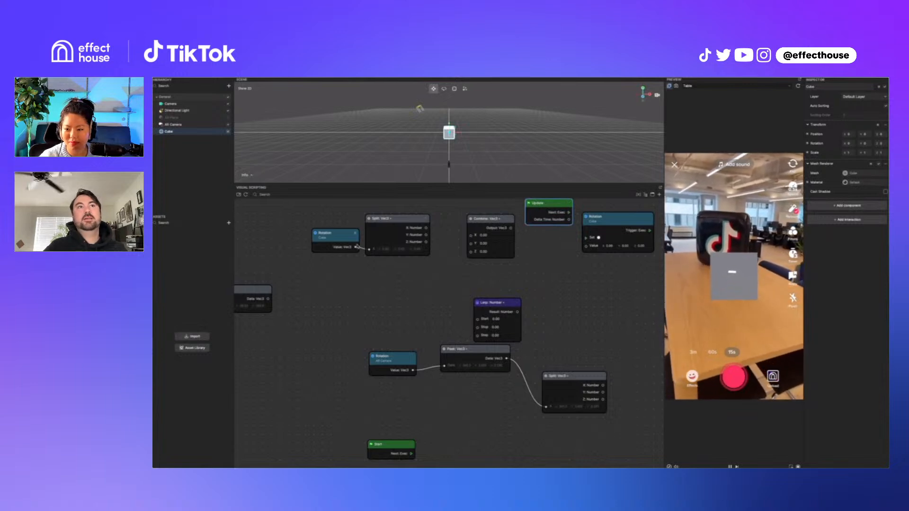
Move the Cube's Split node and the Combine node down and place the Lerp node above the Combine node
left_click_drag(403, 220, 403, 261)
left_click_drag(505, 224, 502, 251)
left_click_drag(517, 307, 513, 212)
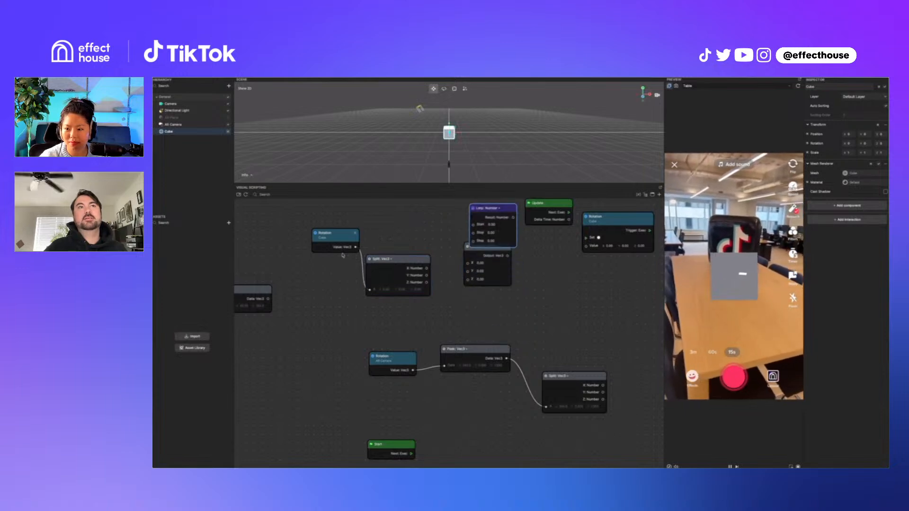
Connect the Cube's Rotation value to Lerp's Start, the Combine output to its Stop, and Lerp's Result to the Cube's Rotation setter
left_click_drag(356, 247, 474, 225)
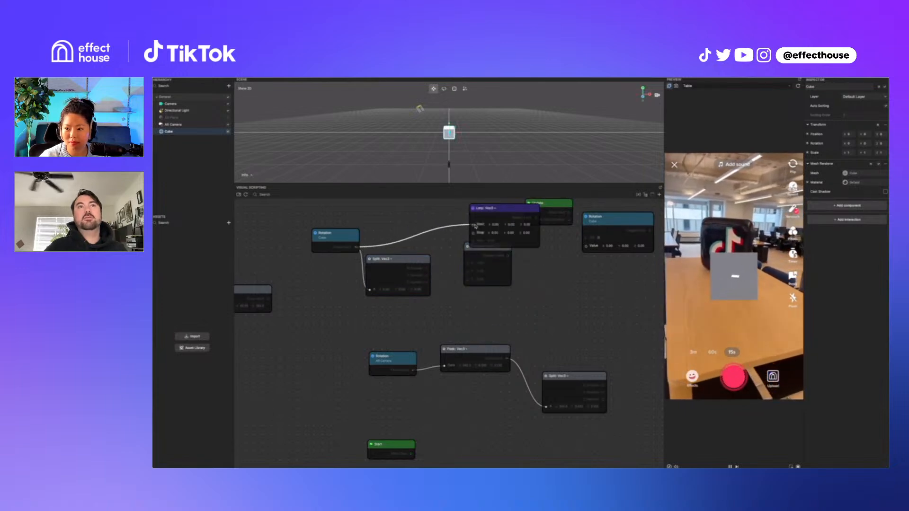
left_click_drag(505, 250, 506, 263)
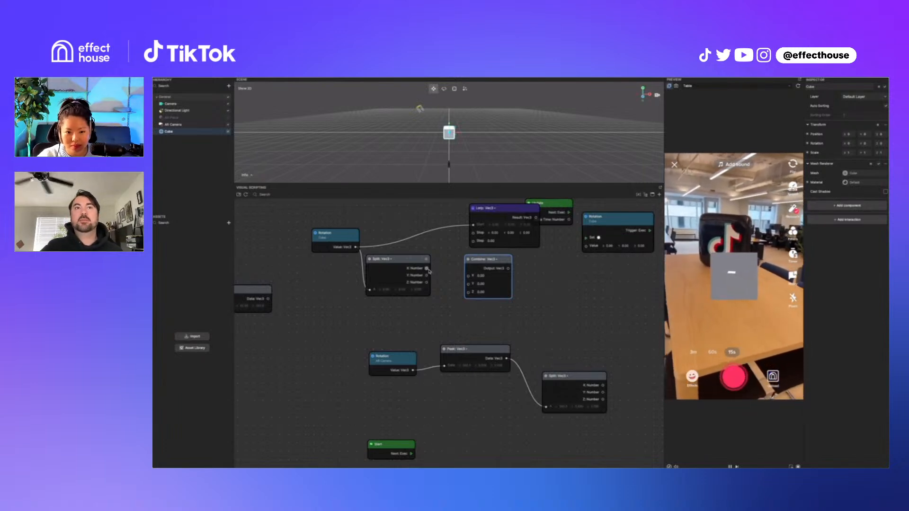
left_click_drag(503, 262, 504, 261)
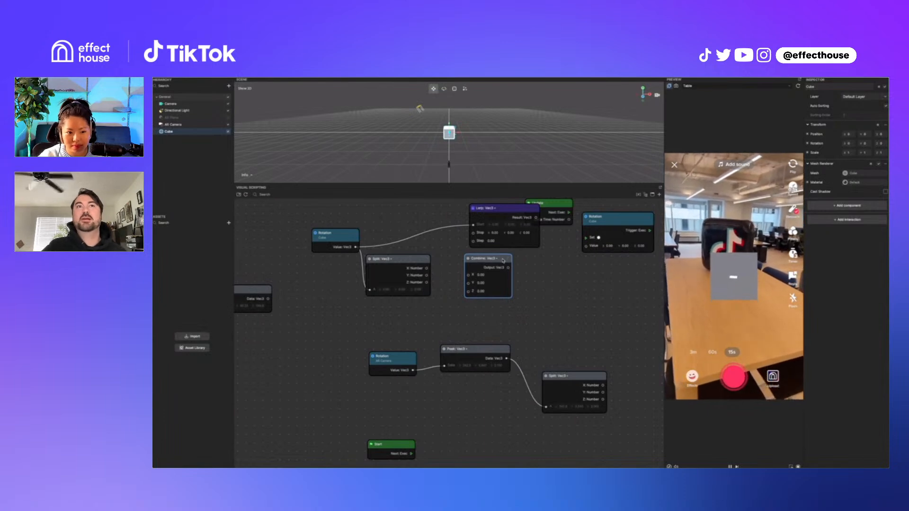
left_click_drag(522, 210, 588, 248)
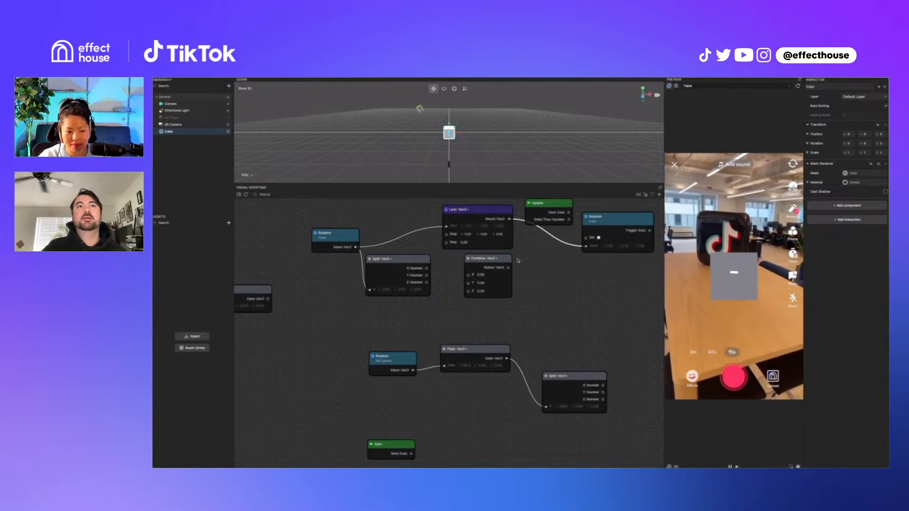
left_click_drag(509, 267, 446, 236)
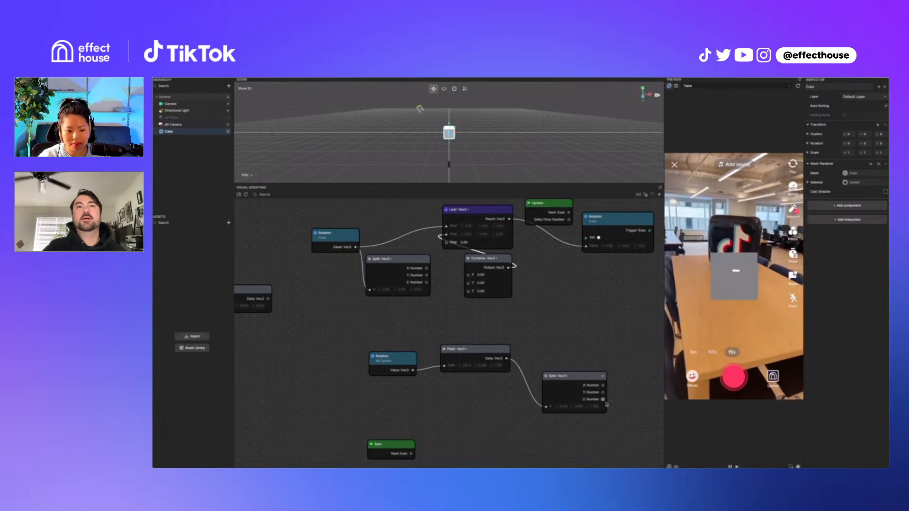
Feed the Cube's X and Z and the AR Camera Split's Z into Combine's X, Z and Y respectively, and tidy the Cube's nodes
left_click_drag(603, 400, 468, 291)
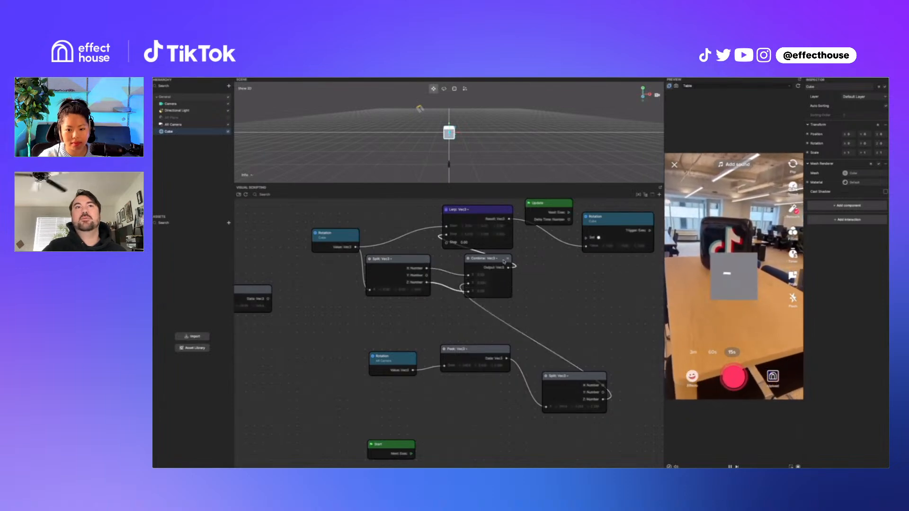
left_click_drag(504, 262, 498, 262)
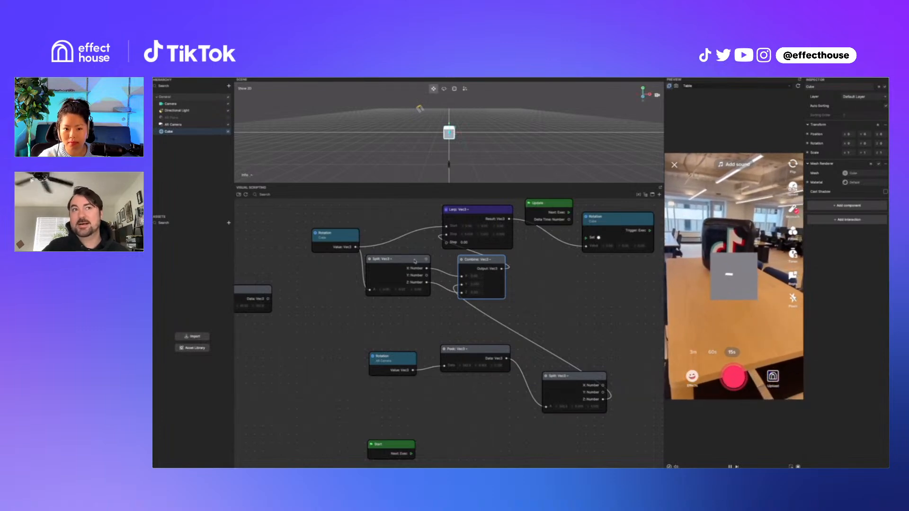
left_click_drag(415, 261, 413, 262)
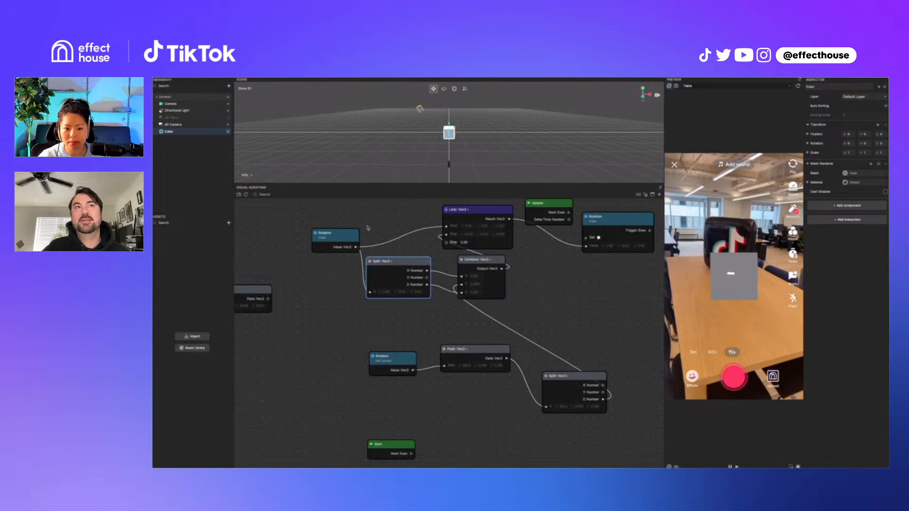
left_click_drag(353, 238, 334, 218)
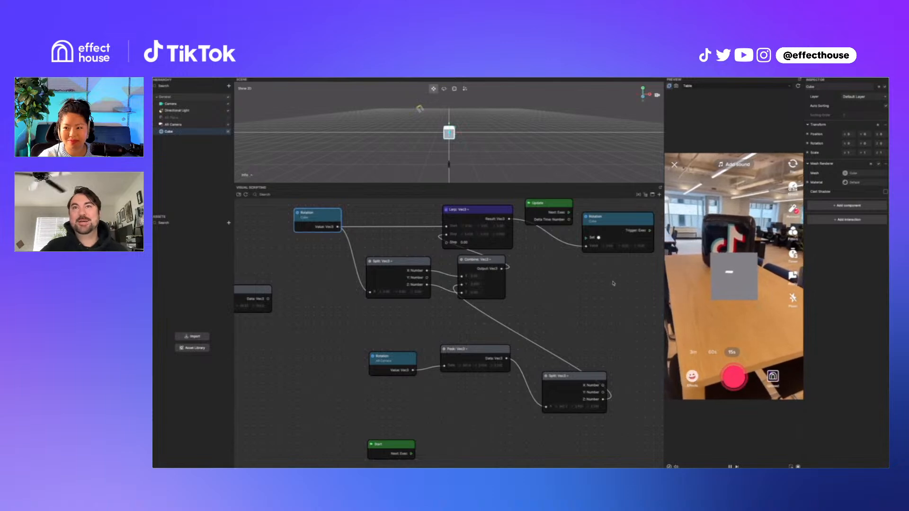
Connect the Update node's Next Exec to the Cube's Rotation setter and set the Lerp node's Step to 1
left_click_drag(569, 213, 586, 238)
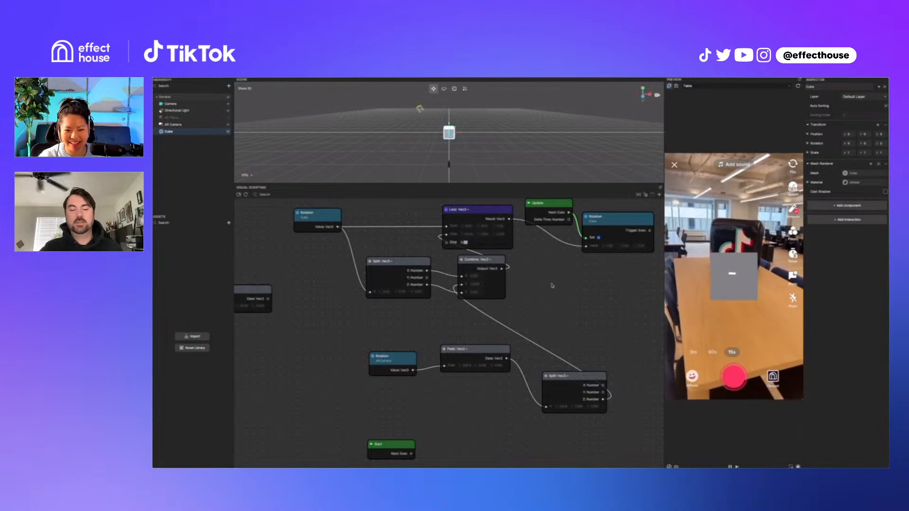
triple_click(474, 246)
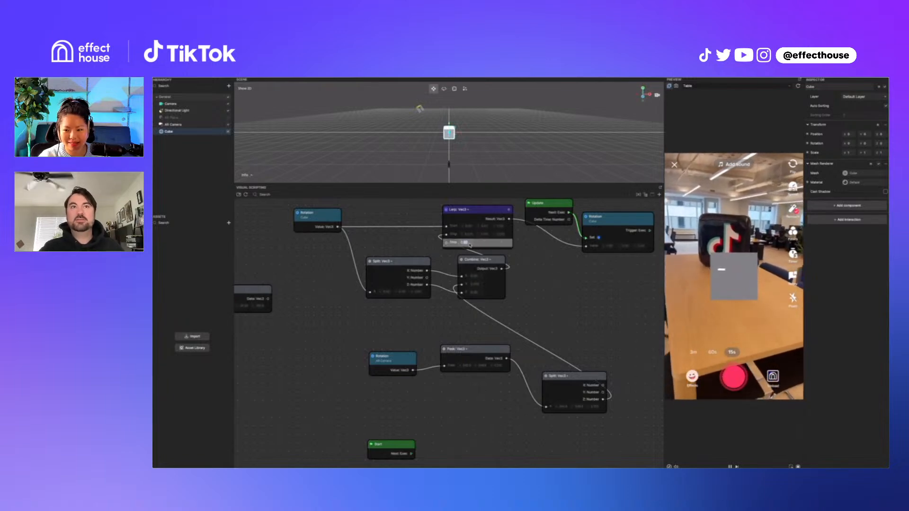
type("1")
key("Return")
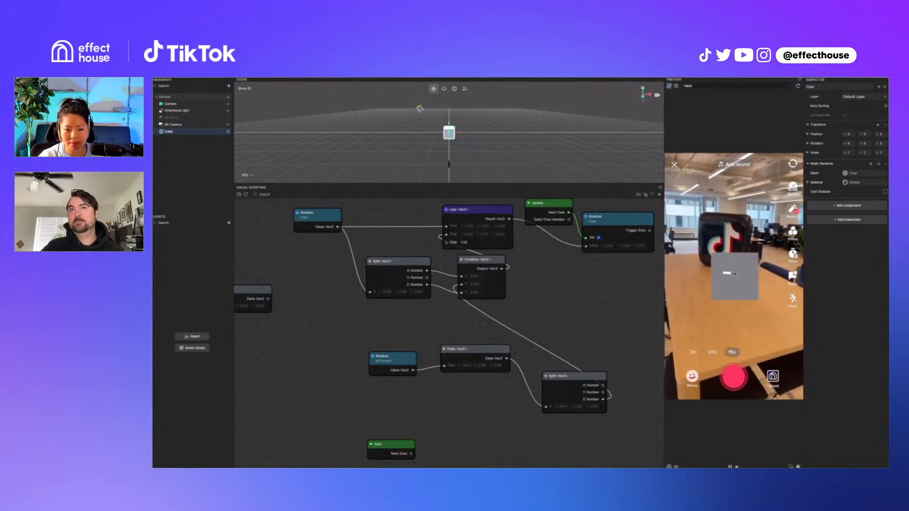
Switch the preview media to the Sky environment and hide the Camera object in the hierarchy
left_click(676, 89)
mouse_move(747, 135)
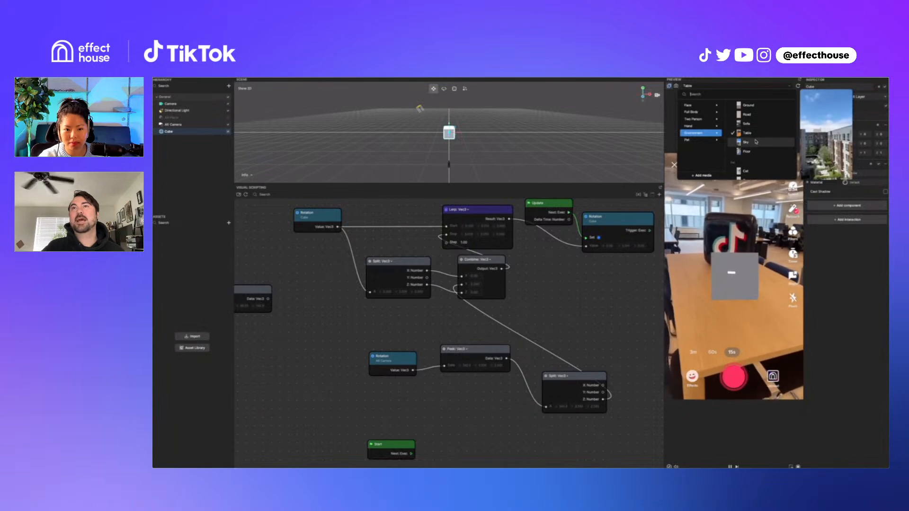
left_click(756, 142)
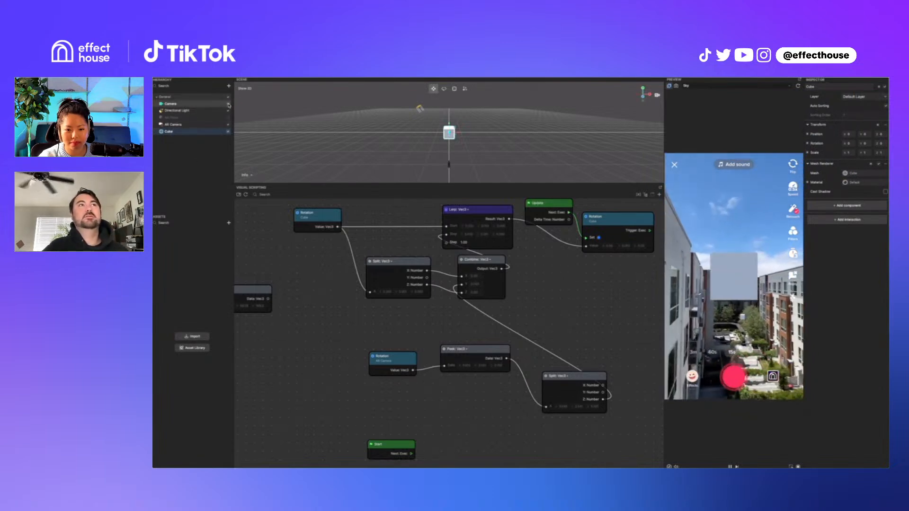
left_click(229, 105)
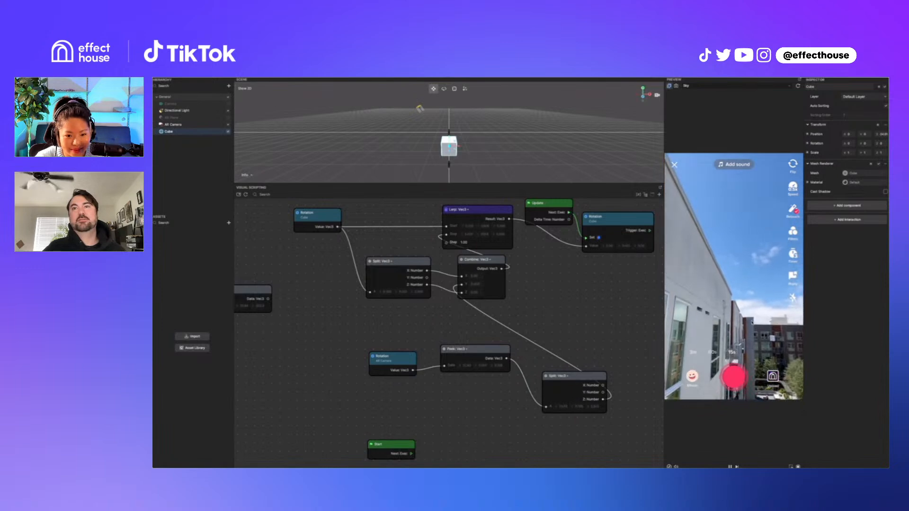
Move the Cube away from the cameras along the Z axis and raise it above the ground grid
middle_click_drag(434, 154, 444, 131)
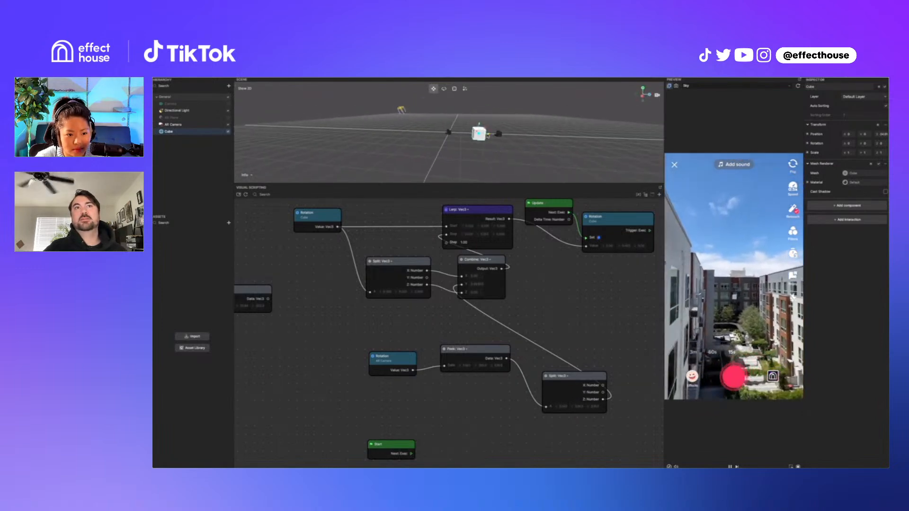
left_click_drag(445, 133, 647, 139)
middle_click_drag(557, 168, 390, 156)
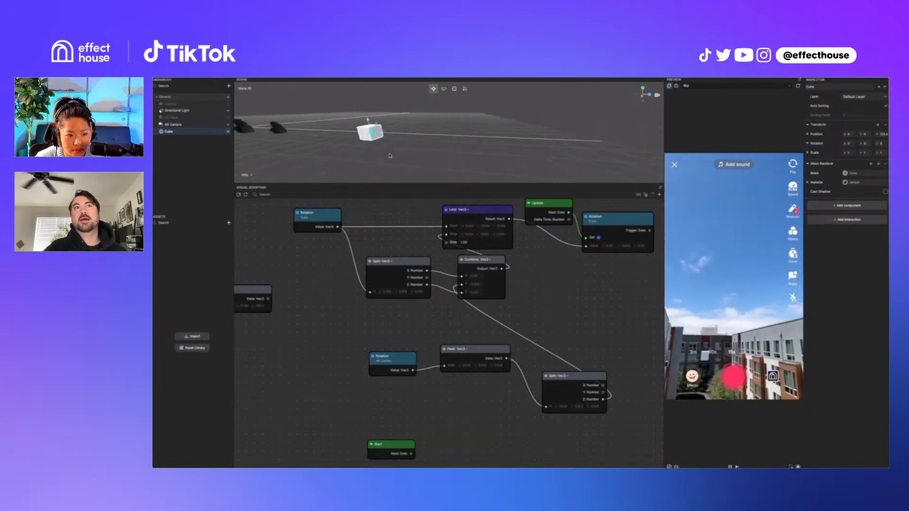
left_click_drag(383, 137, 549, 155)
middle_click_drag(538, 142, 483, 165)
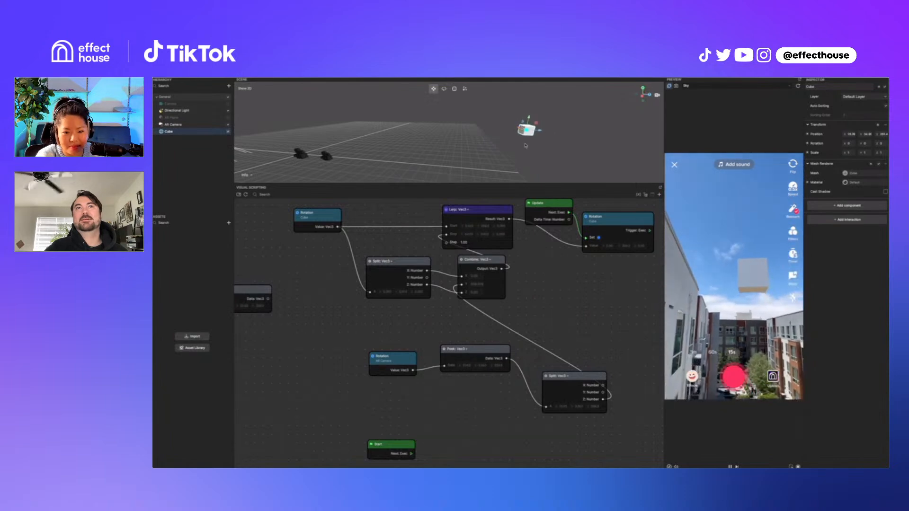
scroll(432, 171, "down", 2)
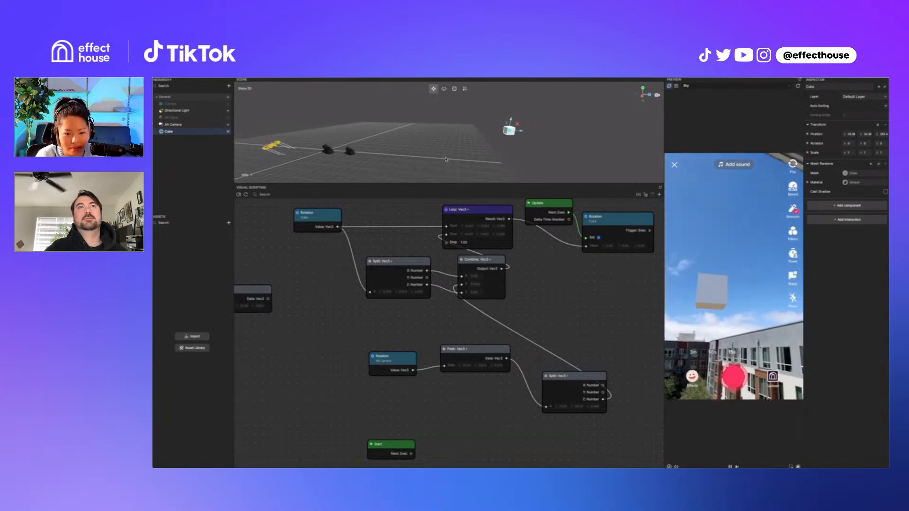
right_click_drag(433, 171, 468, 134)
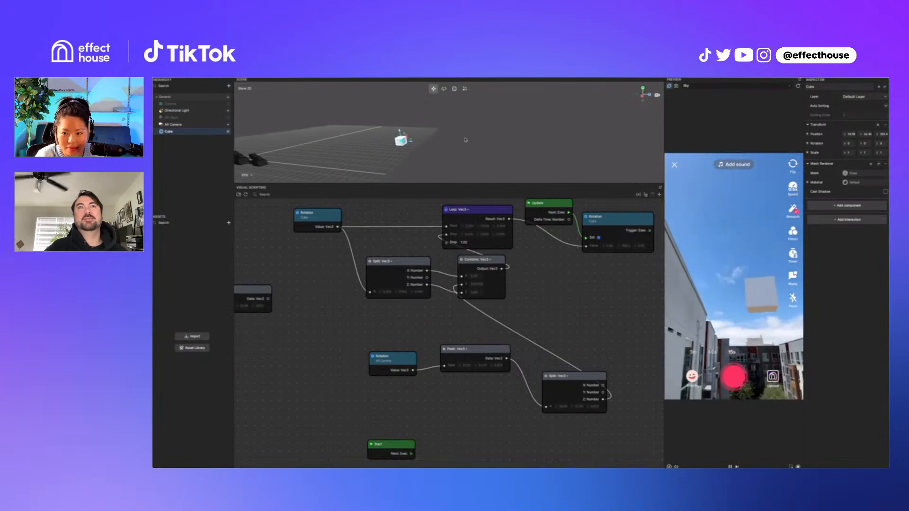
right_click_drag(363, 158, 301, 162)
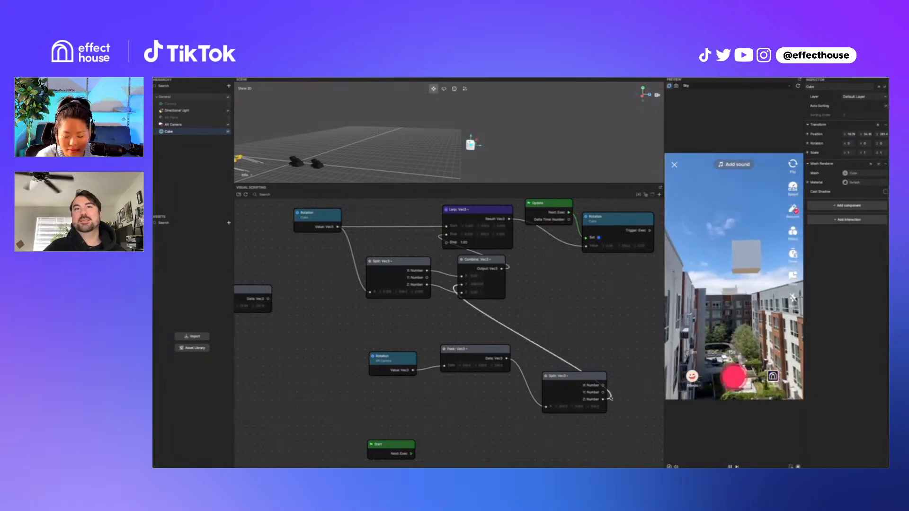
Try the AR Camera Split's Y output as Combine's Y input, restart the preview, and reconnect the Split's Z output instead
key("Delete")
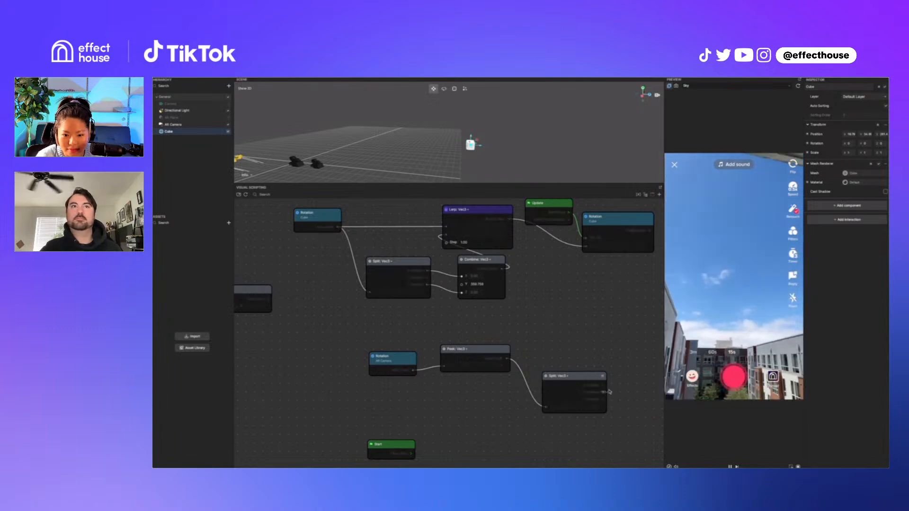
left_click_drag(602, 392, 462, 284)
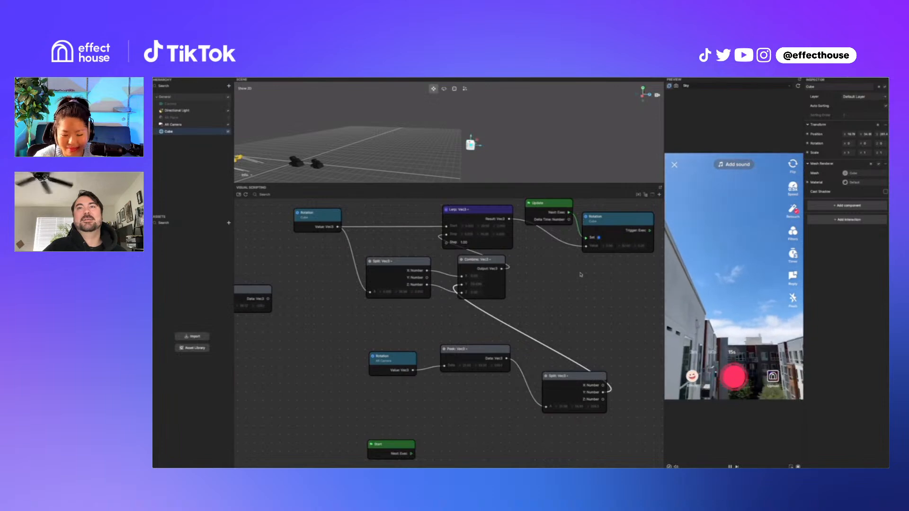
left_click(799, 87)
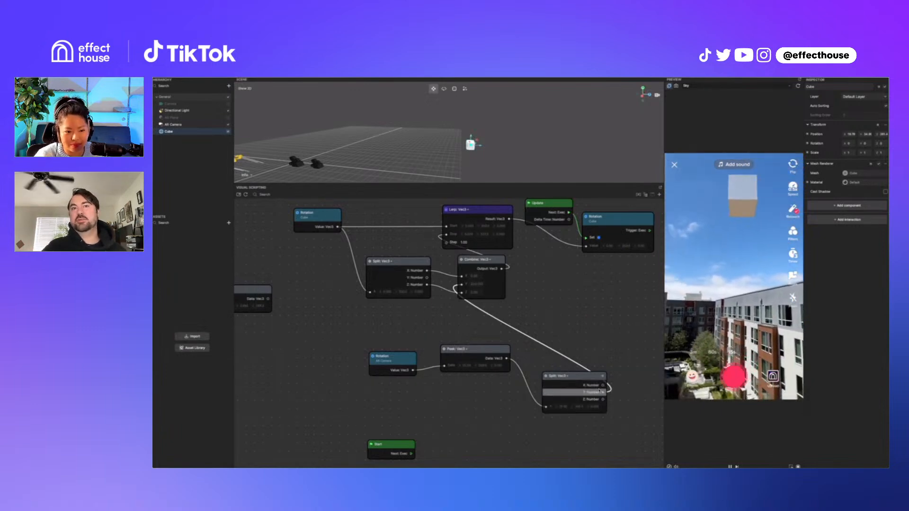
left_click_drag(602, 401, 461, 285)
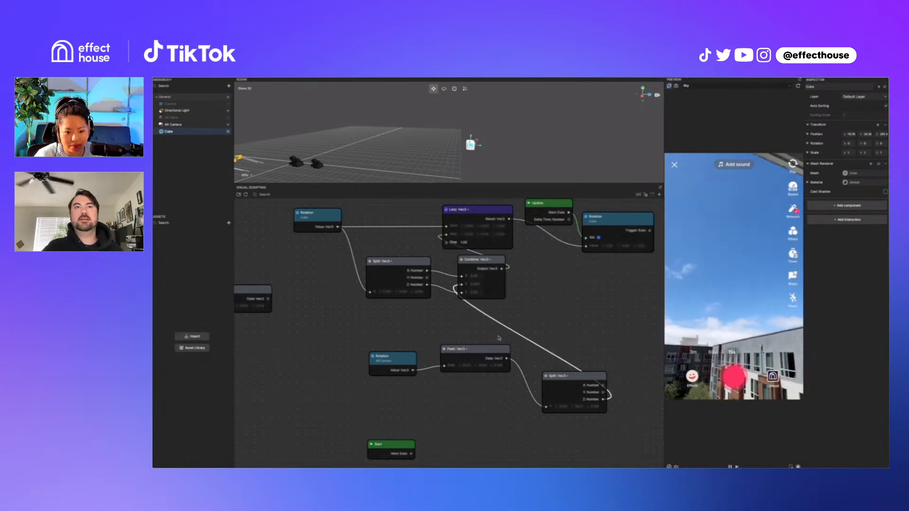
Add a Set Position node for the Cube and place it beyond the Cube's Rotation setter
middle_click_drag(608, 311, 651, 320)
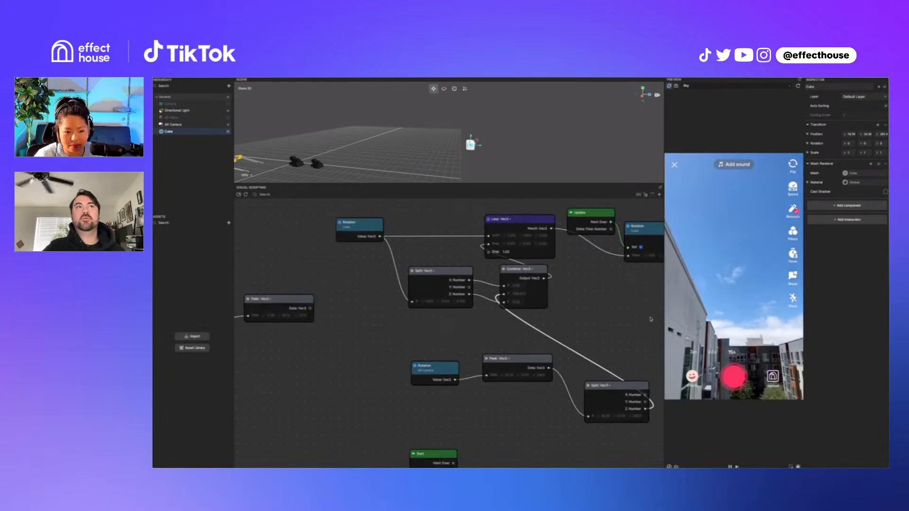
scroll(393, 350, "down", 3)
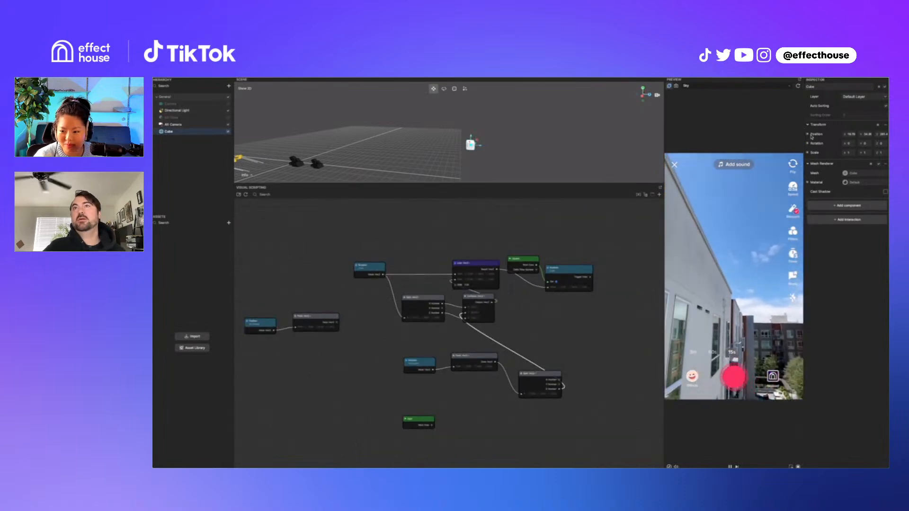
left_click(809, 135)
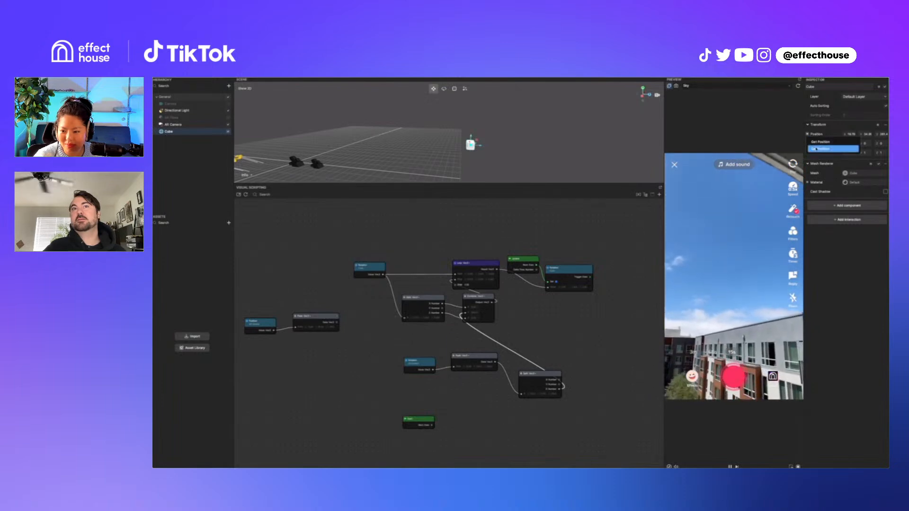
left_click(822, 148)
left_click_drag(476, 340, 635, 264)
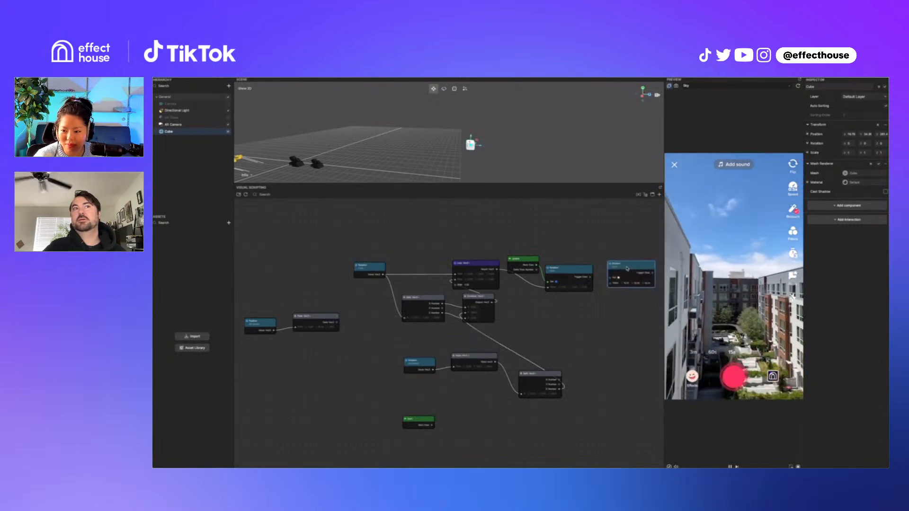
Add a Get Position node for the Cube and place it above the Update and Rotation nodes
left_click(807, 144)
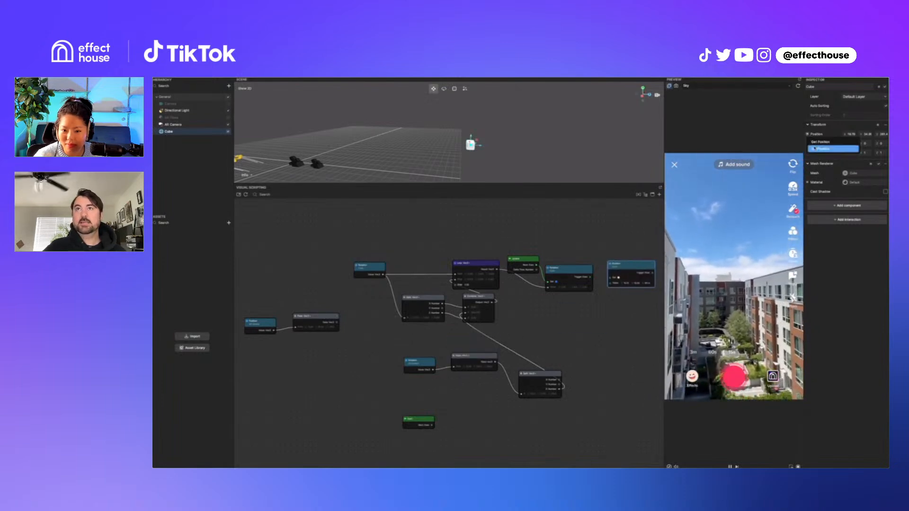
left_click(822, 145)
left_click_drag(463, 344, 576, 224)
Add a World Transform Info node between the Cube's Position getter and setter, spacing the three nodes apart
scroll(573, 349, "up", 3)
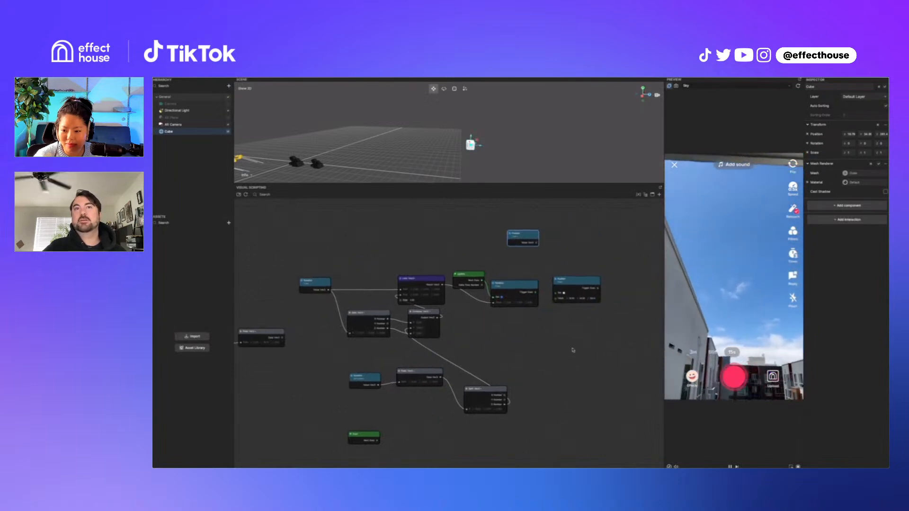
scroll(576, 389, "up", 2)
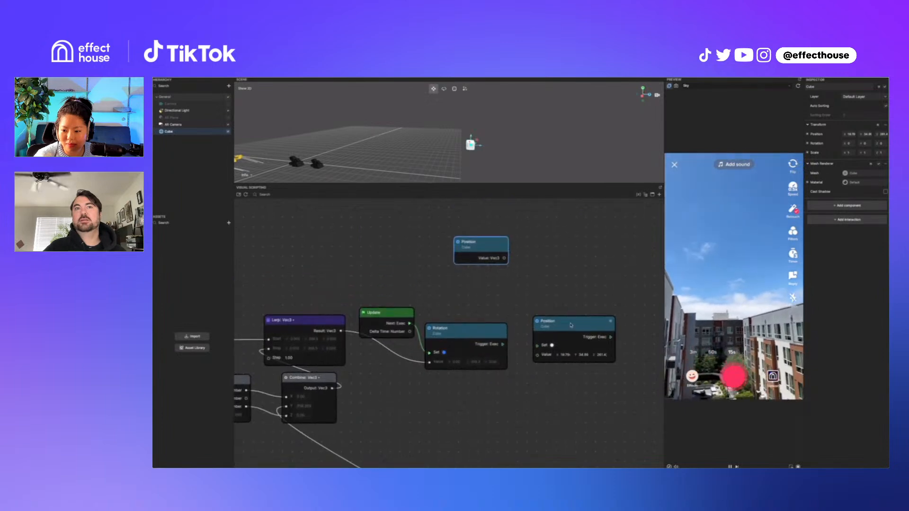
left_click_drag(572, 325, 609, 302)
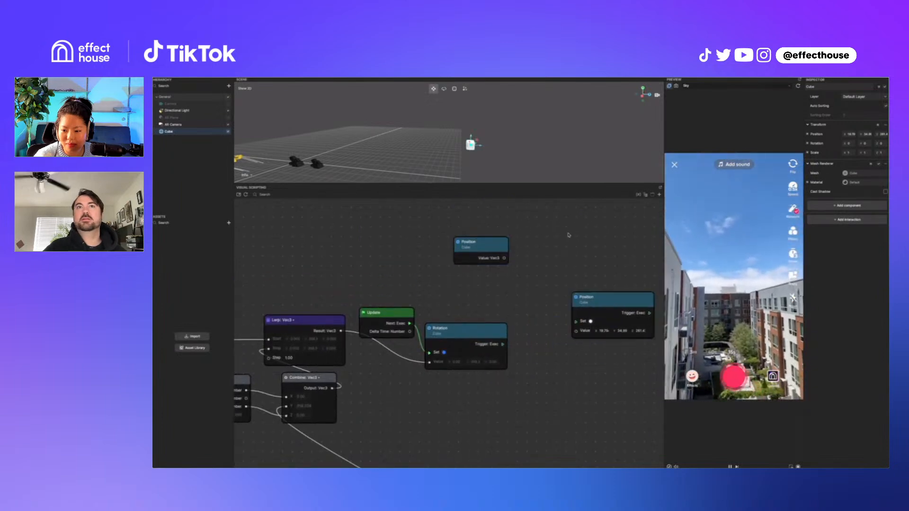
right_click(569, 235)
type("wor")
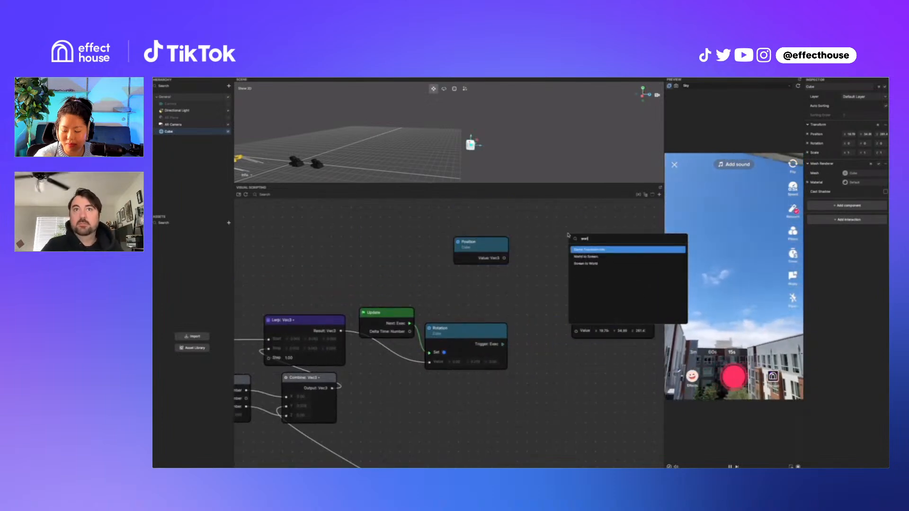
left_click(605, 250)
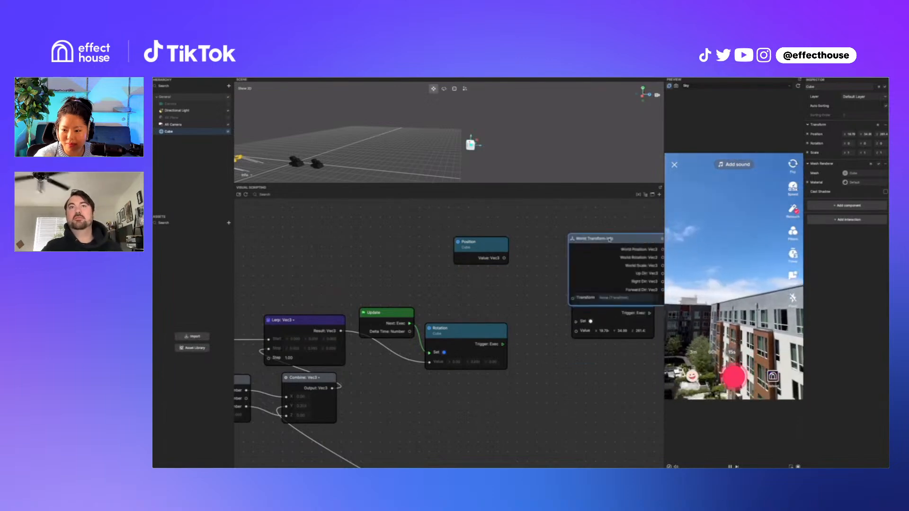
left_click_drag(610, 239, 570, 213)
left_click_drag(491, 248, 416, 245)
left_click_drag(596, 272, 521, 265)
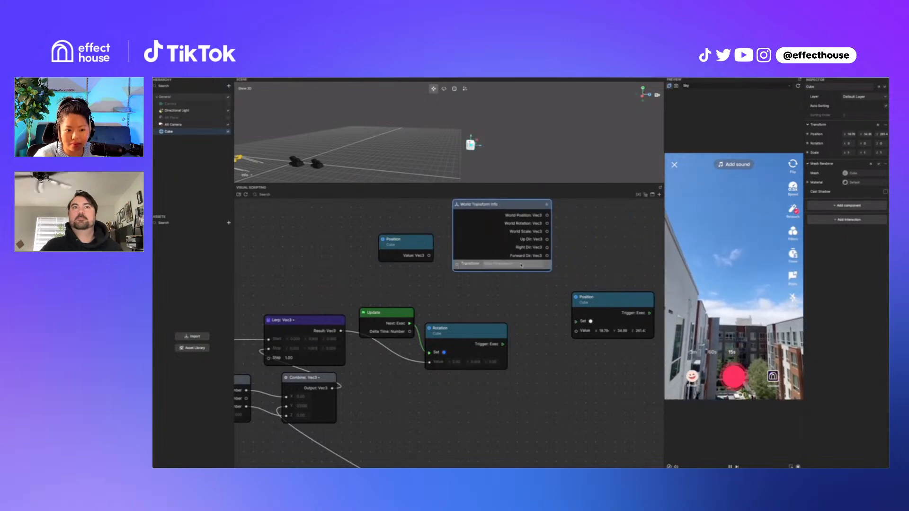
Assign the Cube as the World Transform Info node's Transform and nudge the node into place
left_click(522, 265)
left_click(514, 205)
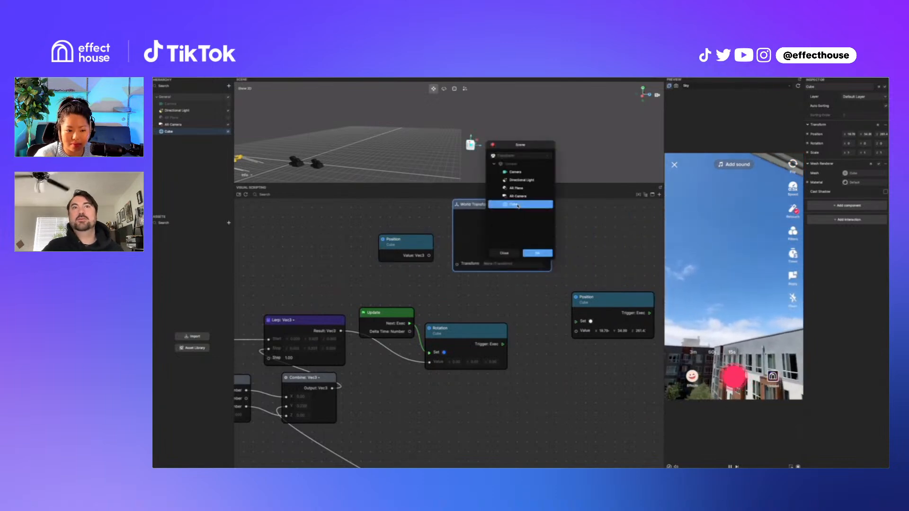
left_click(545, 254)
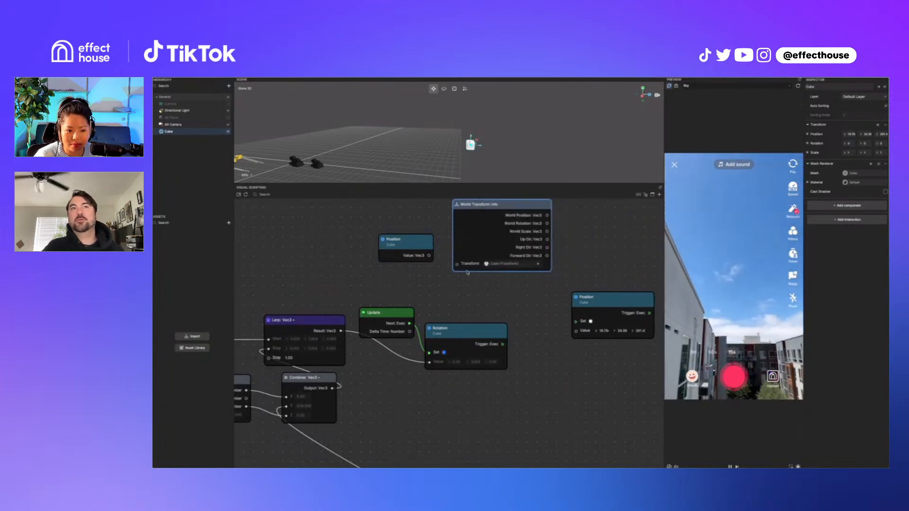
left_click_drag(506, 206, 509, 215)
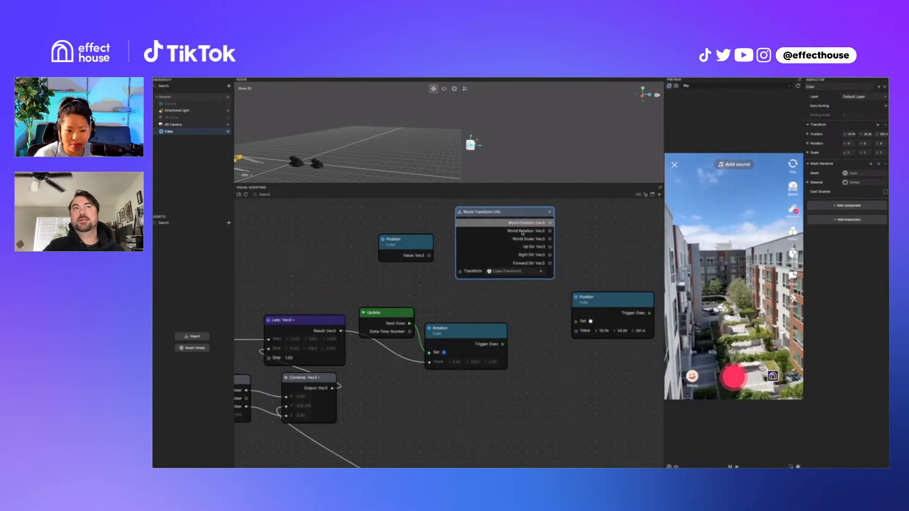
Shift the Cube's Position setter slightly away from World Transform Info and delete the Cube's Position getter
scroll(518, 329, "down", 2)
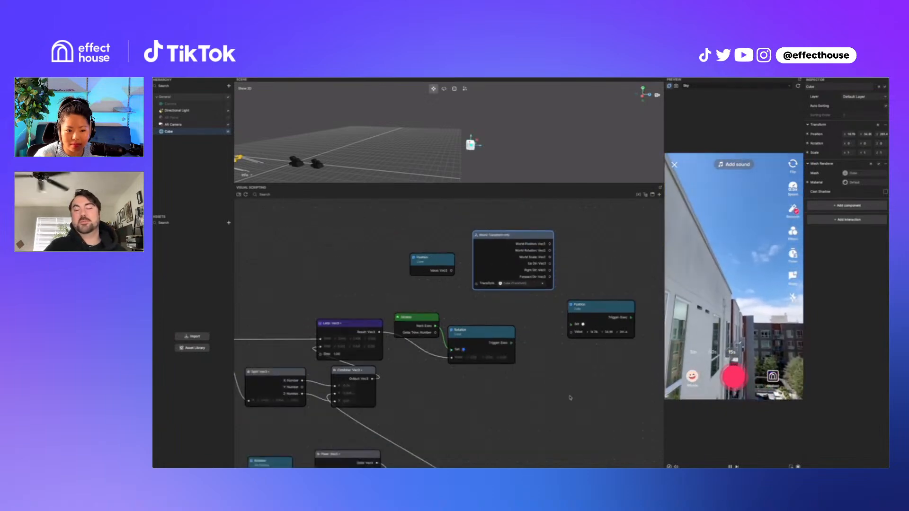
middle_click_drag(576, 406, 538, 421)
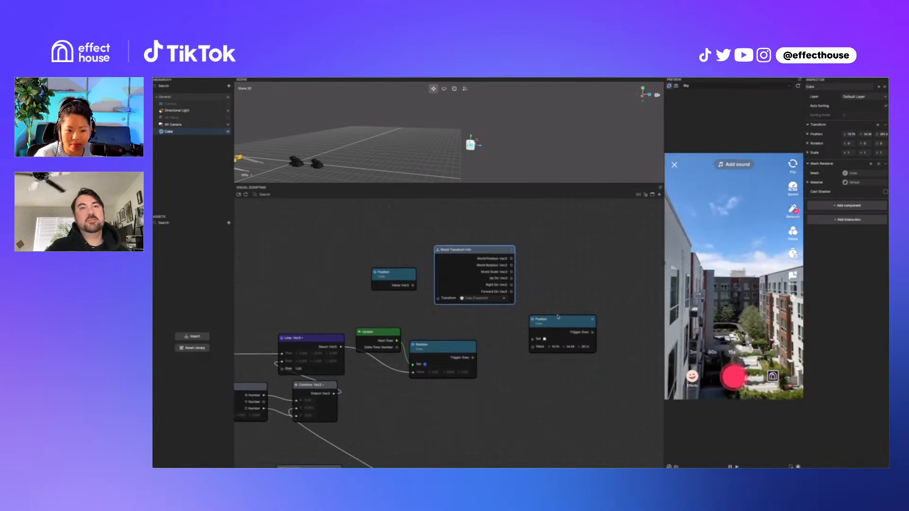
left_click_drag(558, 317, 571, 325)
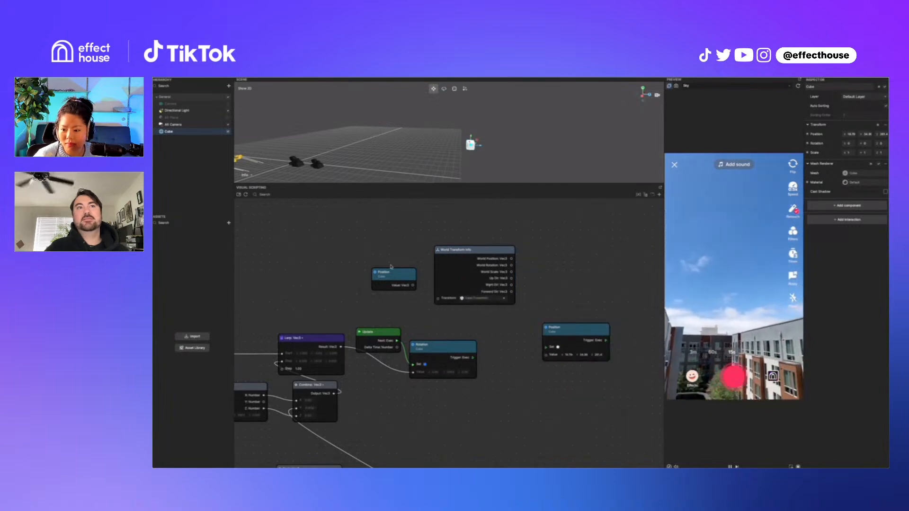
key("Delete")
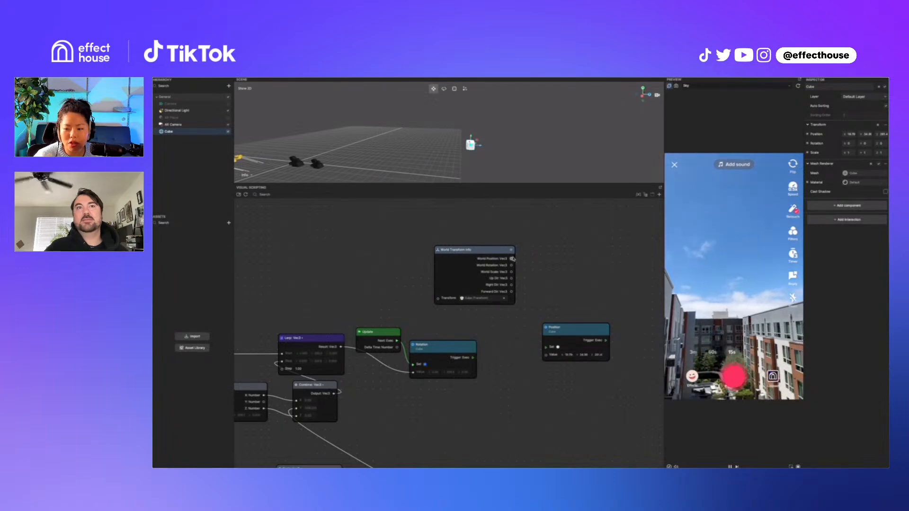
Place an Add node beside World Transform Info, above the Cube's Position setter
left_click_drag(513, 259, 555, 264)
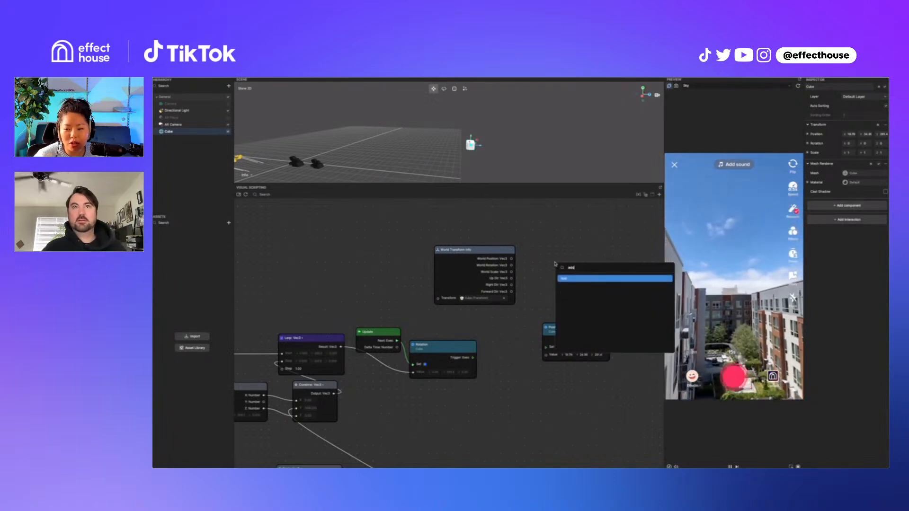
type("add")
key("Return")
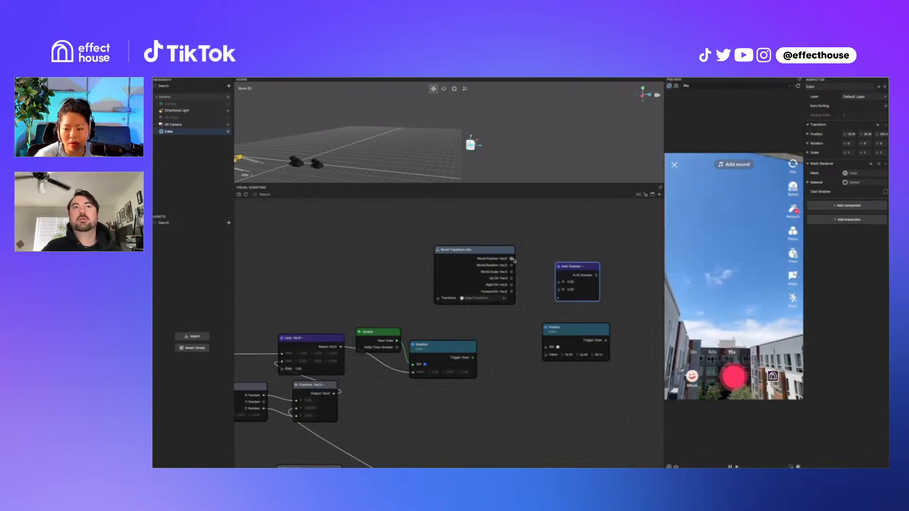
Delete the hidden Camera object from the hierarchy and select the Cube
right_click(170, 103)
left_click(199, 126)
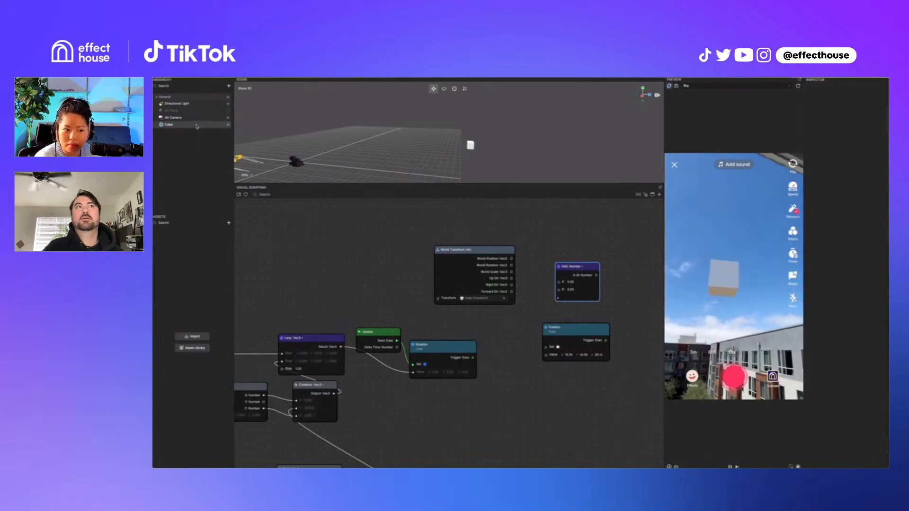
left_click(197, 125)
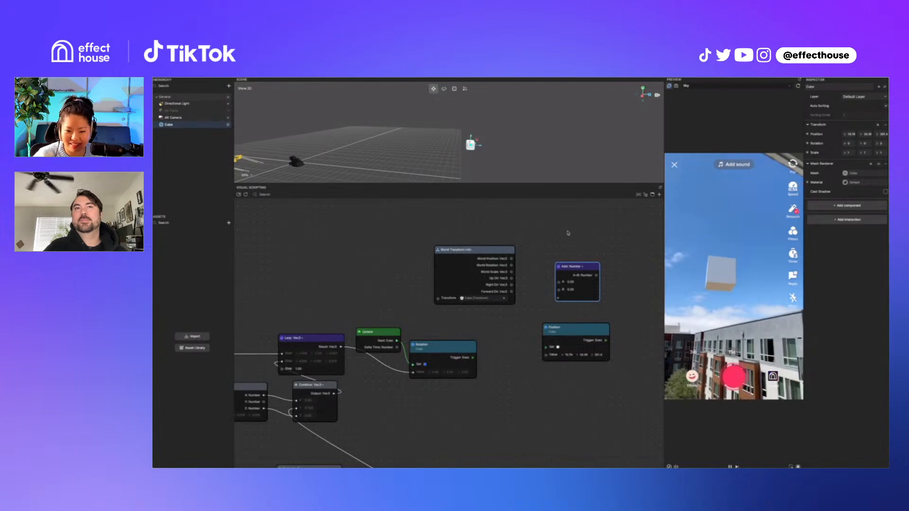
Connect World Transform Info's World Position and Forward Dir outputs to Add's A and B, and widen the gap between the nodes
left_click_drag(512, 259, 559, 291)
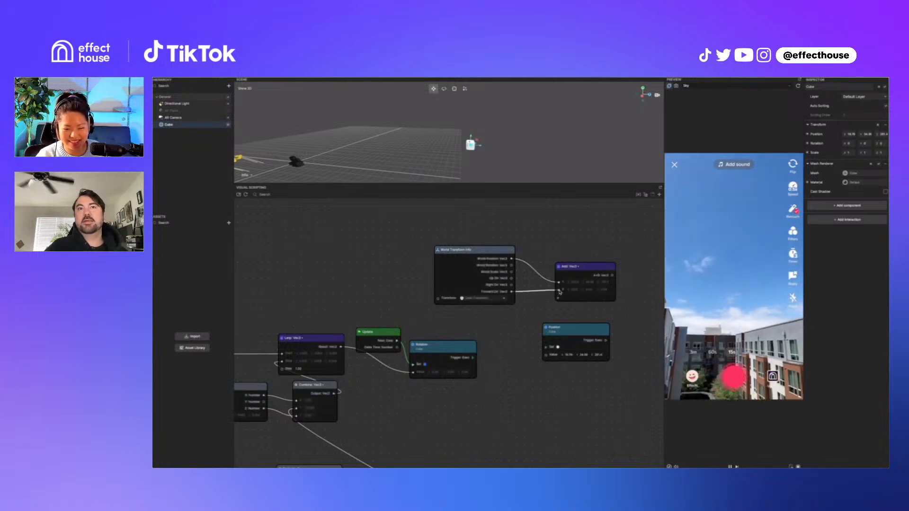
left_click_drag(504, 253, 485, 252)
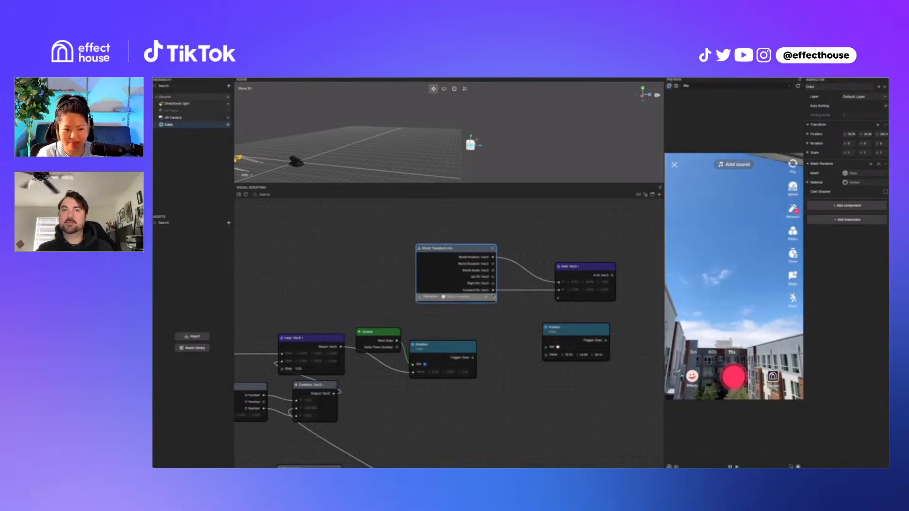
left_click_drag(474, 250, 471, 250)
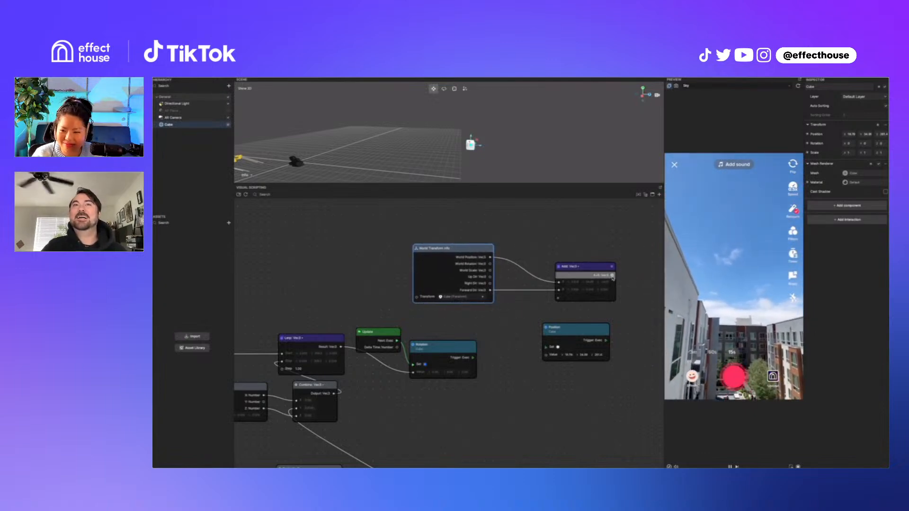
scroll(471, 293, "up", 5)
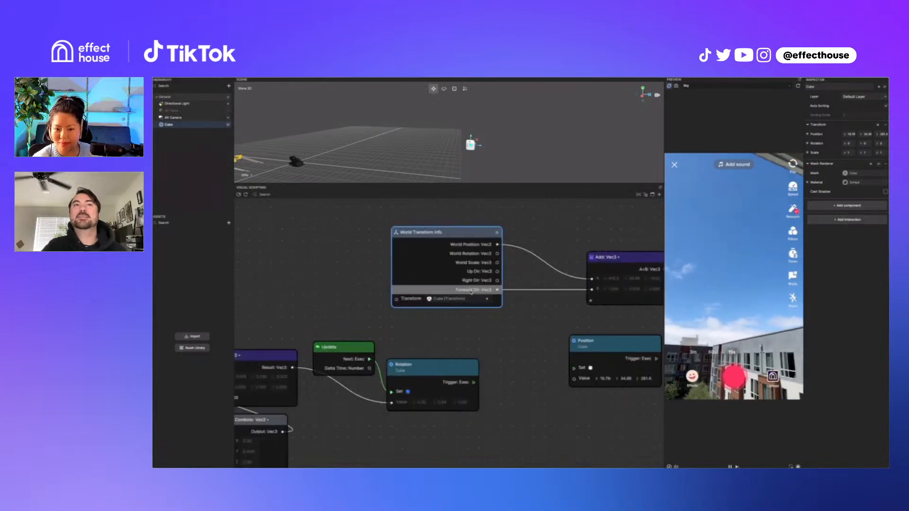
scroll(494, 305, "down", 3)
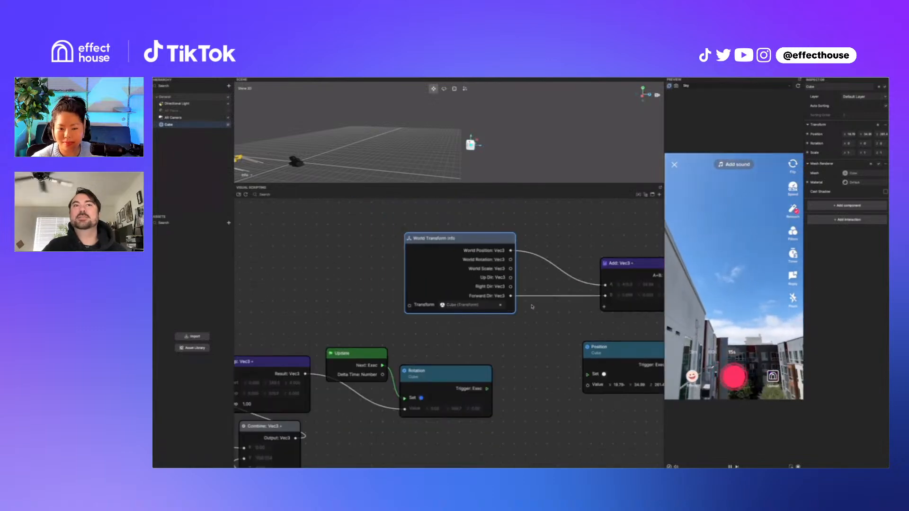
Add a Get Time node and a Multiply node below World Transform Info
right_click(523, 329)
type("time")
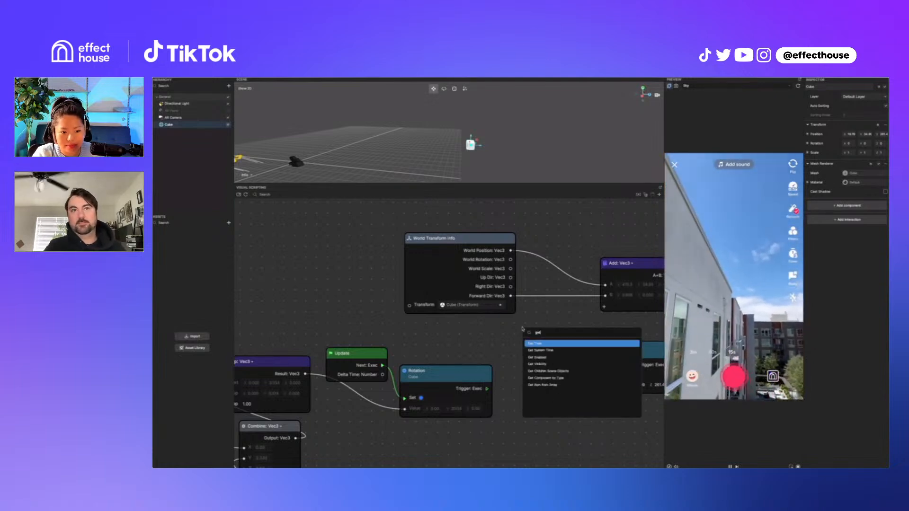
key("Return")
right_click(492, 333)
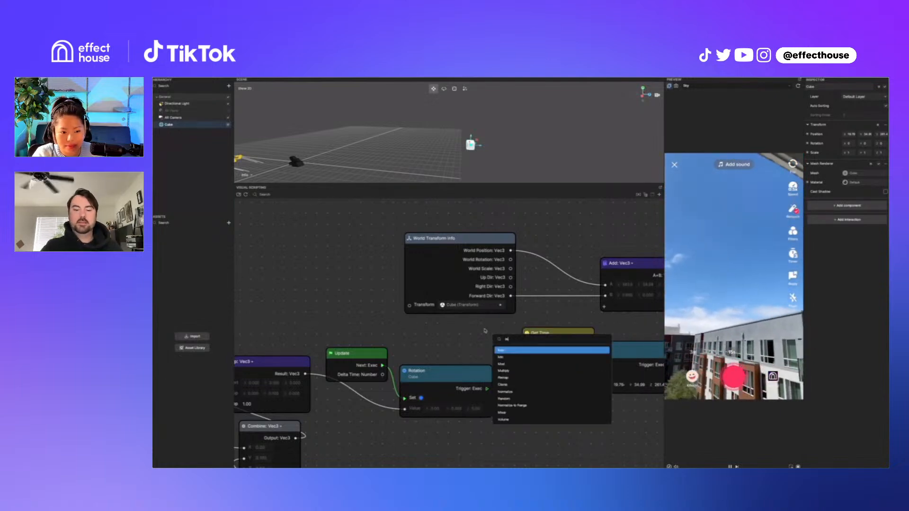
type("mul")
key("Return")
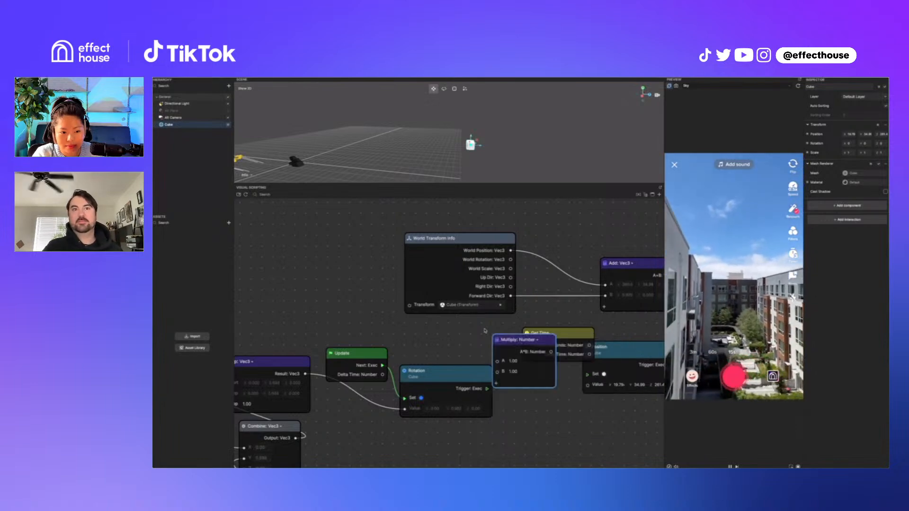
Arrange the nodes with Get Time directly under World Transform Info and Multiply between Get Time and the Add node
left_click_drag(503, 306, 425, 277)
left_click_drag(580, 329, 422, 295)
left_click_drag(526, 340, 494, 304)
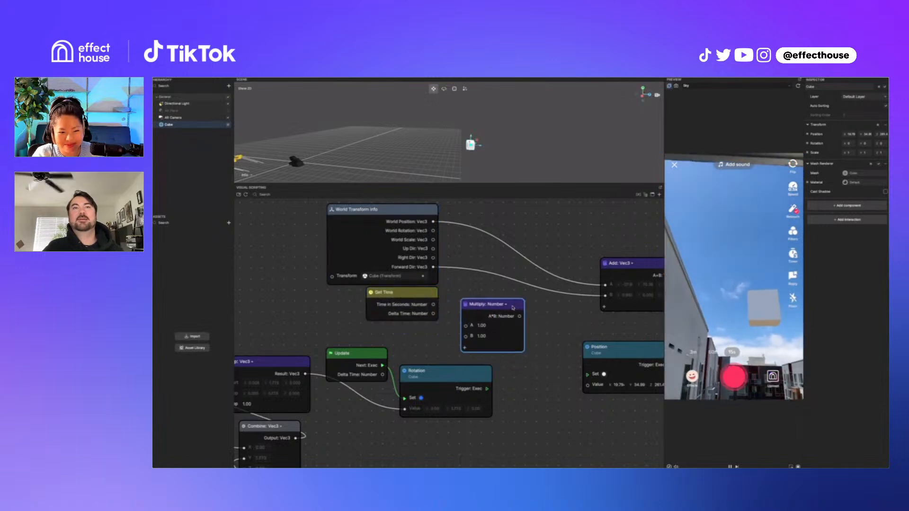
Switch the Multiply node to Vec3 and try feeding Get Time's Delta Time directly into its B input
left_click(504, 304)
left_click(515, 327)
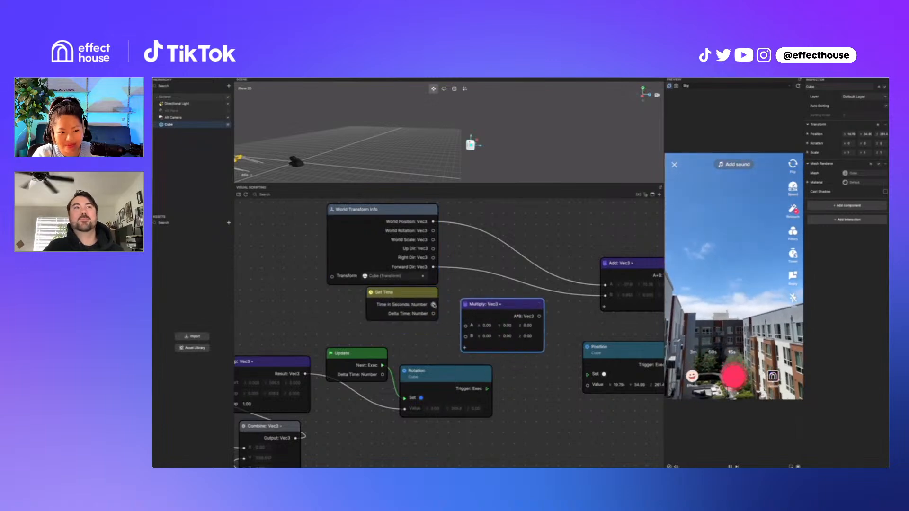
left_click_drag(434, 313, 472, 340)
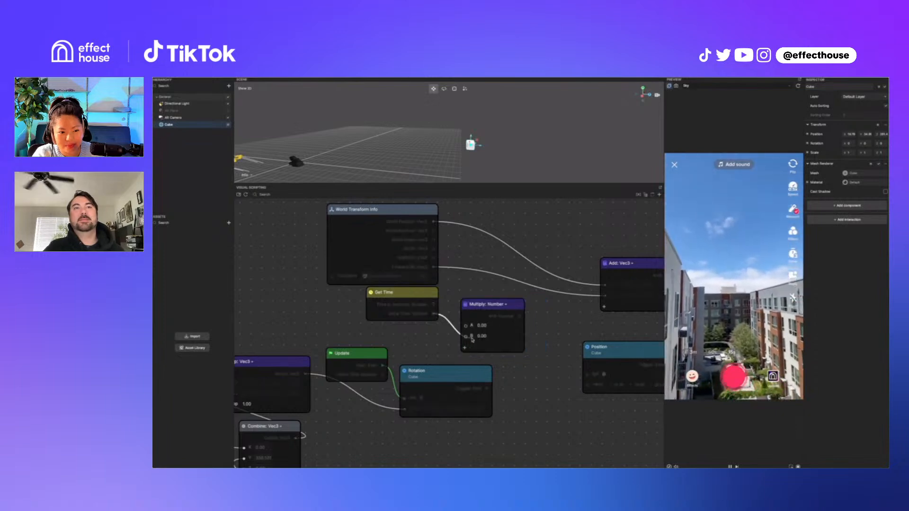
Set Multiply to Vec3 again and delete its Delta Time wire, leaving a wider gap between Get Time and Multiply
left_click_drag(423, 298, 332, 298)
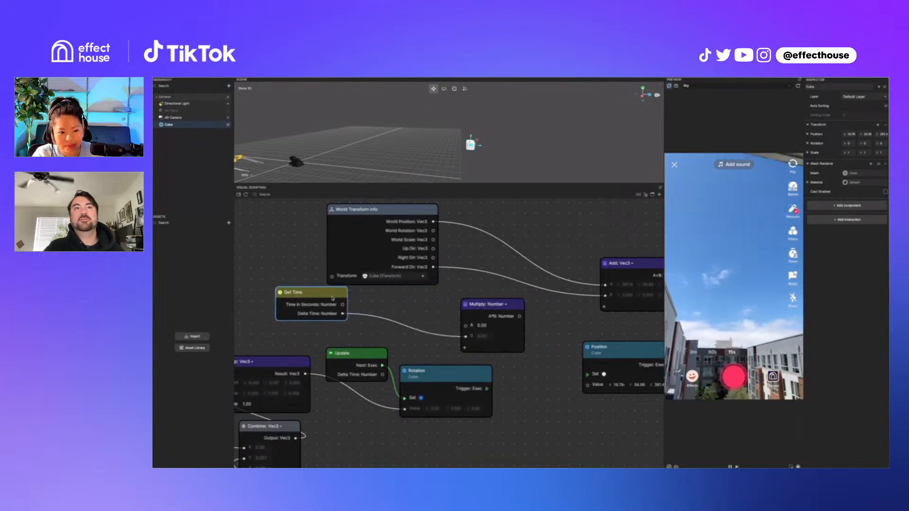
left_click(503, 305)
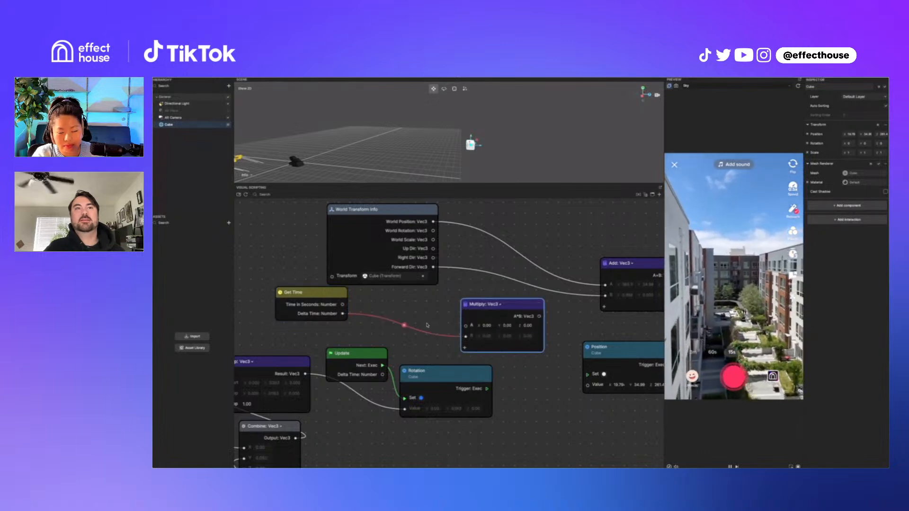
left_click(403, 325)
key("Delete")
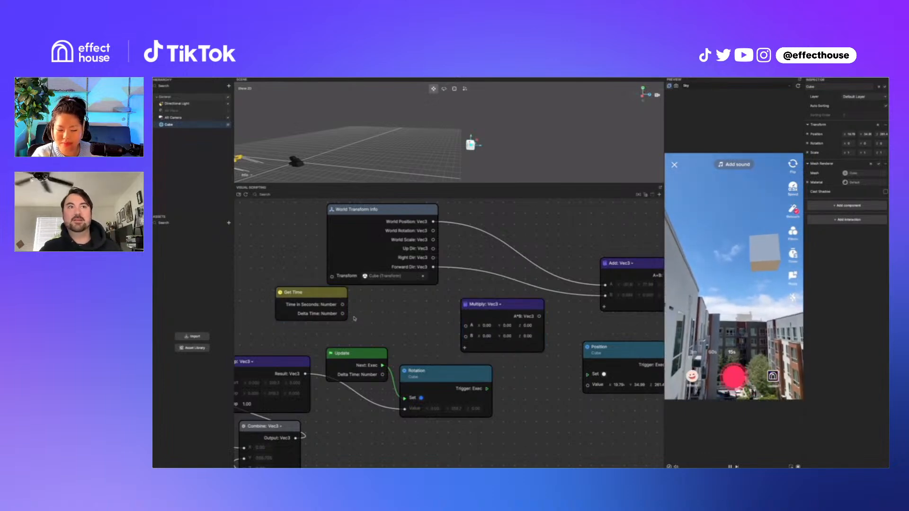
Add a Data Convert node fed by Get Time's Delta Time and connect its Vec3 output to Multiply's B input
left_click_drag(344, 316, 378, 311)
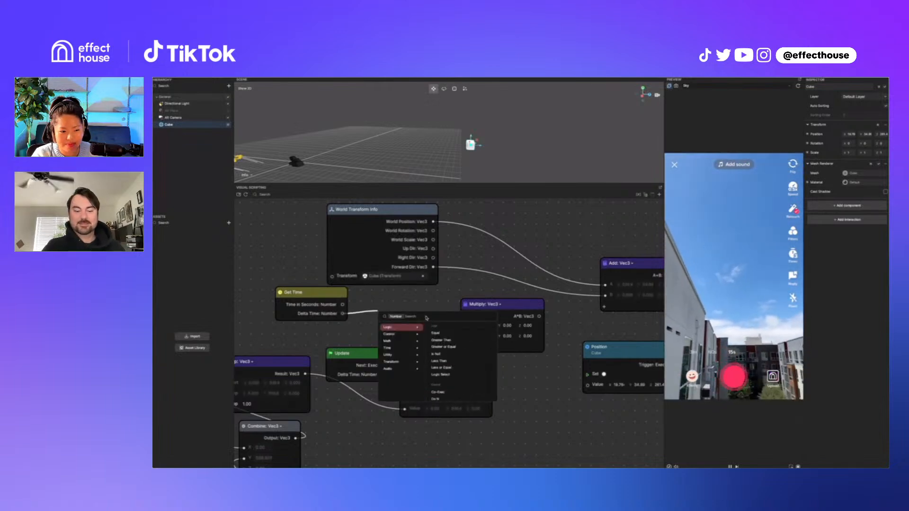
type("de")
key("Return")
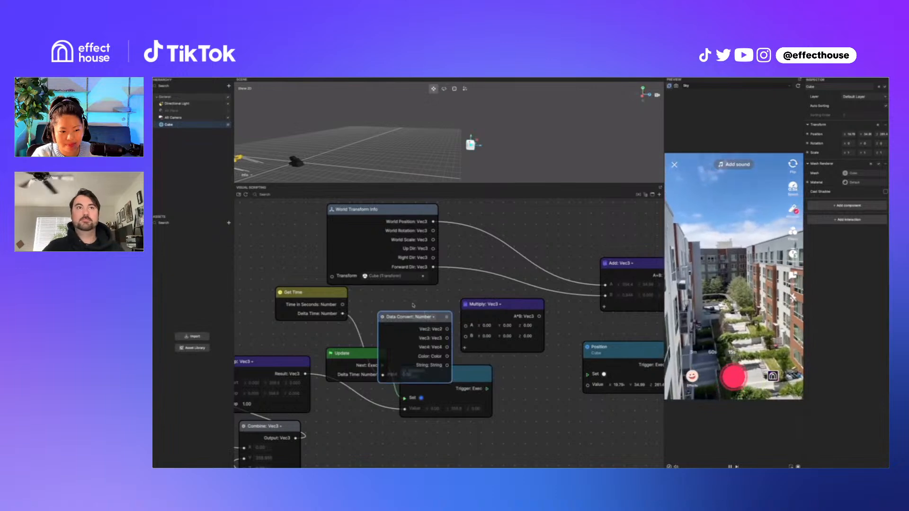
left_click_drag(444, 321, 466, 337)
left_click_drag(488, 304, 501, 304)
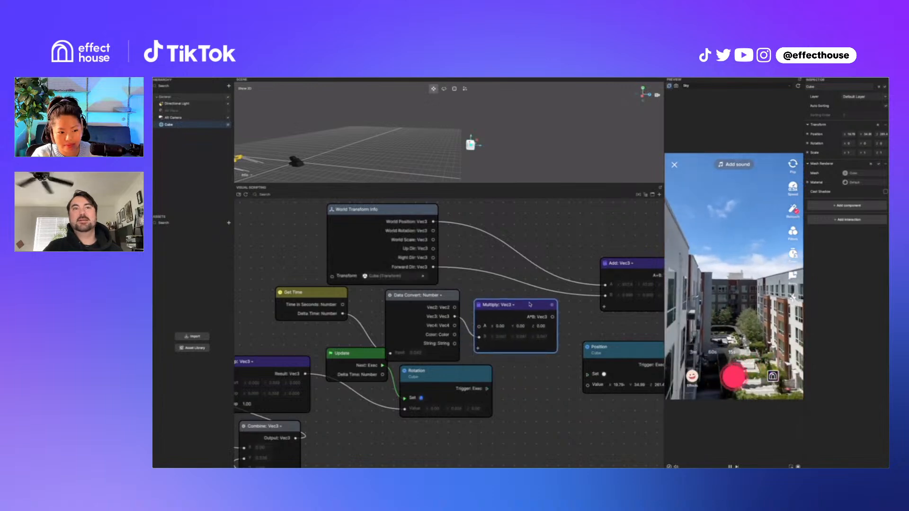
Connect Forward Dir to Multiply's A and A*B to Add's B, spacing out the Data Convert, Update and Multiply nodes
left_click_drag(433, 267, 479, 326)
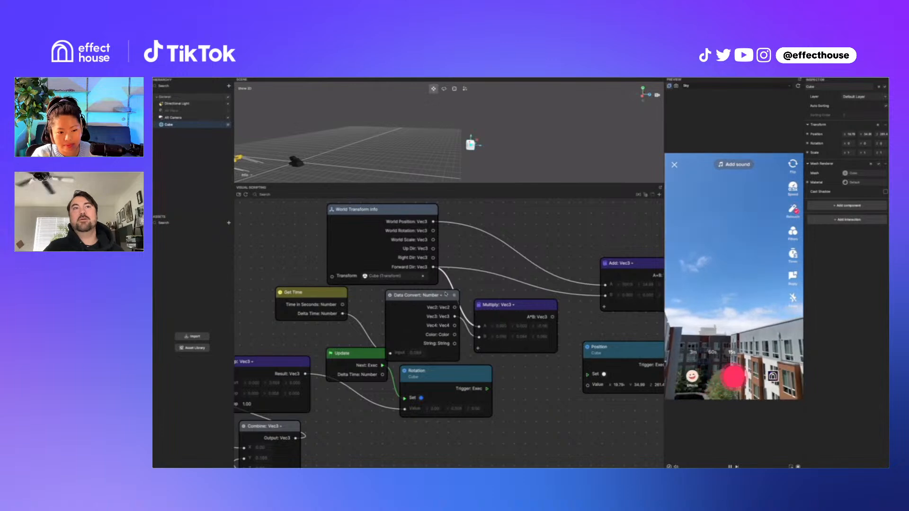
left_click_drag(445, 293, 427, 291)
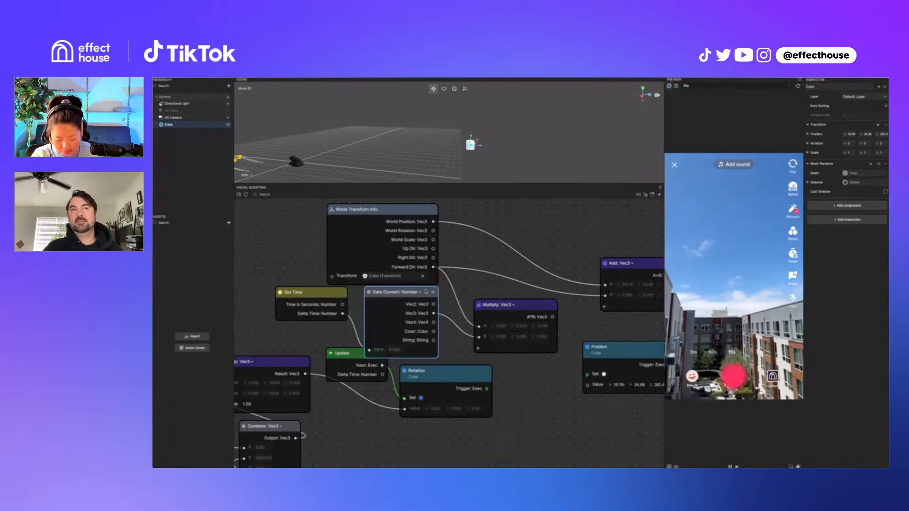
left_click_drag(341, 353, 335, 416)
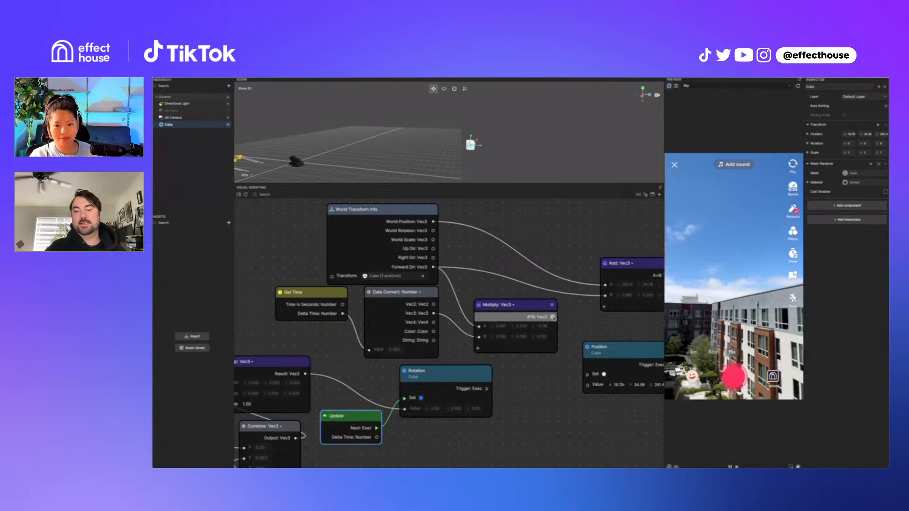
left_click_drag(553, 318, 605, 295)
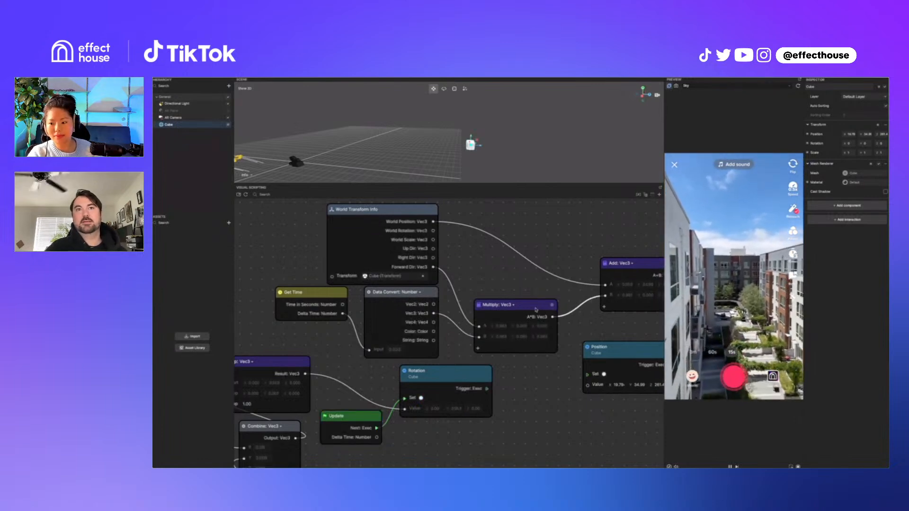
left_click_drag(536, 310, 537, 289)
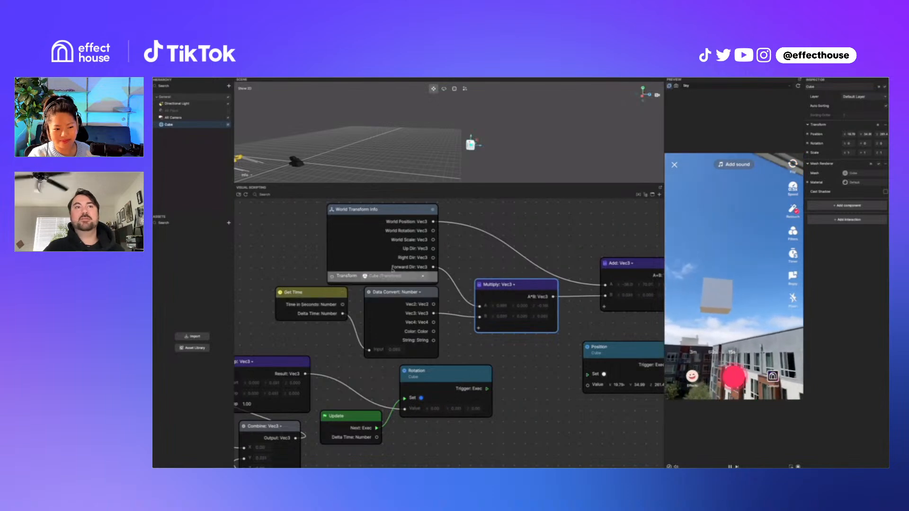
Connect Add's output to the Cube Position node's Value, and Rotation's Trigger to Position's Set
scroll(619, 292, "down", 1)
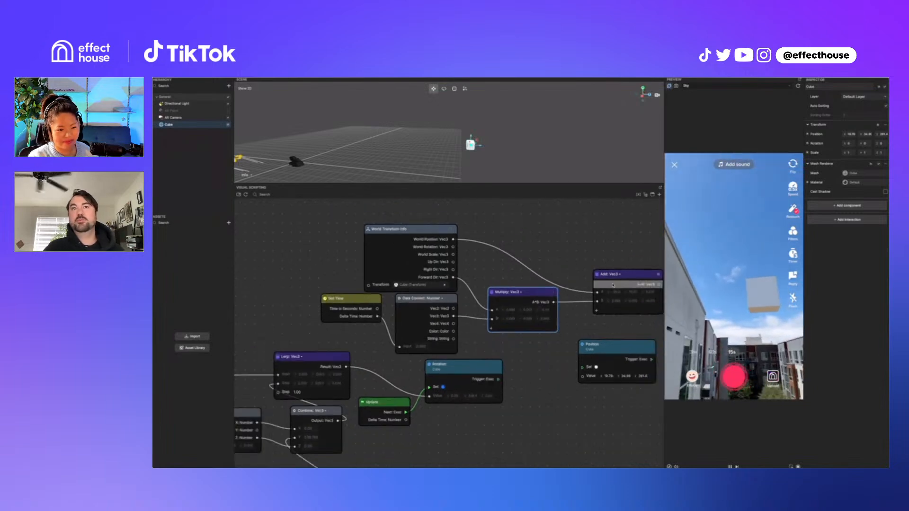
scroll(591, 270, "down", 2)
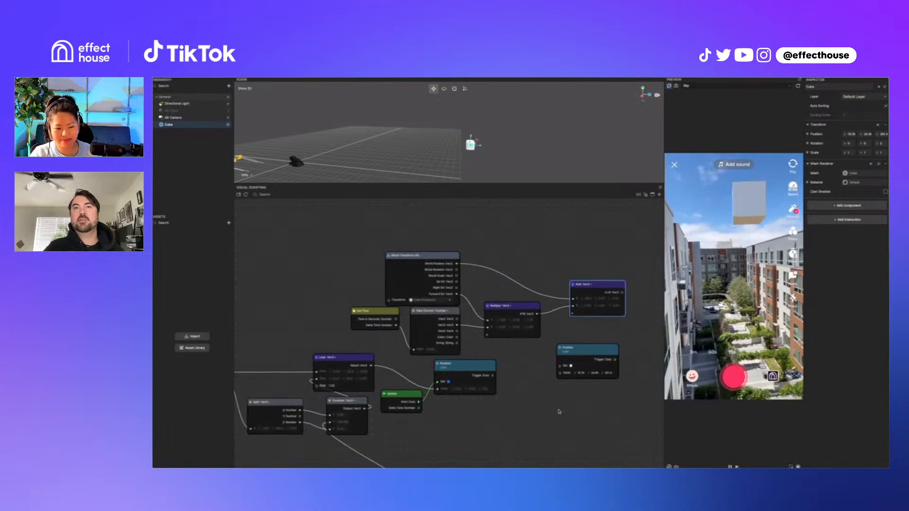
left_click_drag(566, 275, 525, 350)
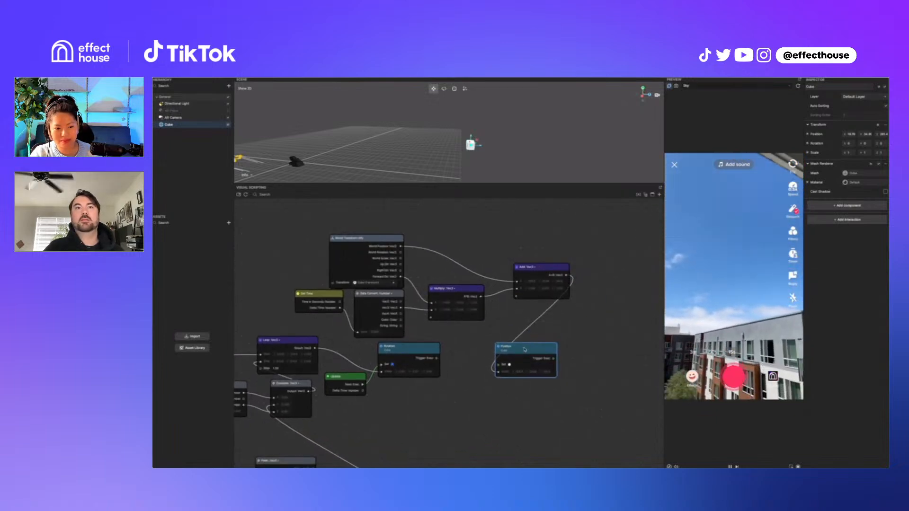
left_click_drag(437, 359, 497, 365)
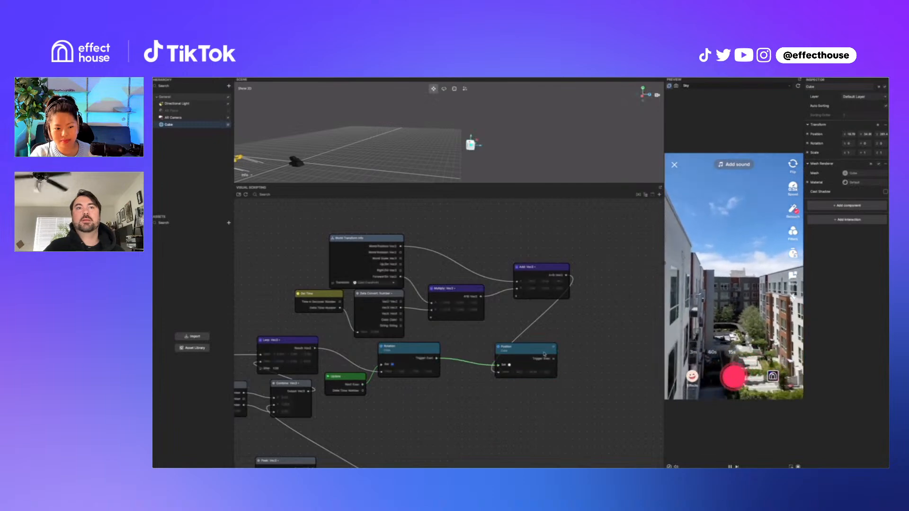
left_click(548, 350)
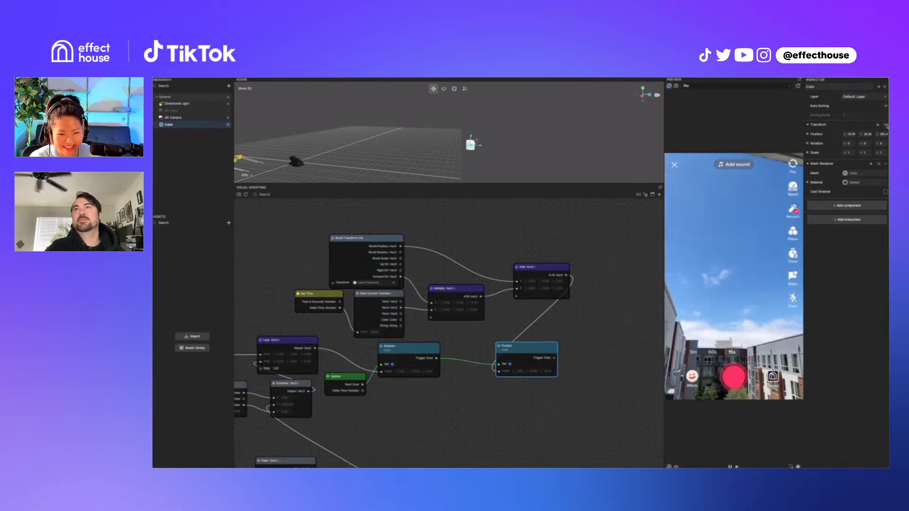
Reset the Cube's position to 0, 0, 0 and restart the preview
right_click(835, 134)
left_click(853, 151)
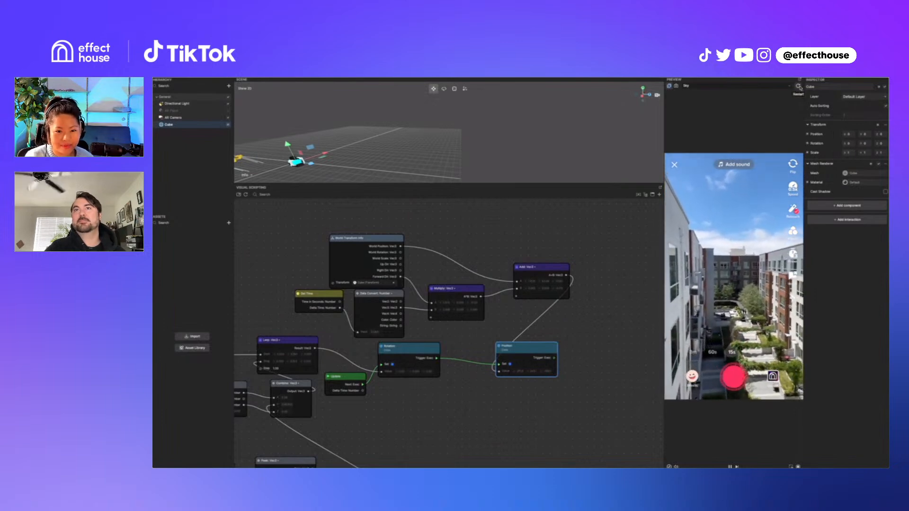
left_click(799, 87)
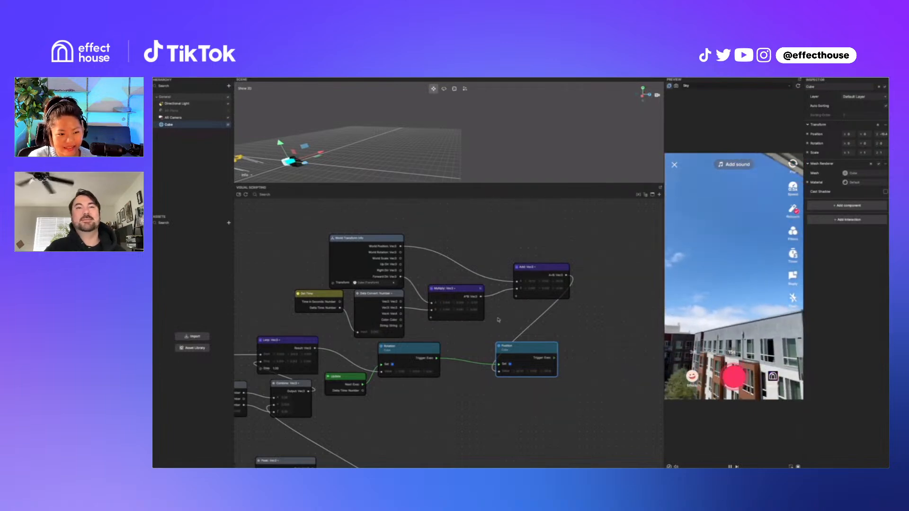
Add a third input C to the Multiply node and set its X, Y and Z to 0.1
scroll(562, 395, "up", 3)
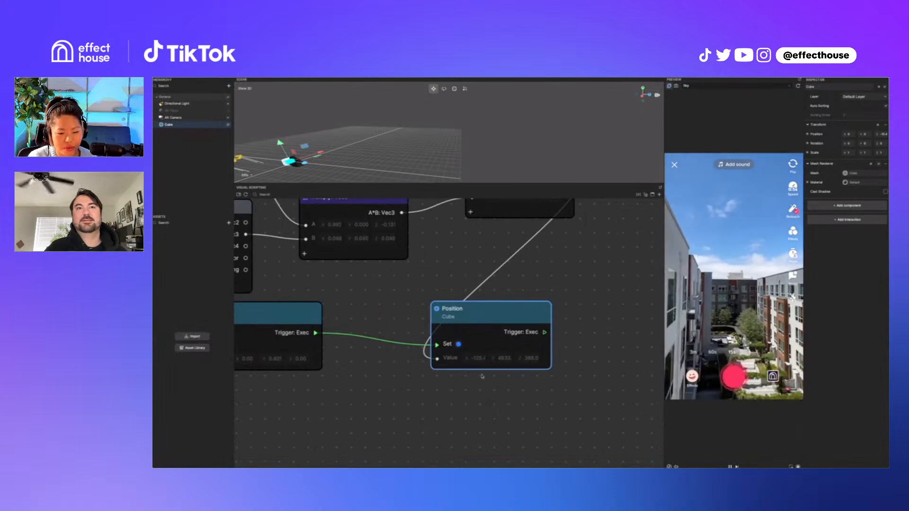
scroll(450, 383, "down", 2)
scroll(448, 384, "down", 3)
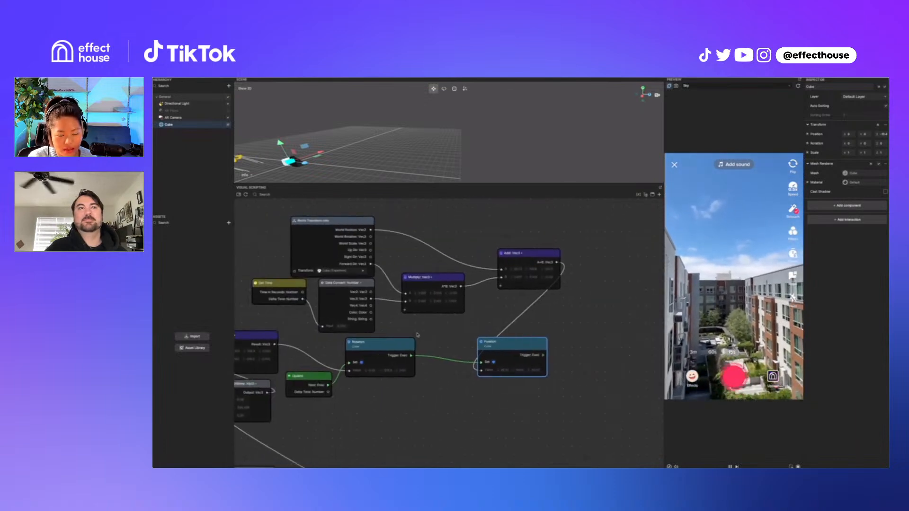
left_click(405, 311)
left_click(404, 310)
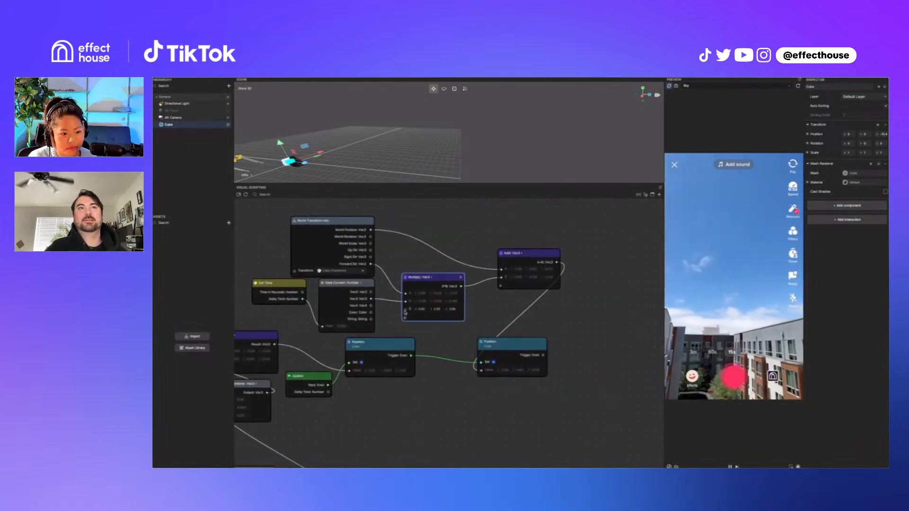
scroll(437, 312, "up", 4)
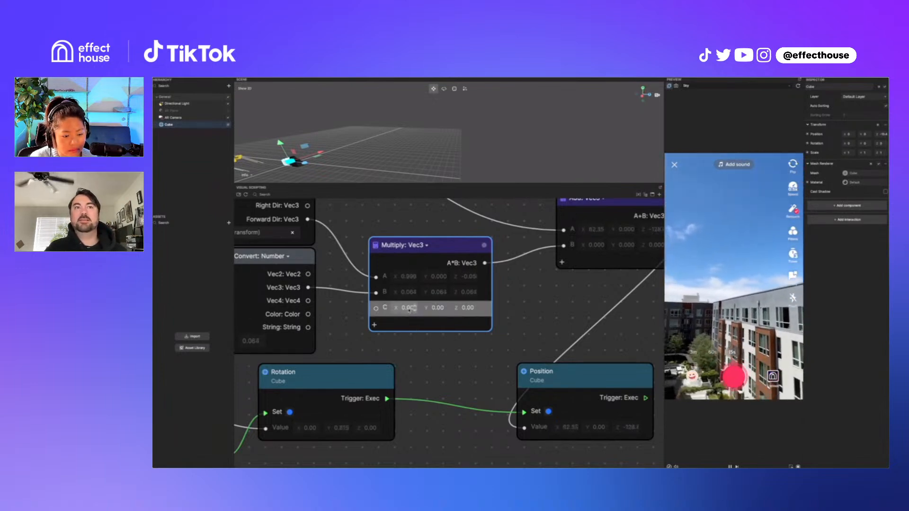
type("0.1")
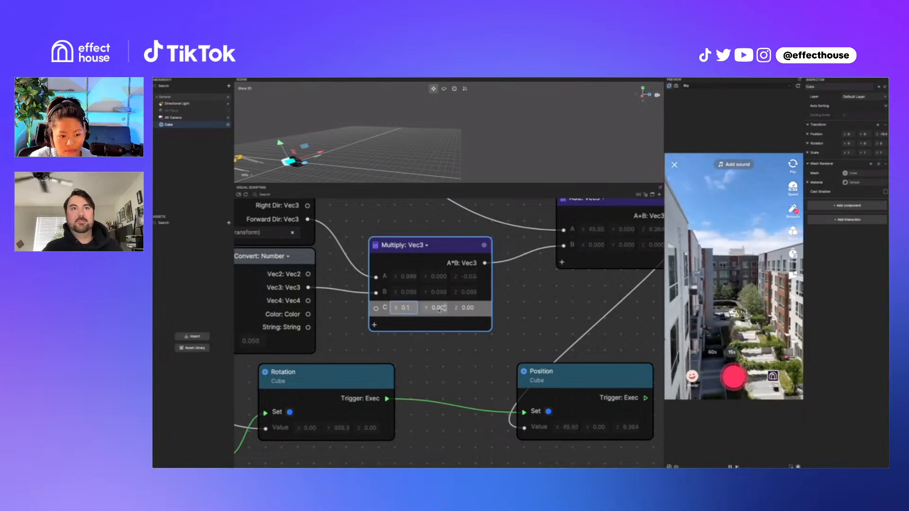
left_click(439, 308)
type("0.1")
left_click(469, 308)
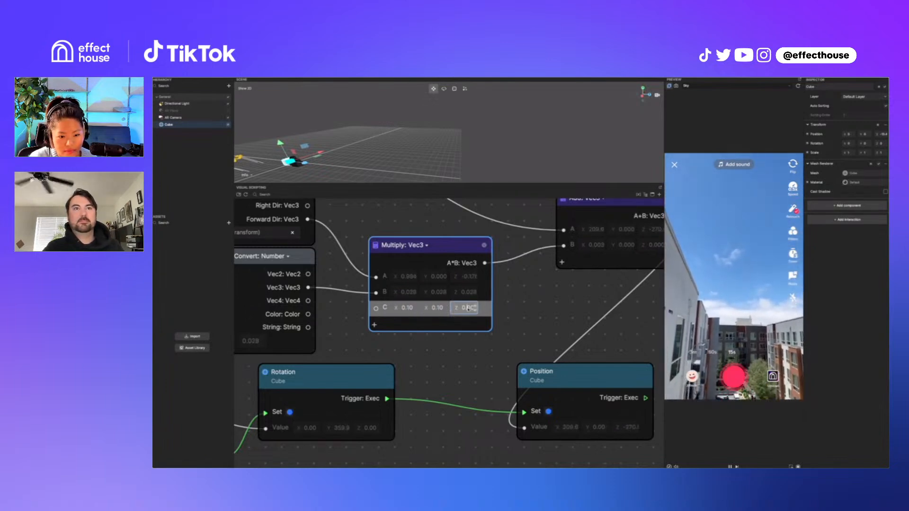
type("0.1")
left_click(532, 309)
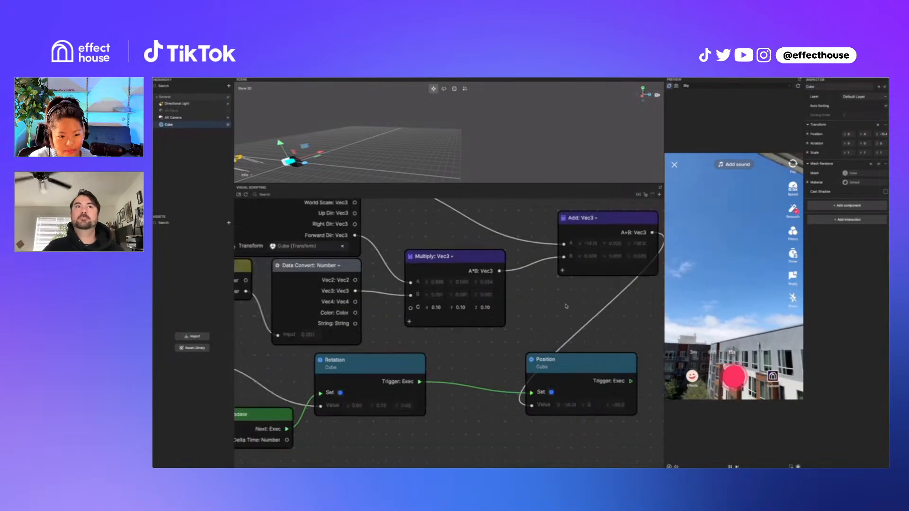
Reposition the Cube slightly lower and farther along negative Z in the scene, and restart the preview
scroll(589, 283, "down", 2)
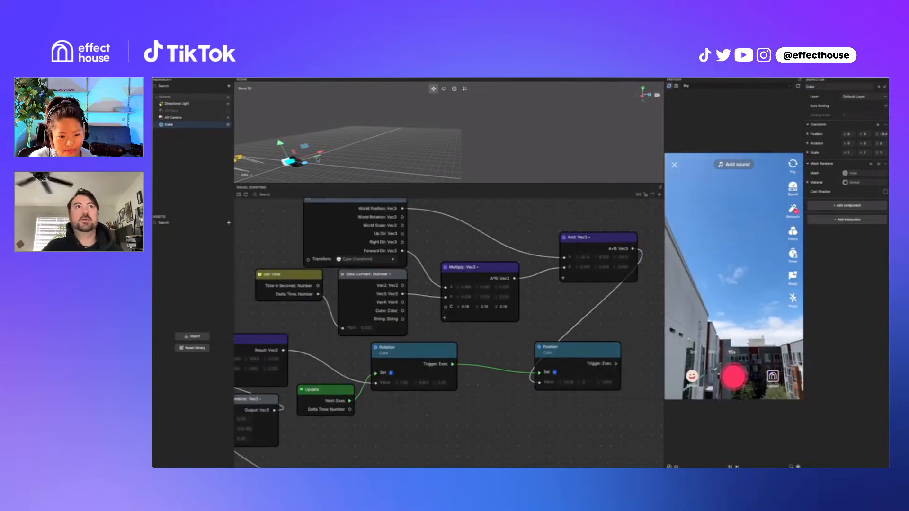
right_click_drag(317, 151, 446, 124)
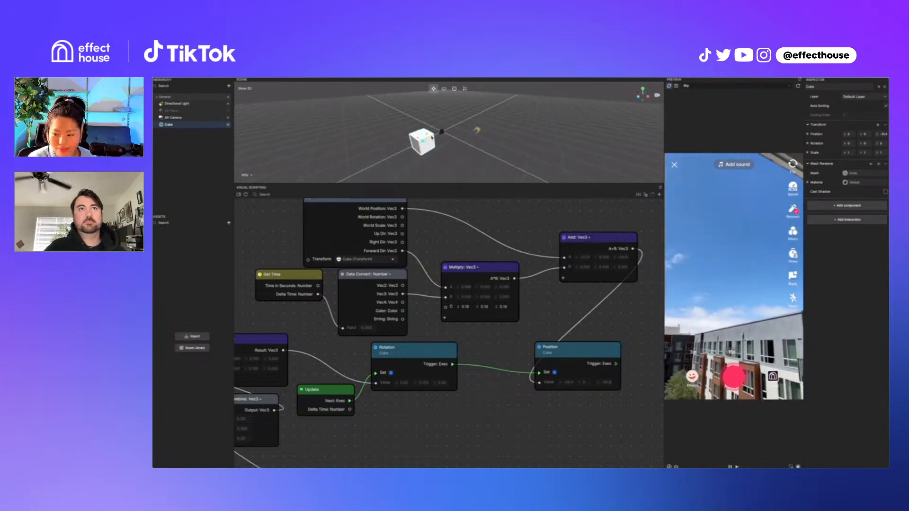
left_click(421, 141)
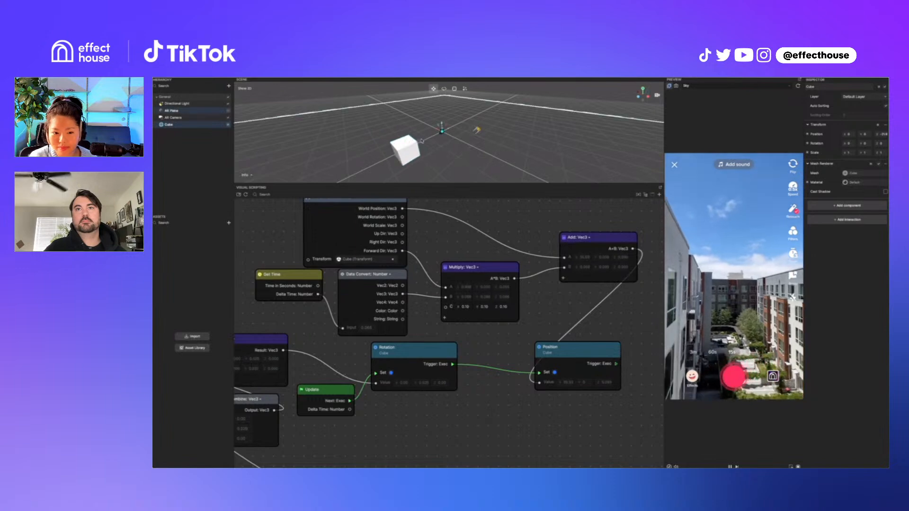
left_click(410, 146)
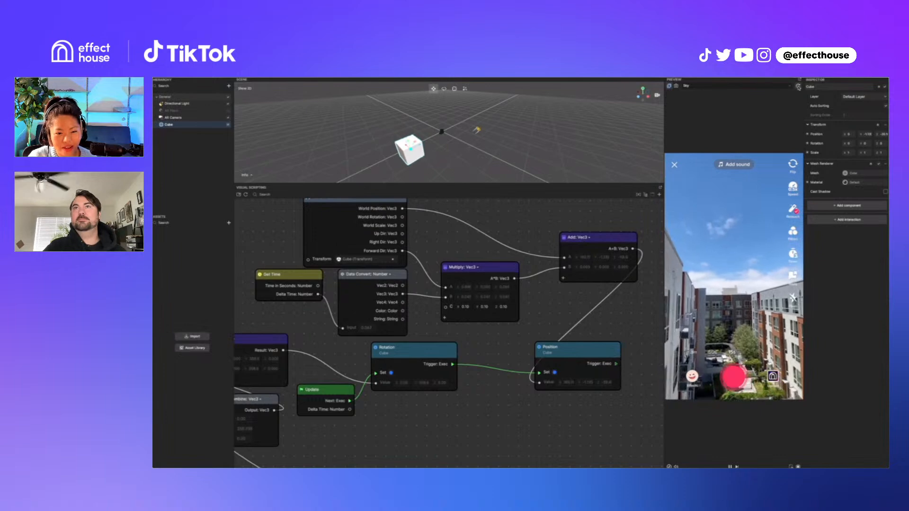
left_click(798, 86)
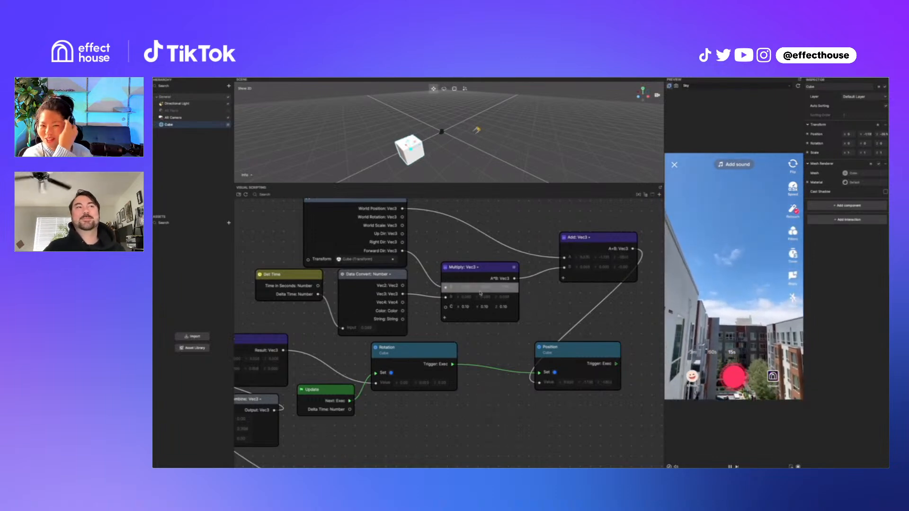
Create a Blinn-Phong material in the assets and set its albedo color to a dark yellow
left_click(228, 224)
mouse_move(261, 241)
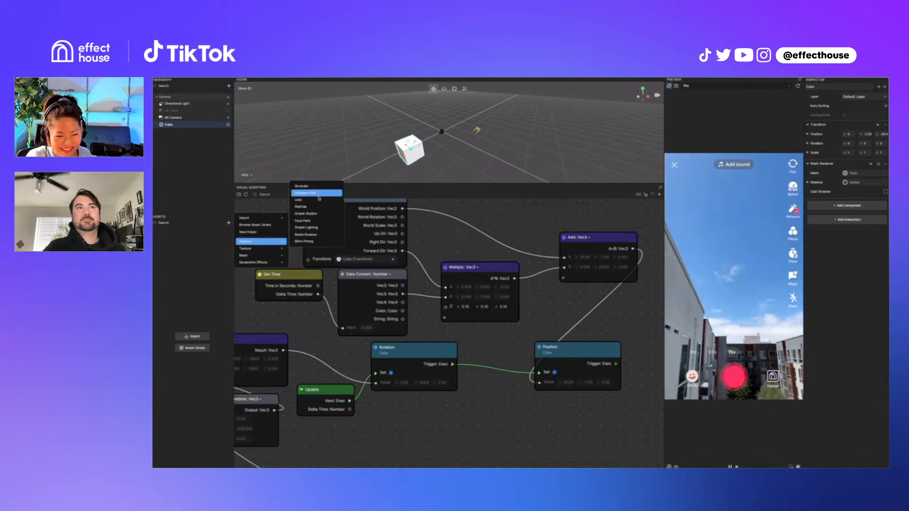
left_click(317, 242)
left_click(184, 241)
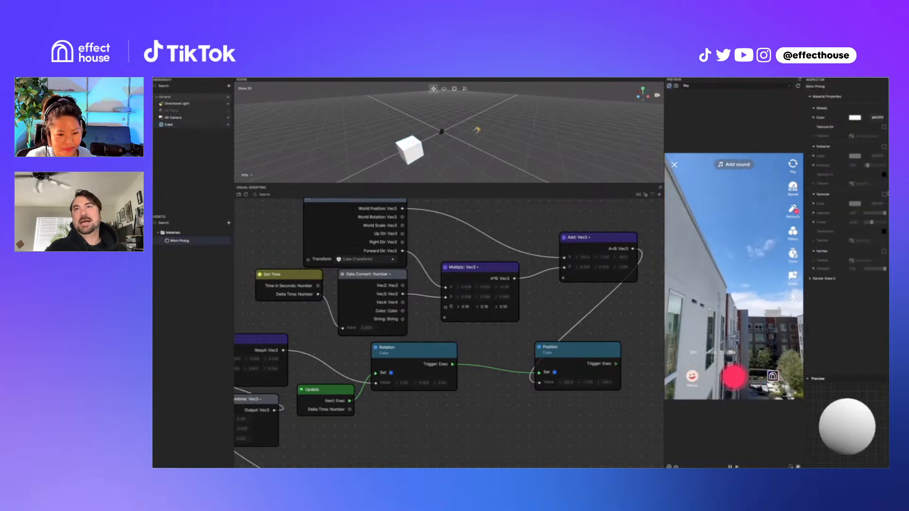
left_click(856, 118)
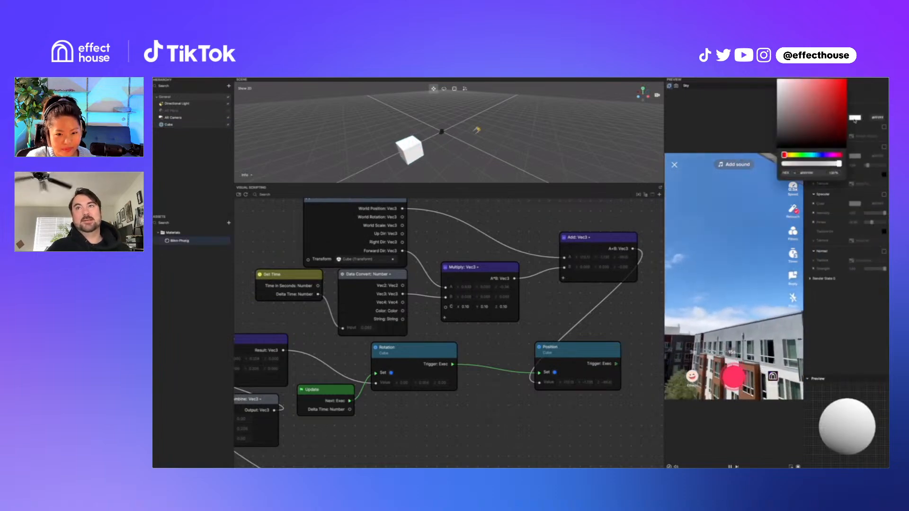
left_click_drag(785, 155, 794, 155)
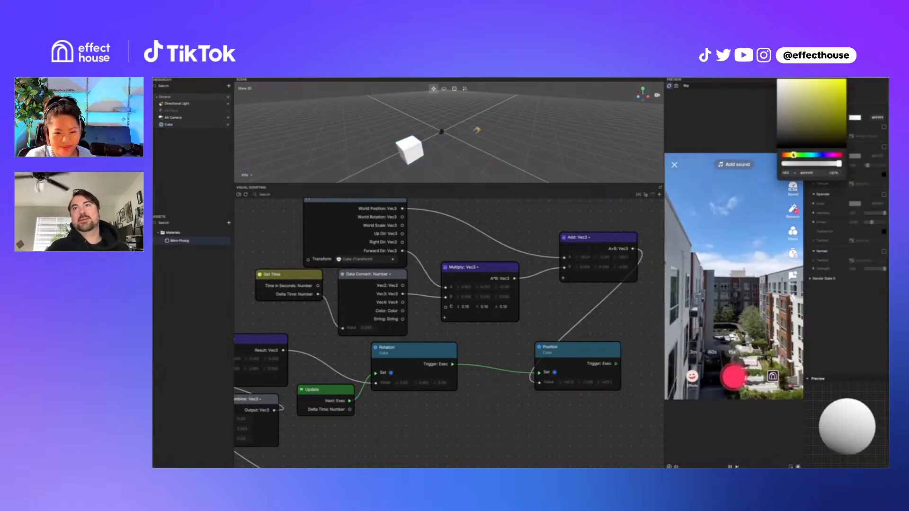
left_click(841, 112)
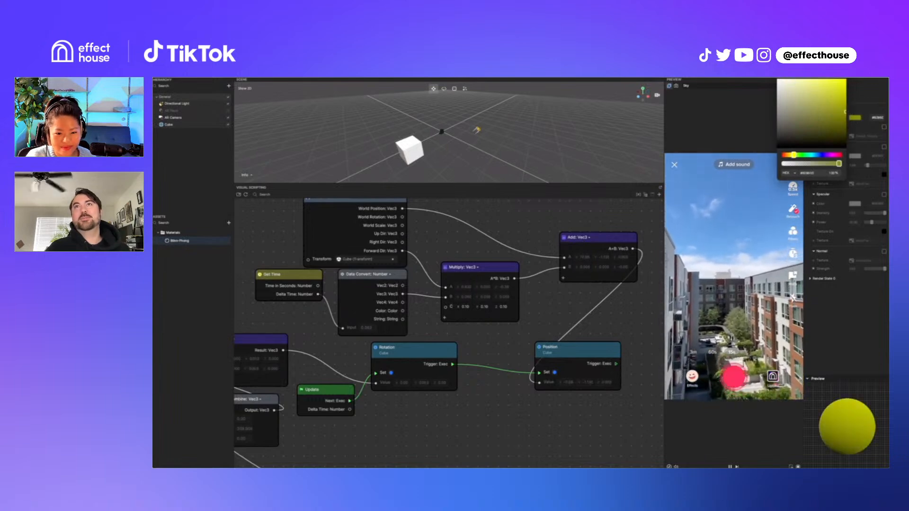
left_click(785, 79)
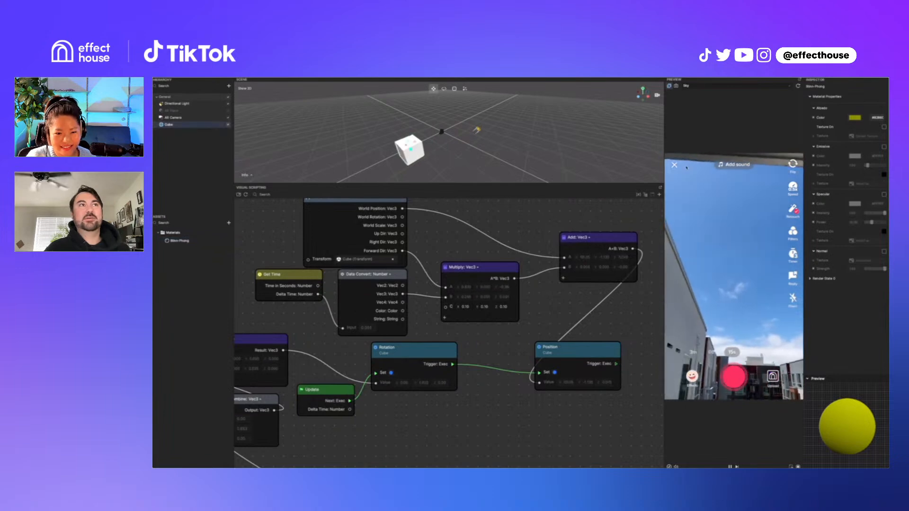
Assign the Blinn-Phong material to the Cube's Mesh Renderer
left_click(203, 125)
left_click(868, 183)
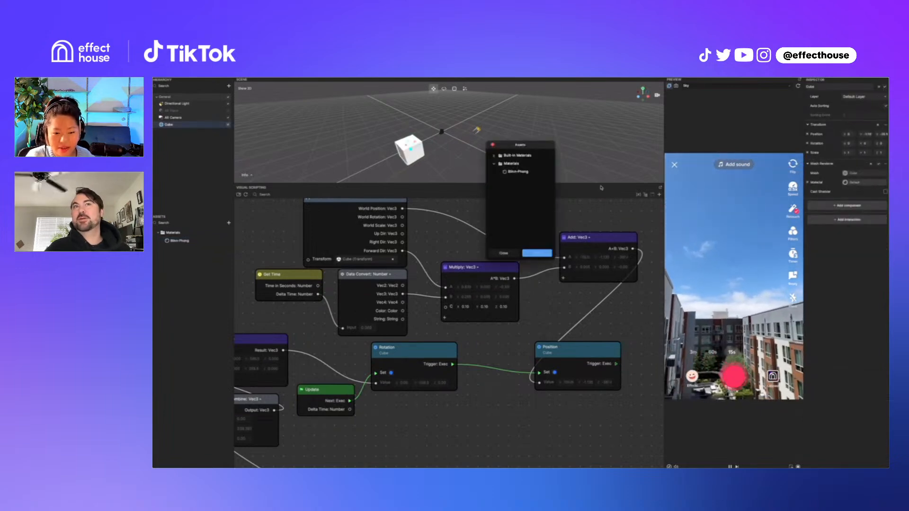
left_click(518, 172)
left_click(537, 252)
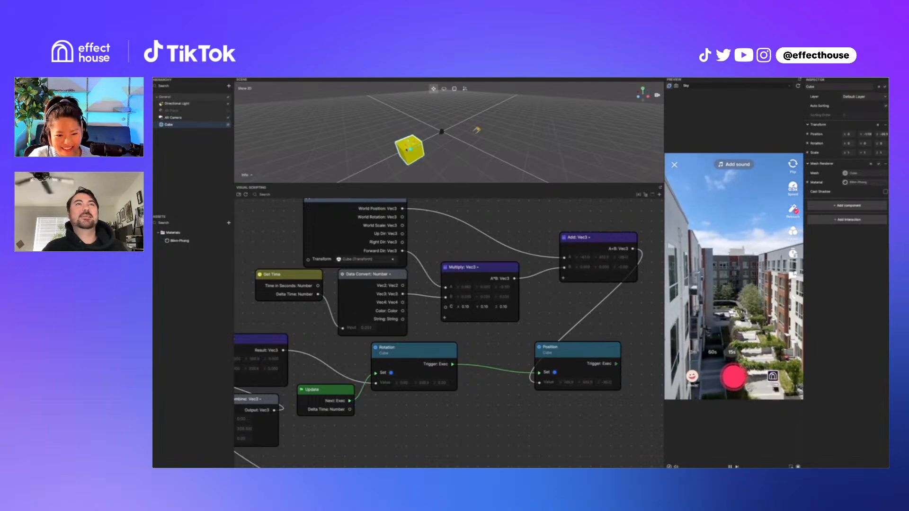
Disconnect Rotation's Trigger from the Cube Position node's Set, and switch the preview media to the Sofa environment
scroll(437, 305, "down", 5)
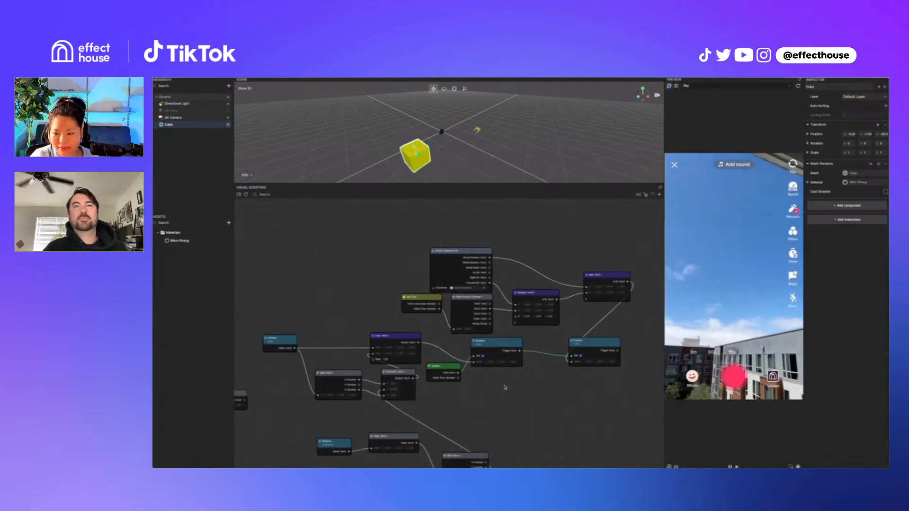
middle_click_drag(505, 387, 480, 381)
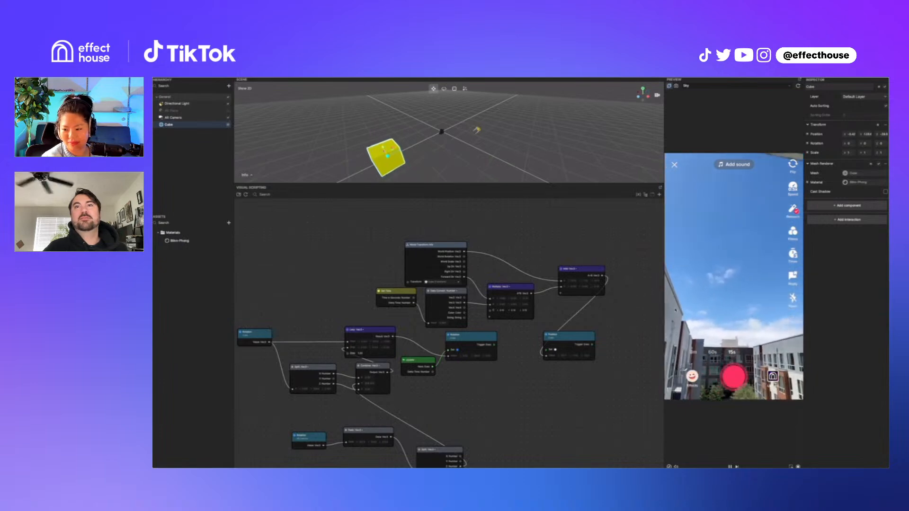
left_click(693, 88)
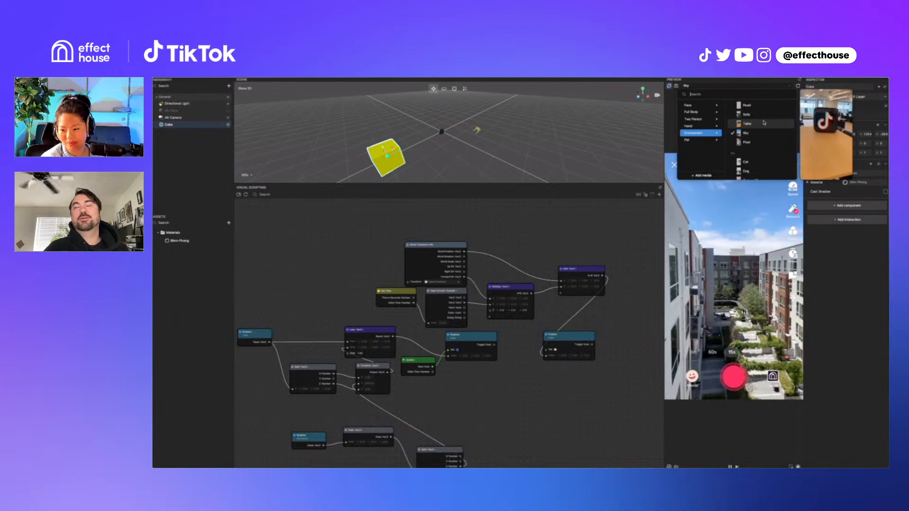
left_click(763, 114)
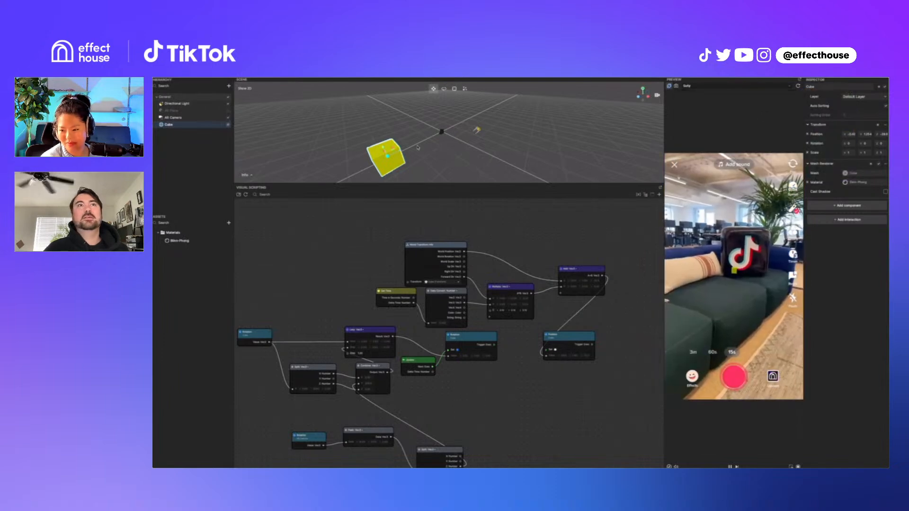
Move the Cube to the positive Z side of the scene and shift the AR Camera along positive Z
left_click_drag(399, 152, 513, 114)
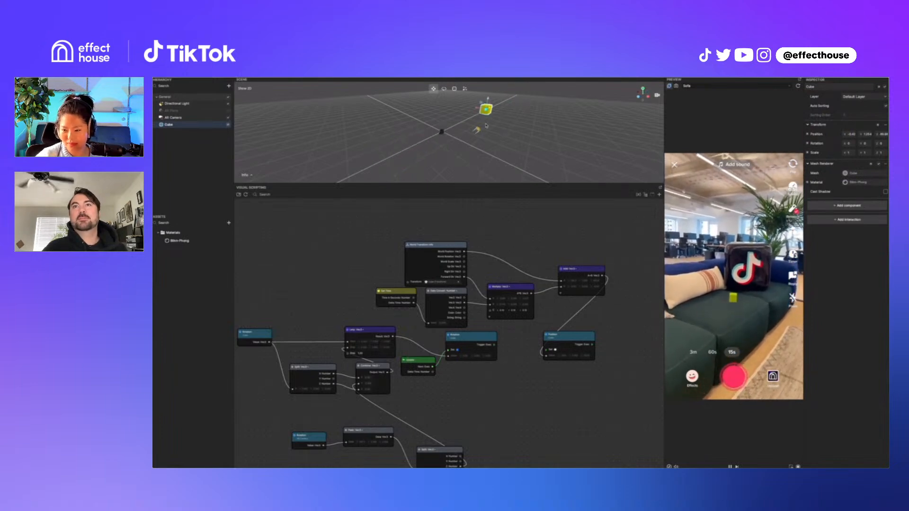
left_click(180, 118)
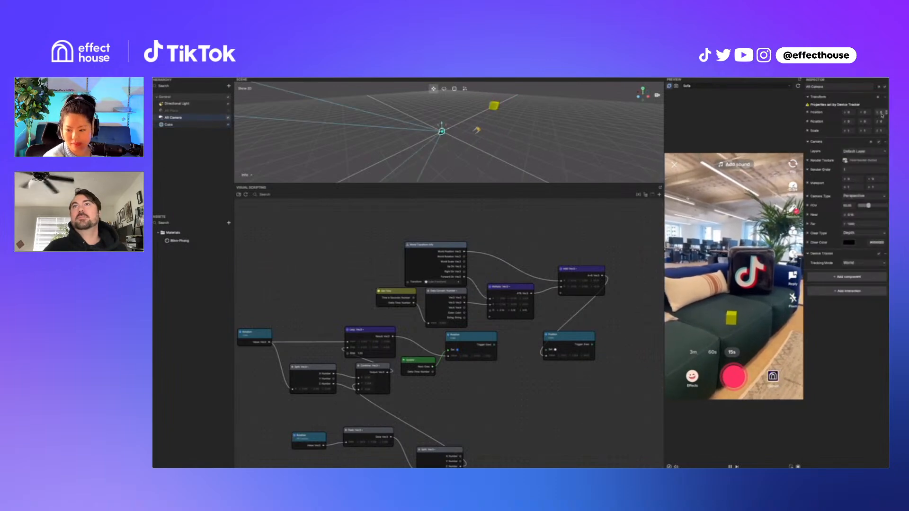
key("Return")
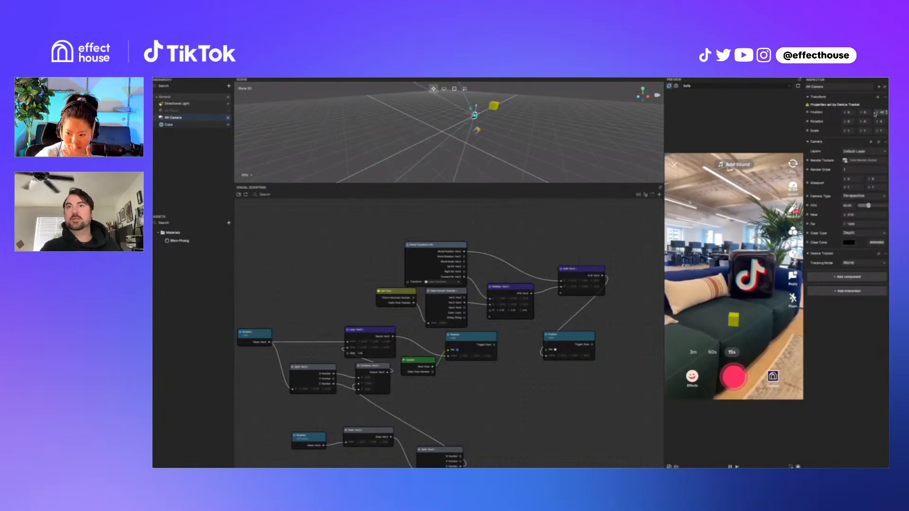
Reposition the Cube farther from the AR Camera along positive Z and raise it to a height of about 49
right_click_drag(535, 120, 503, 120)
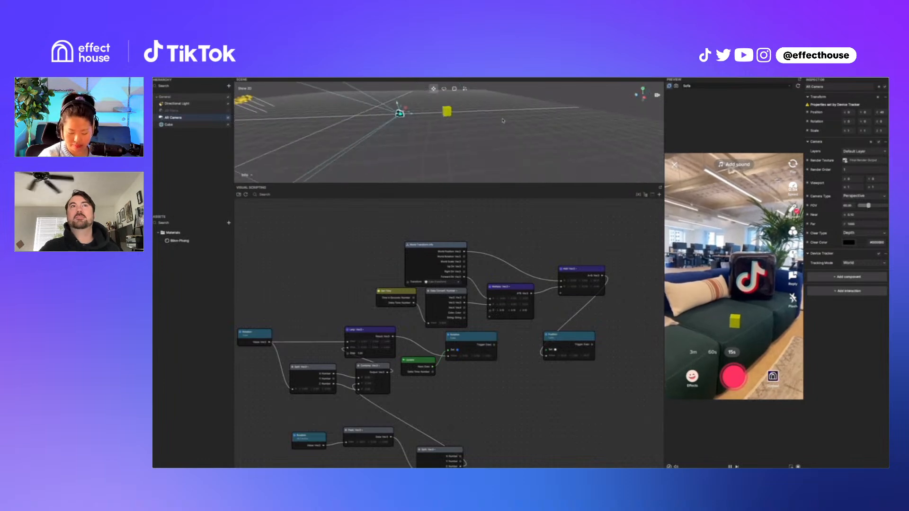
left_click(448, 111)
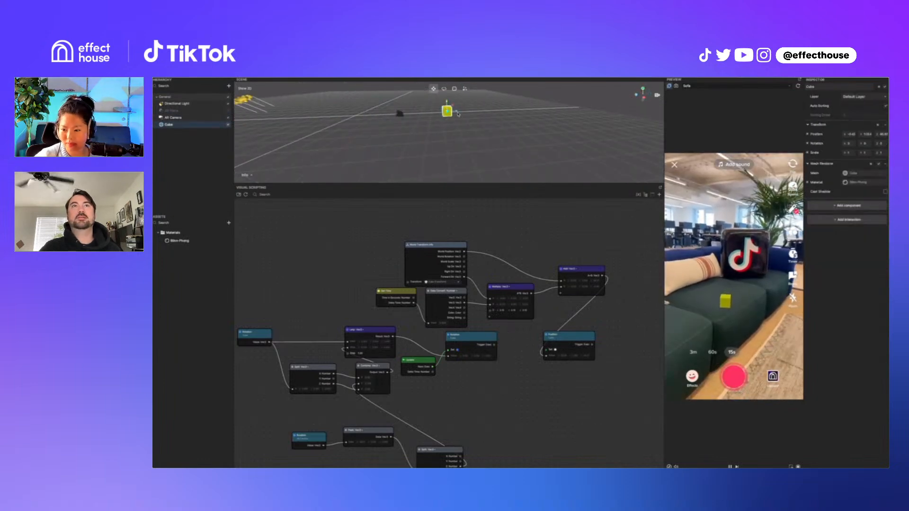
left_click_drag(457, 113, 402, 113)
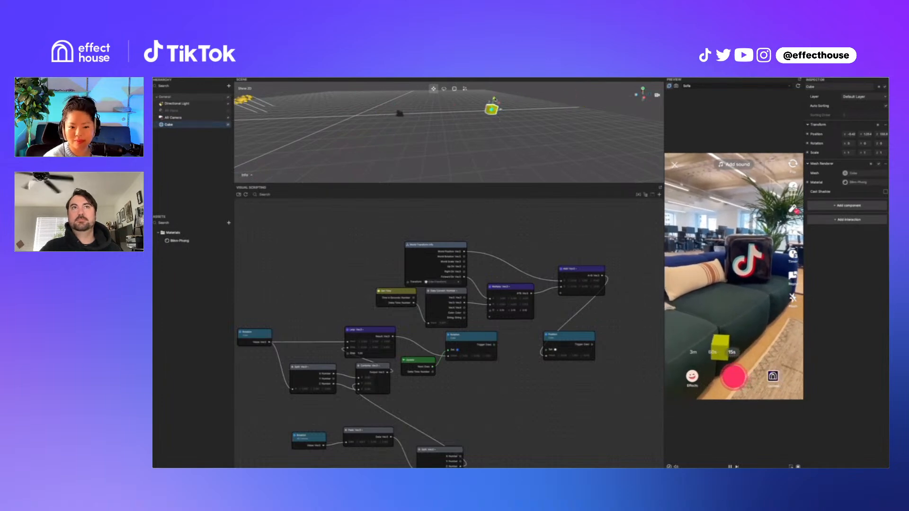
left_click(171, 111)
left_click(492, 109)
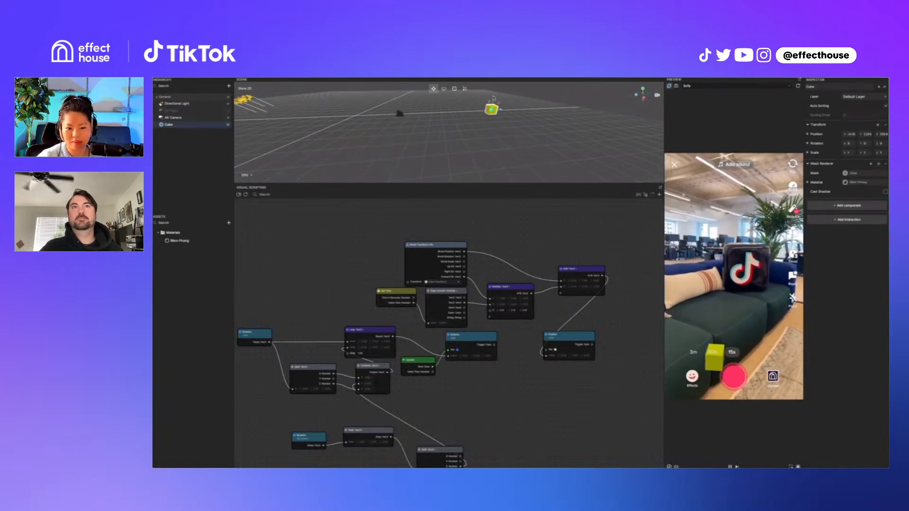
key("f")
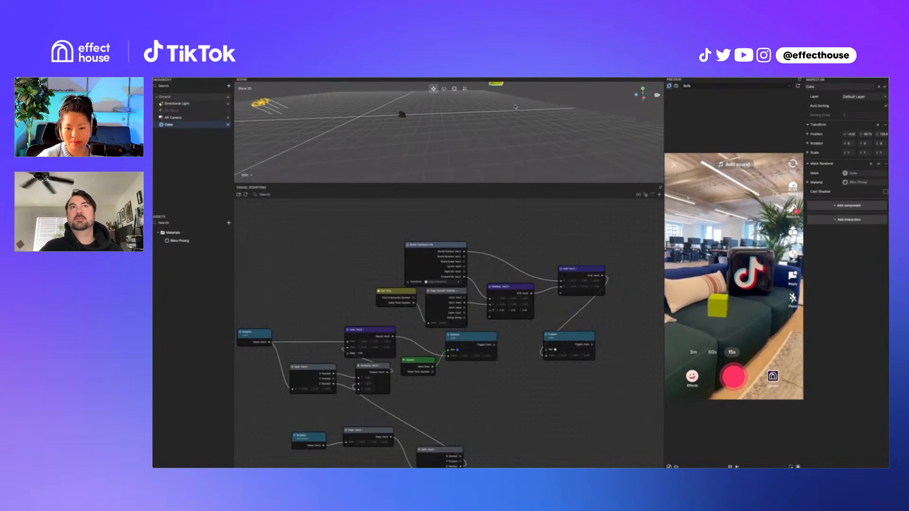
left_click_drag(487, 134, 517, 109)
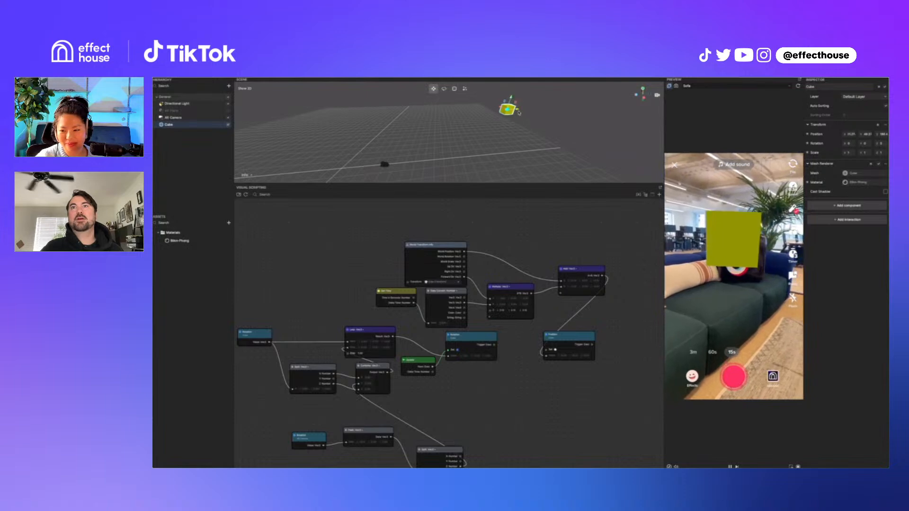
Reconnect Rotation's Trigger to the Cube Position node's Set, and shift the Position node slightly up in the graph
left_click_drag(492, 347, 544, 350)
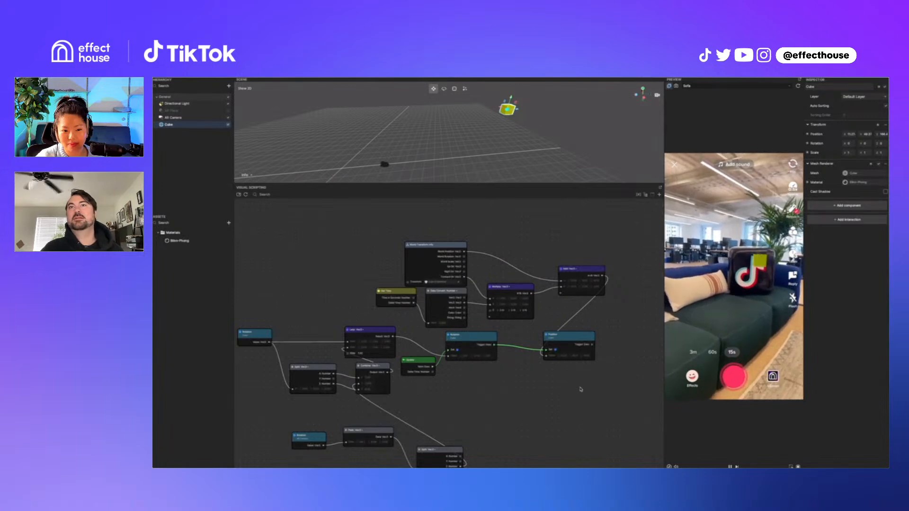
scroll(586, 351, "up", 5)
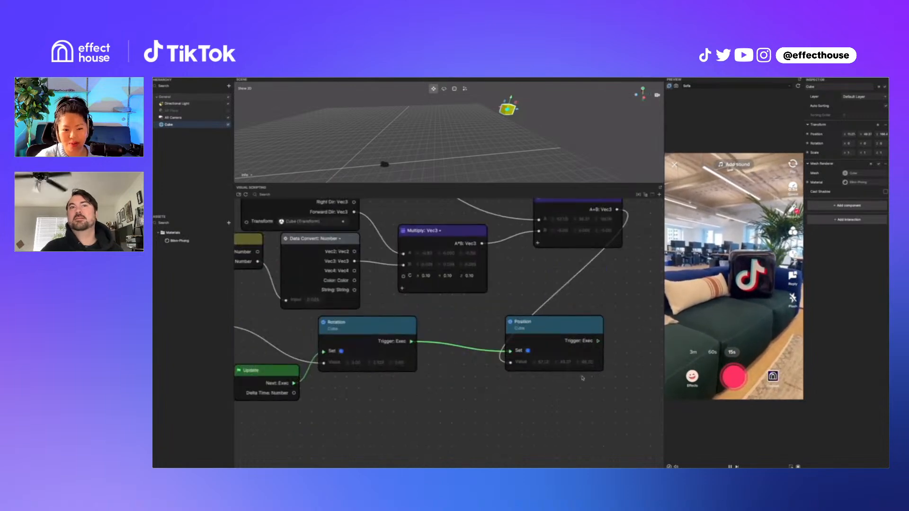
middle_click_drag(567, 266, 586, 331)
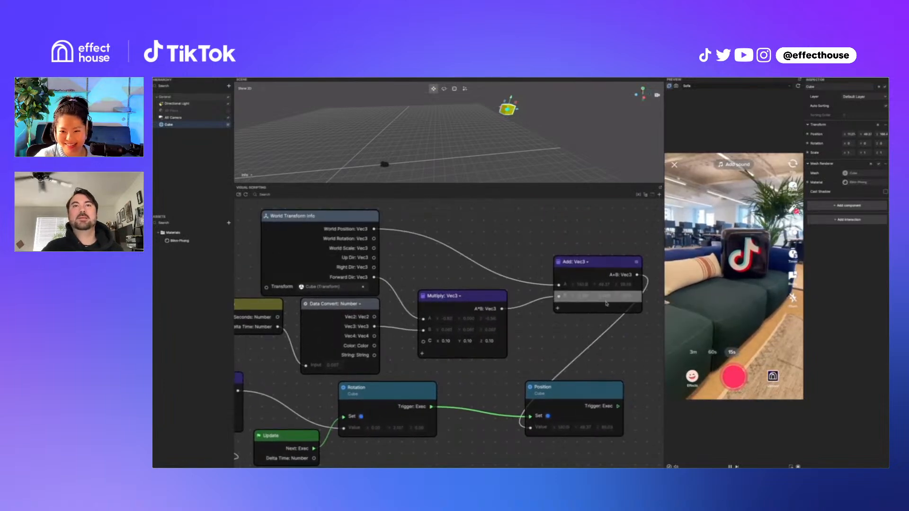
scroll(607, 304, "up", 4)
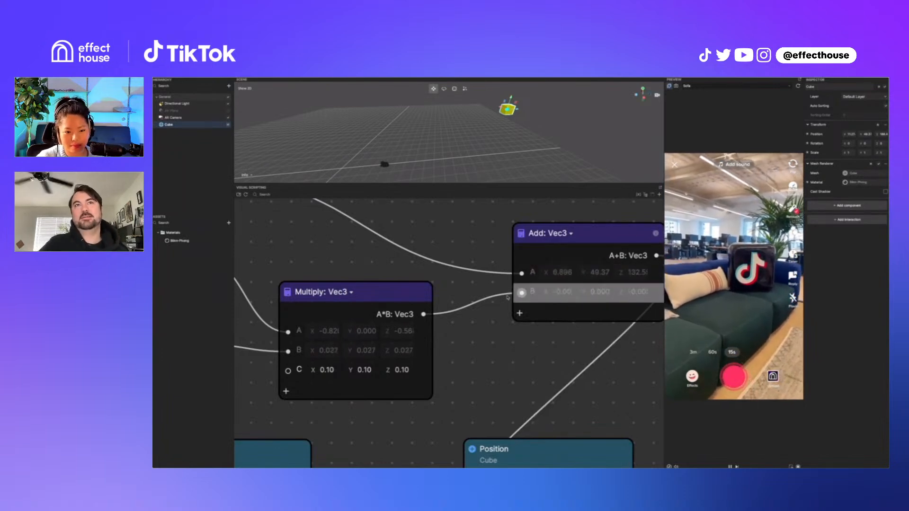
scroll(583, 284, "down", 4)
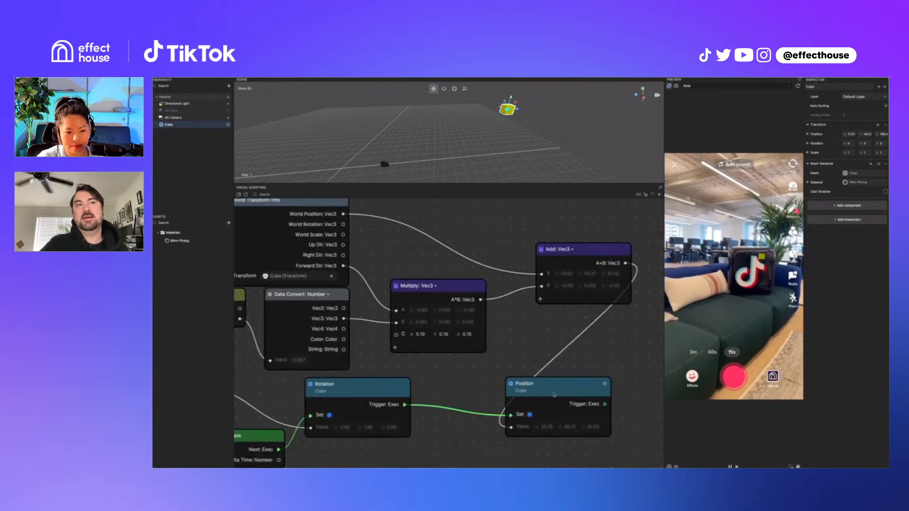
left_click_drag(556, 391, 565, 378)
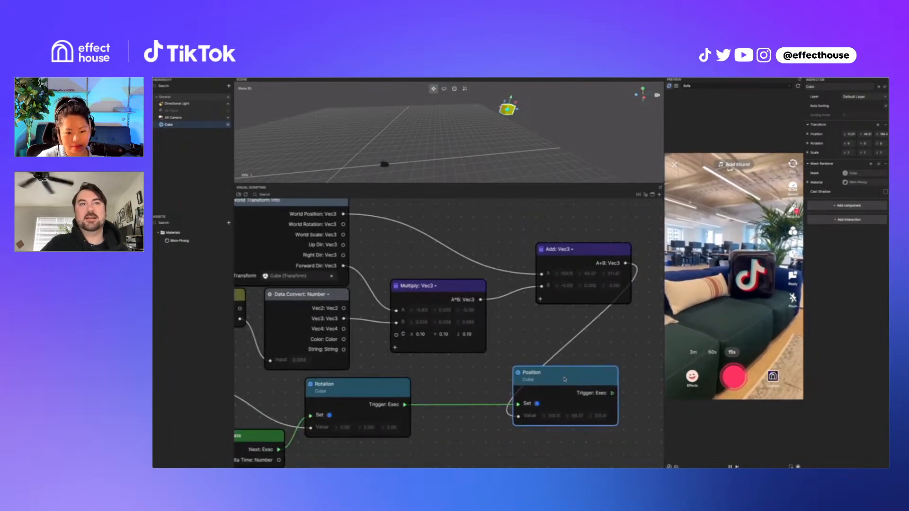
Examine how World Transform Info, Multiply and Add feed the Cube's Position value in the graph
scroll(444, 337, "down", 3)
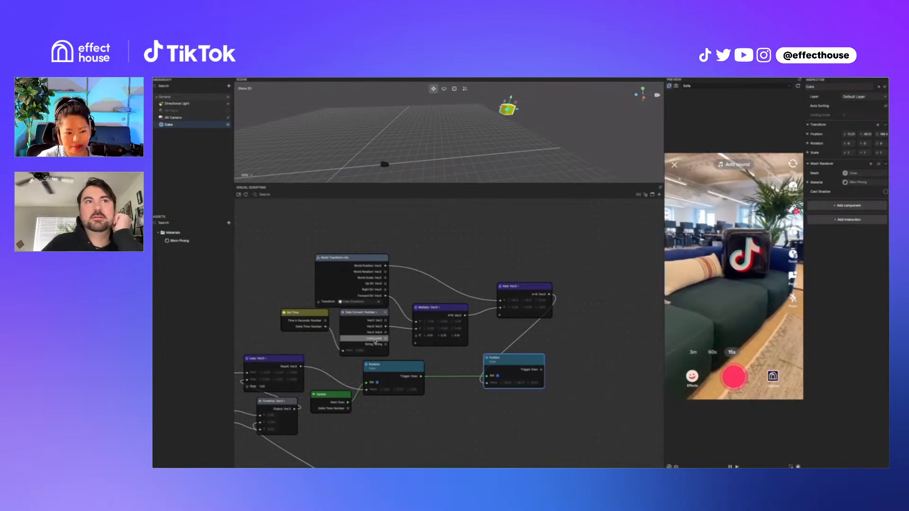
scroll(378, 341, "up", 3)
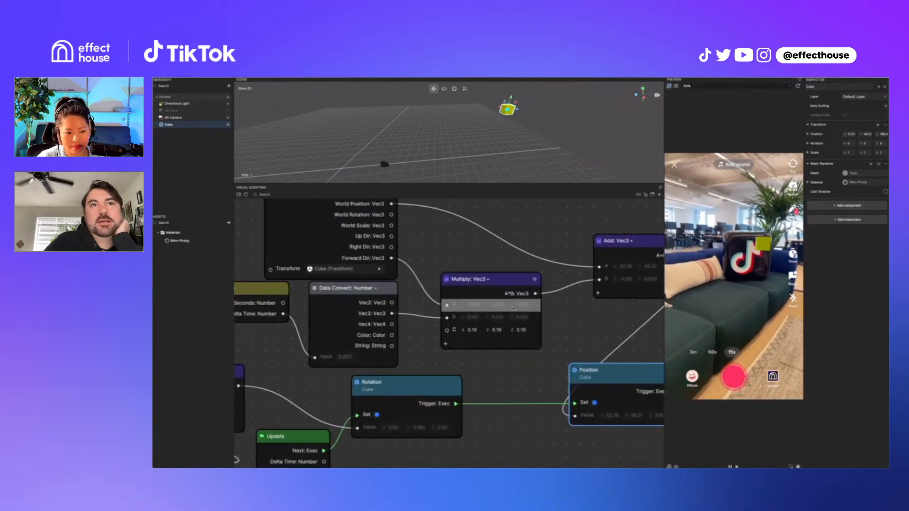
scroll(484, 345, "right", 5)
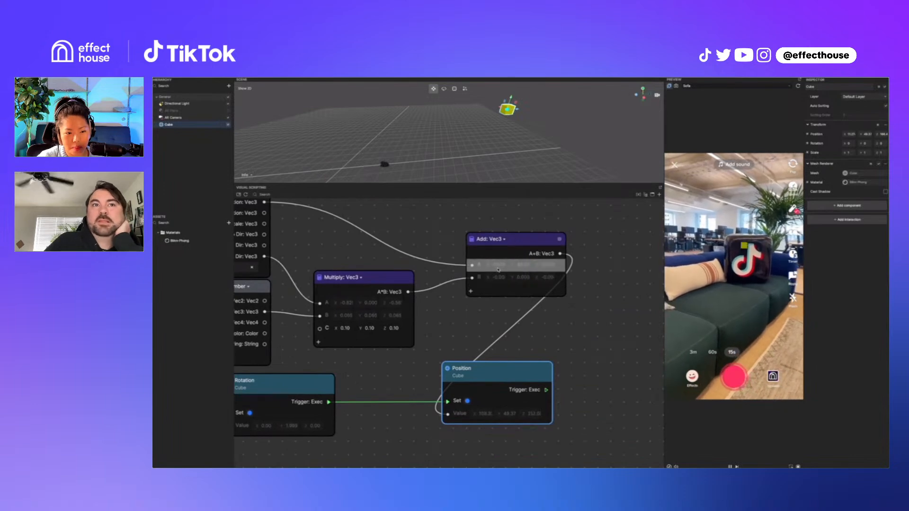
scroll(498, 270, "up", 2)
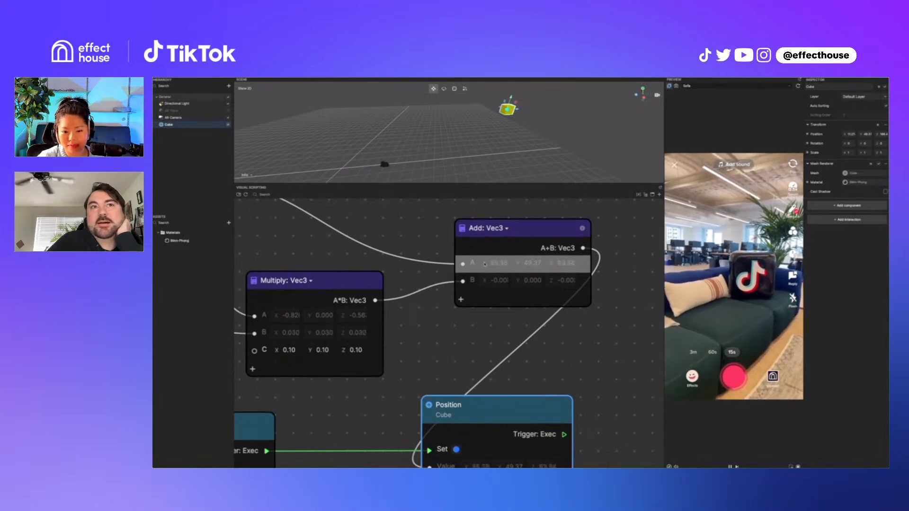
scroll(498, 287, "down", 5)
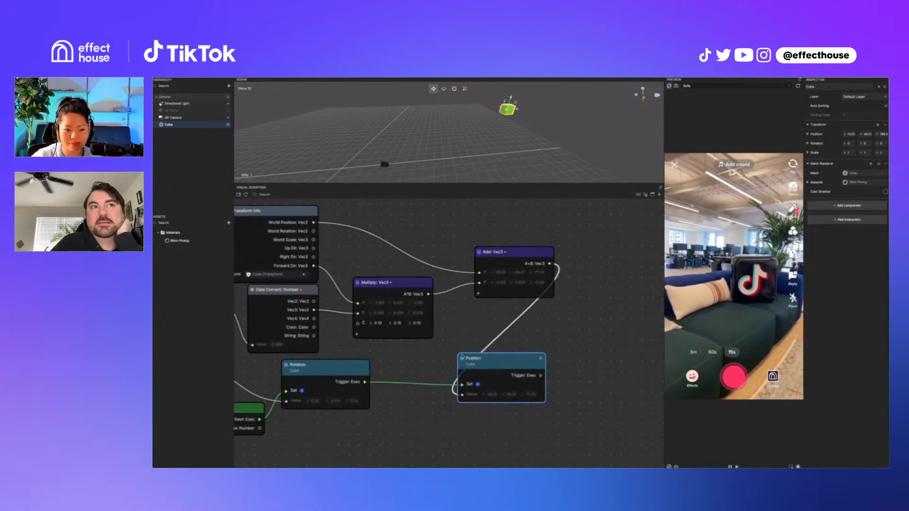
scroll(516, 363, "left", 5)
middle_click_drag(531, 363, 529, 364)
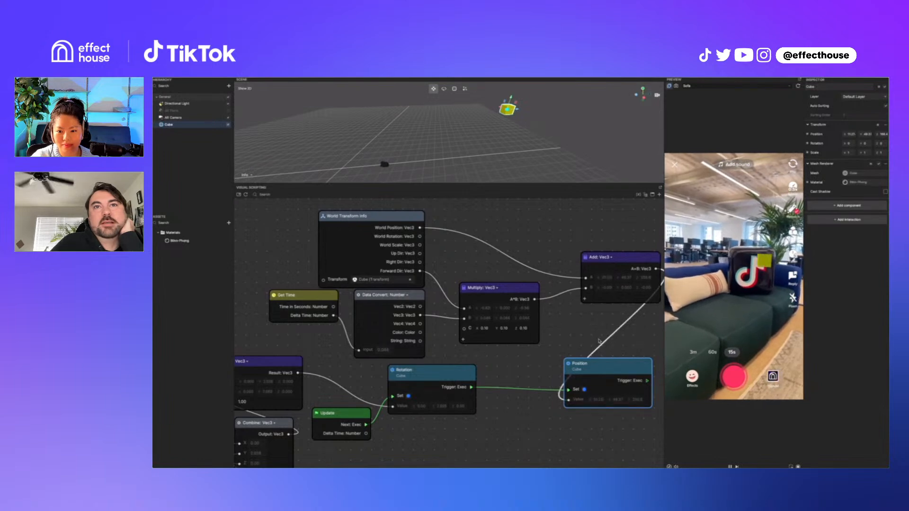
middle_click_drag(599, 342, 546, 340)
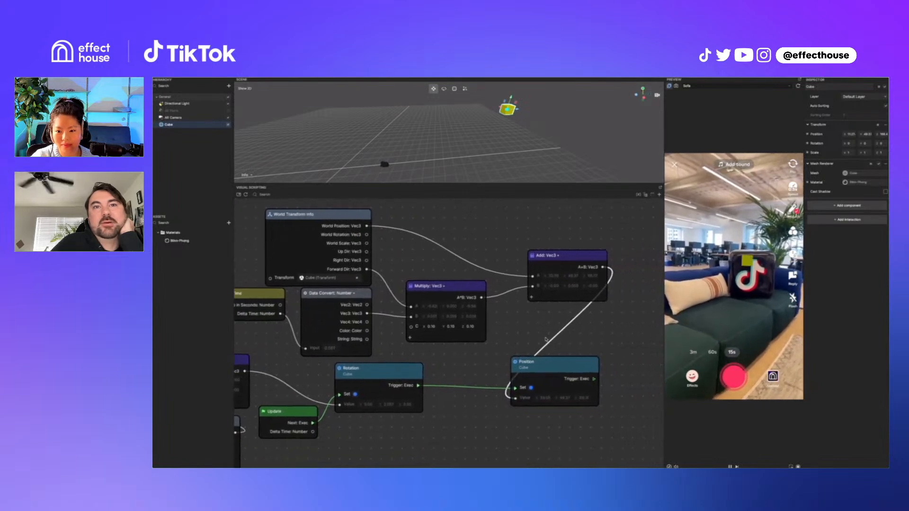
scroll(541, 388, "down", 4)
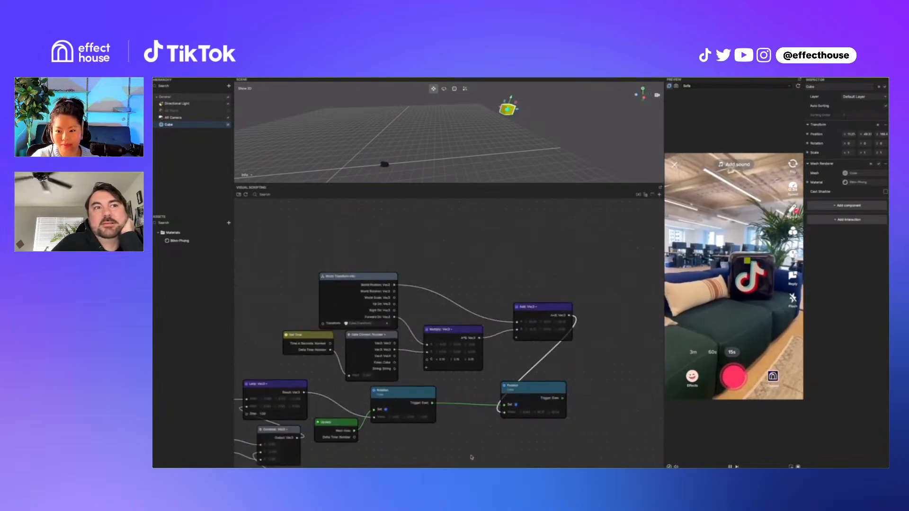
Move the AR Camera Rotation, Peek and Split nodes left in the graph and tuck the Split node just below Combine
middle_click_drag(543, 355, 568, 347)
middle_click_drag(520, 385, 598, 351)
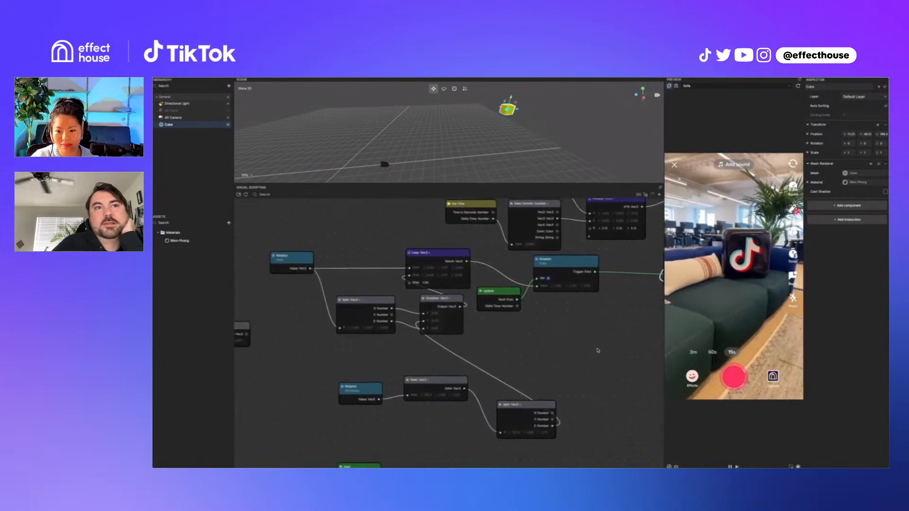
left_click_drag(597, 451, 403, 379)
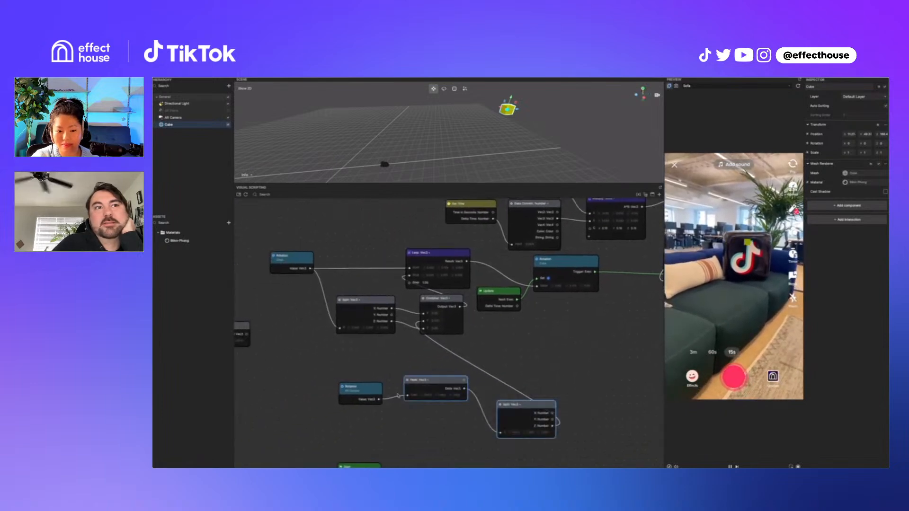
left_click_drag(596, 441, 336, 353)
left_click_drag(364, 389, 262, 378)
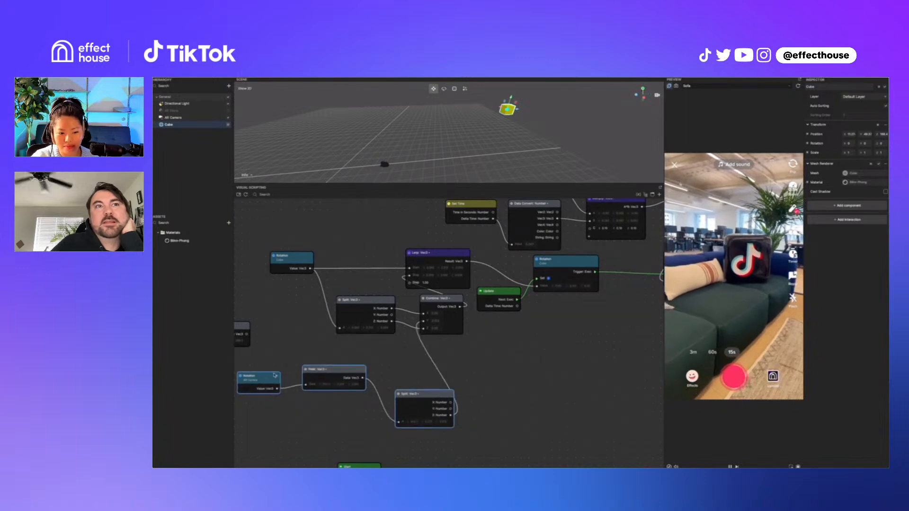
left_click_drag(428, 400, 416, 367)
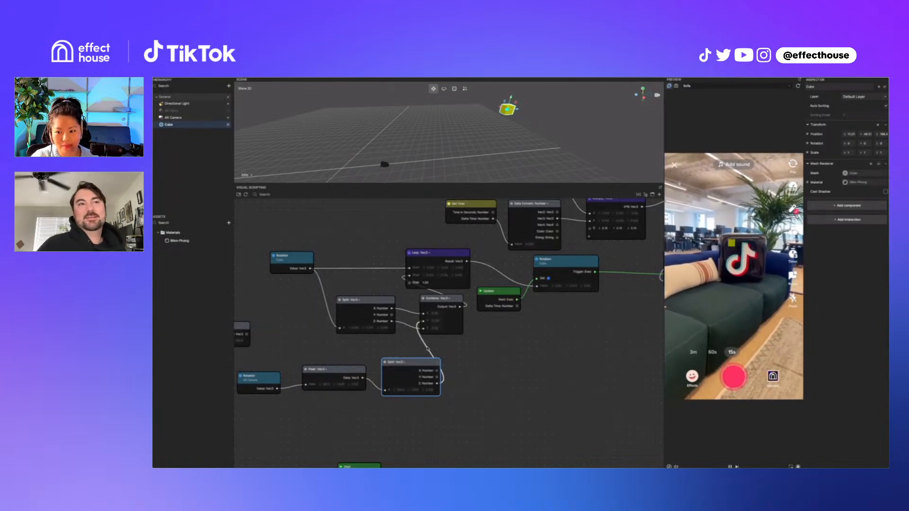
left_click_drag(426, 363, 418, 358)
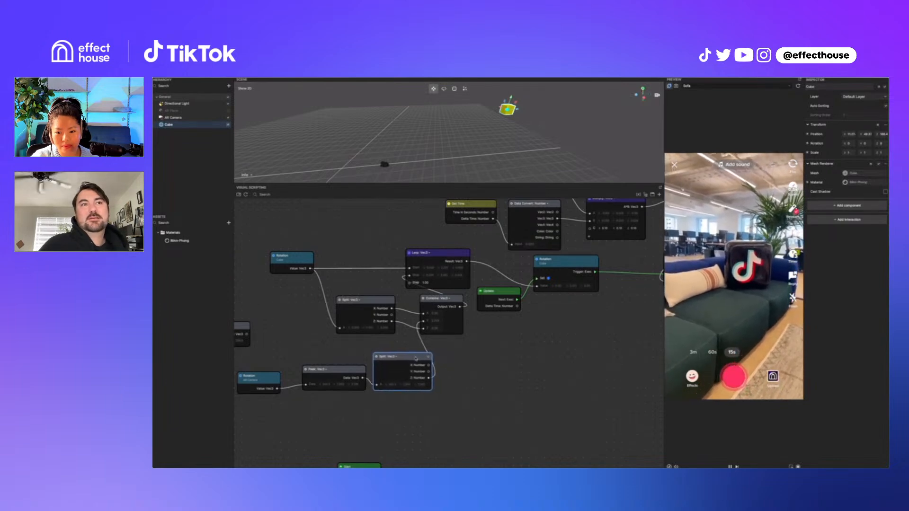
Move the unused Rotation and Peek node pair up and left, clear of the main node network
middle_click_drag(408, 412, 524, 418)
left_click(334, 357)
left_click_drag(334, 356, 268, 224)
scroll(608, 422, "down", 10)
middle_click_drag(633, 418, 551, 354)
scroll(426, 332, "up", 8)
scroll(536, 296, "down", 3)
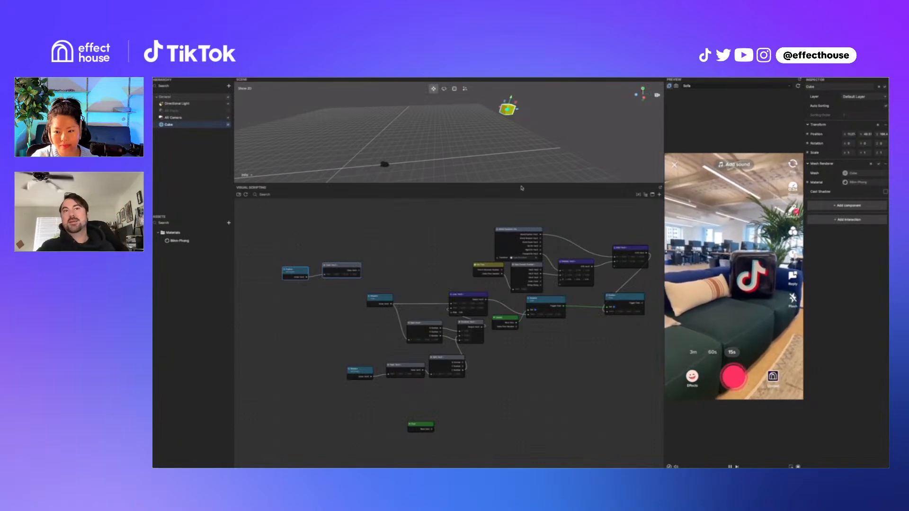
Examine how the Split, Combine, Lerp and Get Time nodes feed the Cube's Rotation and Position in the graph
scroll(513, 360, "up", 5)
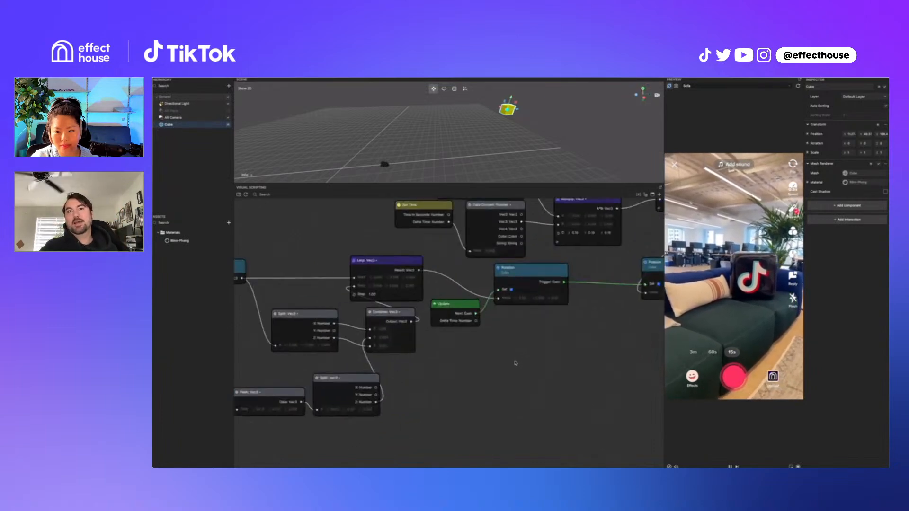
middle_click_drag(550, 354, 556, 384)
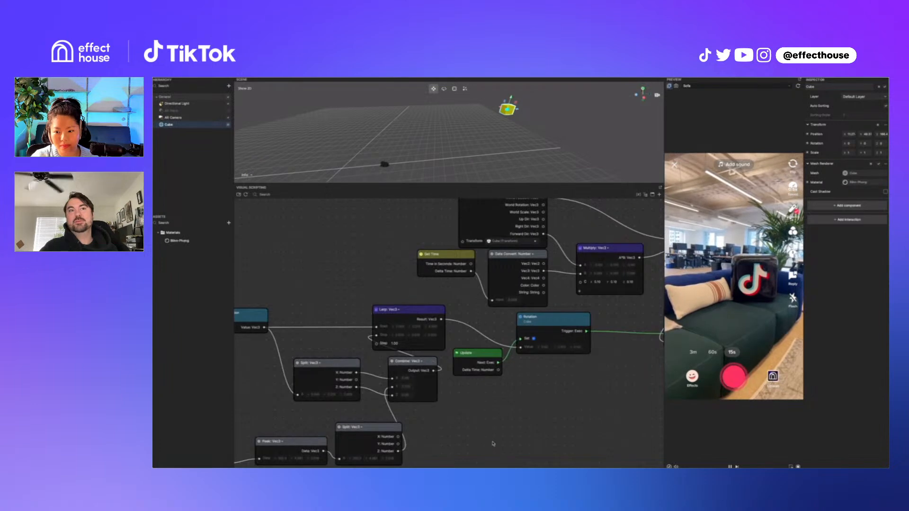
middle_click_drag(492, 444, 603, 416)
left_click_drag(435, 335, 424, 336)
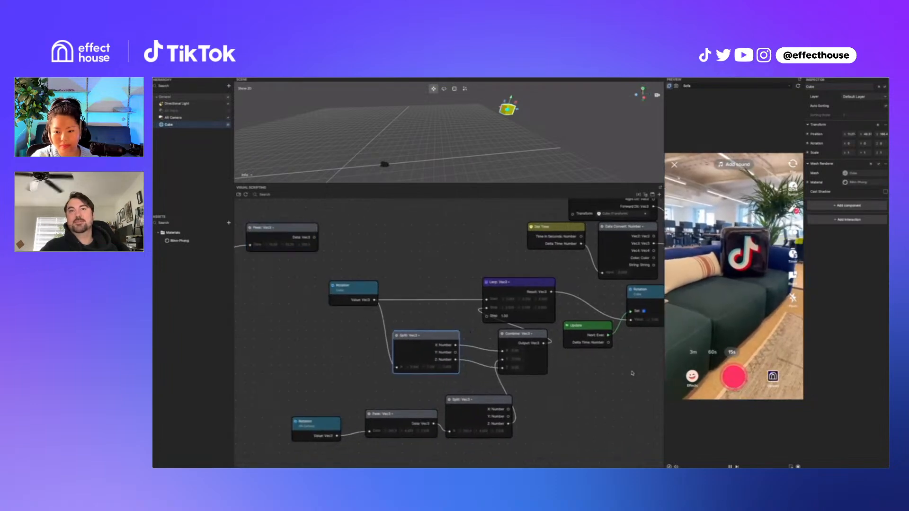
middle_click_drag(648, 391, 545, 416)
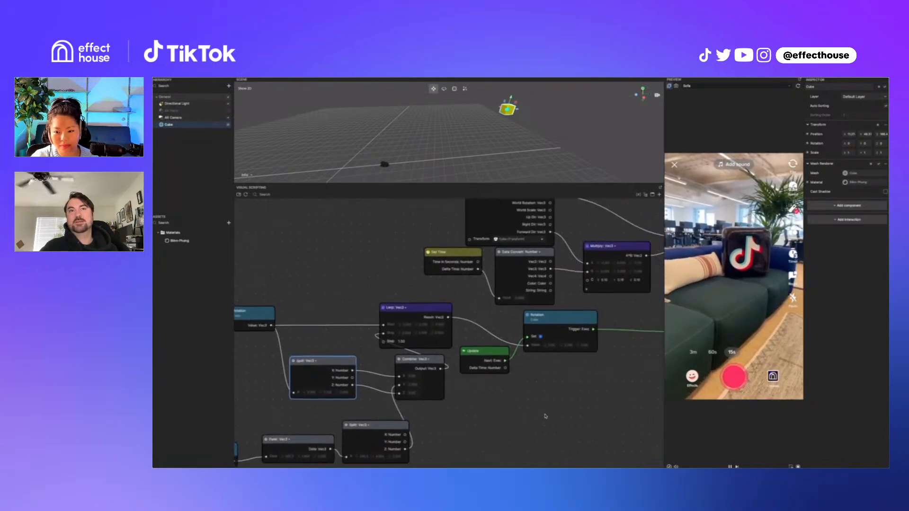
left_click(439, 257)
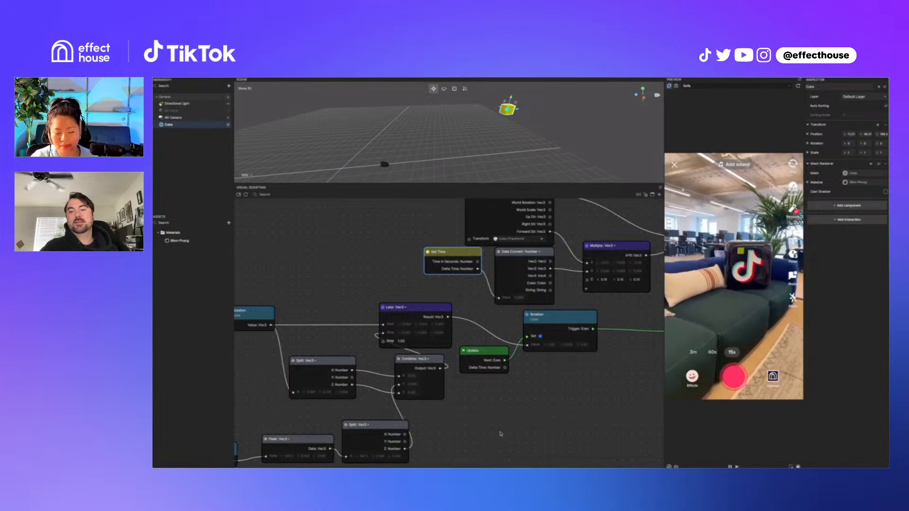
middle_click_drag(501, 434, 637, 383)
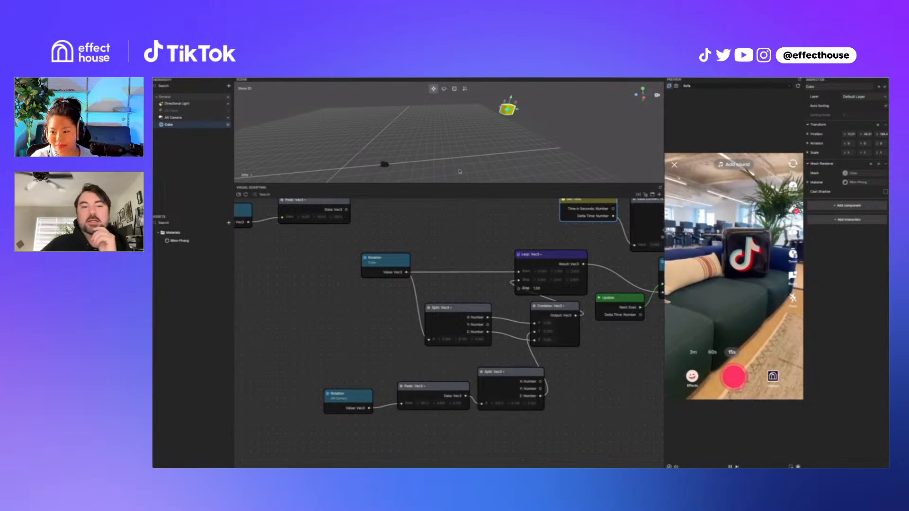
scroll(506, 317, "down", 4)
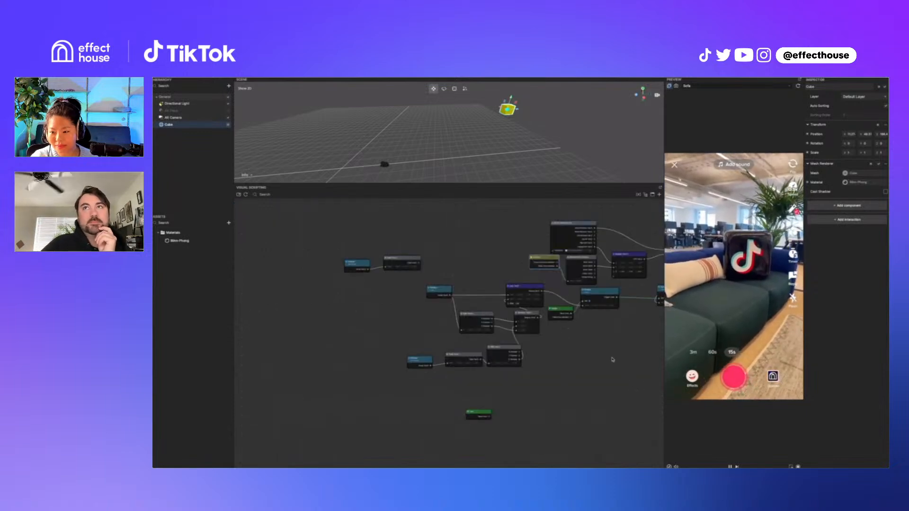
middle_click_drag(613, 359, 593, 353)
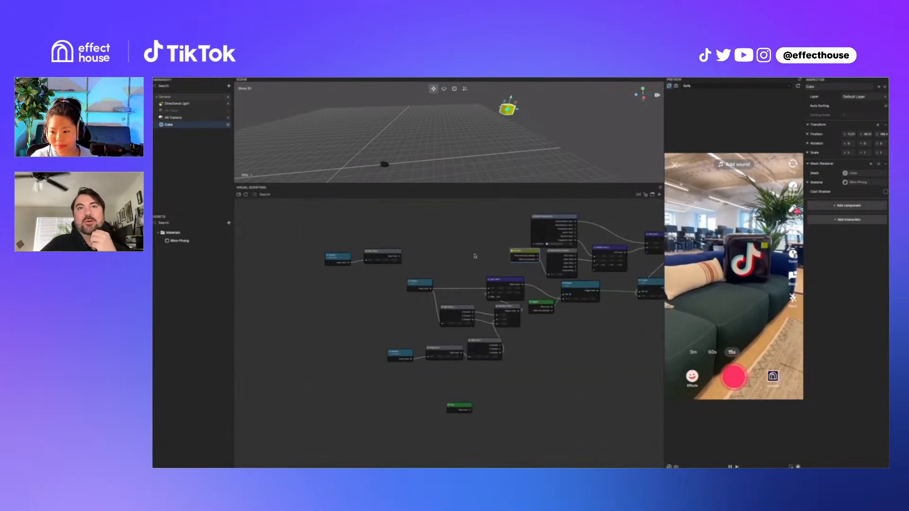
Duplicate the World Transform Info, Get Time, Data Convert, Multiply and Add nodes, placing the copies below the Cube Rotation node
middle_click_drag(475, 256, 451, 252)
left_click_drag(451, 252, 581, 276)
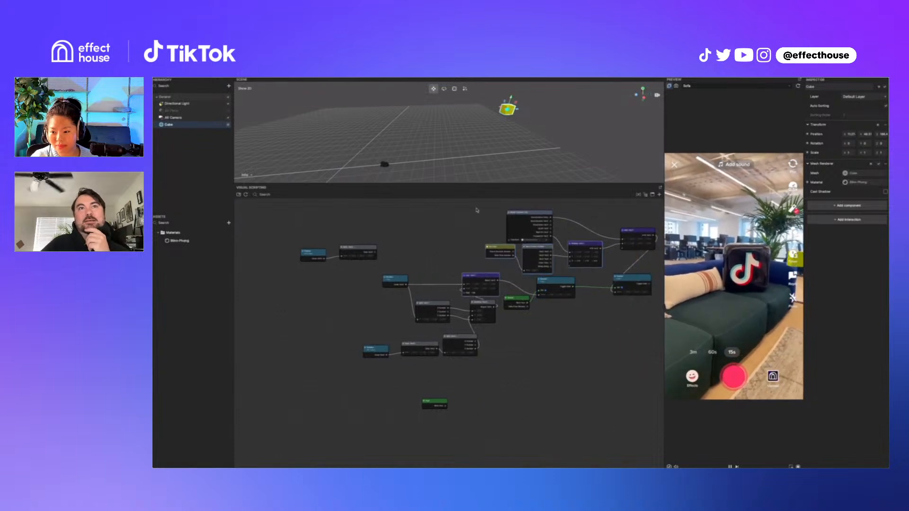
left_click_drag(468, 212, 637, 264)
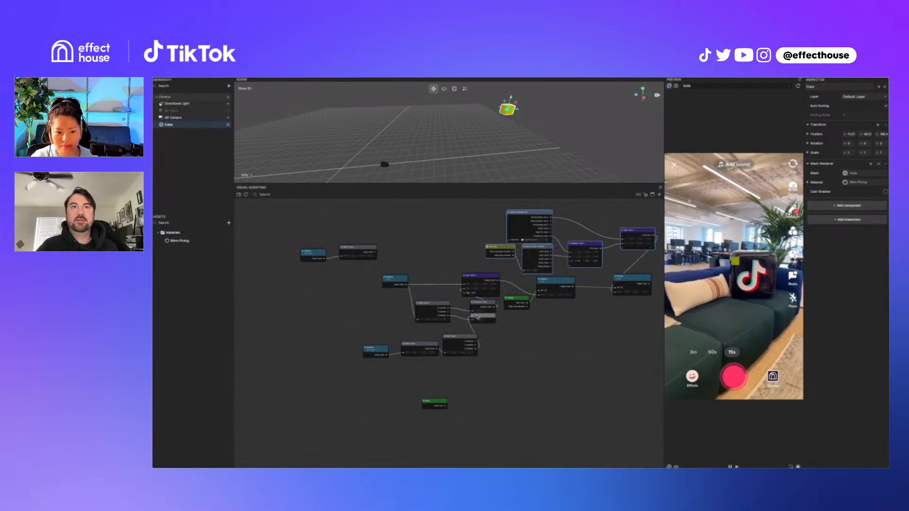
scroll(462, 251, "up", 3)
left_click(536, 400)
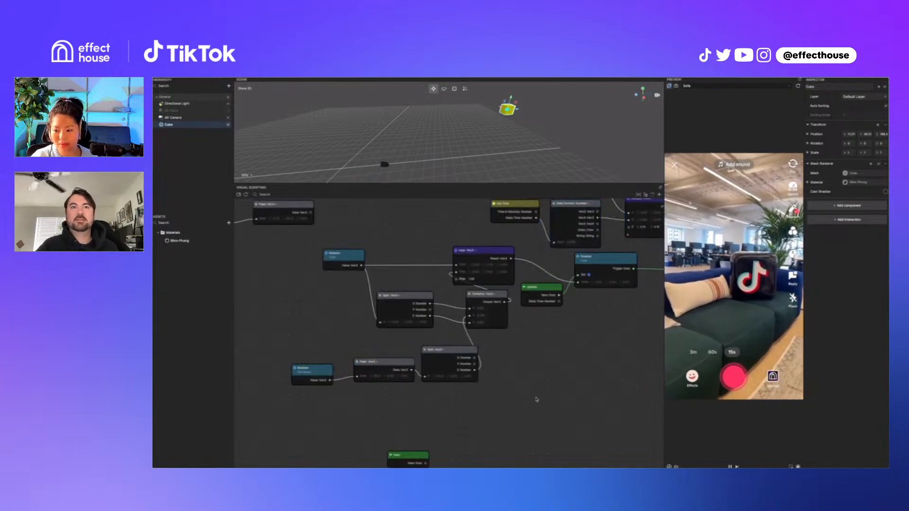
key("ctrl+v")
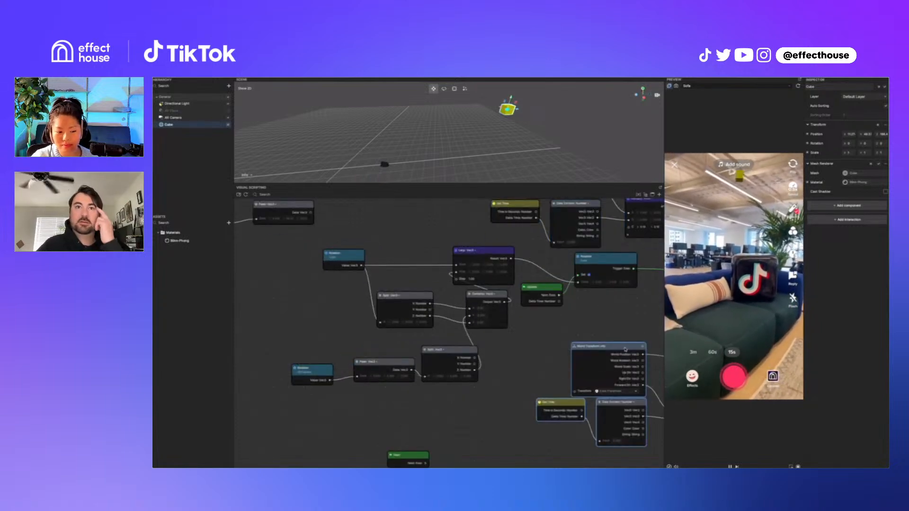
left_click_drag(620, 351, 554, 353)
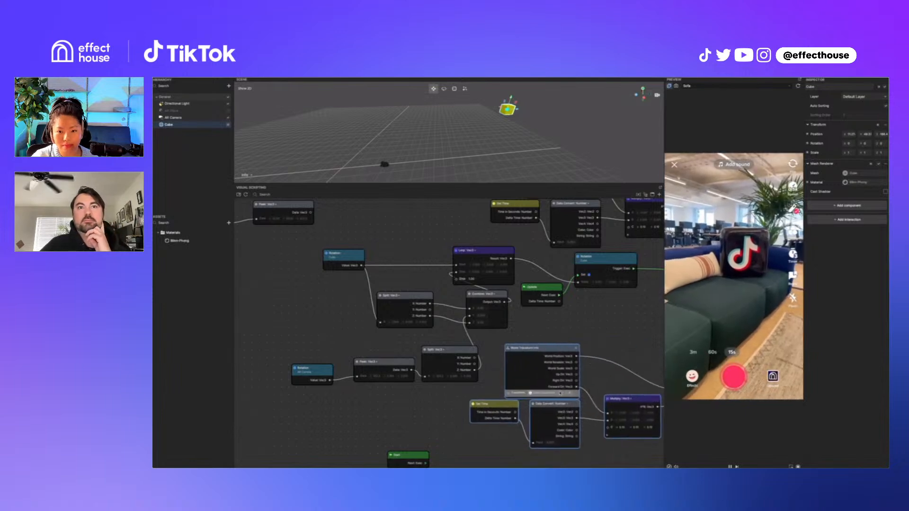
Set the Transform of the copied World Transform Info node to AR Camera
left_click(559, 393)
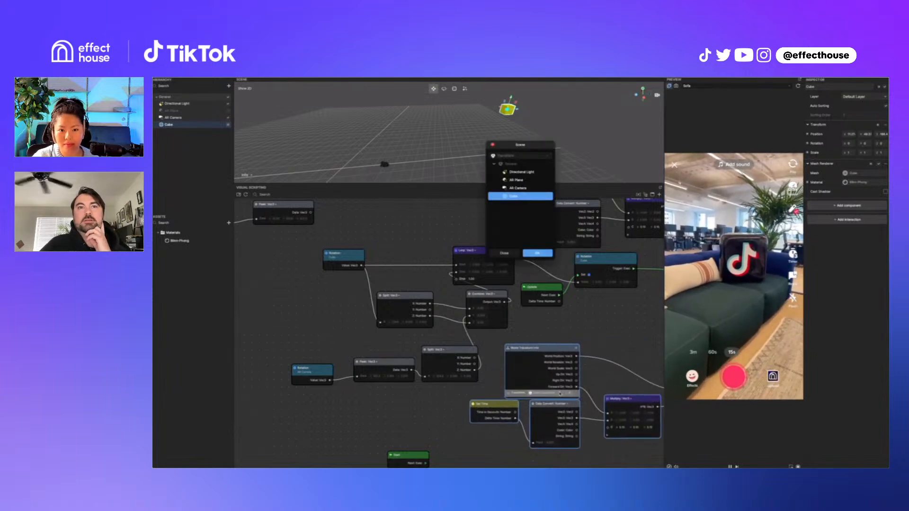
left_click(516, 188)
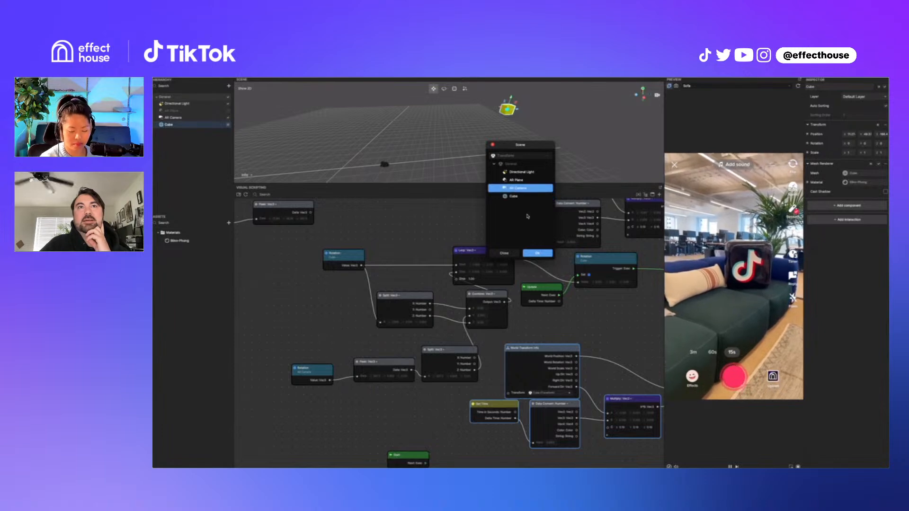
left_click(537, 253)
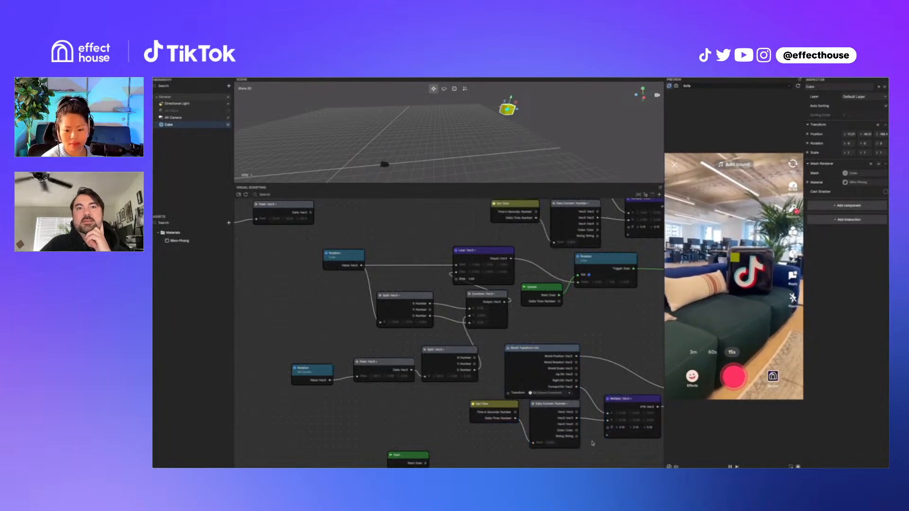
scroll(574, 443, "right", 2)
middle_click_drag(574, 442, 576, 444)
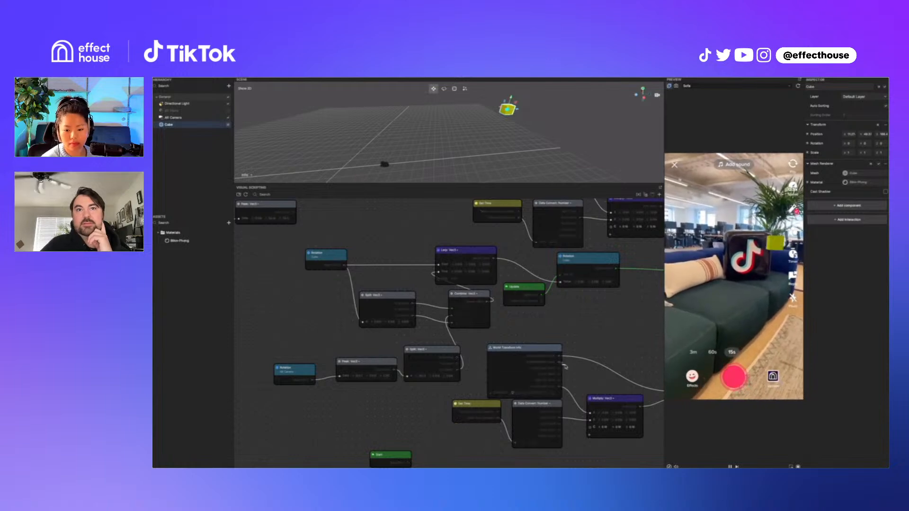
left_click_drag(567, 368, 591, 387)
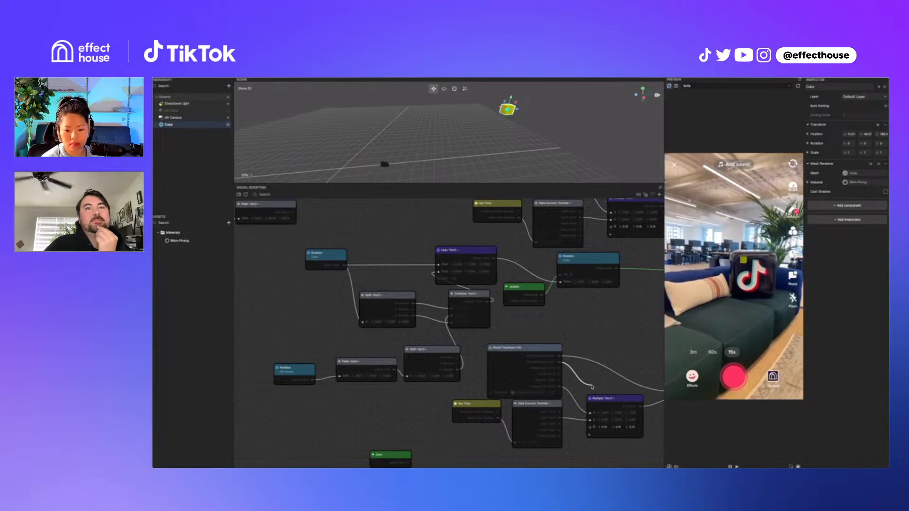
left_click_drag(592, 387, 592, 387)
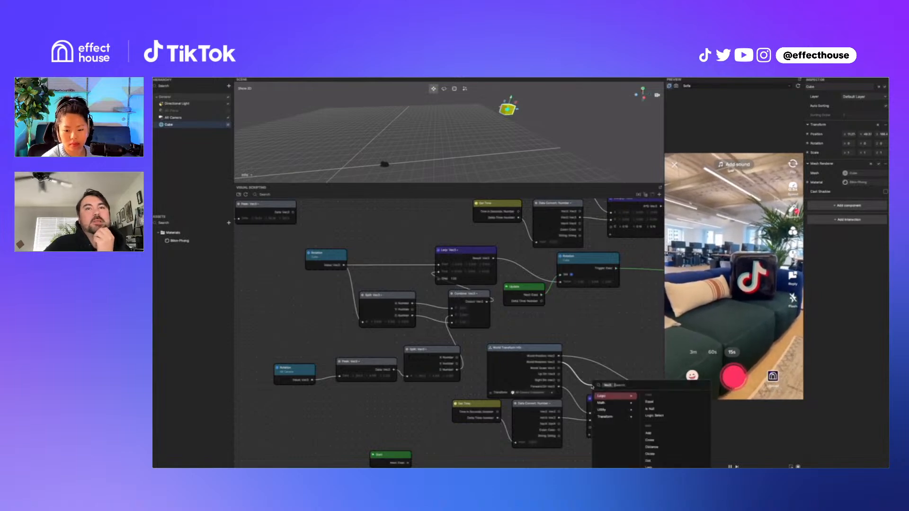
left_click(595, 333)
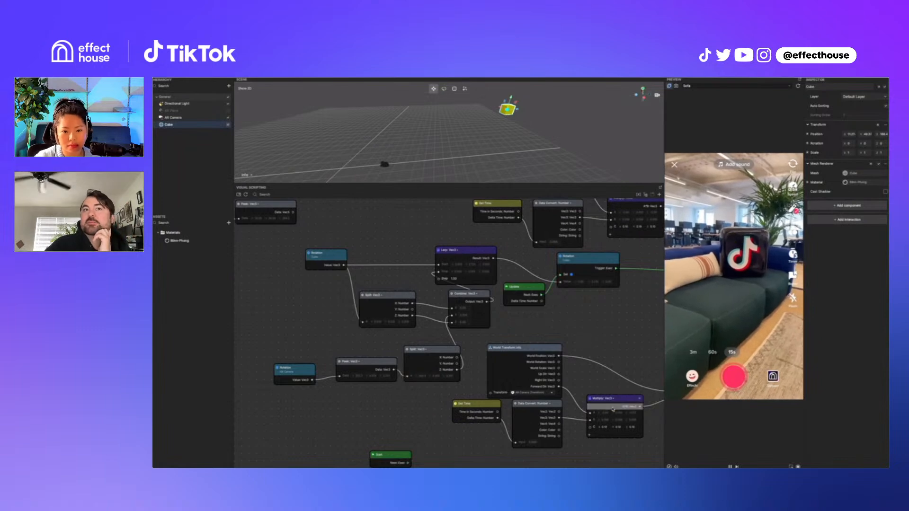
Change the copied Multiply node's third vector and connect the AR Camera's World Rotation to its first input
left_click(607, 430)
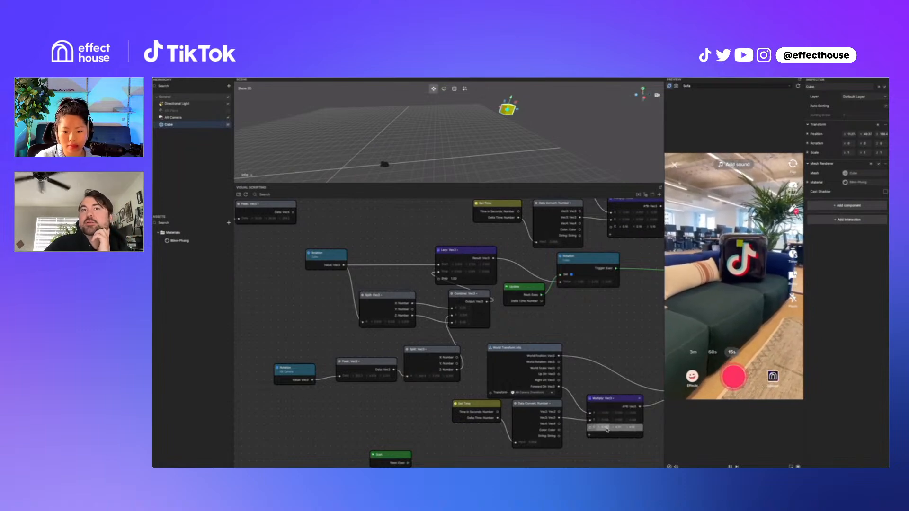
type("0")
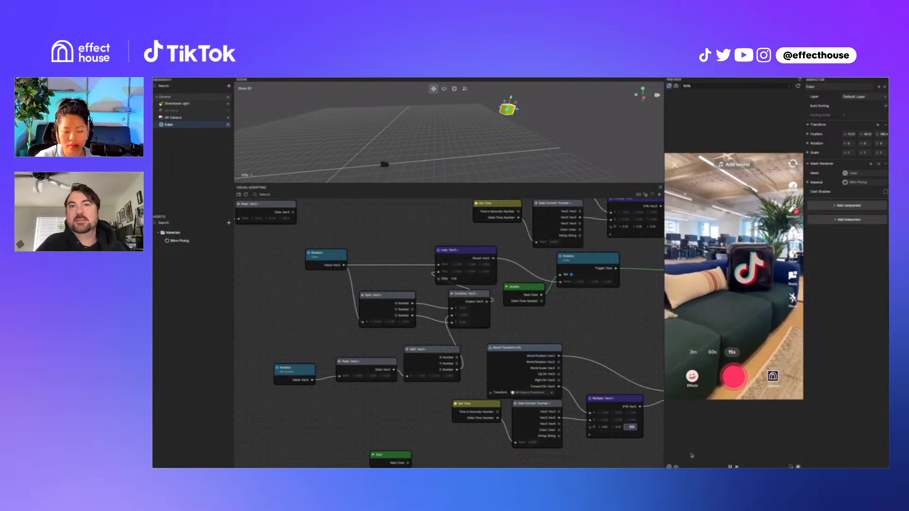
scroll(629, 453, "down", 1)
middle_click_drag(624, 439, 528, 397)
left_click_drag(465, 328, 467, 326)
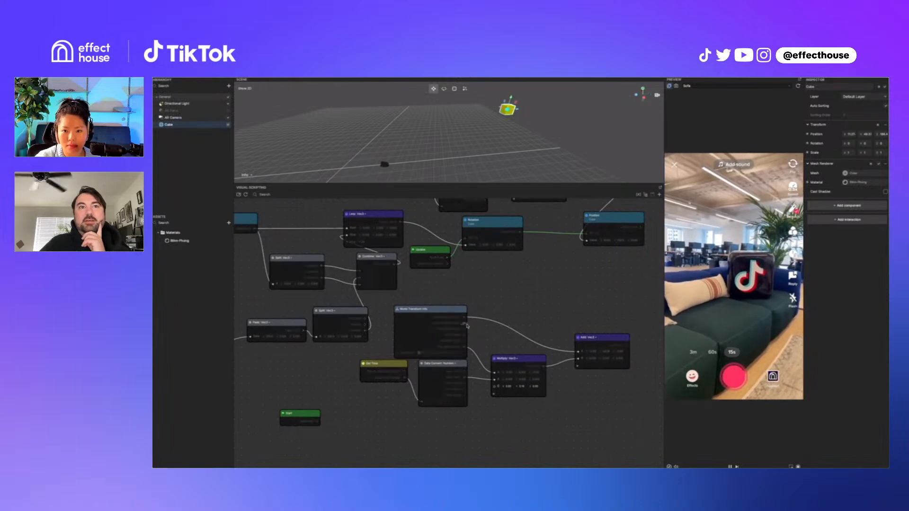
left_click_drag(494, 374, 493, 374)
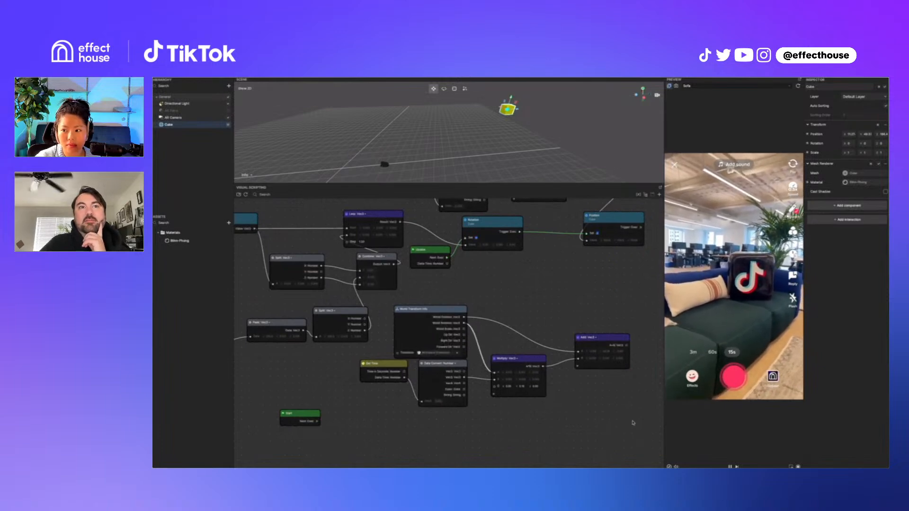
Replace the copied Add node's World Position input with the Cube's Rotation value and connect its result to the Cube Rotation setter's Value
left_click_drag(608, 340, 603, 313)
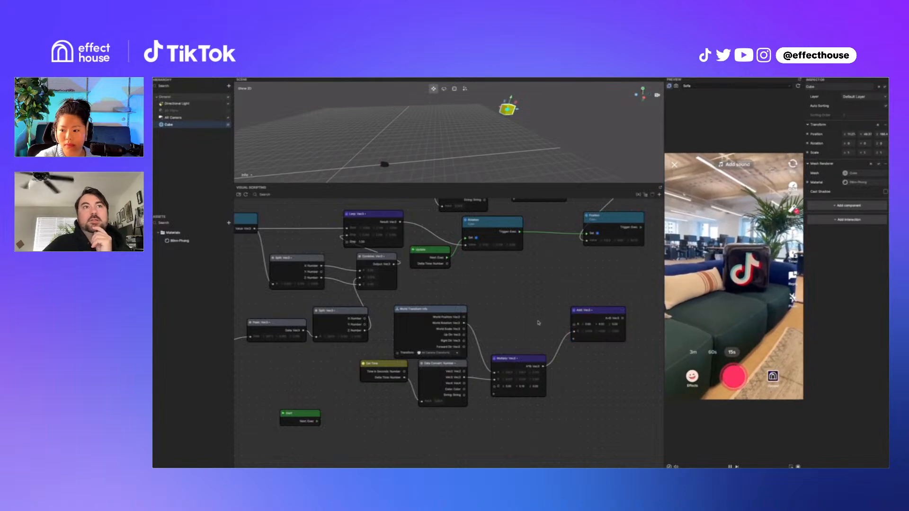
scroll(538, 323, "down", 2)
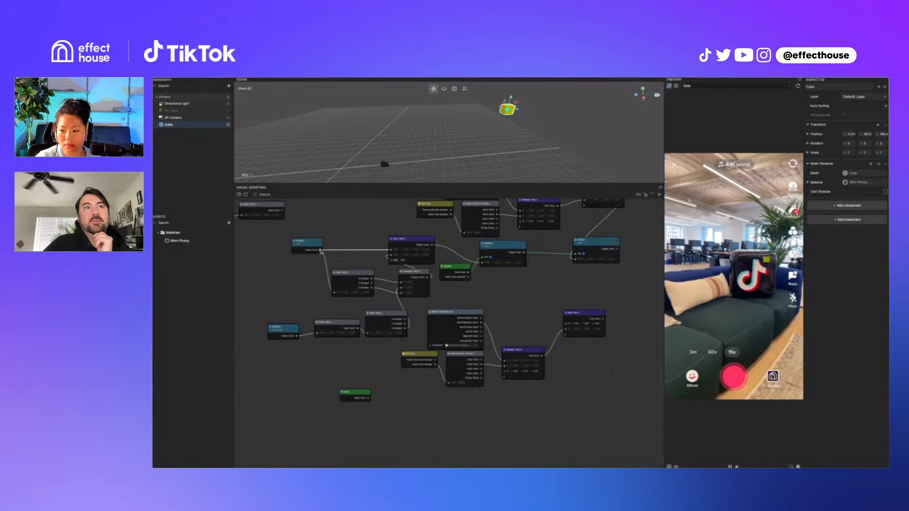
left_click_drag(321, 250, 568, 325)
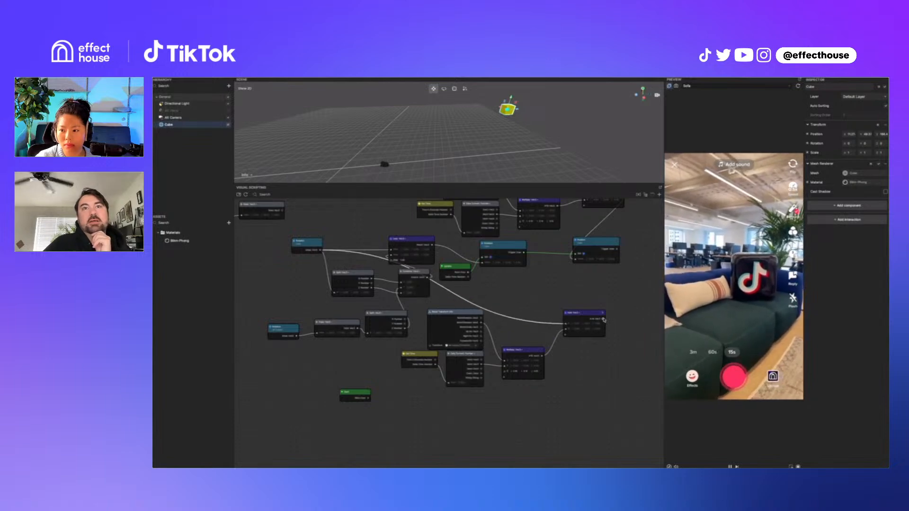
left_click_drag(604, 321, 481, 264)
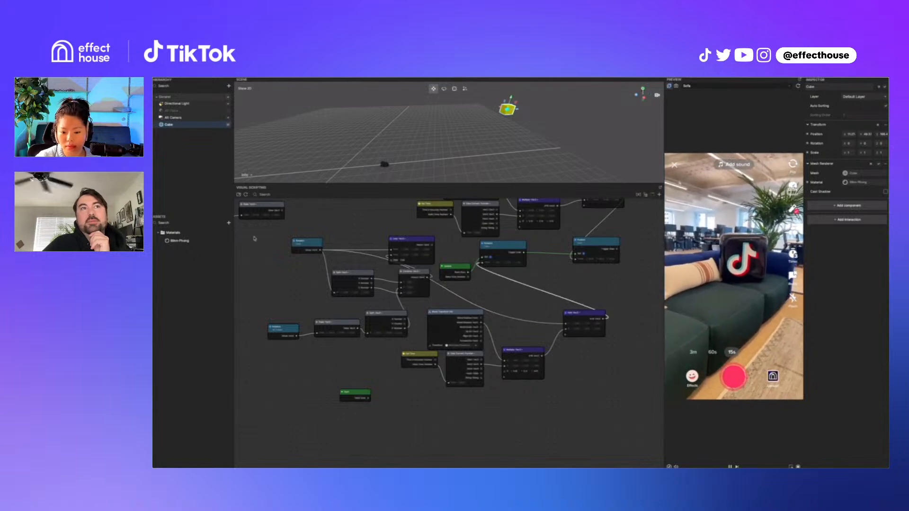
Shift the copied Get Time node down, clear of the copied World Transform Info node
left_click(470, 313)
scroll(472, 348, "up", 2)
left_click_drag(423, 359, 422, 387)
scroll(423, 364, "down", 3)
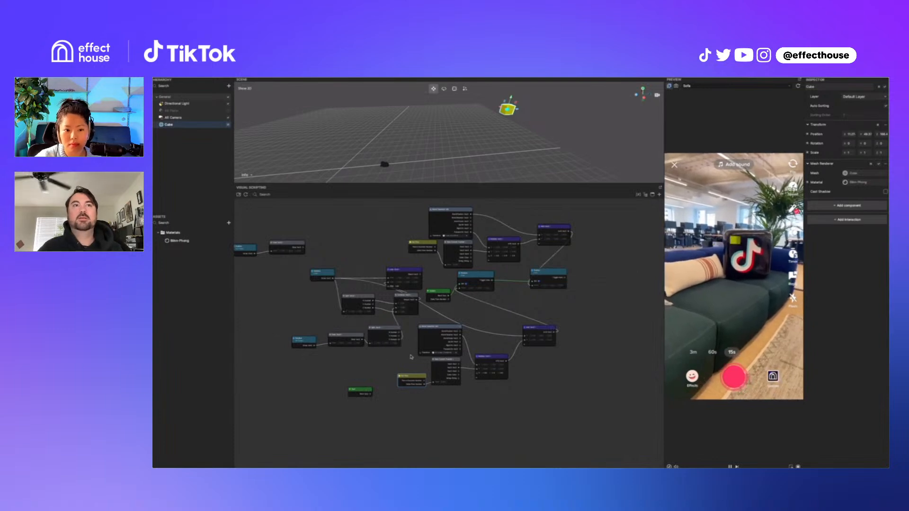
Delete the unused nodes beside the movement and rotation chains, and place the Cube's Rotation getter beside the rotation chain's Add node
left_click_drag(411, 353, 352, 265)
left_click_drag(408, 273, 265, 318)
scroll(326, 431, "down", 2)
left_click_drag(347, 435, 260, 332)
key("Delete")
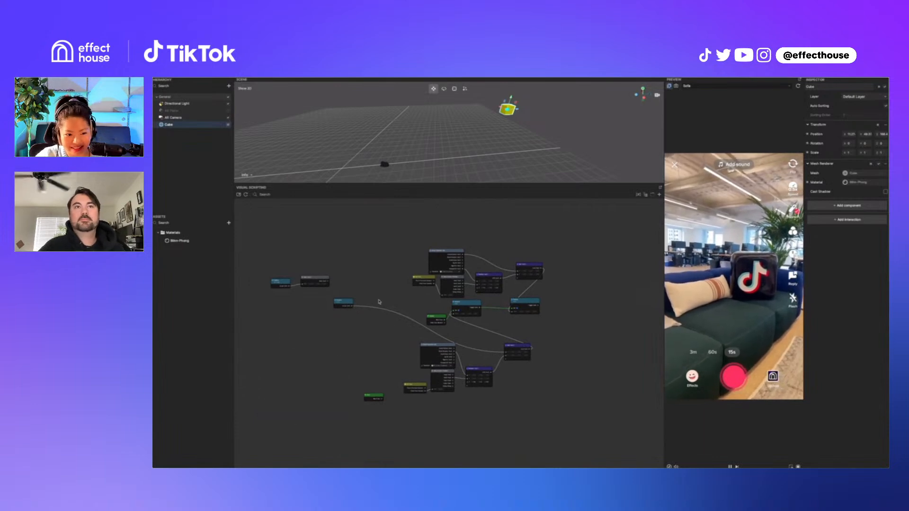
left_click_drag(347, 301, 475, 338)
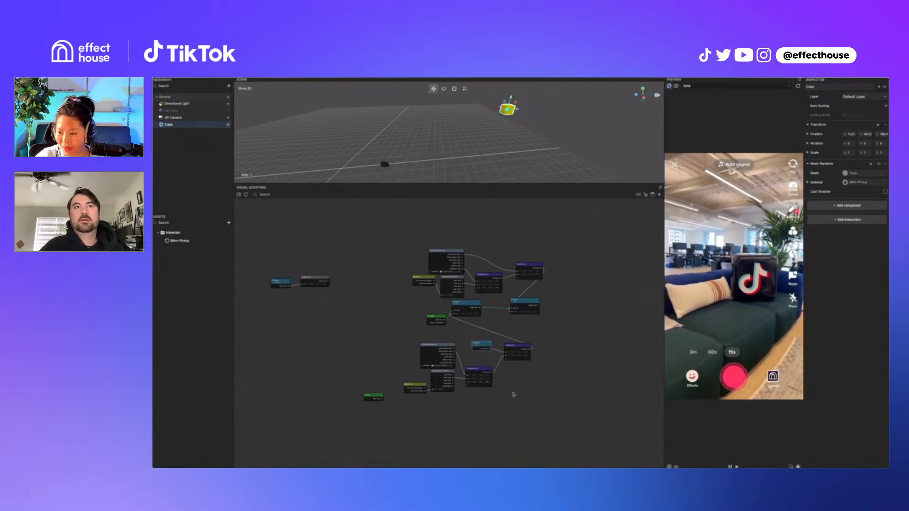
left_click_drag(373, 397, 271, 274)
key("Delete")
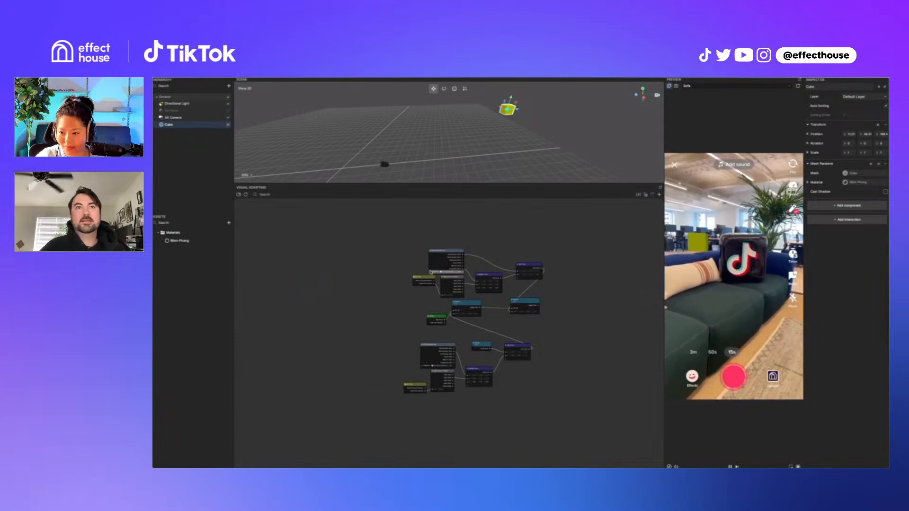
Move the rotation node group to the lower left of the Cube Rotation setter and shift the Update node left of that setter
left_click_drag(546, 413, 323, 341)
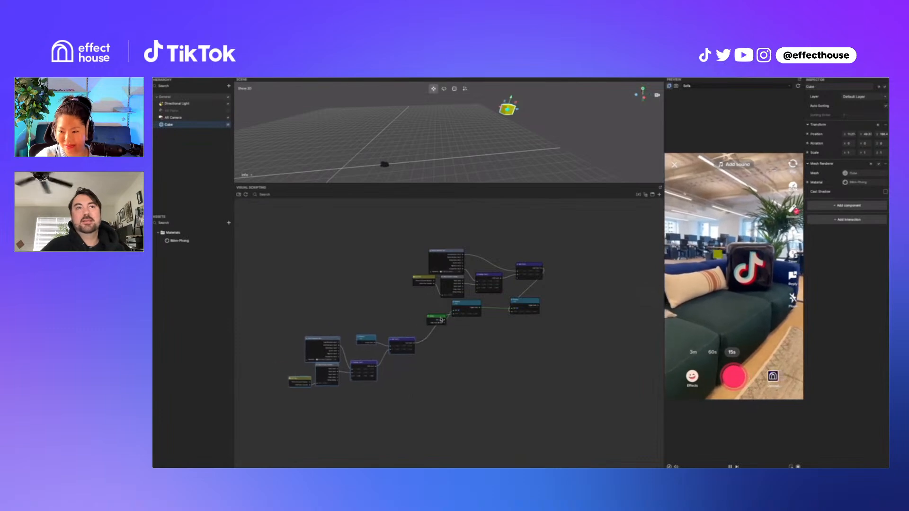
left_click_drag(441, 320, 406, 310)
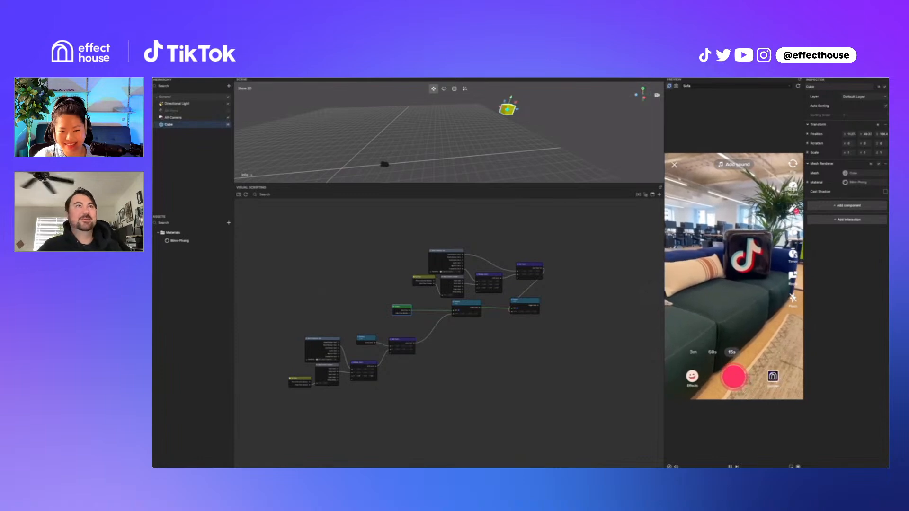
Save the project as ARDemoOfficeHours on the Desktop
left_click(197, 78)
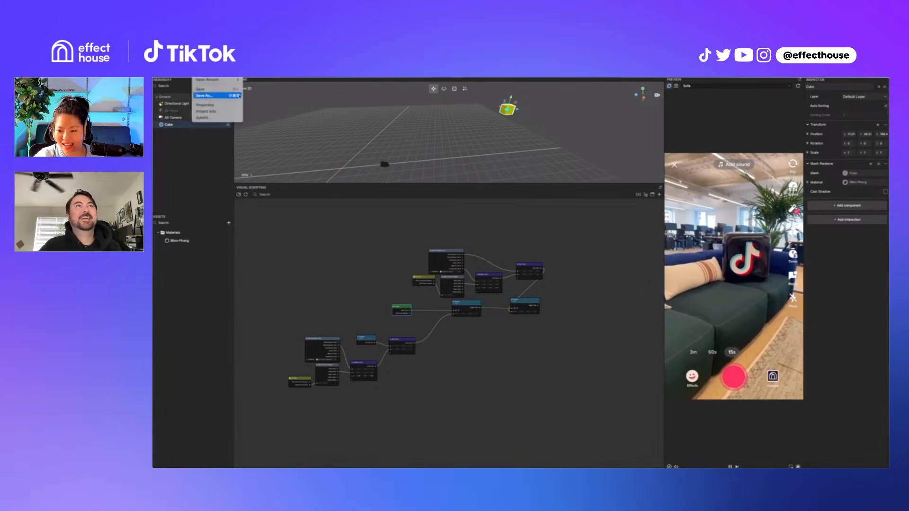
left_click(208, 96)
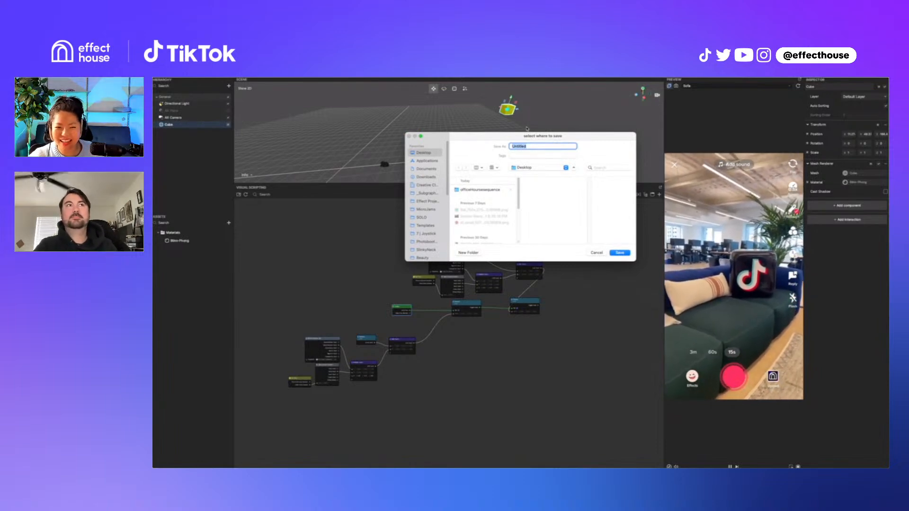
type("ARDemo")
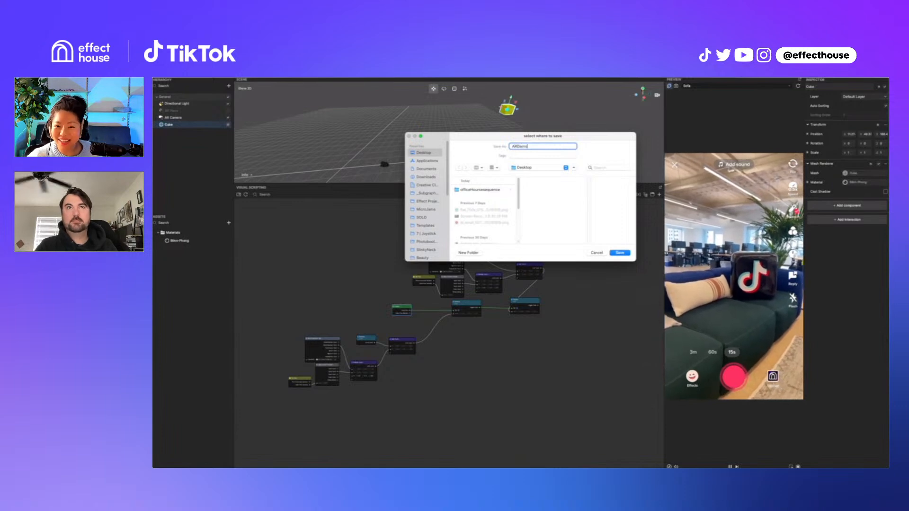
type("01fficeHours")
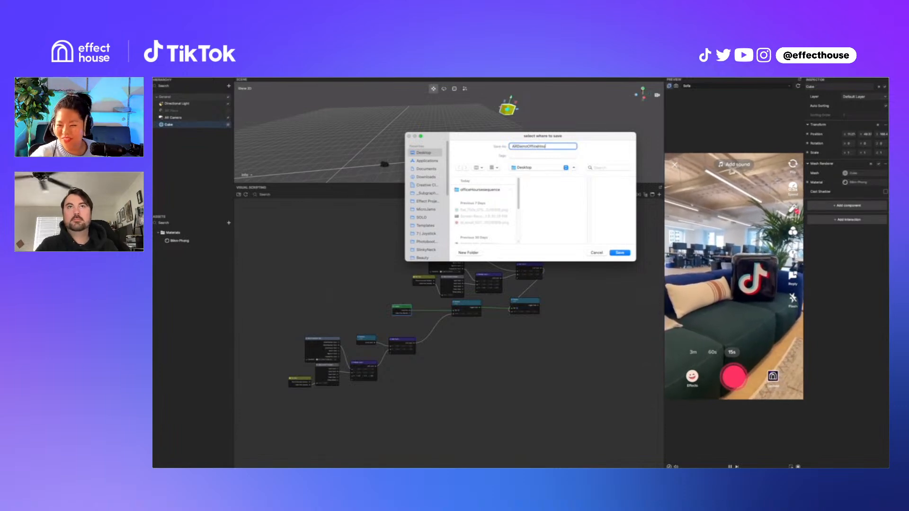
key("Return")
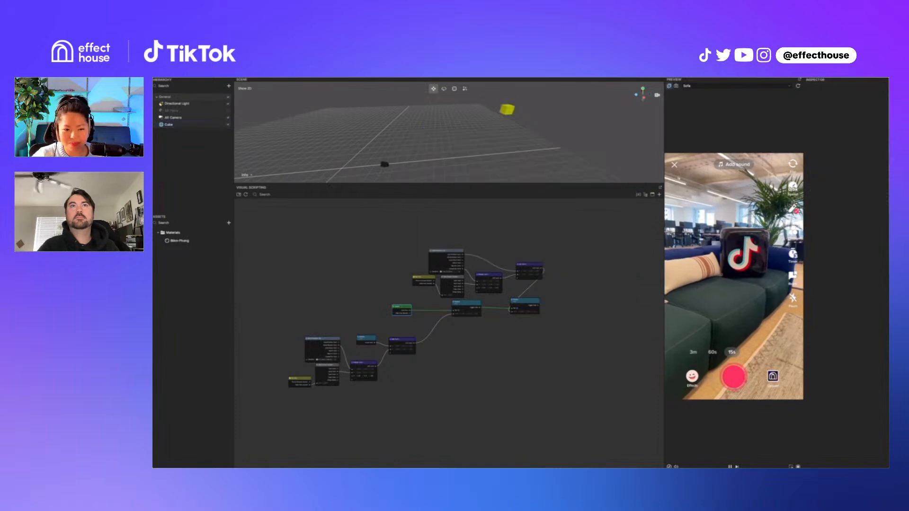
Examine the rotation chain from the AR Camera's World Transform Info and Get Time through Multiply and Add
scroll(514, 342, "up", 5)
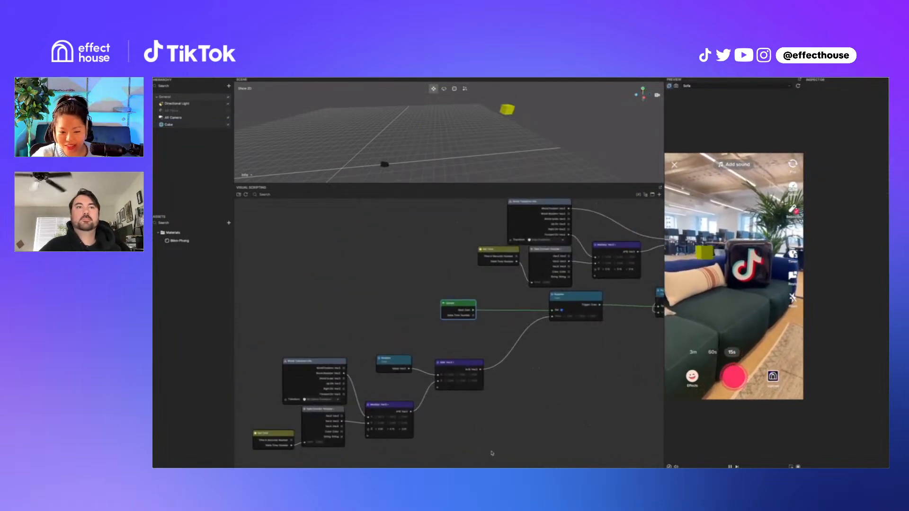
left_click_drag(493, 453, 235, 355)
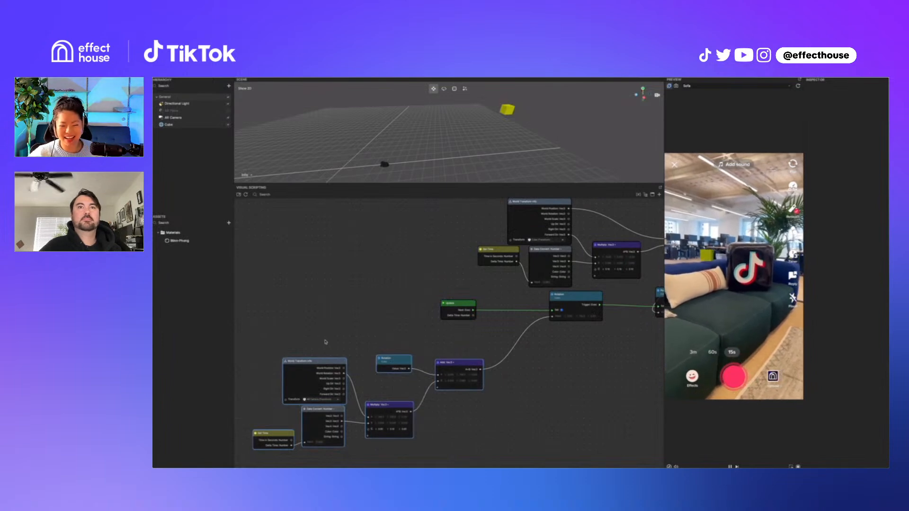
scroll(605, 349, "down", 5)
scroll(598, 366, "up", 8)
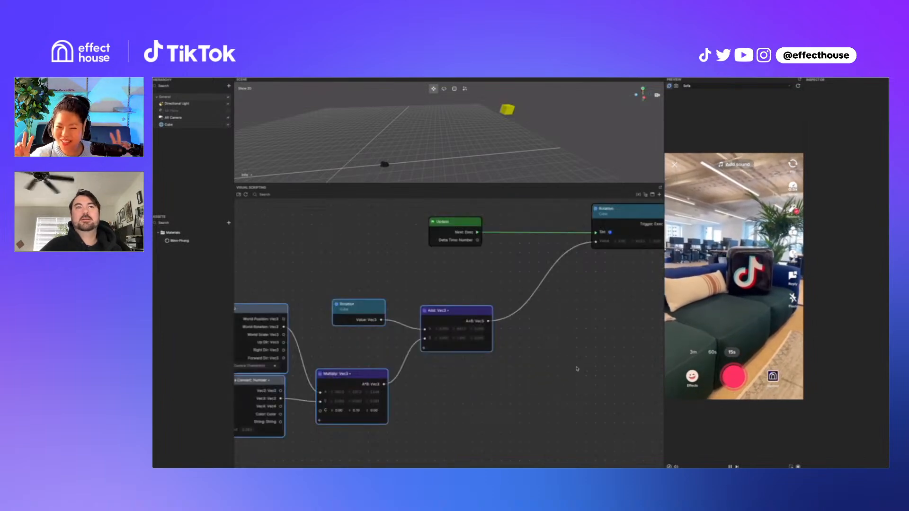
left_click(523, 402)
middle_click_drag(522, 402, 596, 398)
scroll(579, 395, "up", 1)
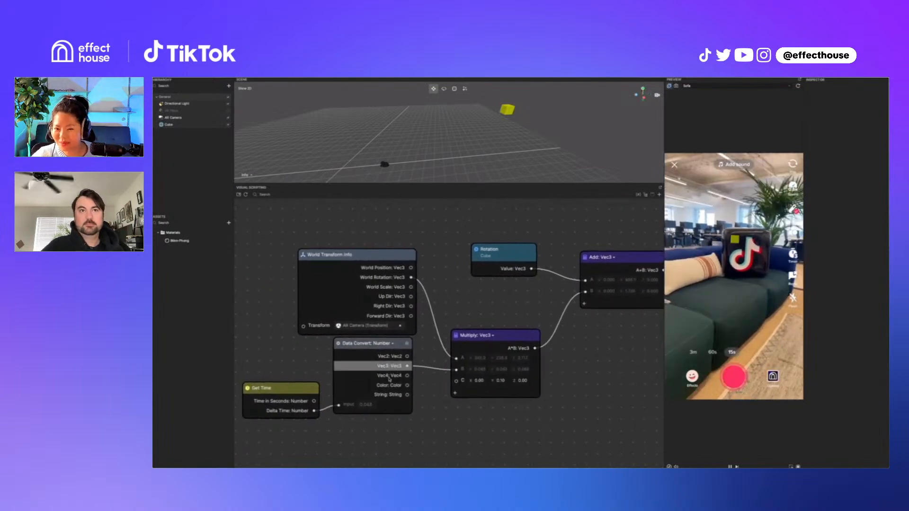